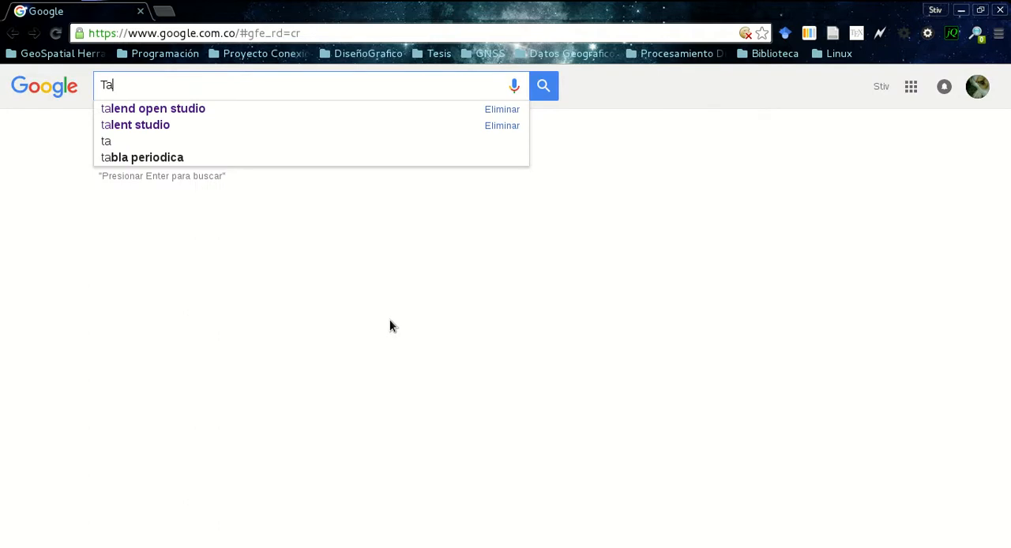
Search Google for "talend open studio" and open the Talend Open Studio: Open Source ETL & Data Integration result
key("Down")
key("Return")
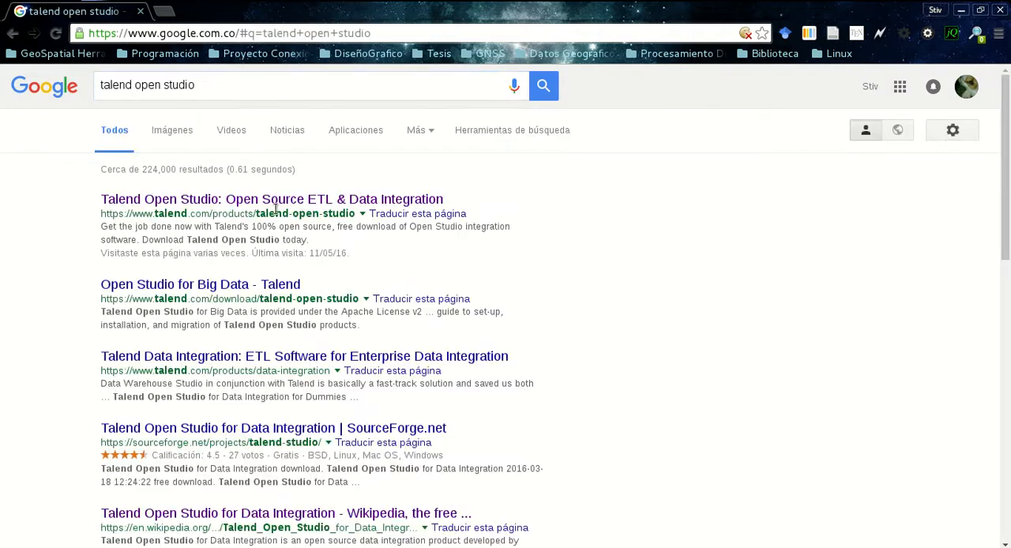
left_click_drag(88, 176, 442, 269)
left_click(29, 169)
left_click(220, 197)
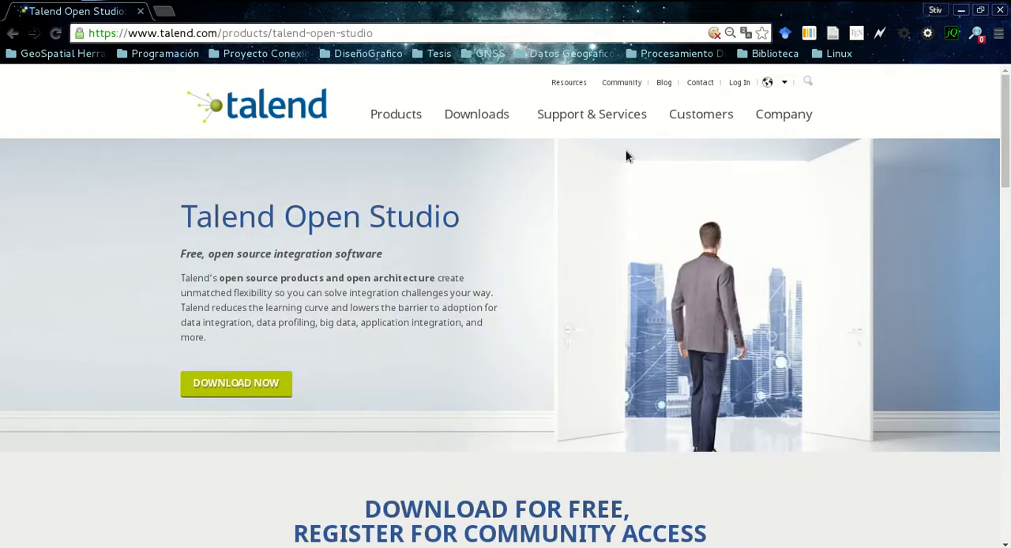
Go to Talend's downloads page and open the free tool download for Data Integration under the free Talend products
left_click(491, 117)
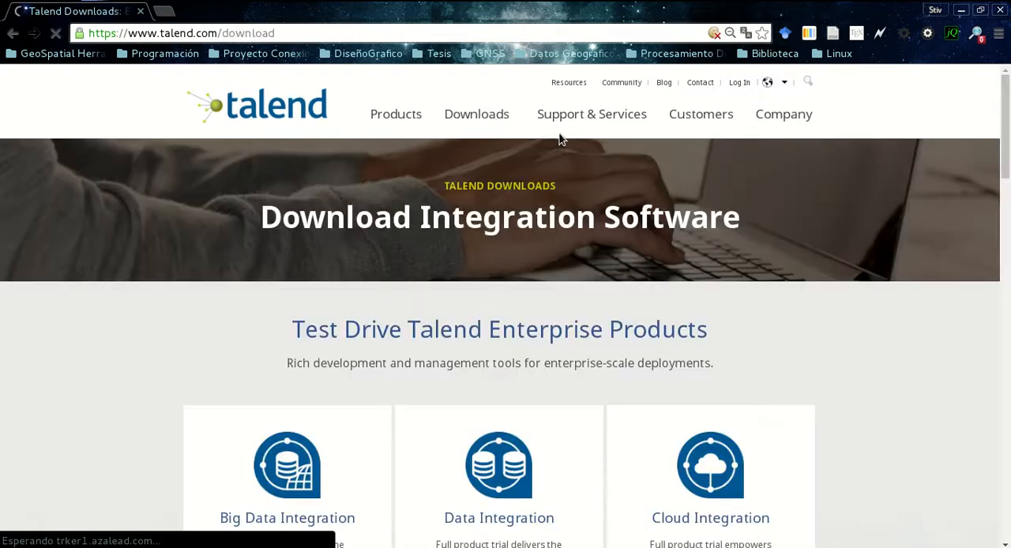
scroll(554, 135, "down", 4)
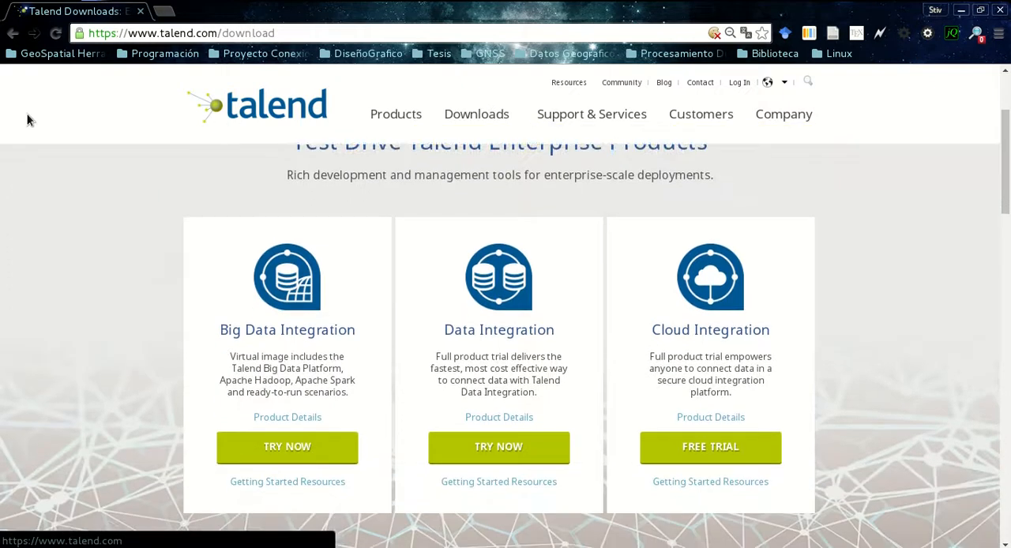
scroll(28, 120, "down", 4)
scroll(50, 151, "up", 4)
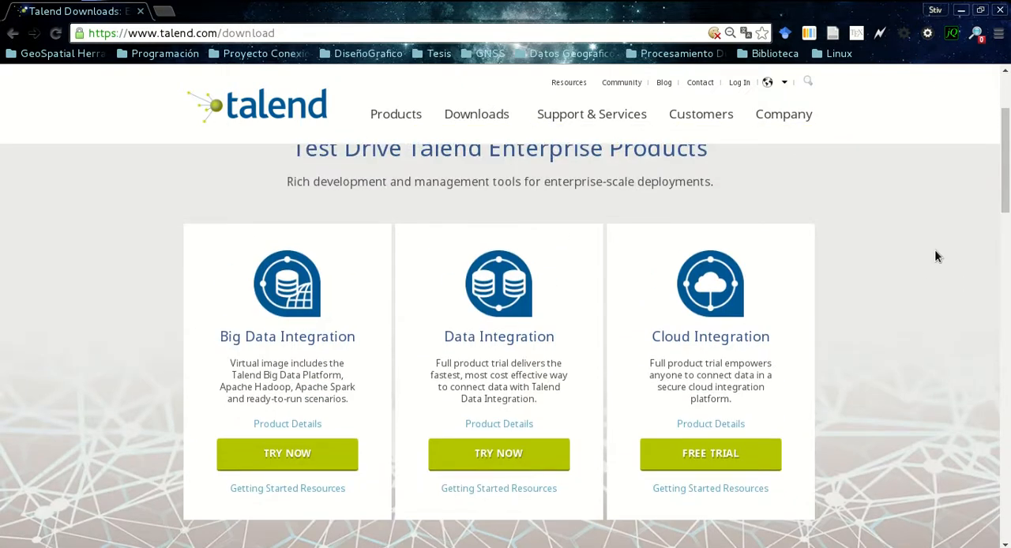
scroll(937, 254, "down", 5)
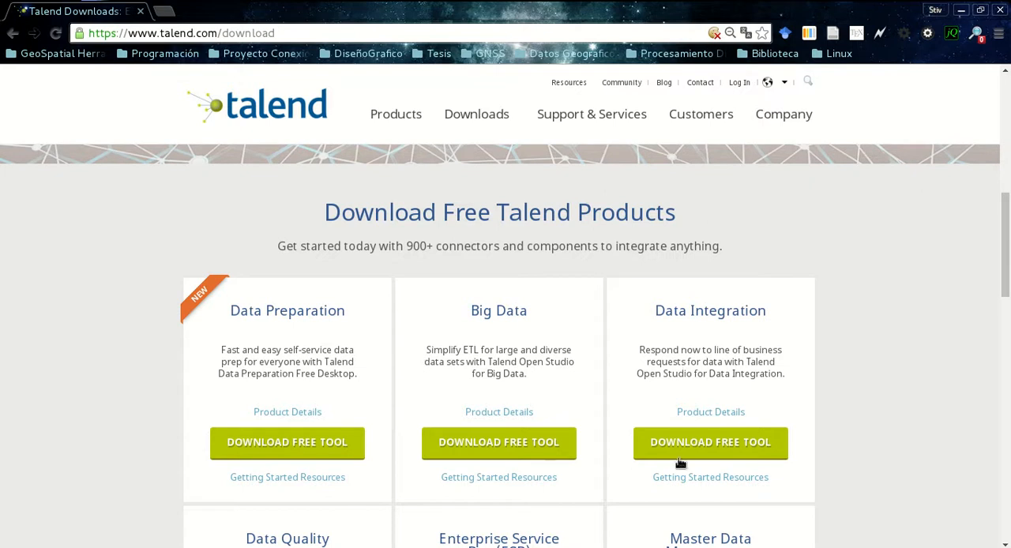
left_click(738, 448)
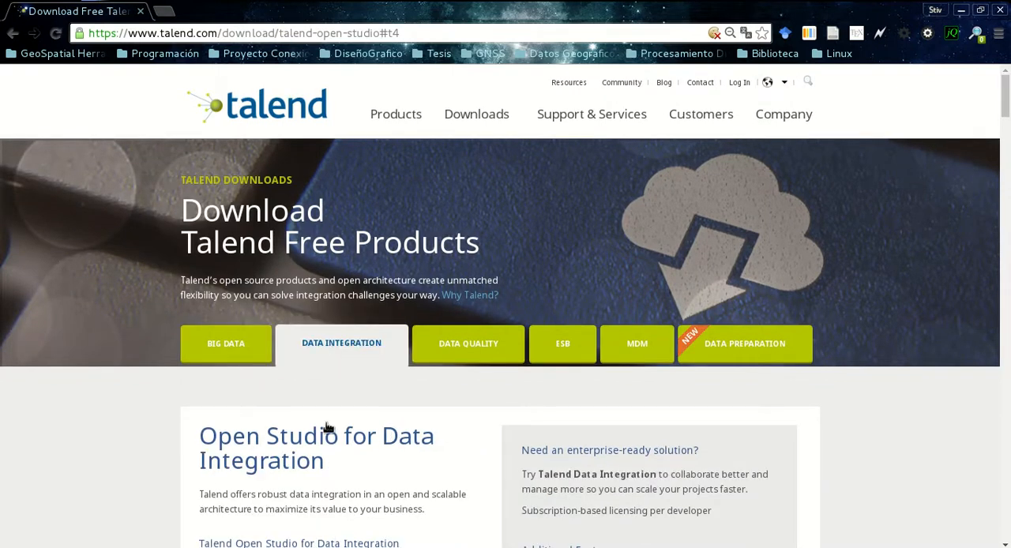
Start the free download of Talend Open Studio for Data Integration, and cancel the running transfer
scroll(285, 301, "down", 3)
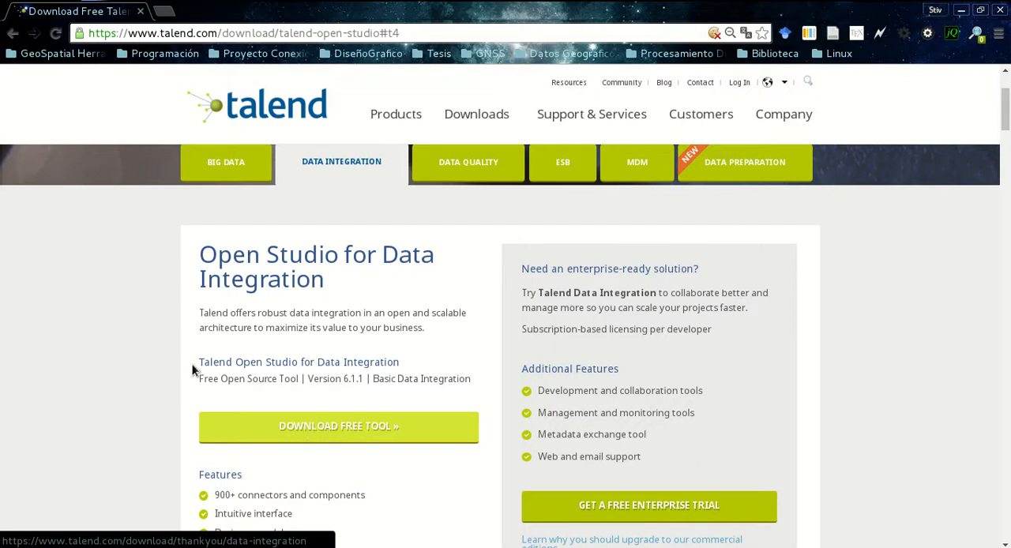
left_click(352, 428)
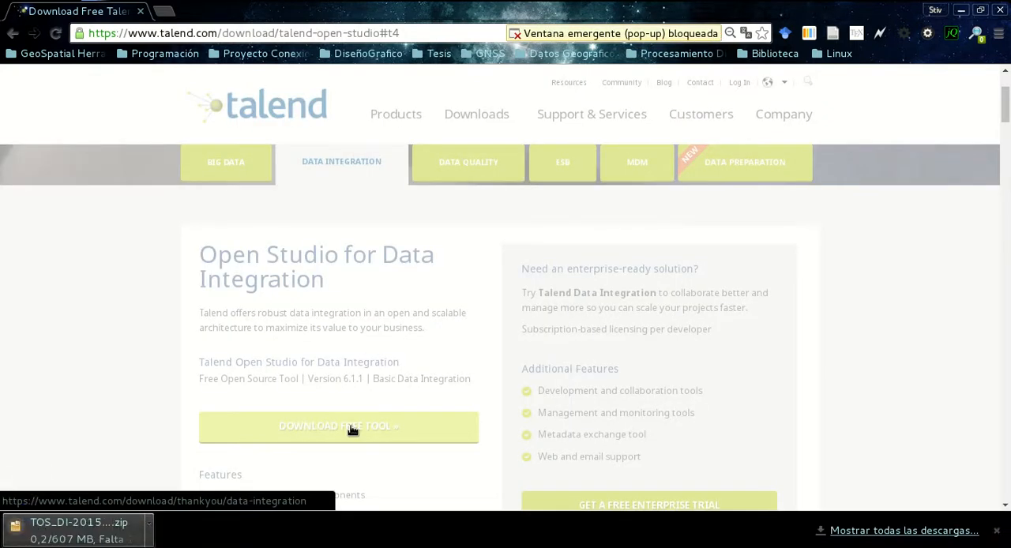
left_click(148, 525)
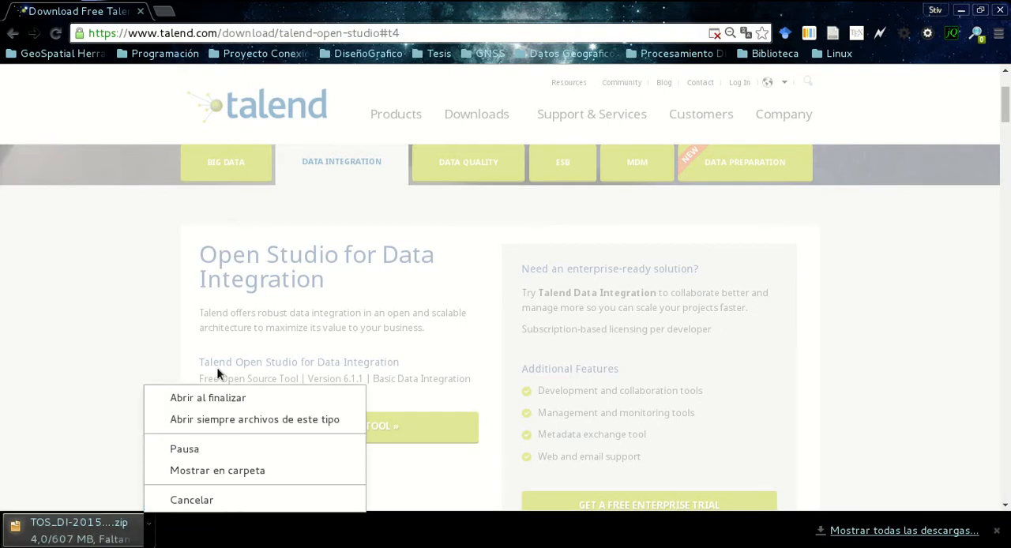
left_click(225, 498)
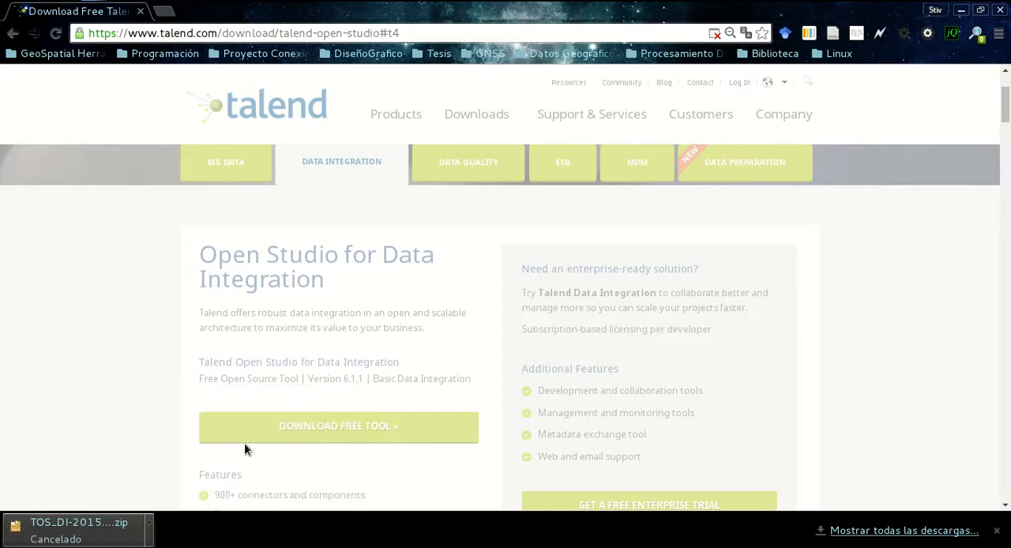
left_click(997, 530)
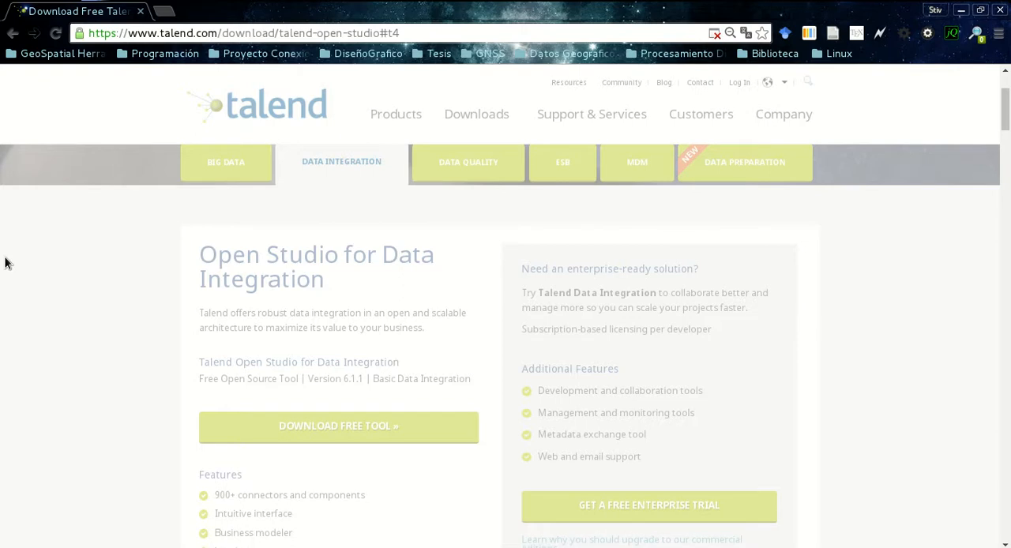
Switch to the file manager and cut TOS_DI-20151214_1327-V6.1.1.zip from the Descargas folder
mouse_move(0, 1)
left_click(733, 230)
double_click(253, 93)
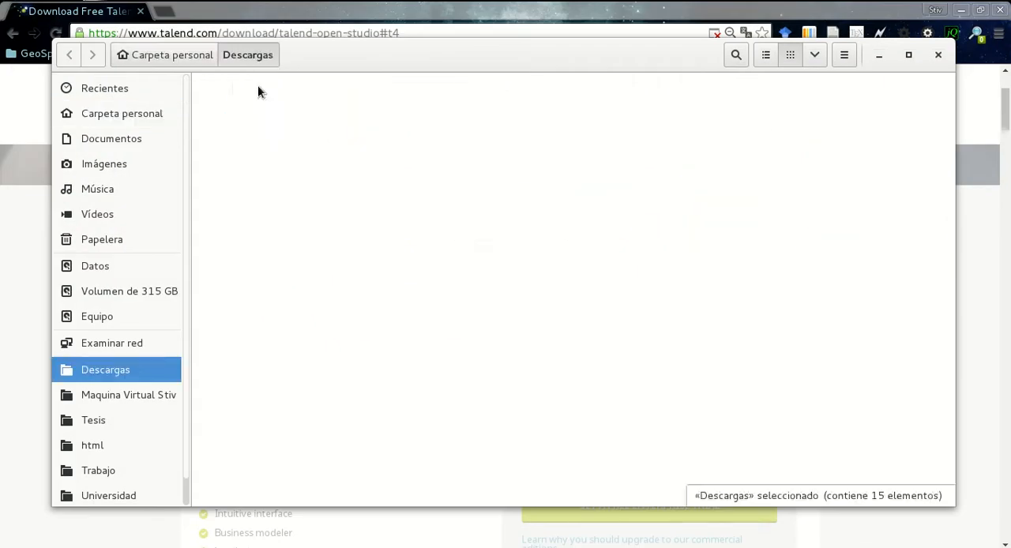
left_click(361, 335)
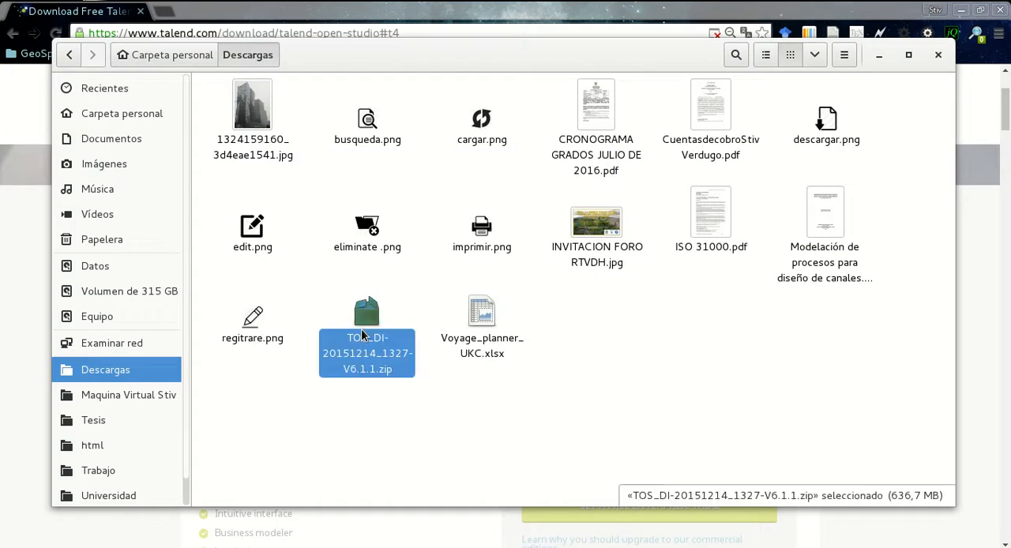
right_click(362, 335)
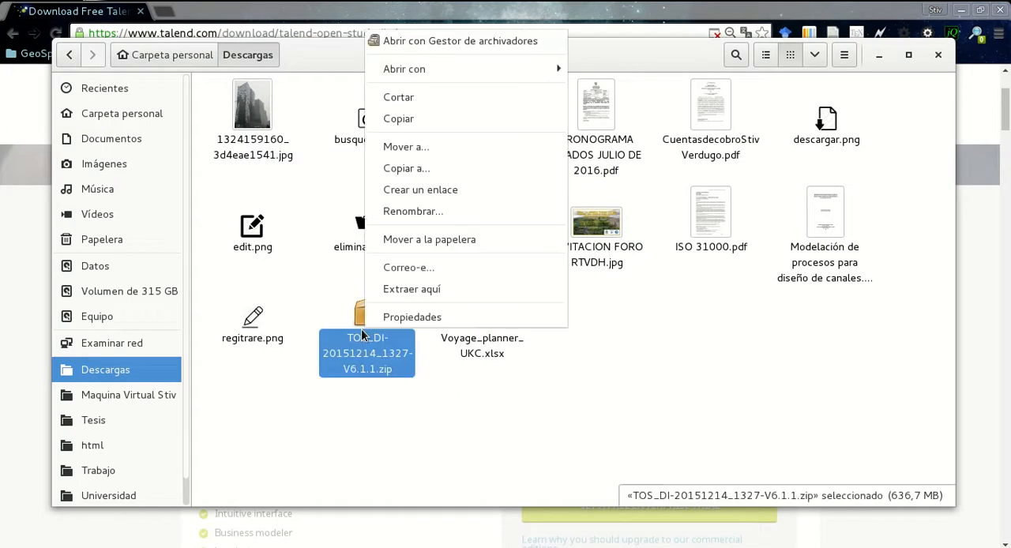
left_click(406, 104)
Create a new folder named TalendOpenStudio in the personal home folder
left_click(164, 54)
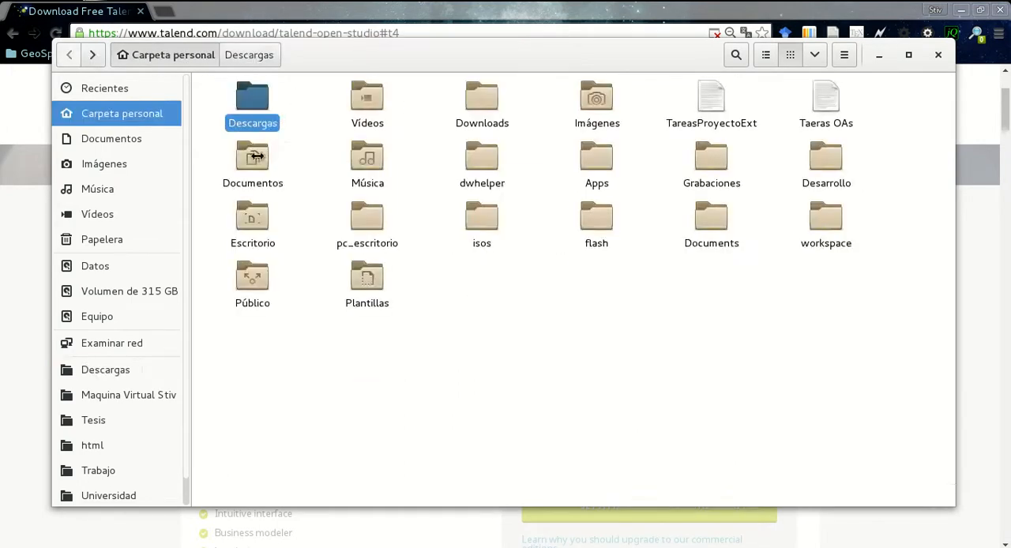
right_click(681, 365)
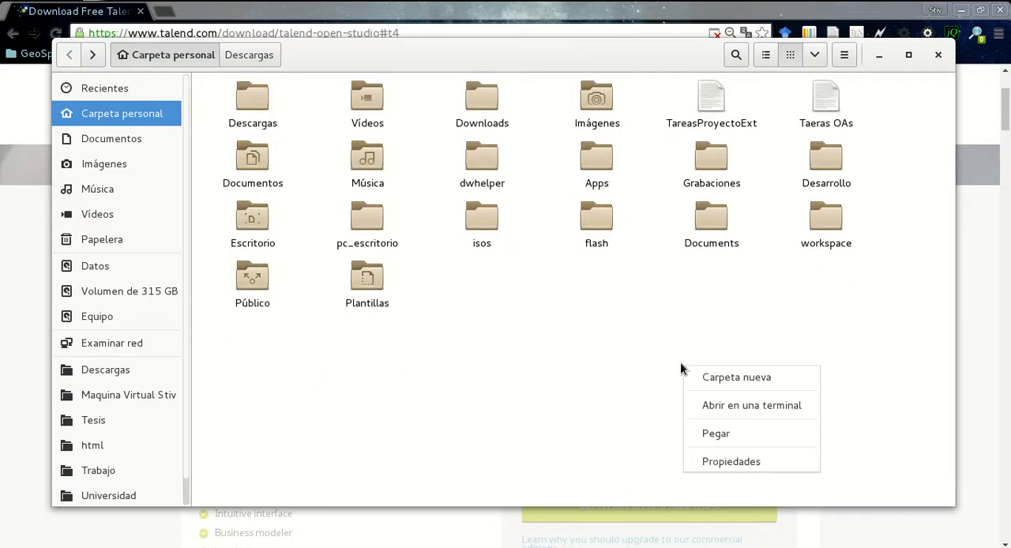
left_click(722, 379)
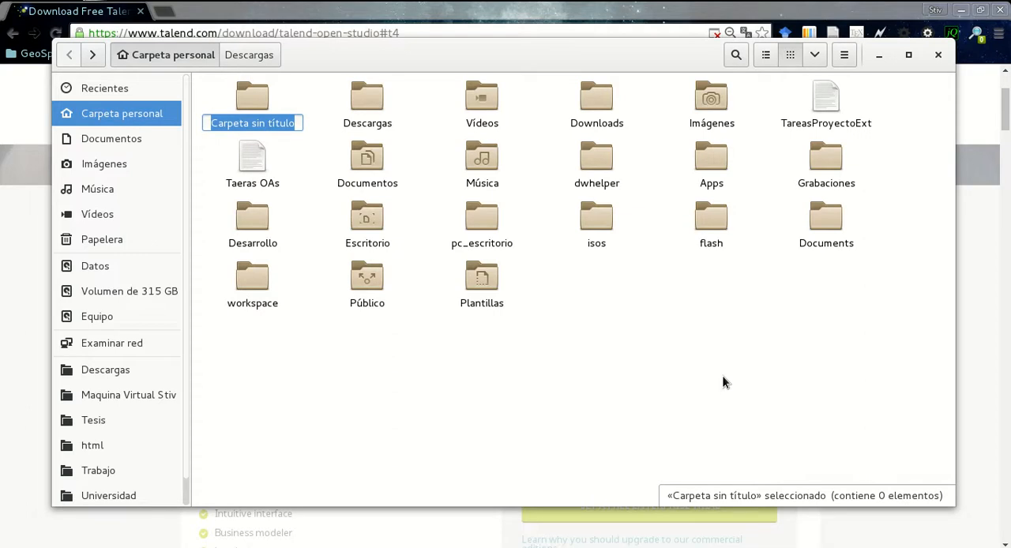
type("TA")
key("BackSpace")
type("ale")
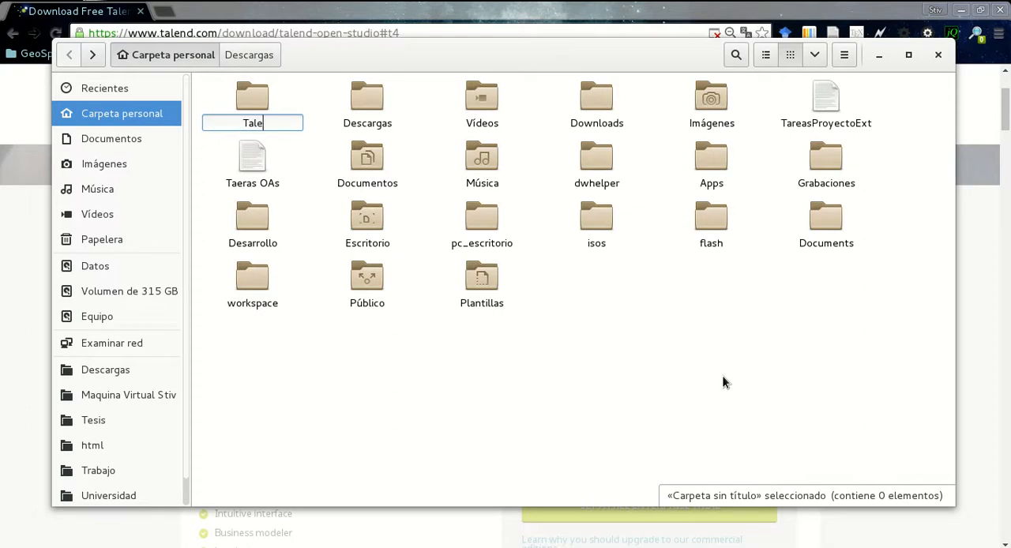
type("ndOpenStui")
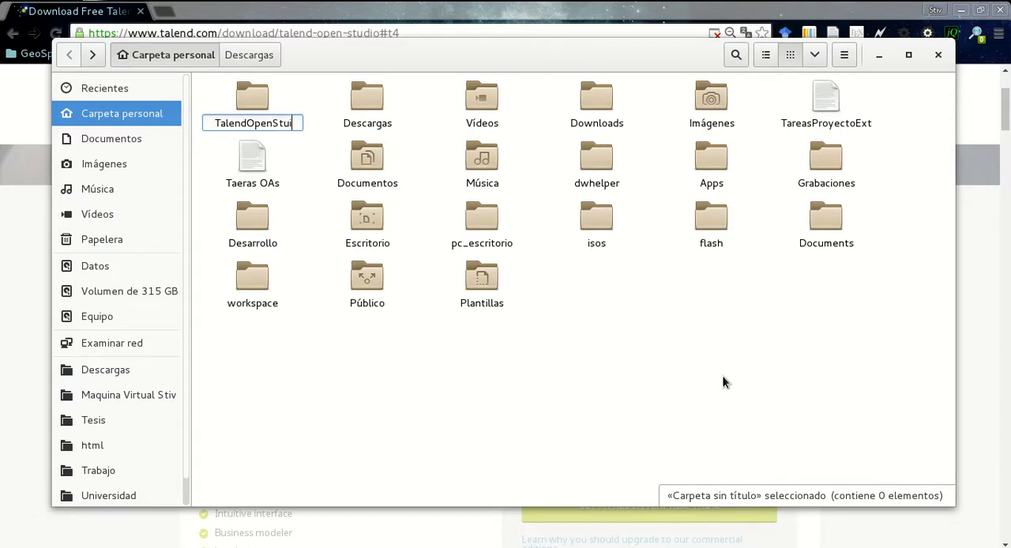
key("BackSpace")
type("dio")
key("Return")
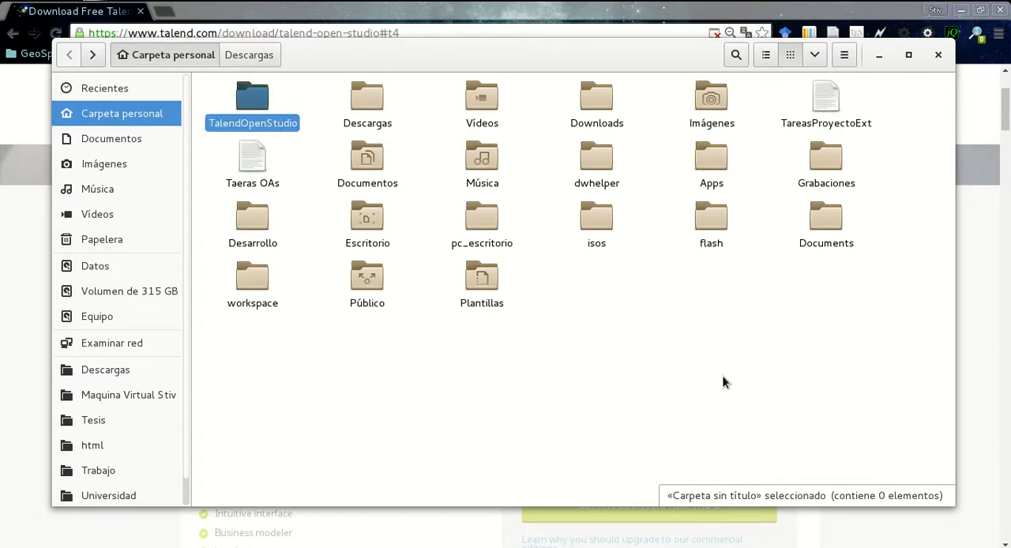
Paste the cut TOS_DI-20151214_1327-V6.1.1.zip archive into the TalendOpenStudio folder
key("Return")
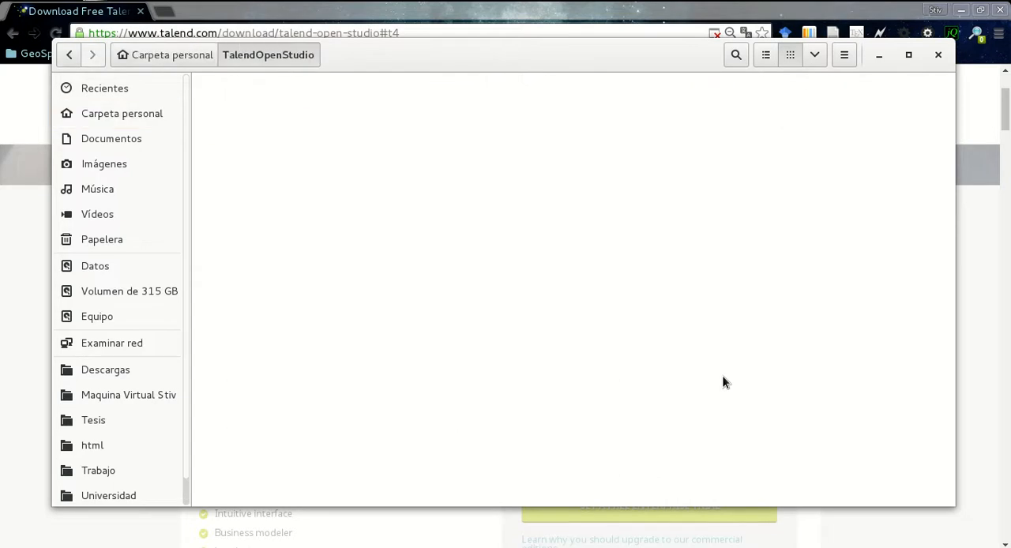
right_click(364, 122)
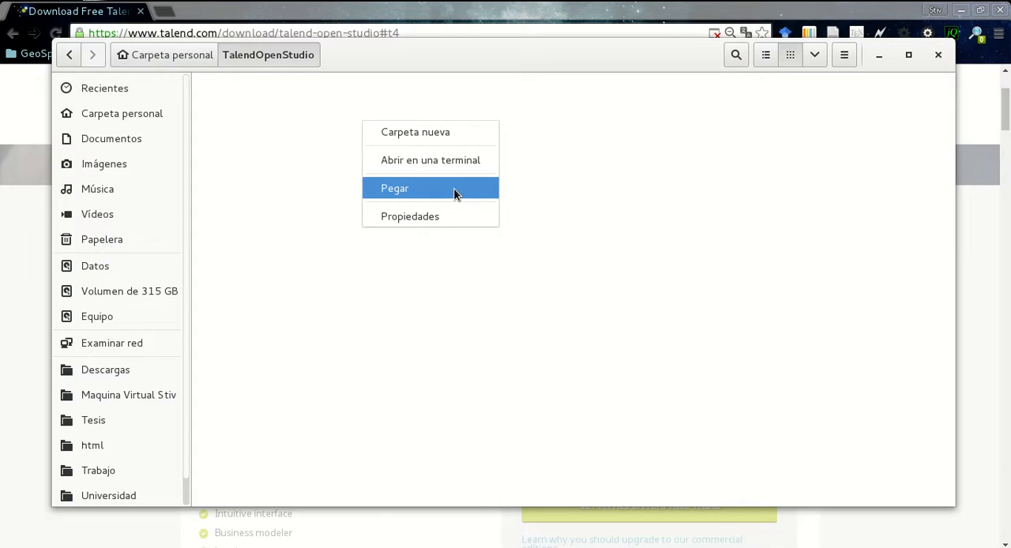
left_click(456, 188)
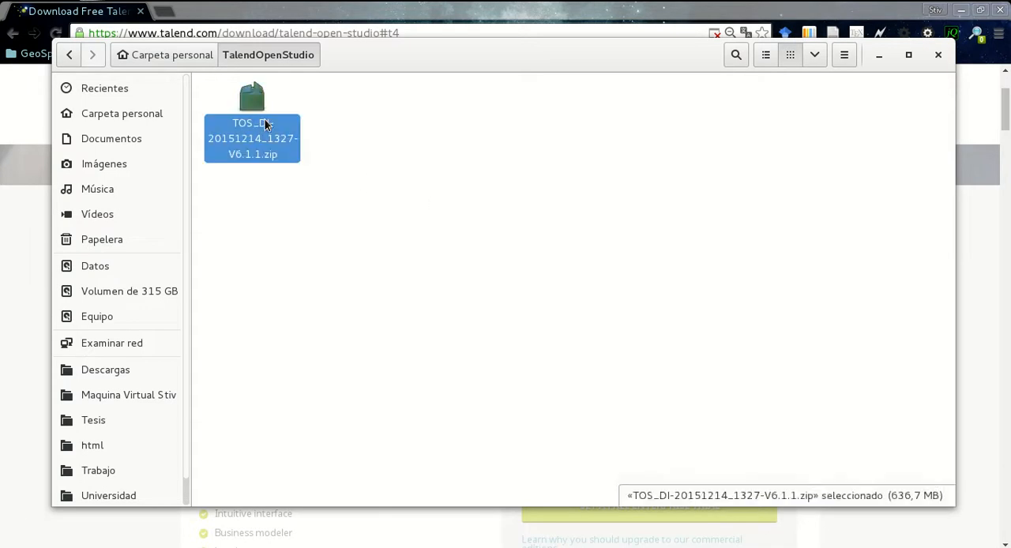
Extract the TOS_DI-20151214_1327-V6.1.1 folder from the zip archive into TalendOpenStudio, keeping the folder structure
double_click(265, 125)
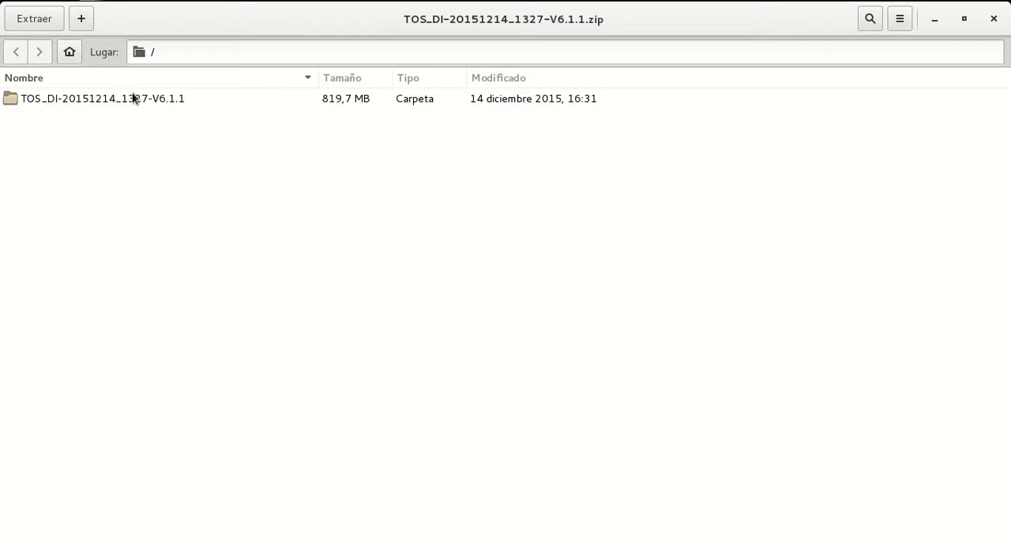
left_click(136, 105)
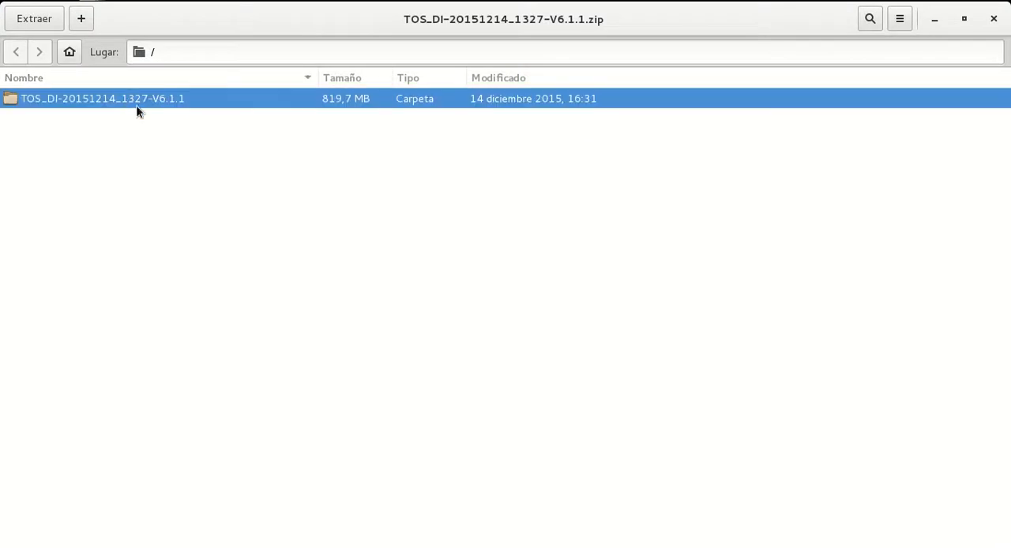
left_click(45, 18)
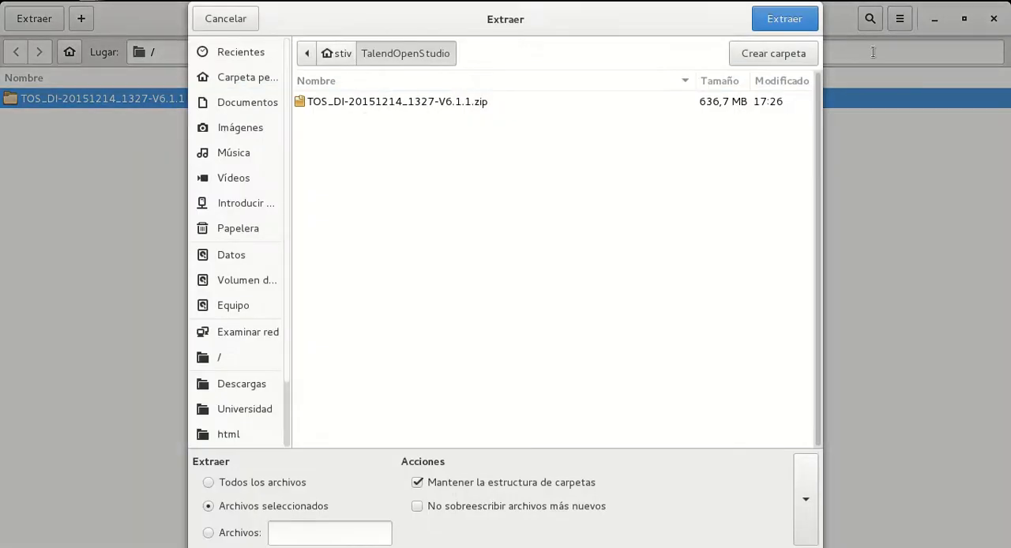
left_click(801, 22)
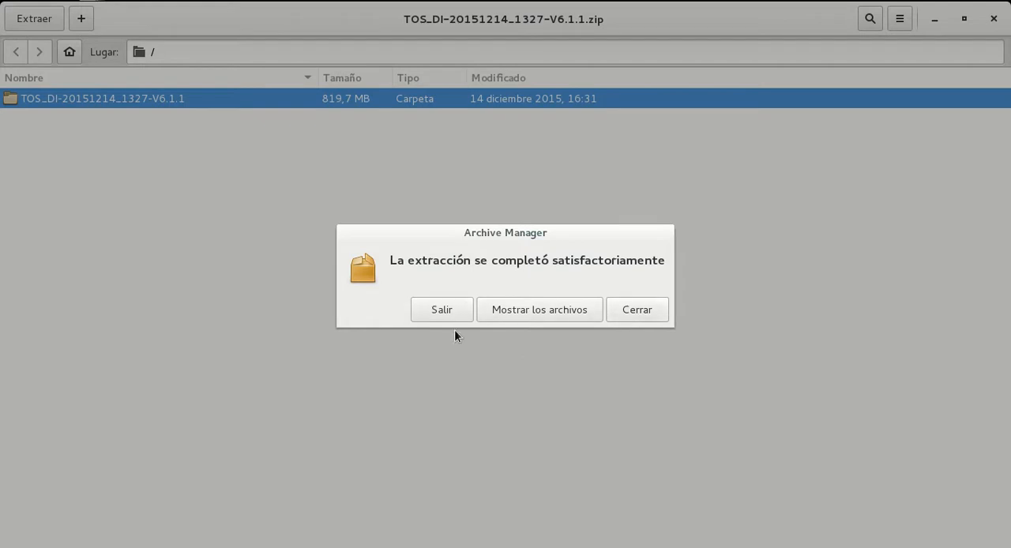
left_click(641, 314)
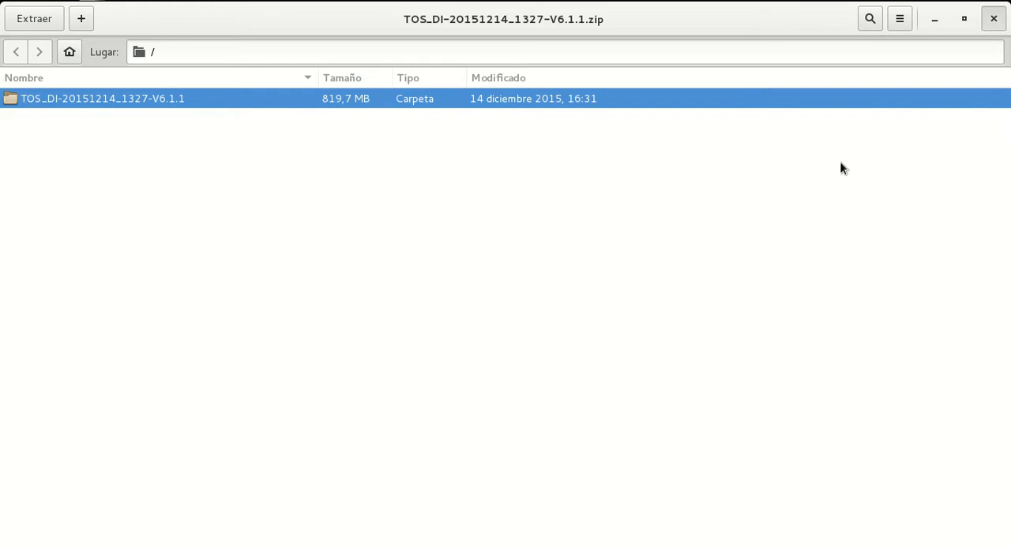
Return to the TalendOpenStudio folder in the file manager and check the extracted folder and its zip archive
key("super")
left_click(644, 176)
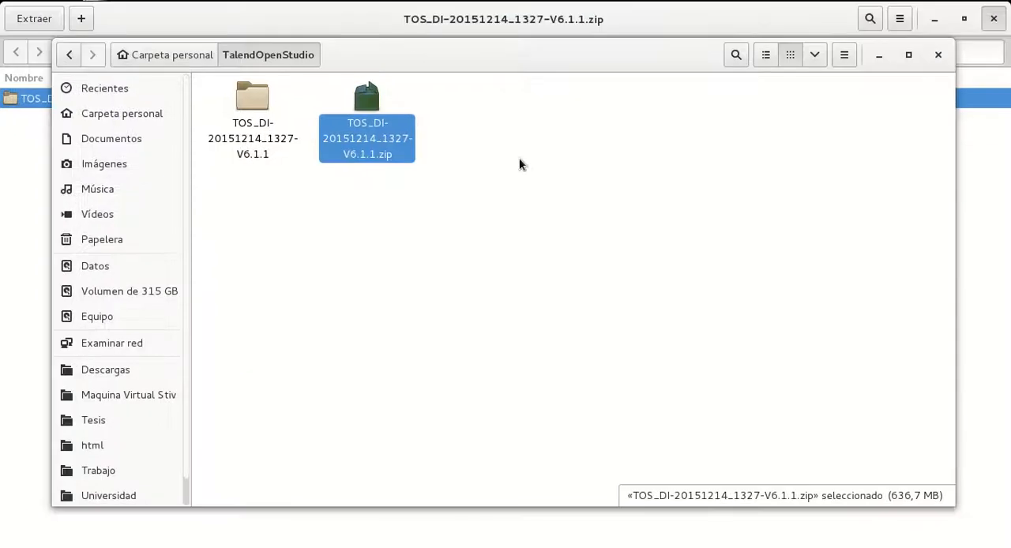
left_click(250, 108)
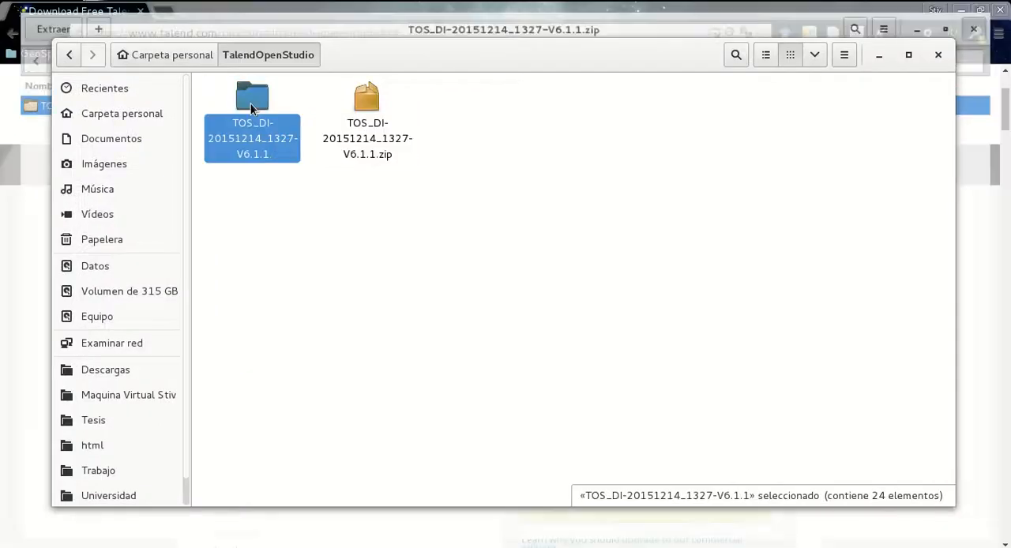
left_click(371, 120)
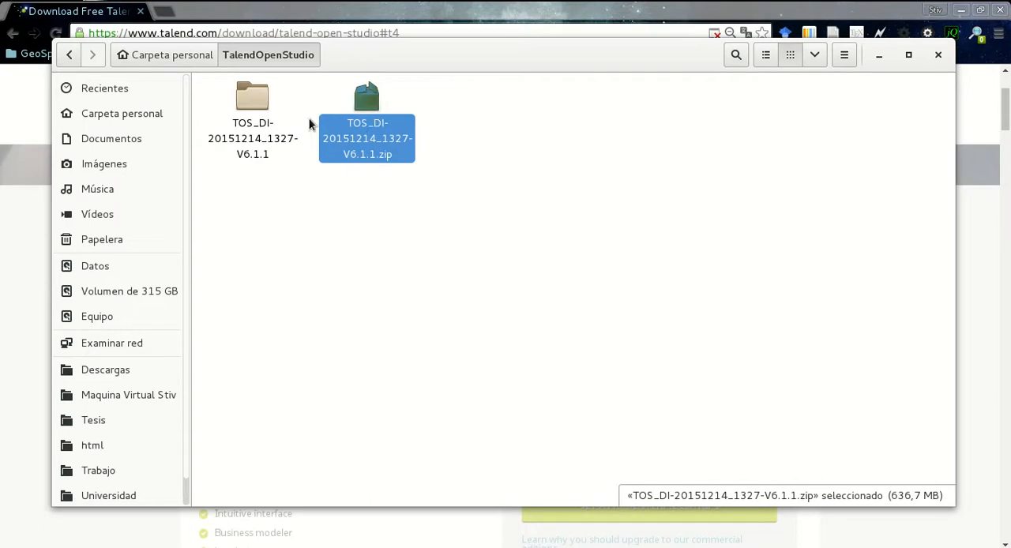
Rename the extracted TOS_DI-20151214_1327-V6.1.1 folder as Talend
left_click(253, 113)
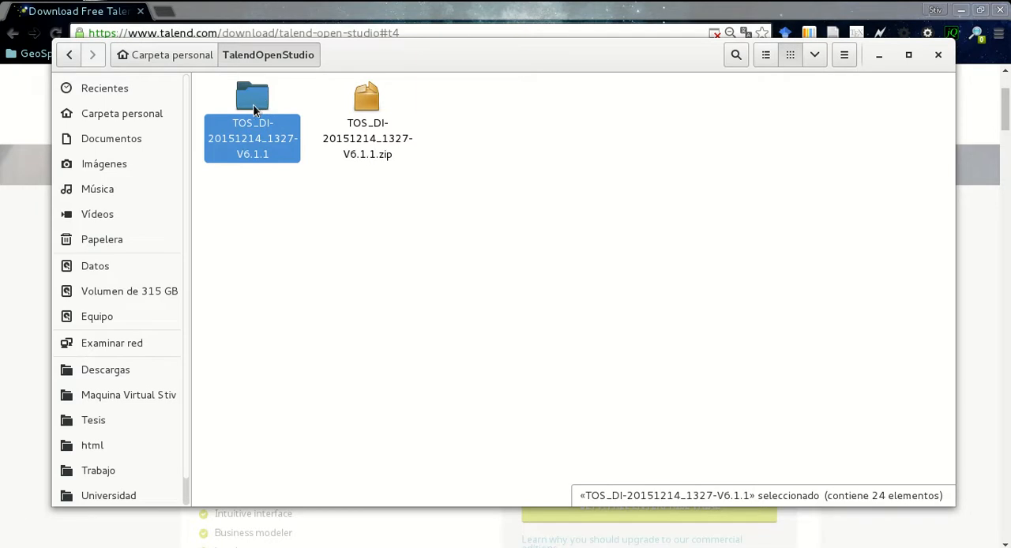
right_click(261, 139)
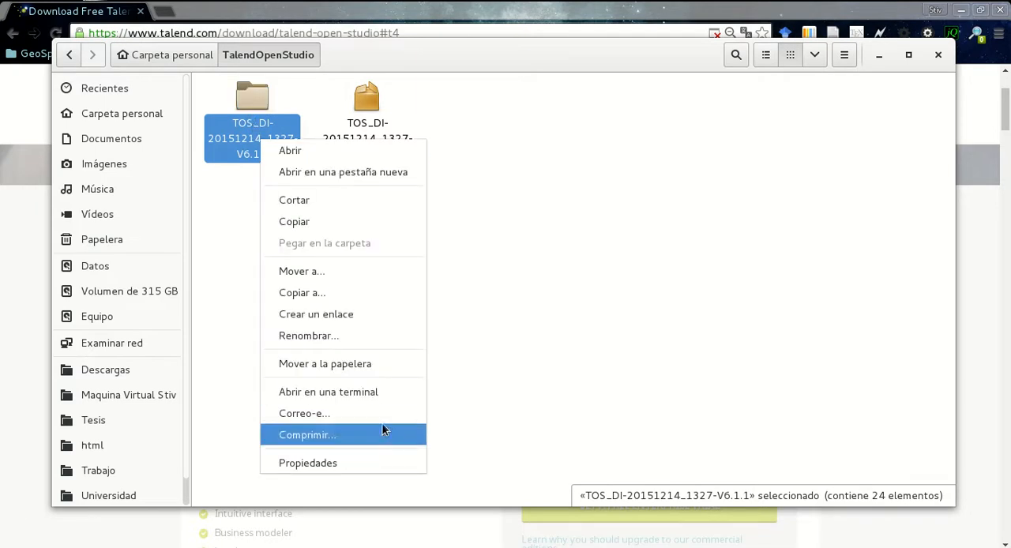
left_click(335, 335)
type("Talen")
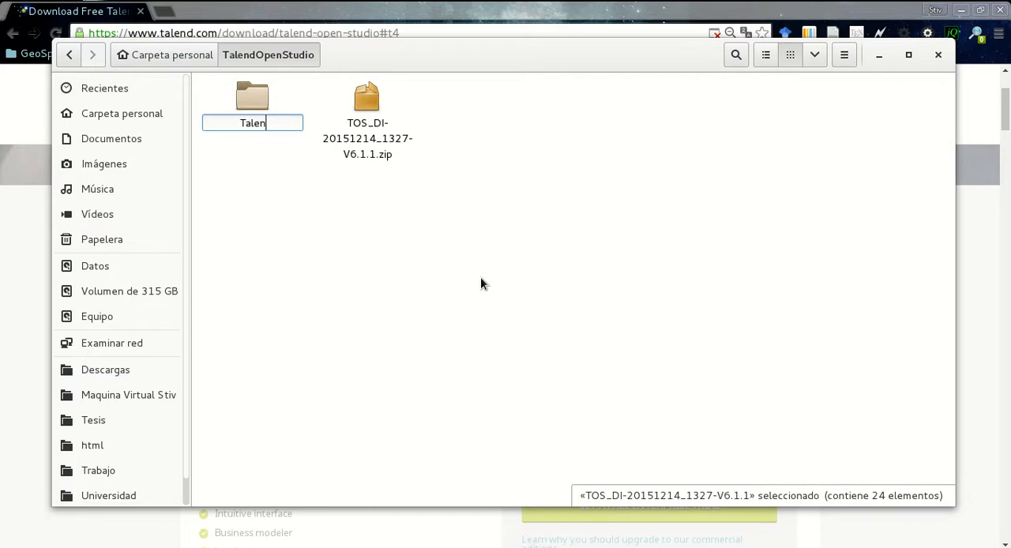
type("d")
key("Return")
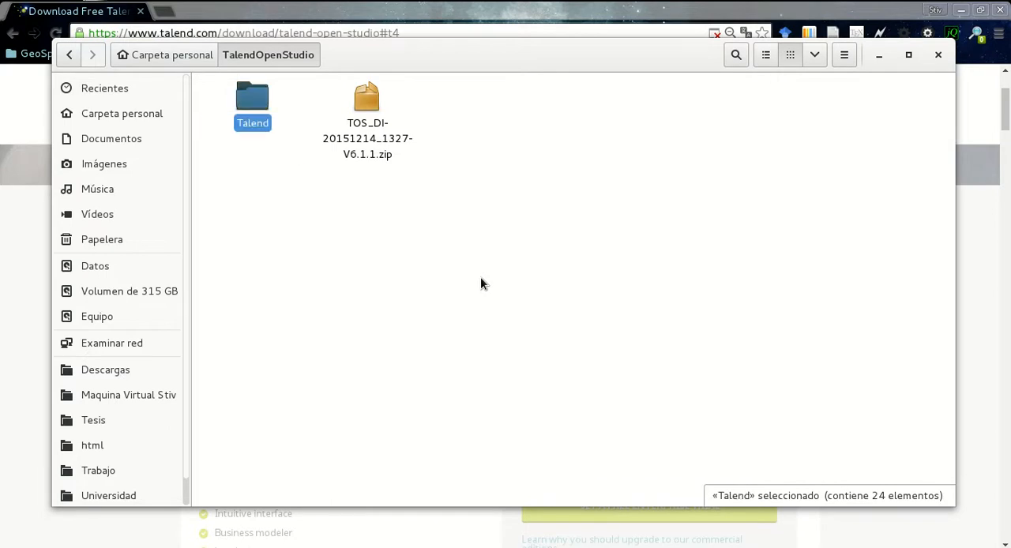
Permanently delete the TOS_DI-20151214_1327-V6.1.1.zip archive from the TalendOpenStudio folder
left_click(364, 152)
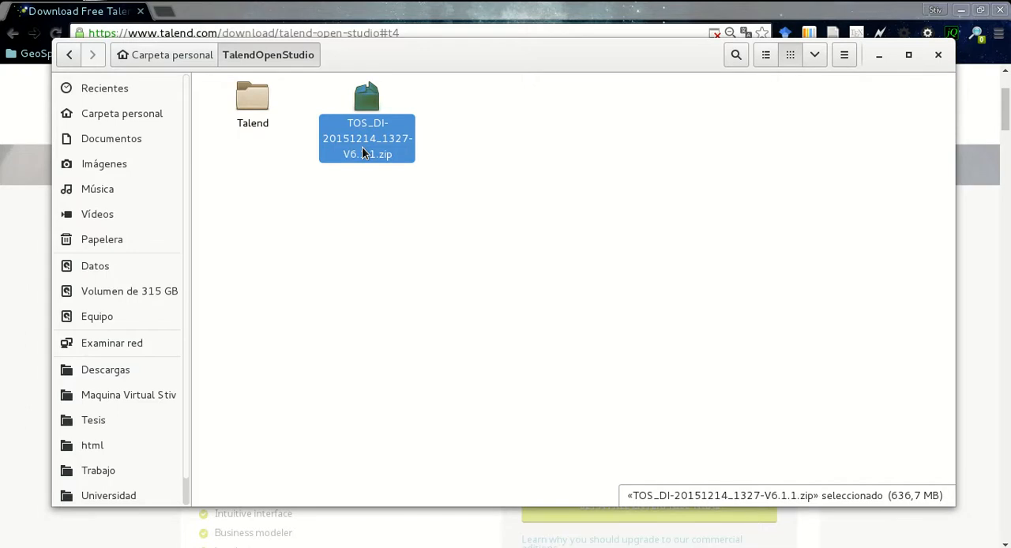
key("shift+Delete")
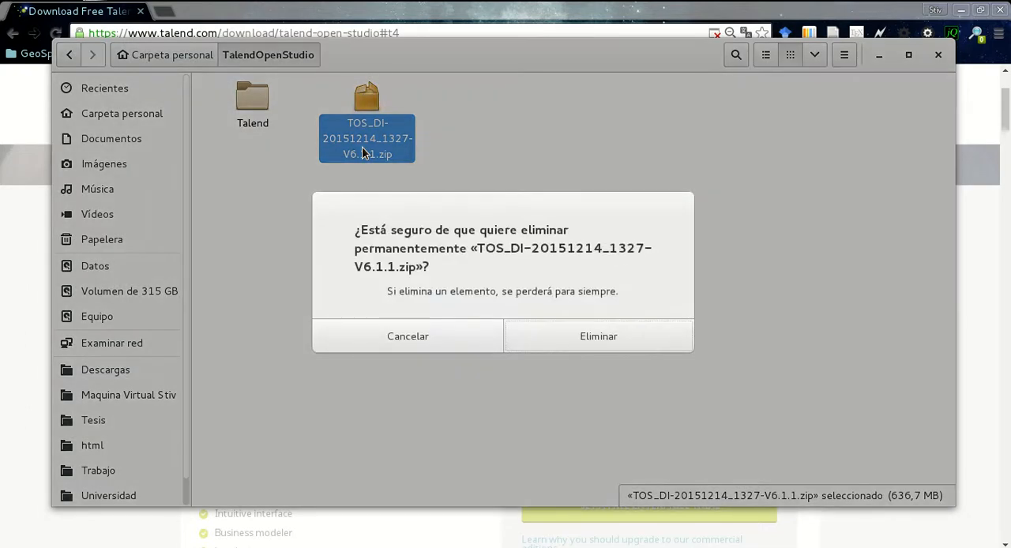
key("Return")
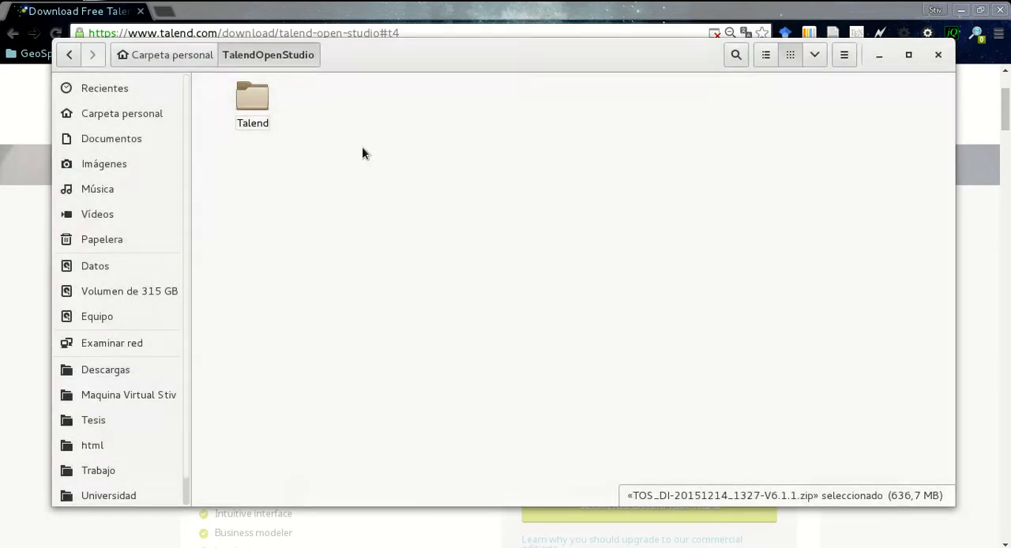
Open the Talend folder and examine the launcher files for Windows, macOS and Linux, including TOS_DI-linux-gtk-x86_64
double_click(254, 99)
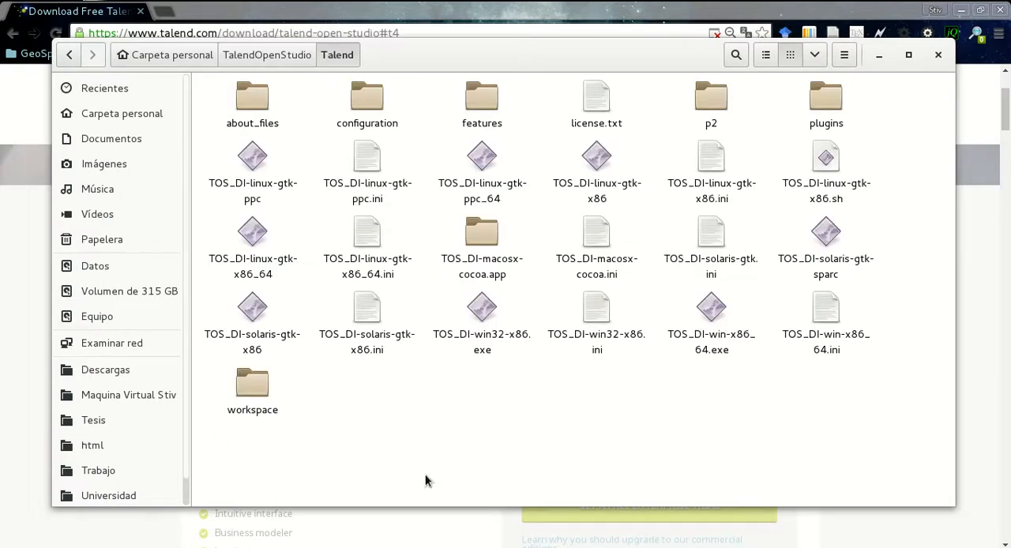
left_click_drag(911, 94, 222, 466)
left_click(586, 409)
left_click(472, 334)
left_click(715, 339)
left_click(826, 316)
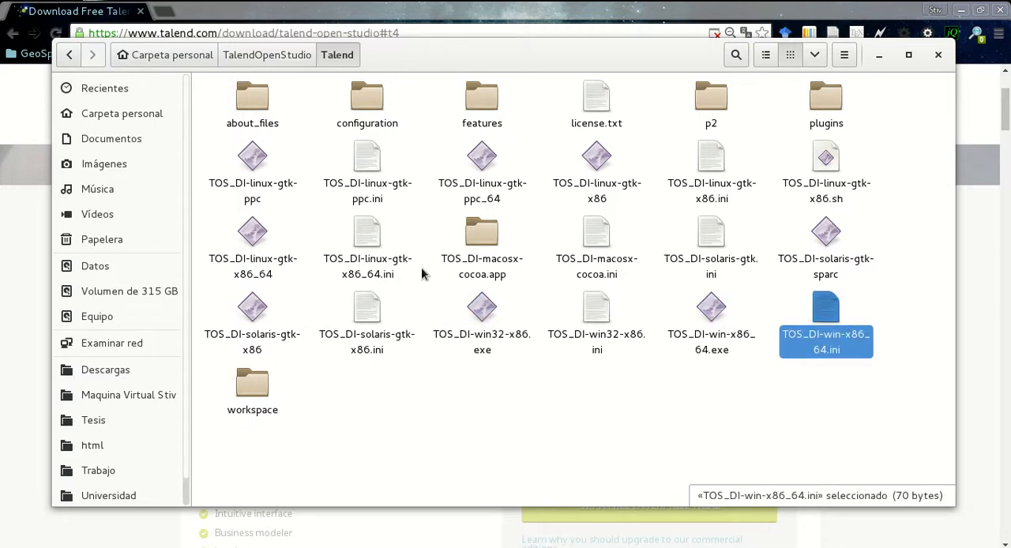
left_click(593, 258)
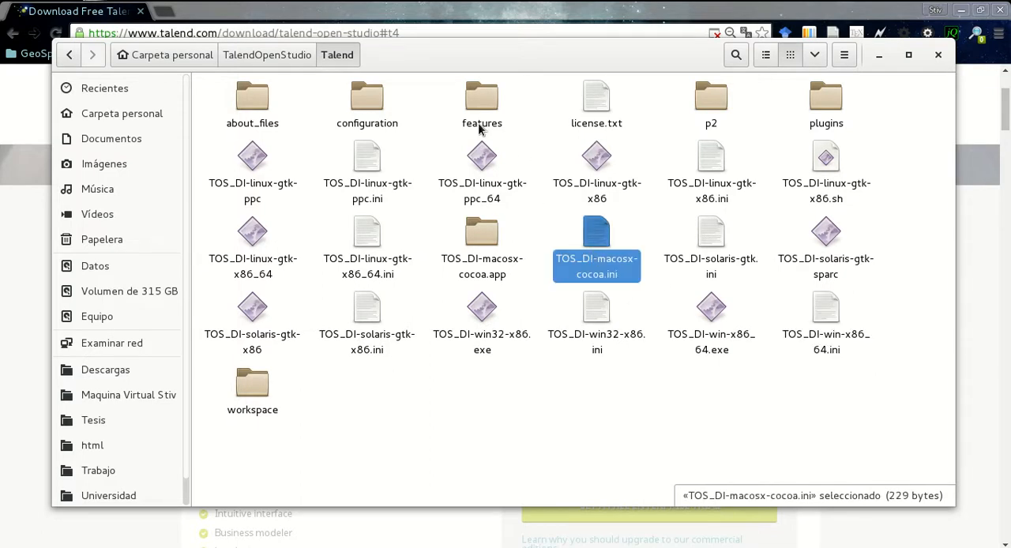
left_click(266, 175)
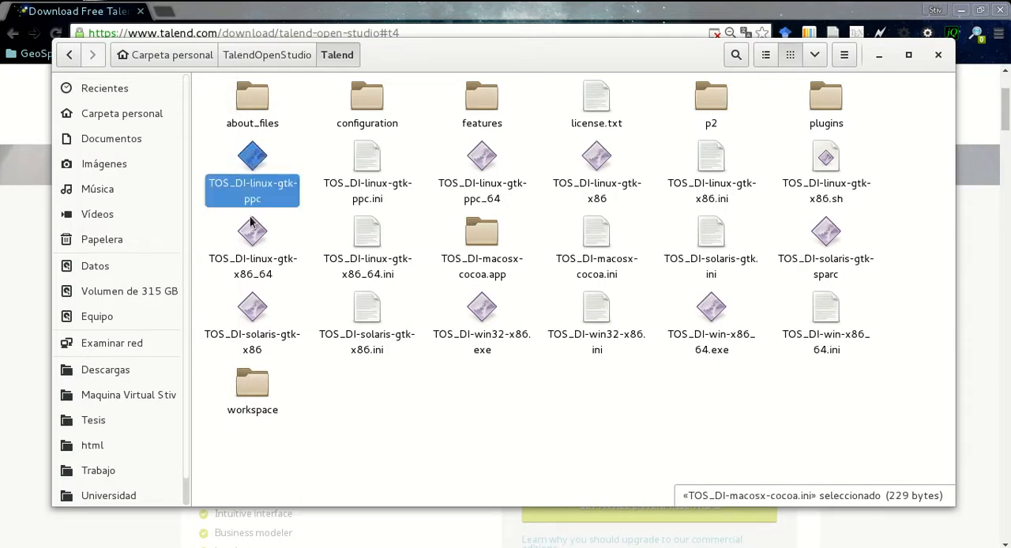
left_click(261, 255)
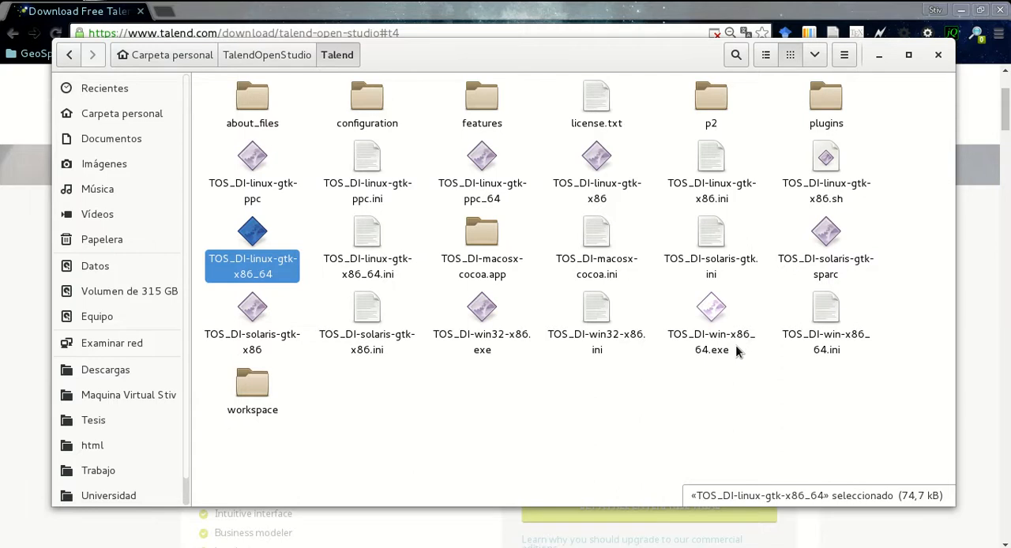
Open the Terminal and run uname -a to check the system architecture, highlighting the architecture part of the output
key("super")
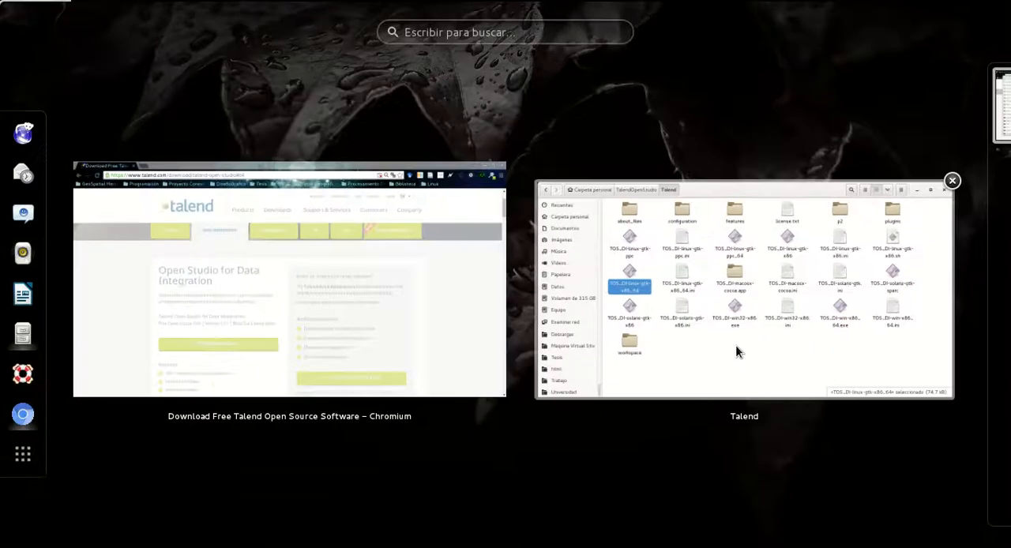
type("terminal")
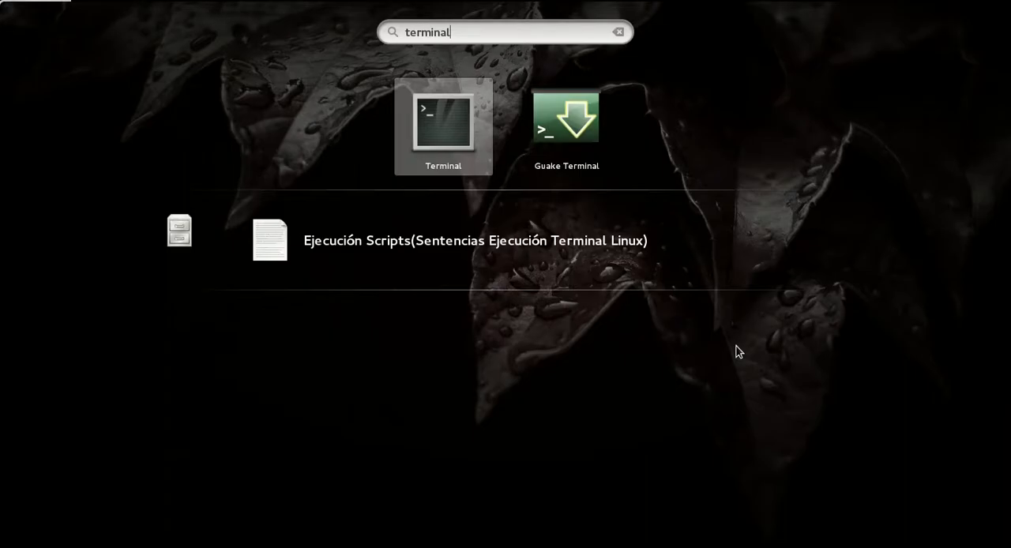
key("Return")
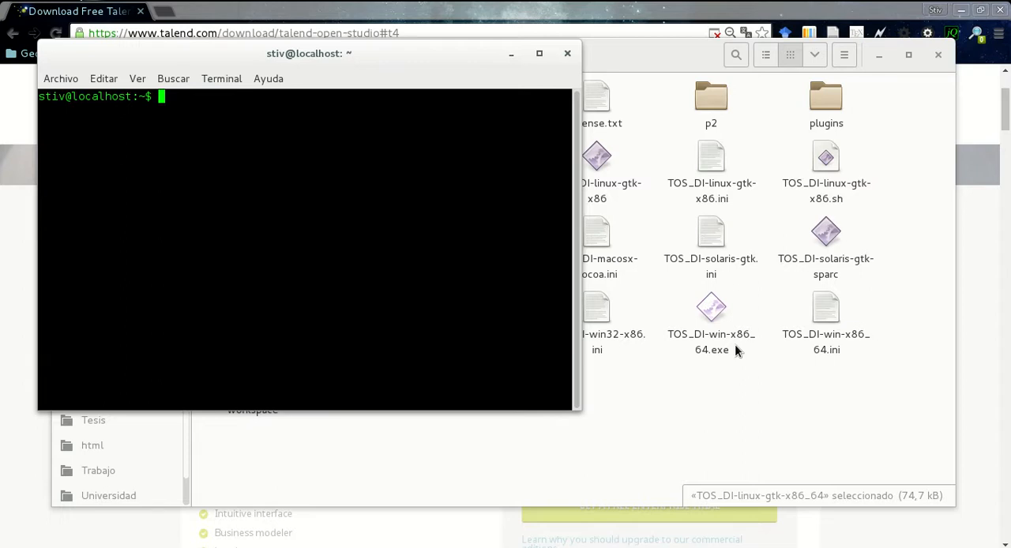
type("uname -a")
key("Return")
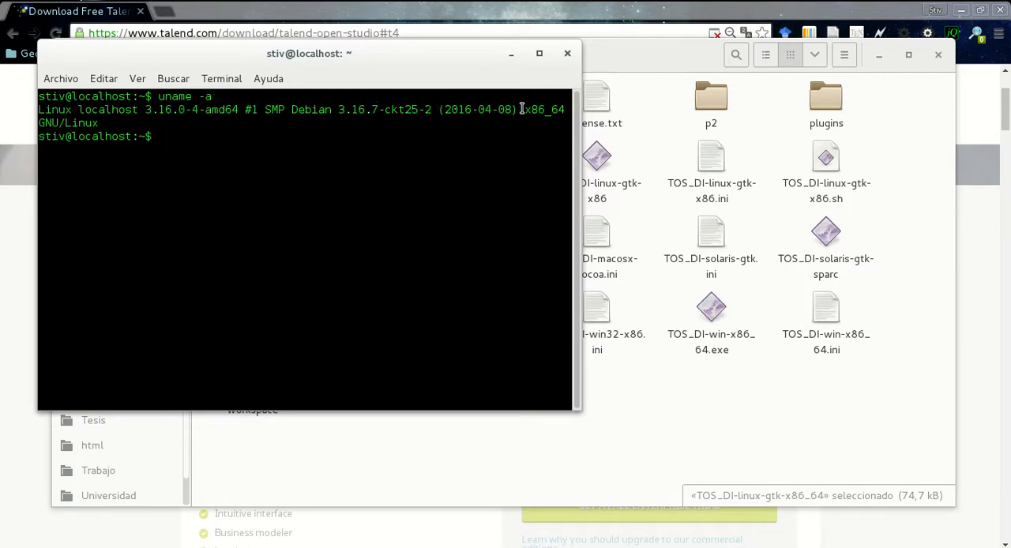
left_click_drag(521, 109, 487, 121)
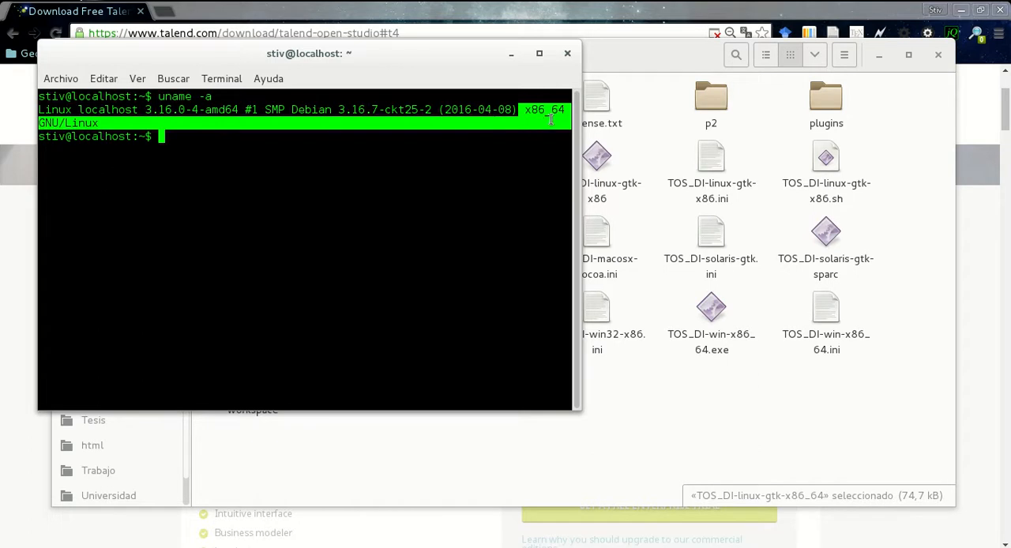
Identify the TOS_DI-linux-gtk-x86_64 launcher in the Talend folder as the one for this system and close the Terminal
left_click(643, 213)
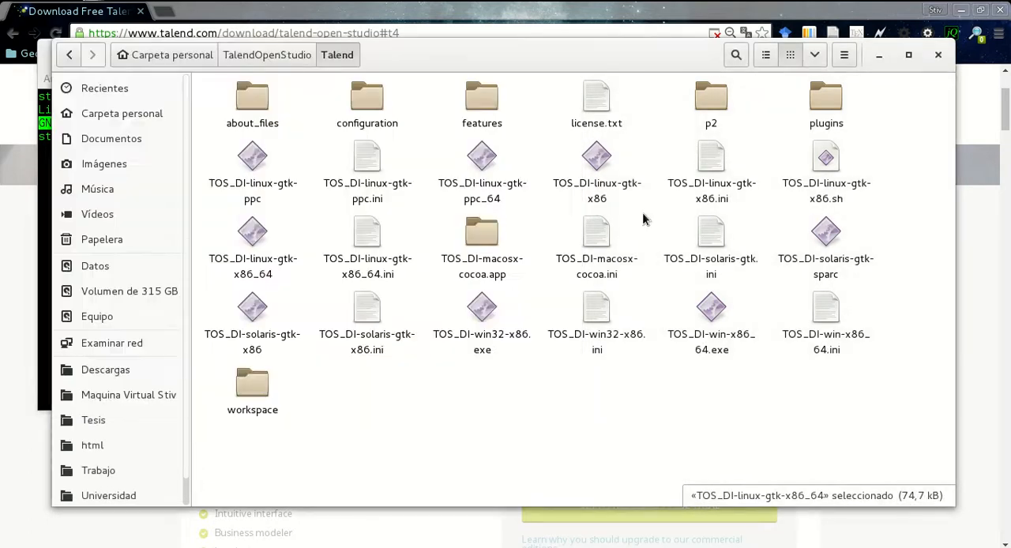
left_click(254, 237)
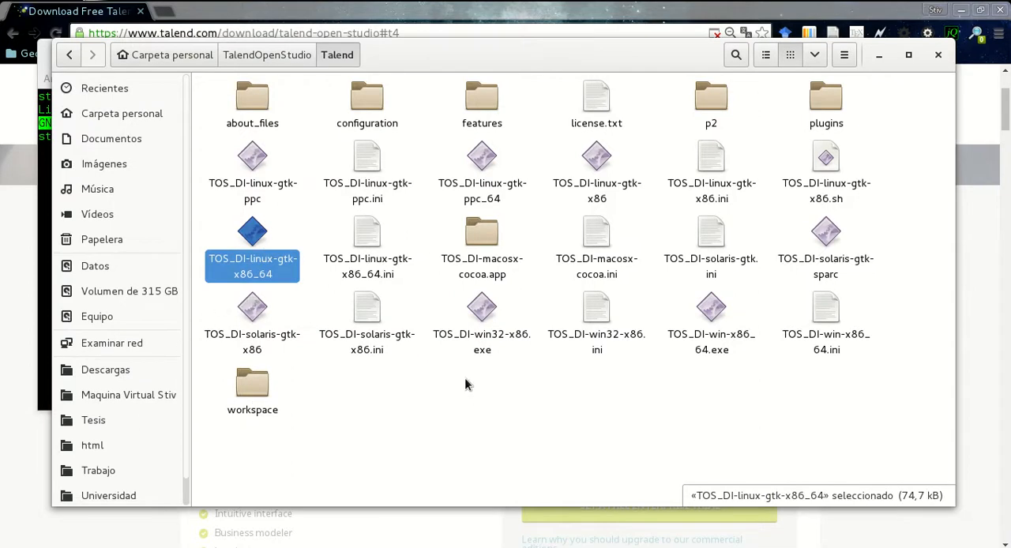
left_click(473, 415)
left_click(41, 204)
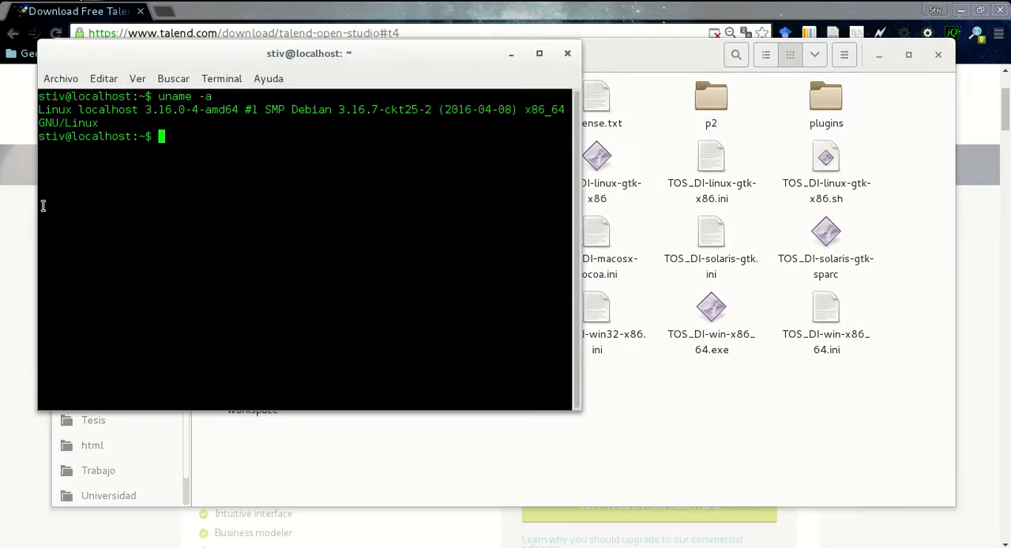
left_click(567, 53)
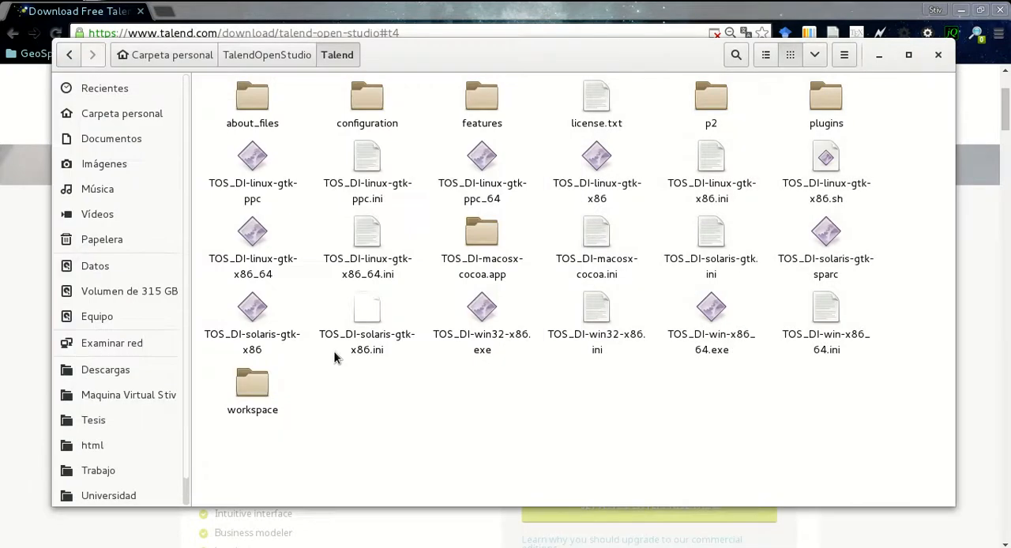
key("super")
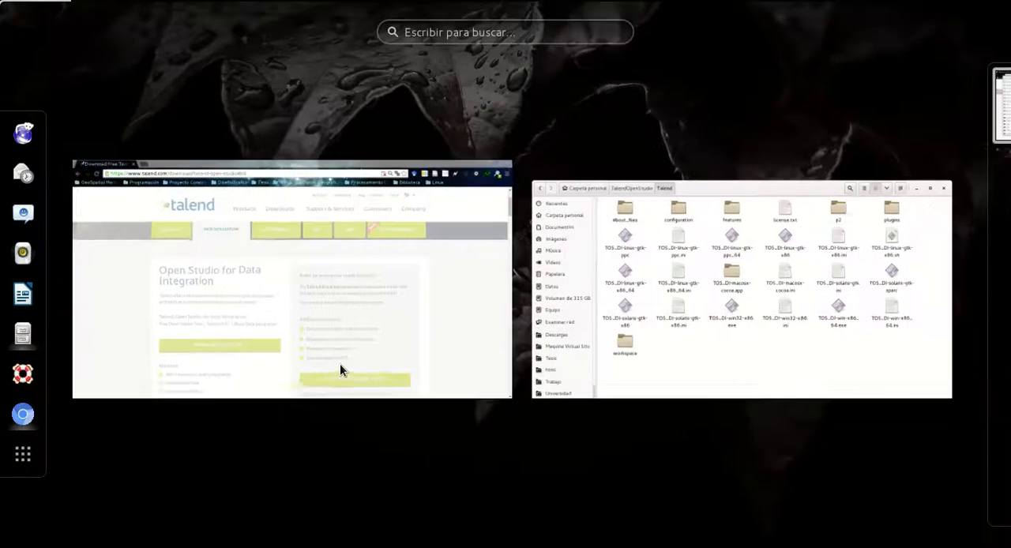
type("wi")
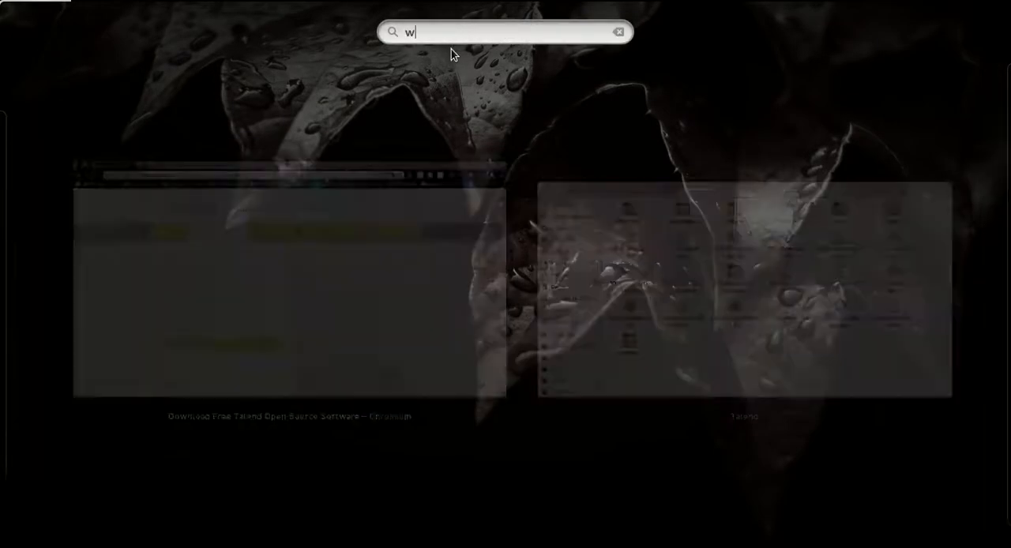
key("BackSpace")
key("BackSpace")
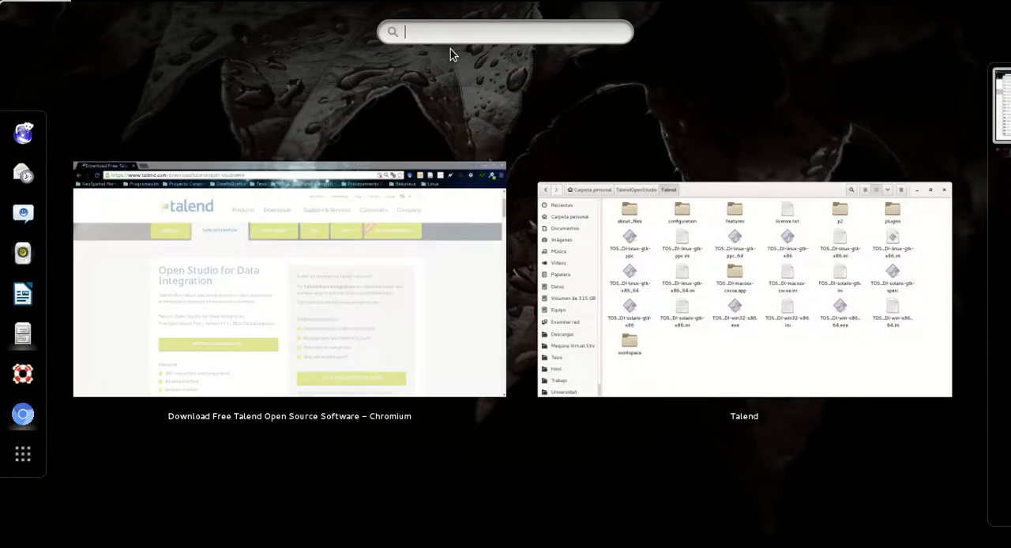
left_click(733, 276)
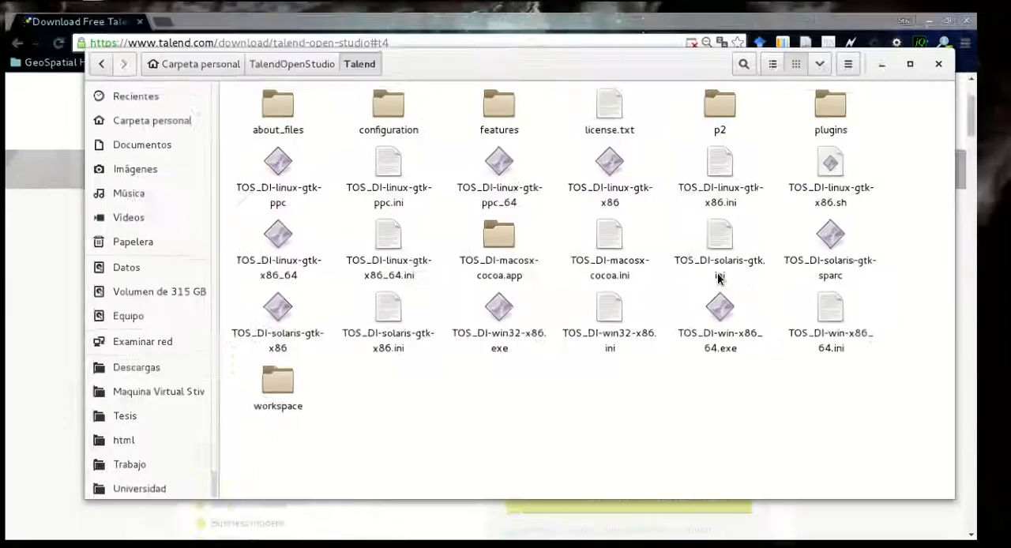
Open the Alacarte main menu editor and show the entries of the Programación category
key("super")
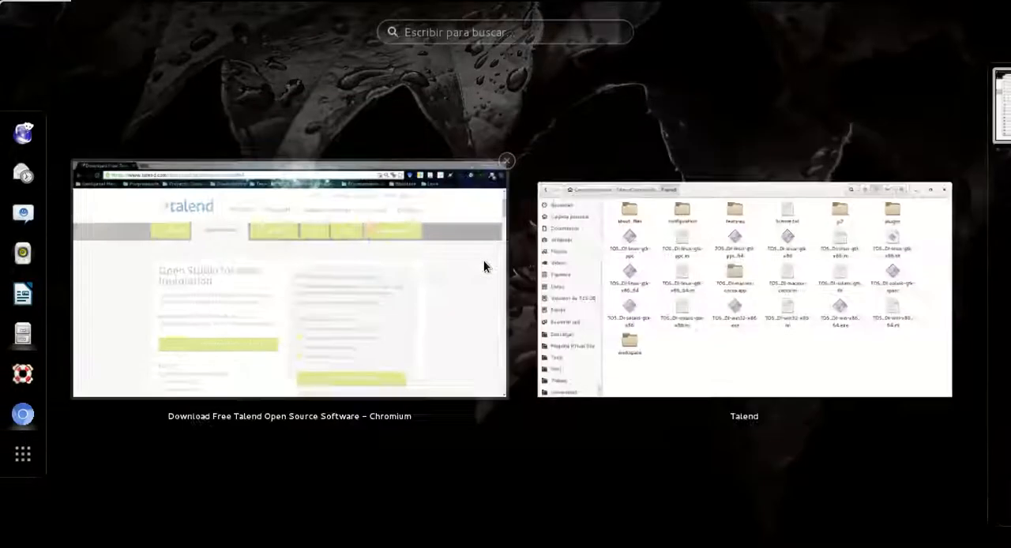
type("alacar")
key("Return")
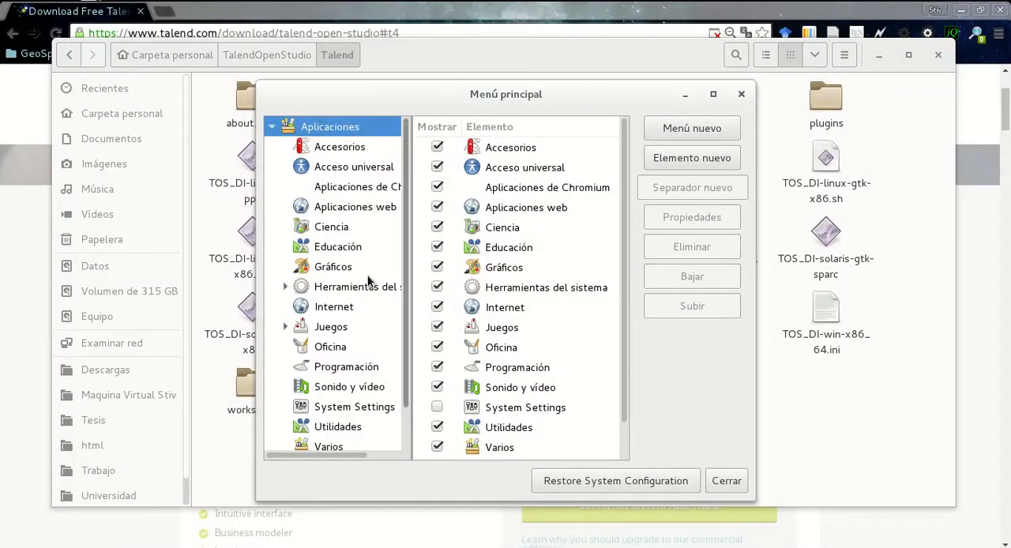
scroll(367, 310, "down", 1)
left_click(367, 324)
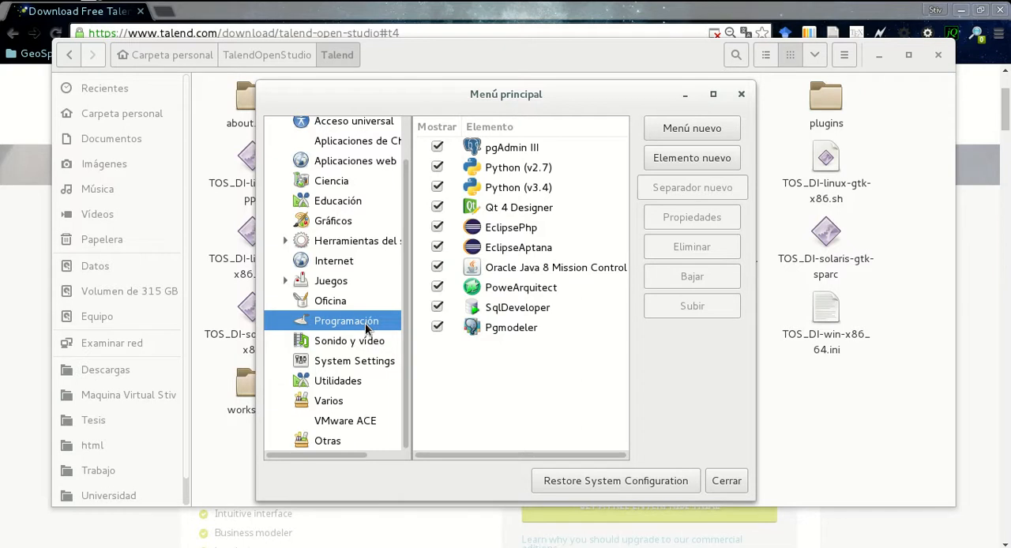
Start a new launcher item in the Programación category and name it TalendOpenStudio
left_click(552, 361)
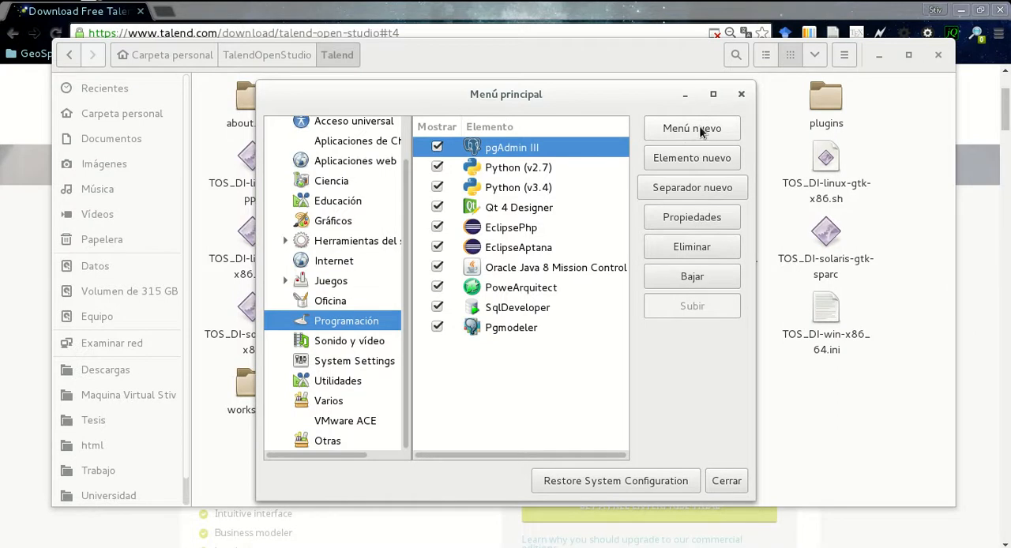
left_click(696, 158)
type("TalendOpenStudio")
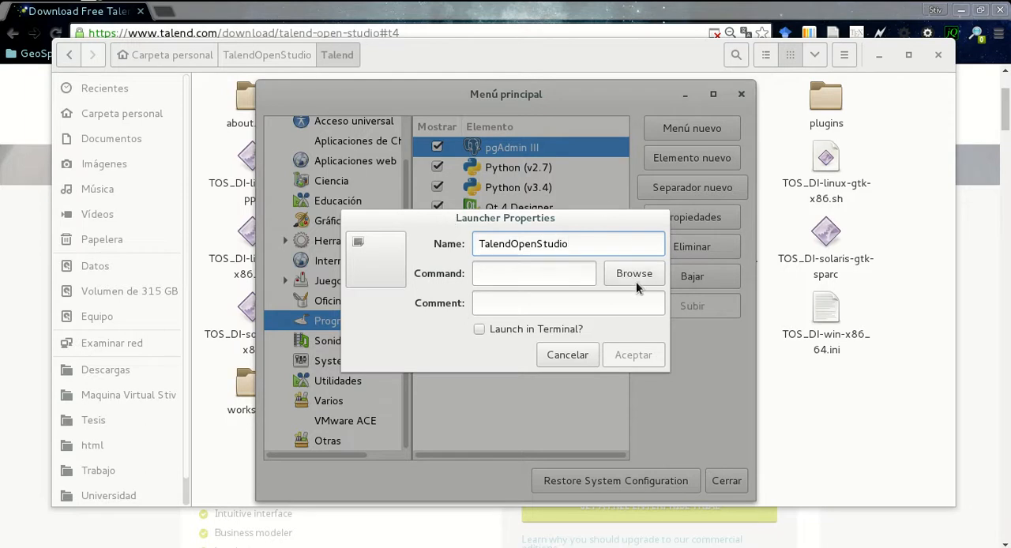
Set the launcher's command to the TOS_DI-linux-gtk-x86_64 file in the TalendOpenStudio/Talend folder of the home directory
left_click(632, 274)
left_click(253, 77)
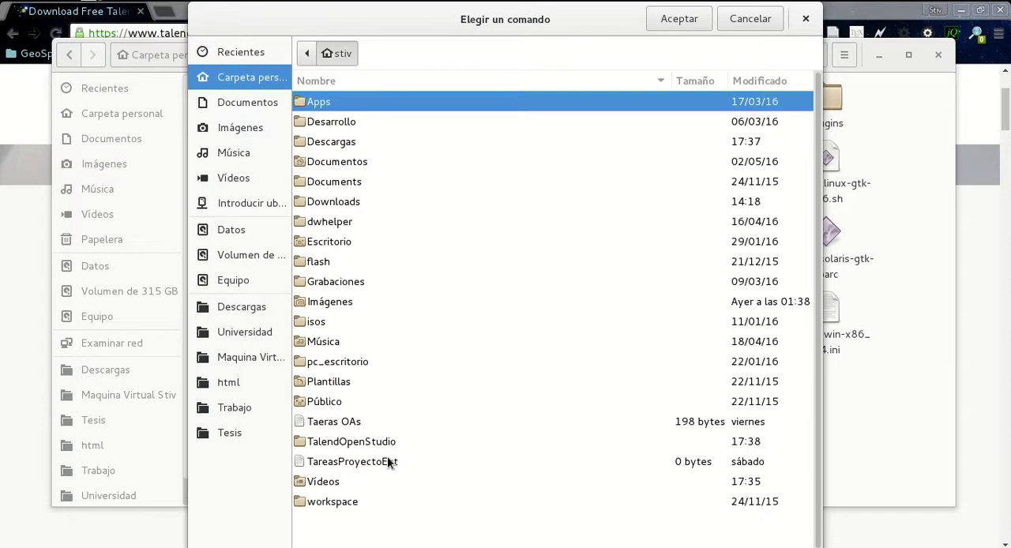
double_click(384, 444)
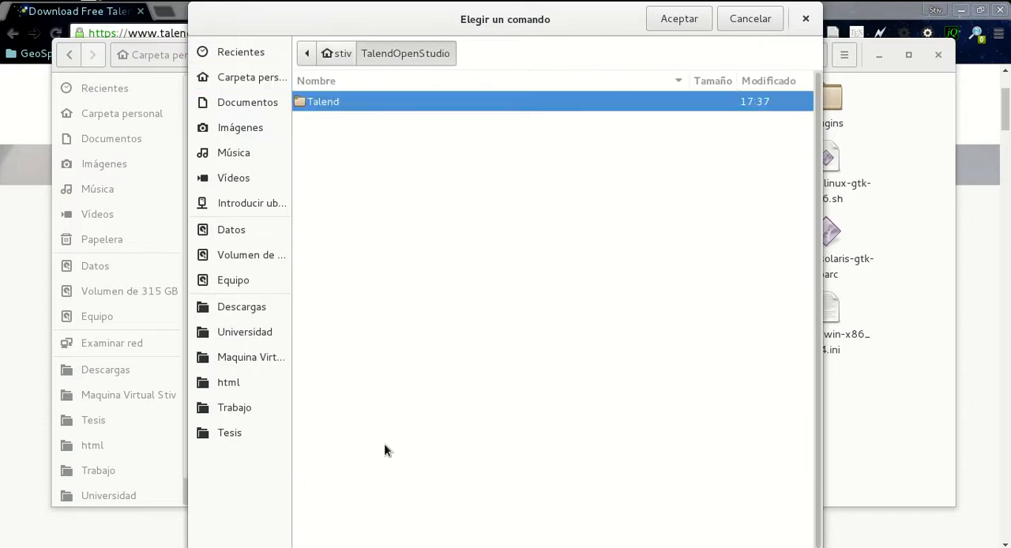
double_click(327, 106)
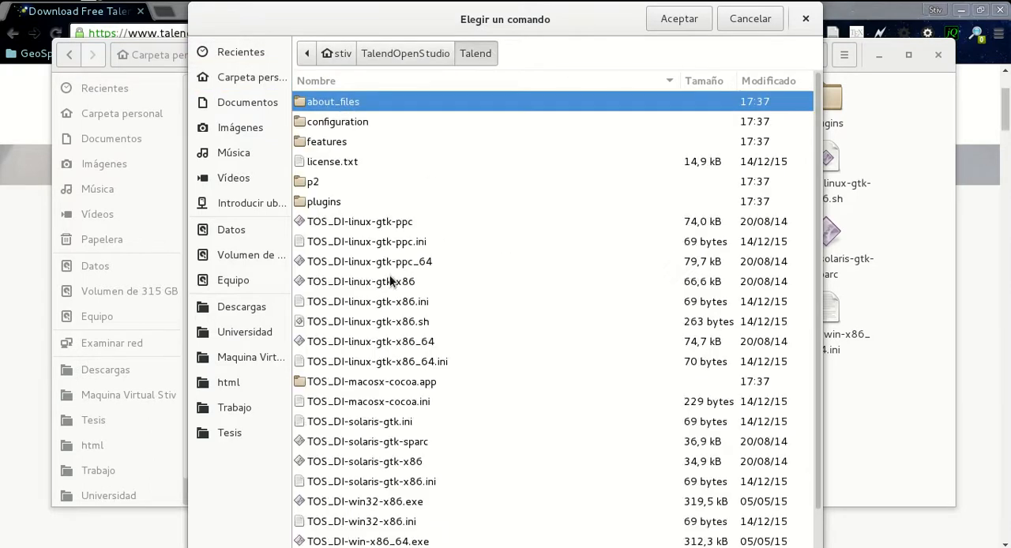
left_click(395, 343)
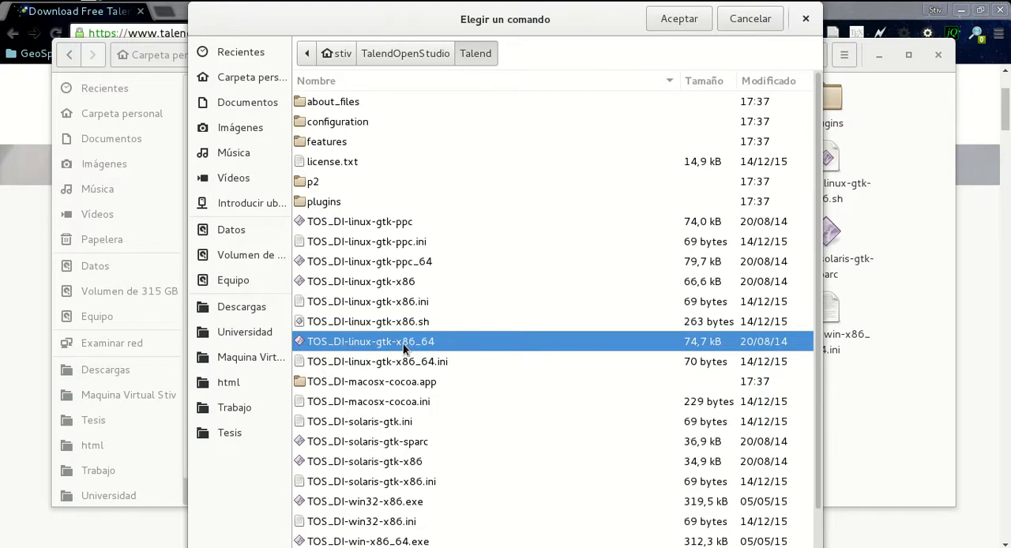
left_click(683, 21)
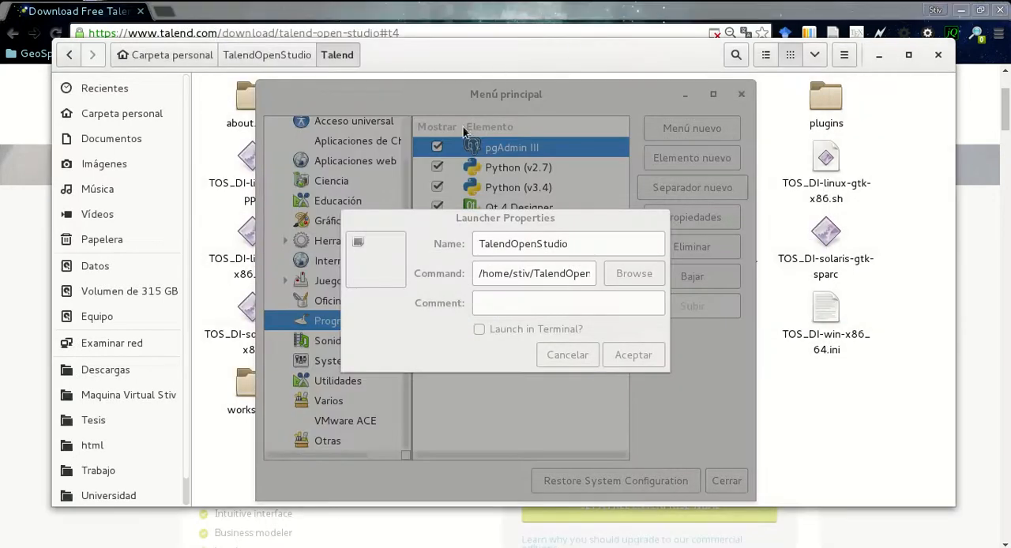
Use talend-logo.png as the launcher's icon, save the launcher and close the menu editor
left_click(367, 267)
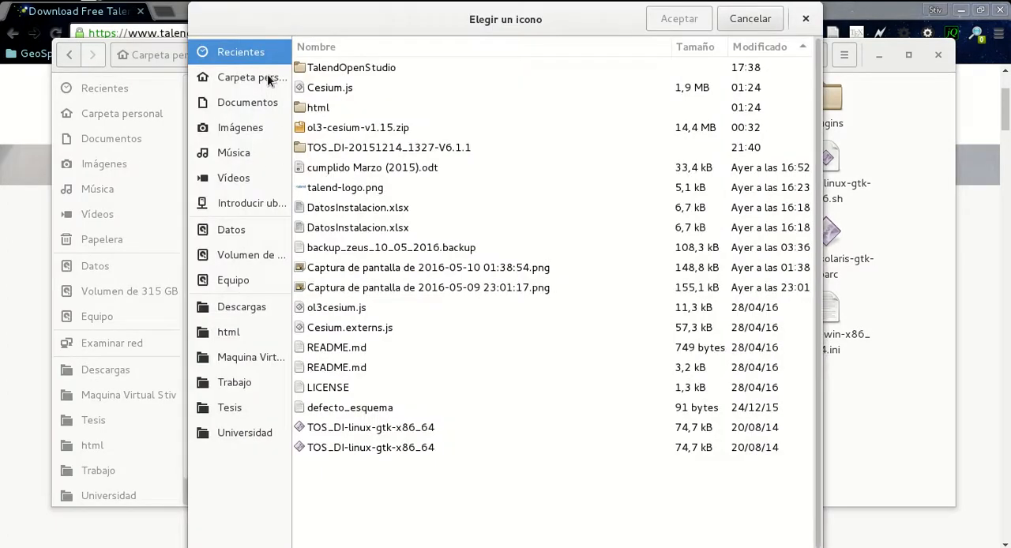
left_click(357, 190)
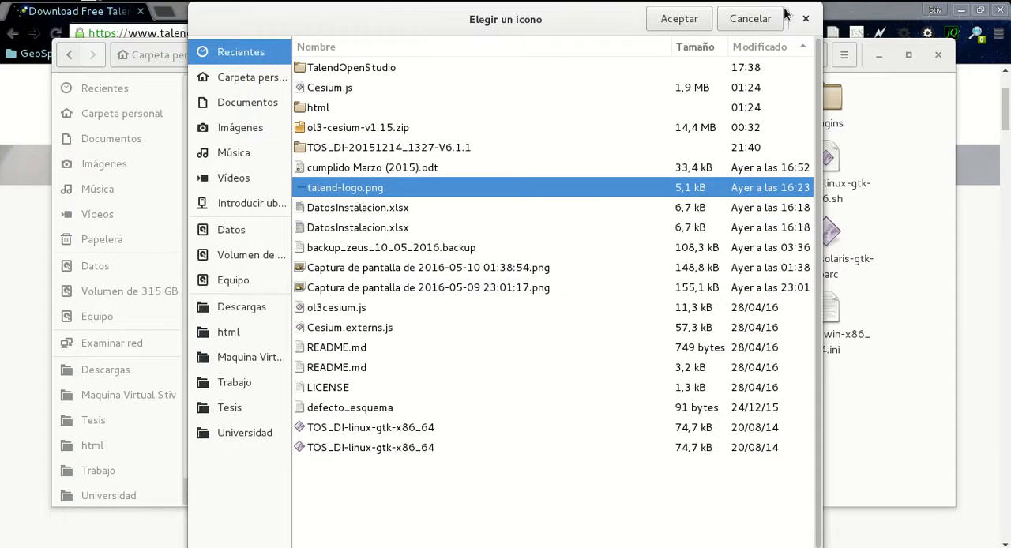
left_click(669, 24)
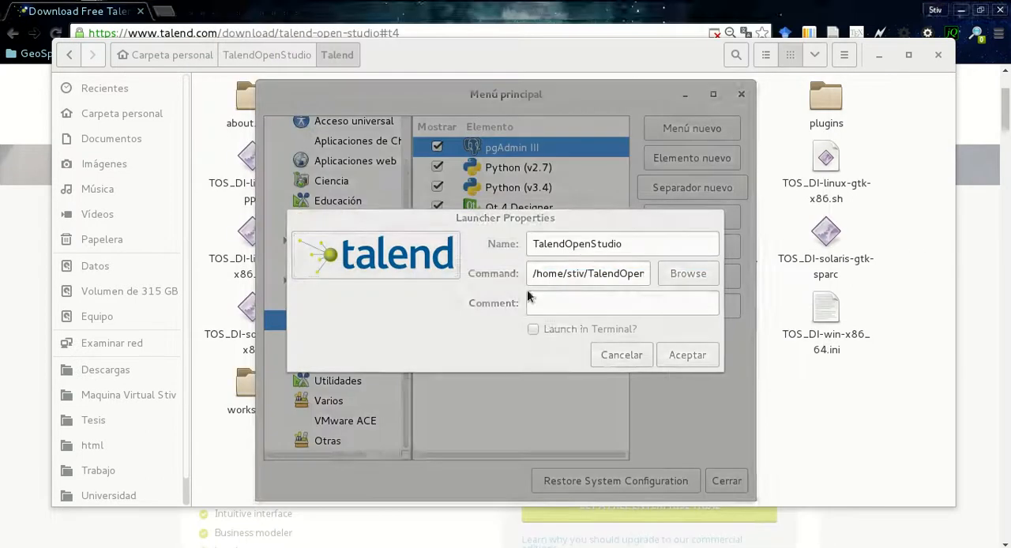
left_click(684, 356)
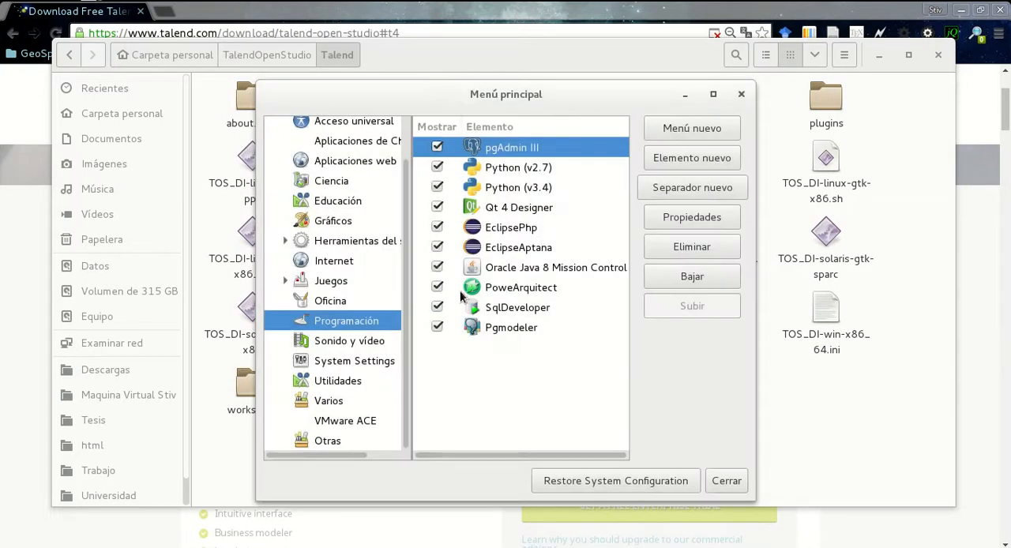
left_click(475, 349)
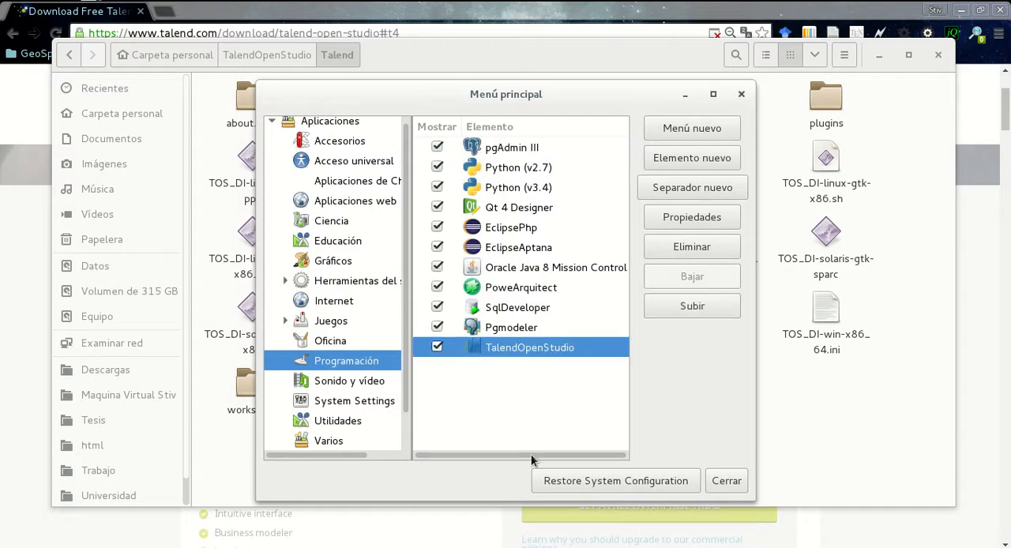
left_click(723, 482)
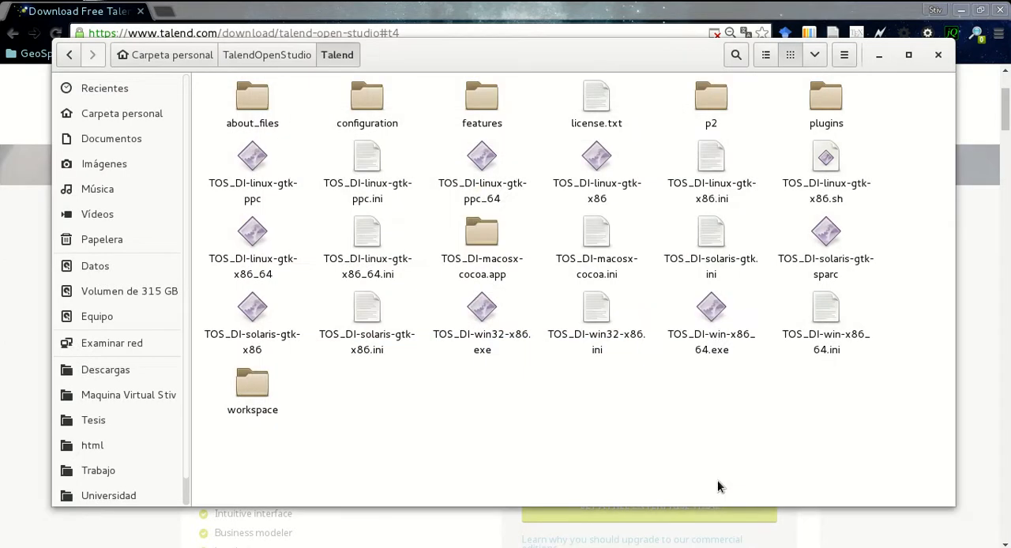
Search the installed applications for the TalendOpenStudio launcher without starting it, and return to the Talend folder
key("super")
type("ta")
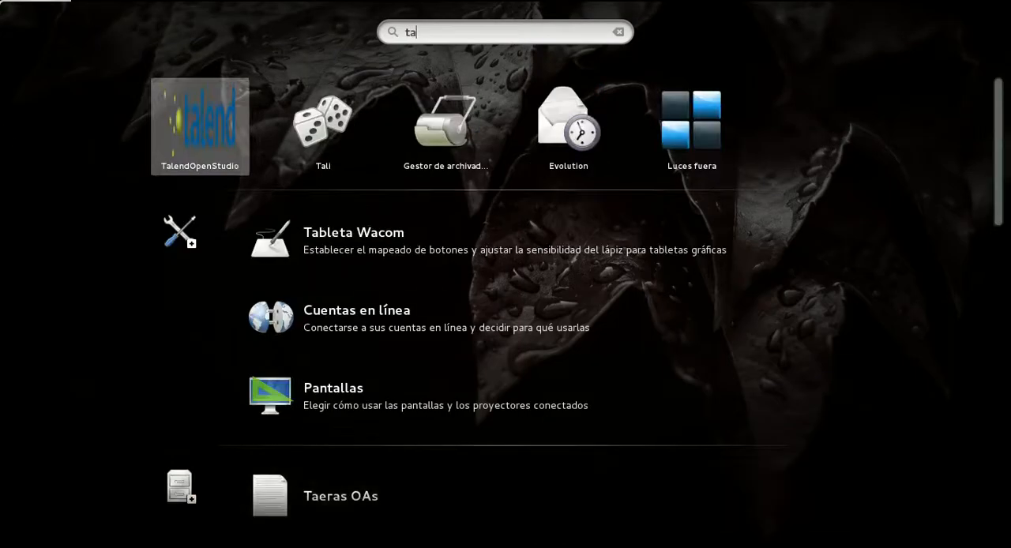
type("l")
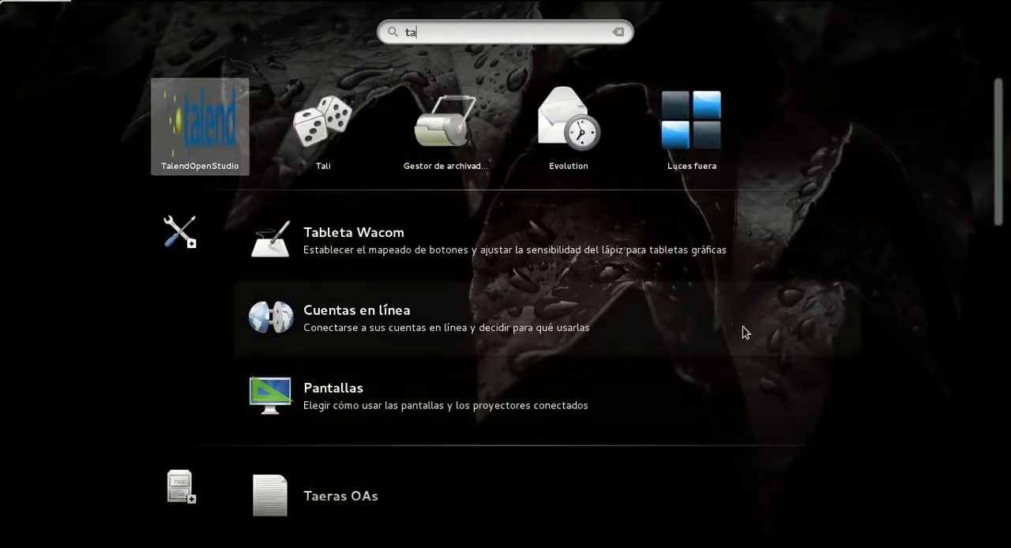
key("Escape")
left_click(762, 292)
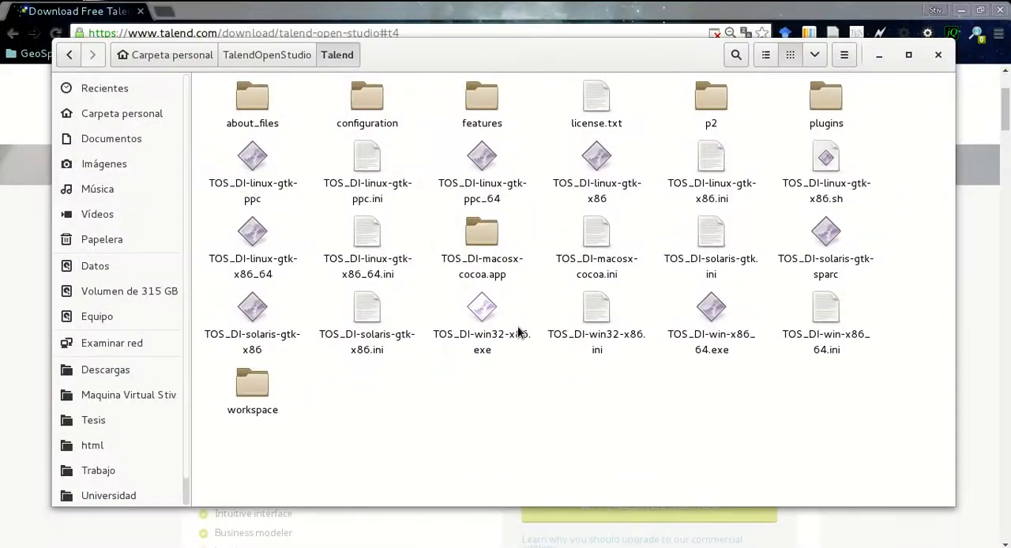
key("alt+Tab")
key("alt+Tab")
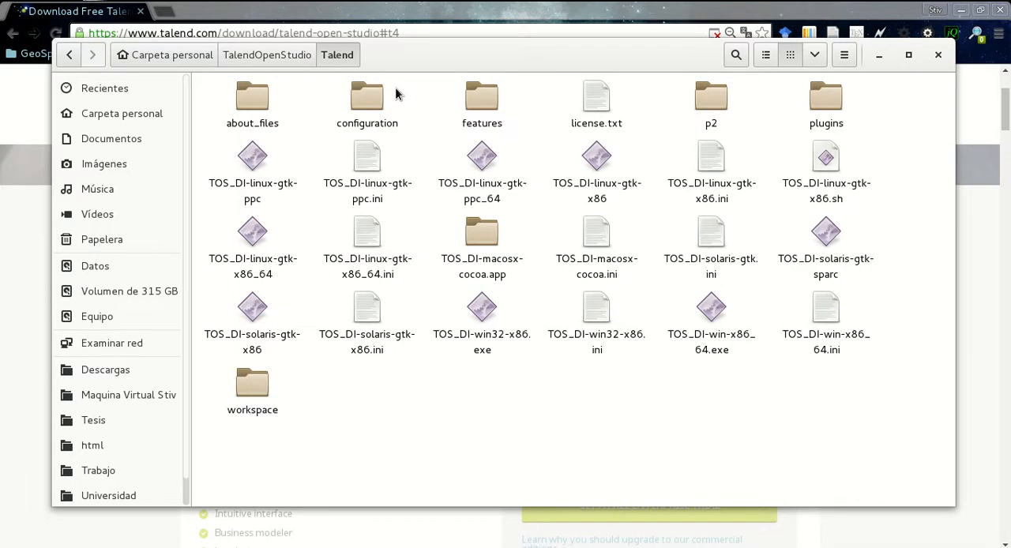
Open the Terminal and switch to the root user with su, entering the root password
key("super")
type("termi")
key("Return")
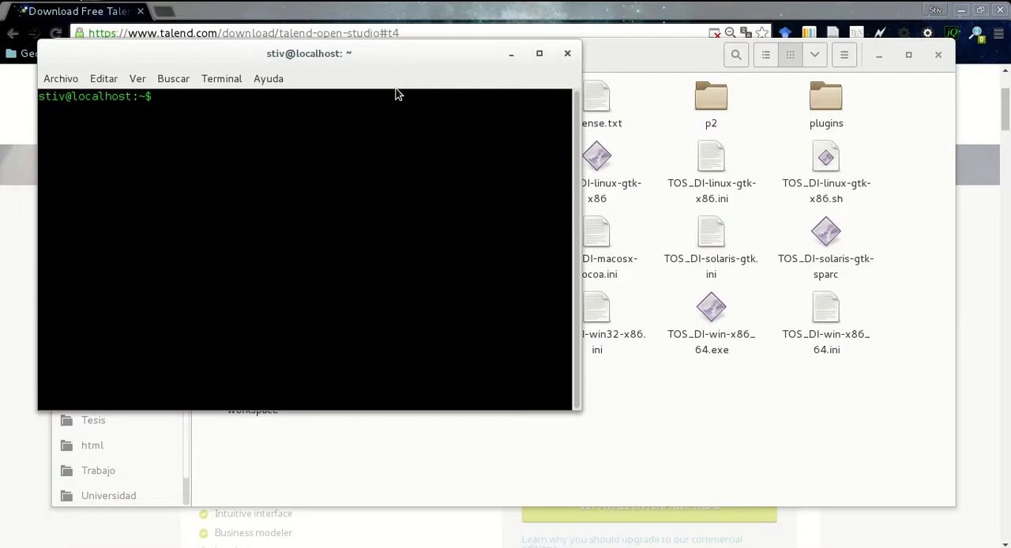
type("su")
key("BackSpace")
key("BackSpace")
type("su")
key("Return")
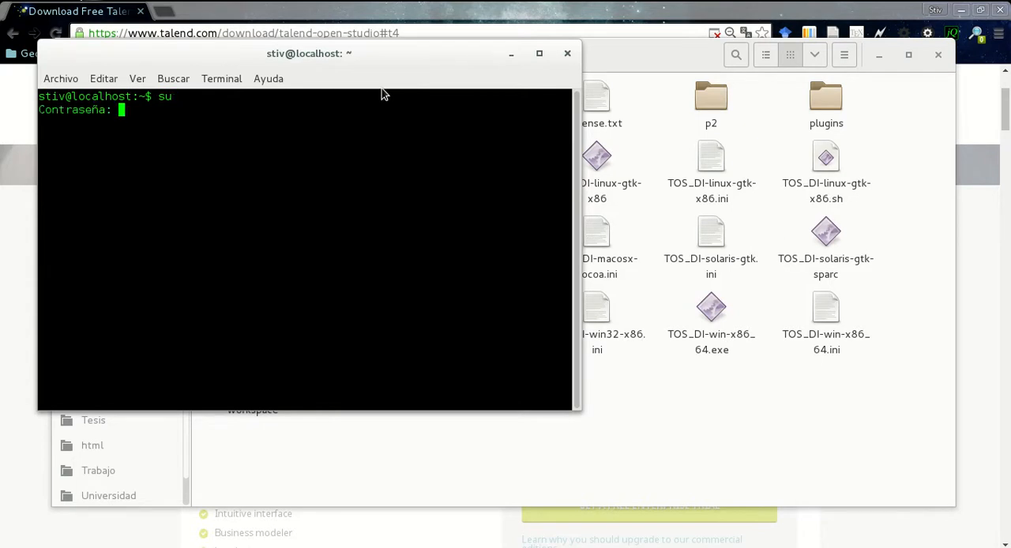
key("Return")
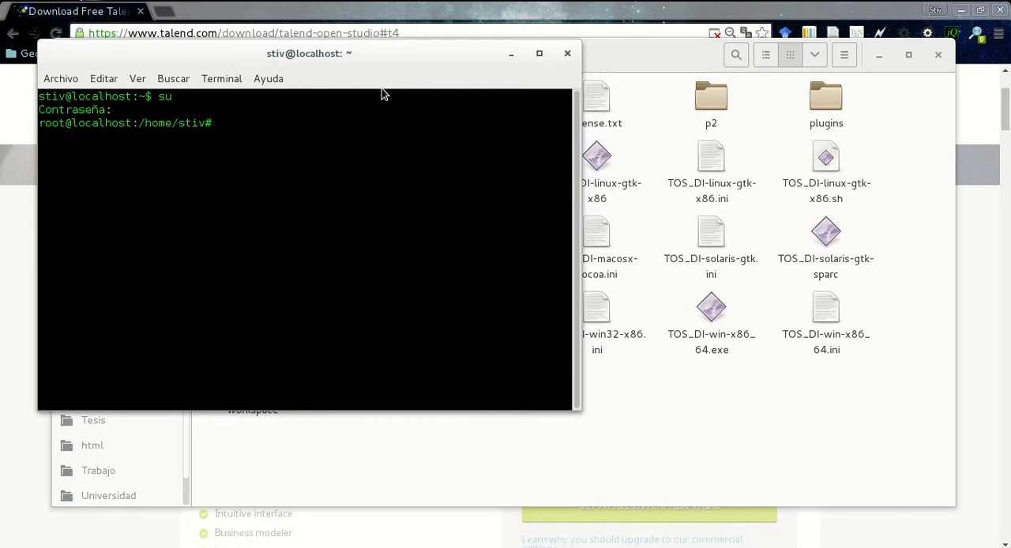
Change the Terminal's working directory to the TalendOpenStudio folder with cd
type("cd Ta")
key("Tab")
key("Tab")
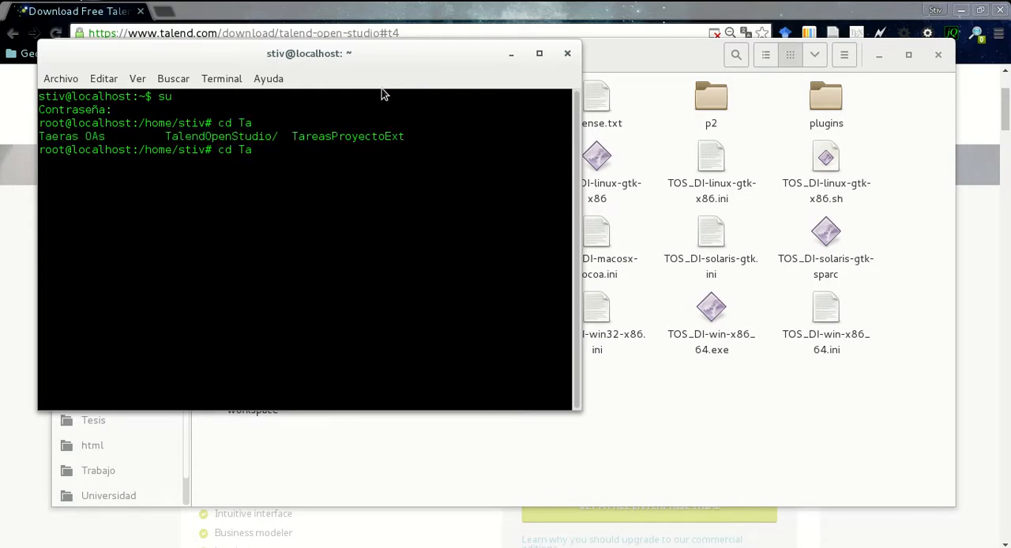
type("len")
key("Tab")
key("Return")
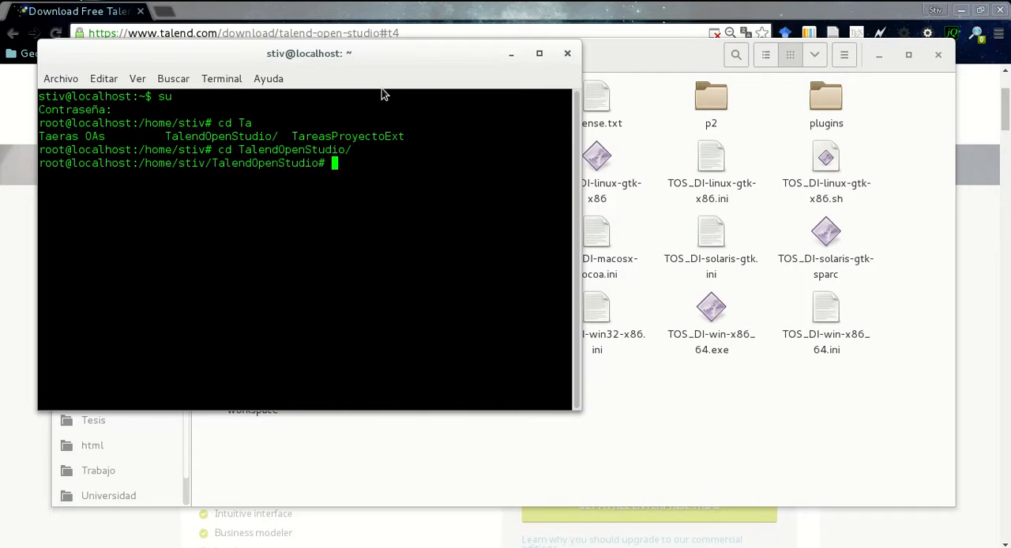
Grant full permissions recursively on the Talend folder with chmod 777 -R Talend
type("chmod")
type("777 -")
type("R")
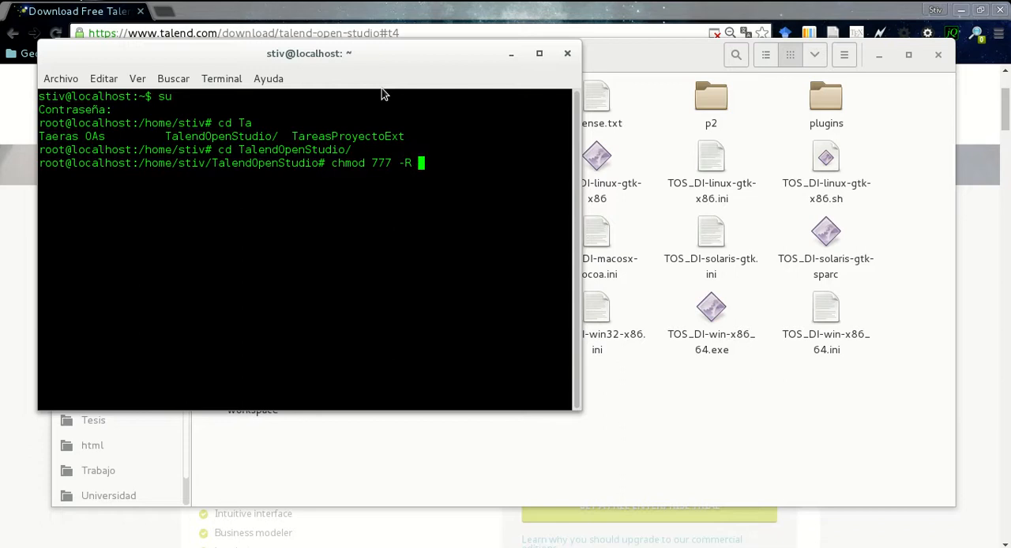
type(" Talend")
key("Return")
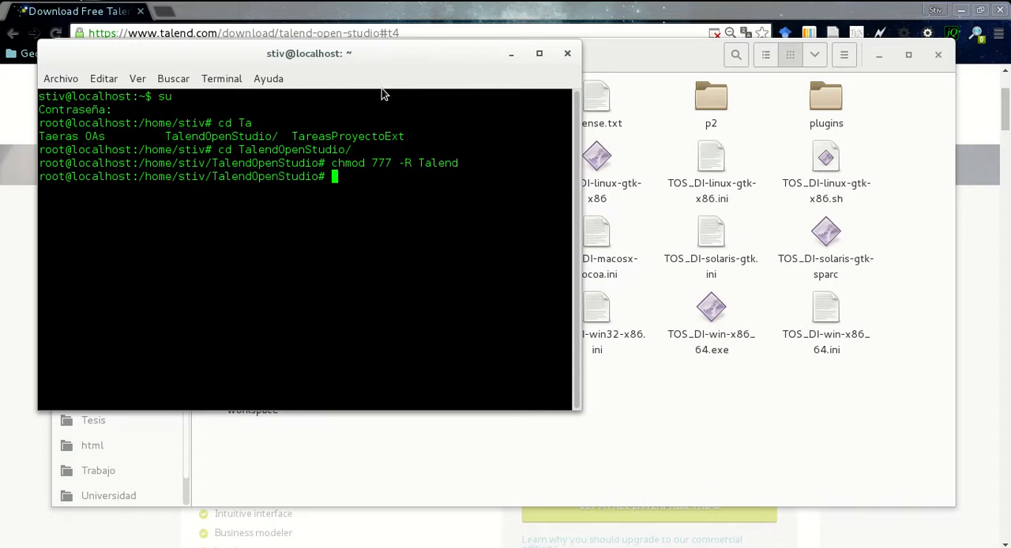
Exit the root session and close the Terminal, the file manager and the browser
type("exit")
key("Return")
left_click(566, 54)
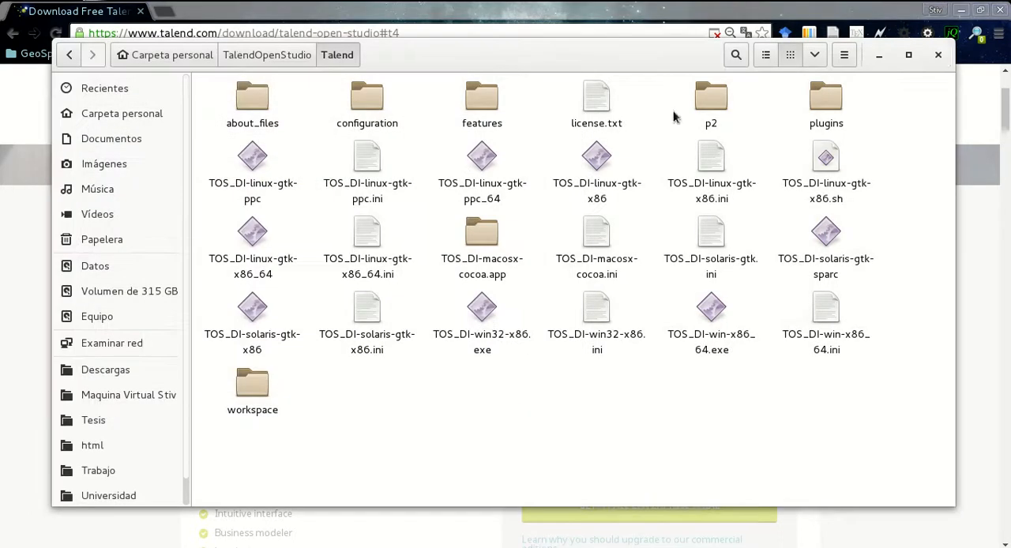
left_click(937, 55)
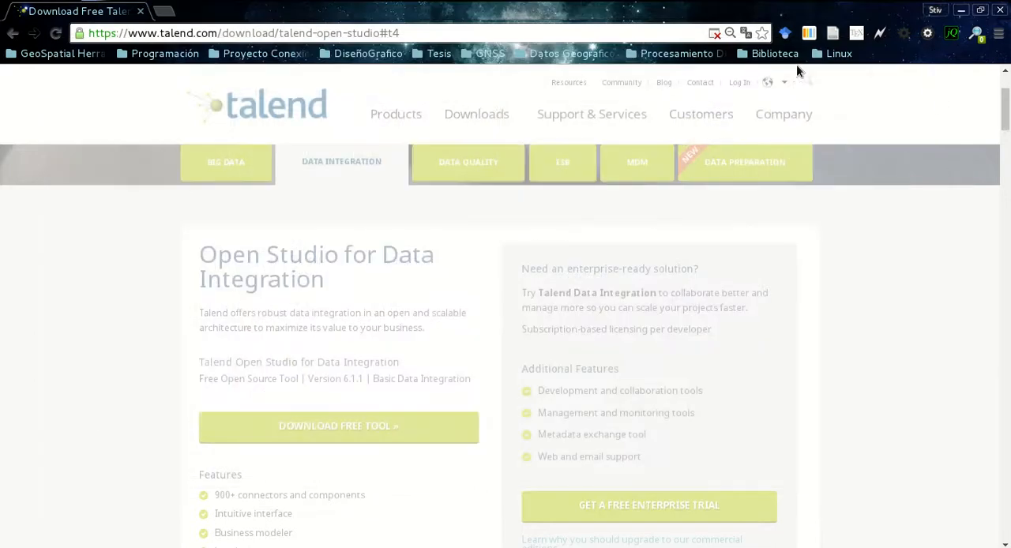
left_click(1001, 10)
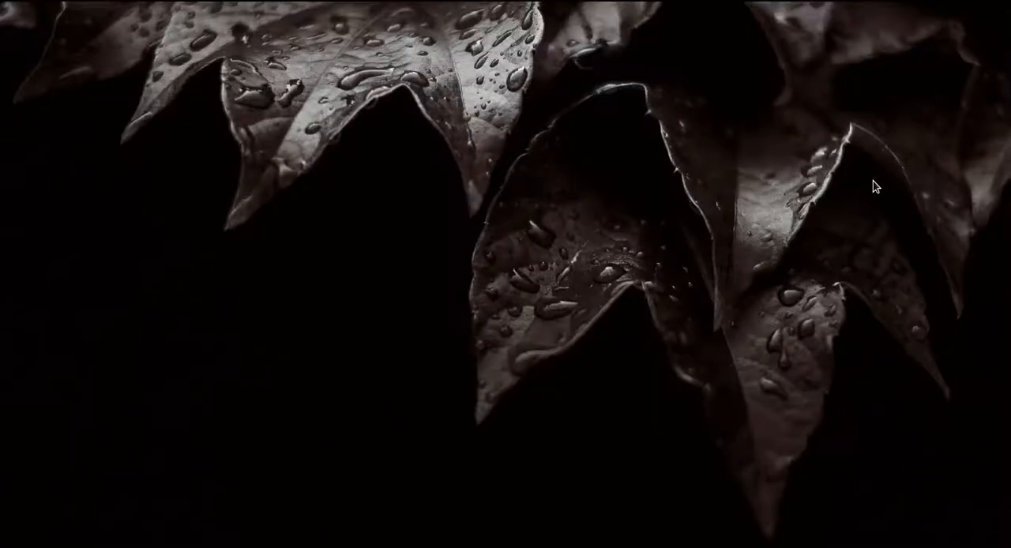
Start Talend Open Studio through its new TalendOpenStudio launcher and accept the User License Agreement
key("super")
type("ch")
key("BackSpace")
key("BackSpace")
type("tal")
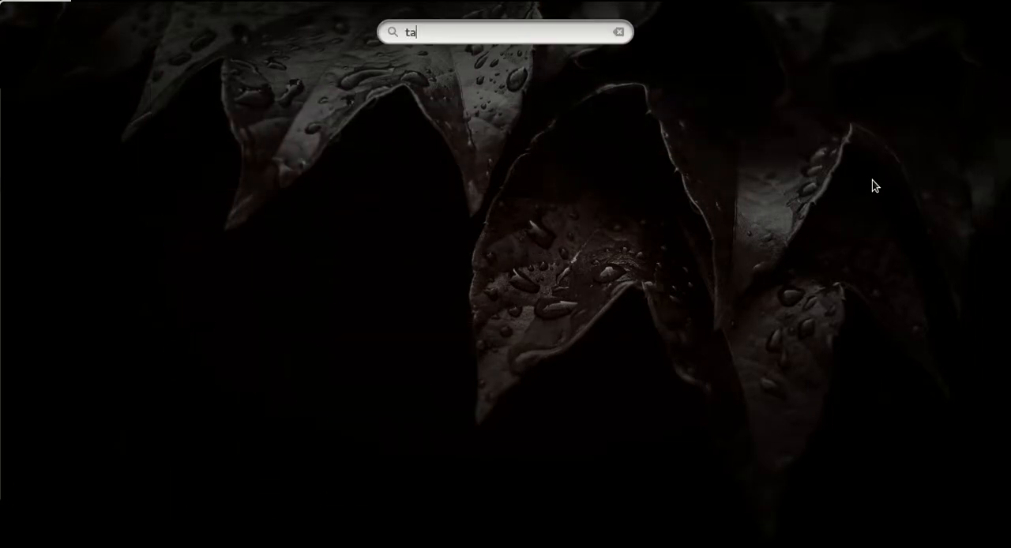
key("Return")
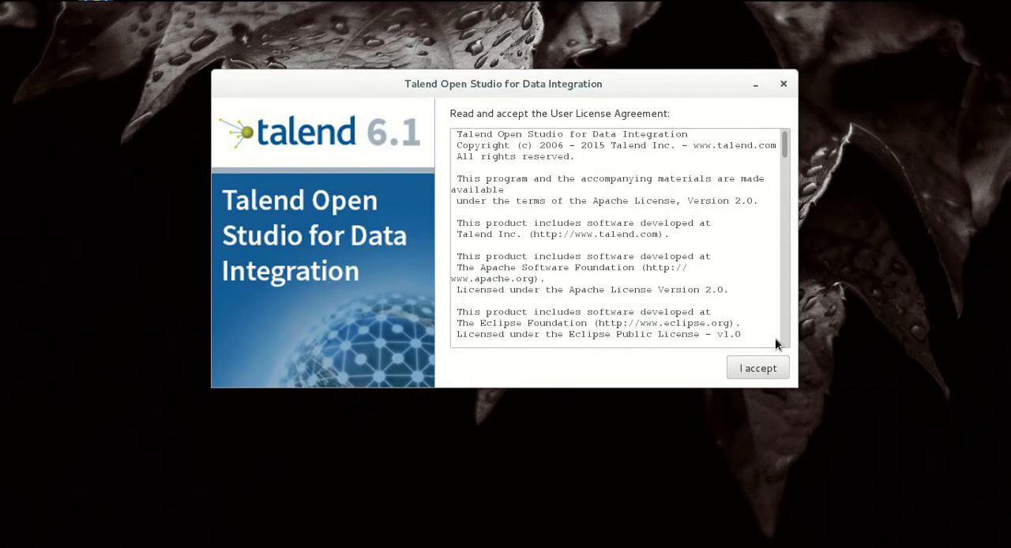
left_click(758, 371)
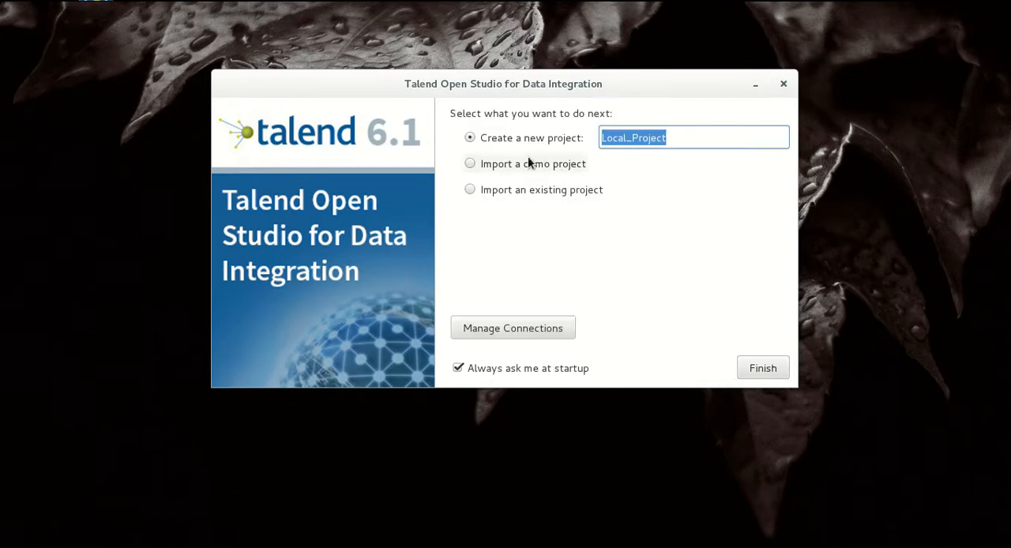
Replace the default name of the new project with gestion_datos
left_click(695, 136)
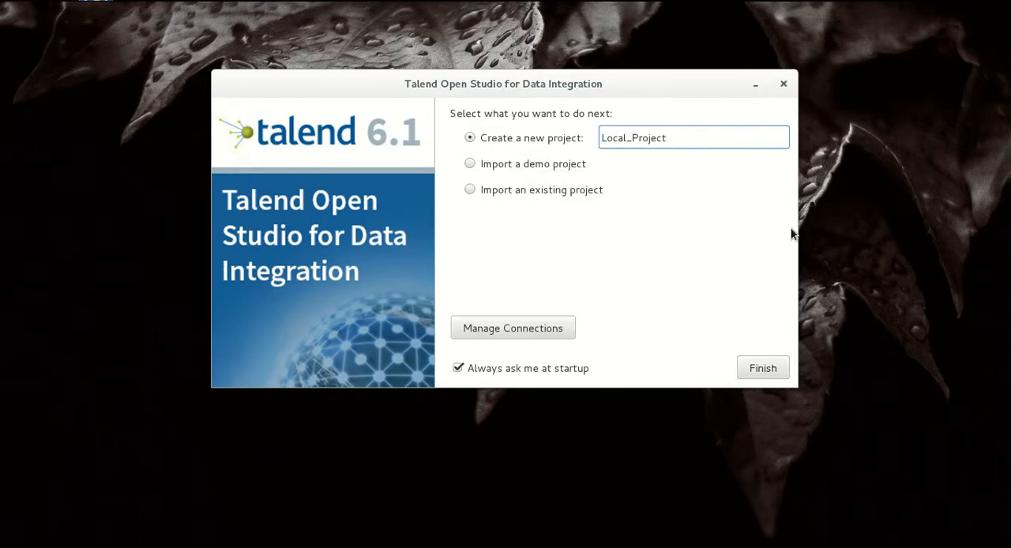
key("ctrl+a")
key("BackSpace")
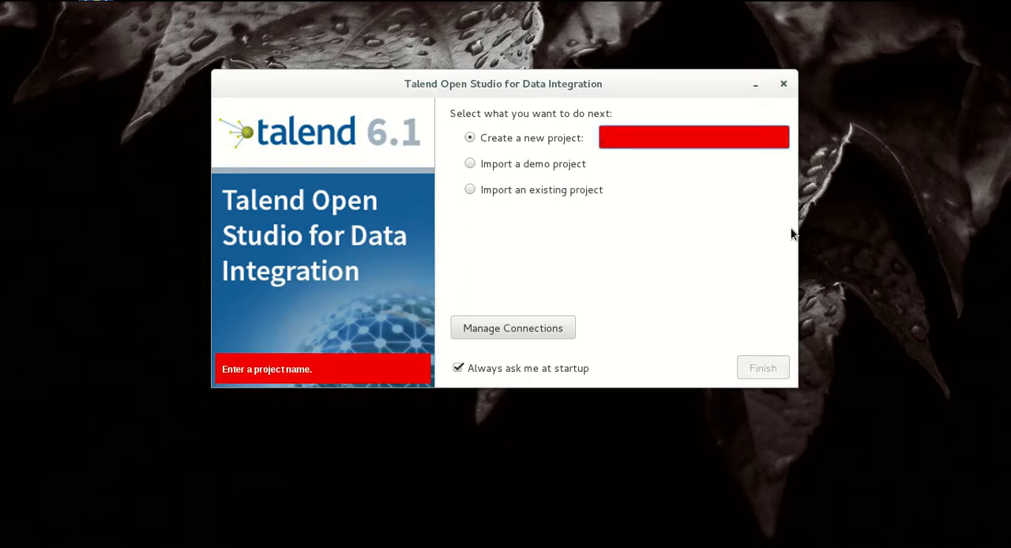
type("gestio")
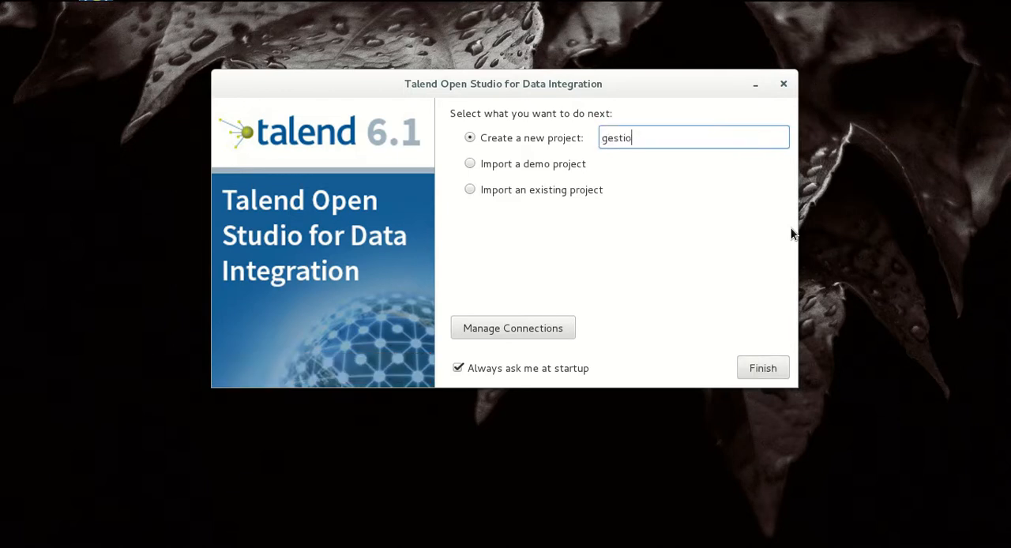
type("n_datos")
Open the connection management and replace the Local connection's name with the user's name
left_click(536, 328)
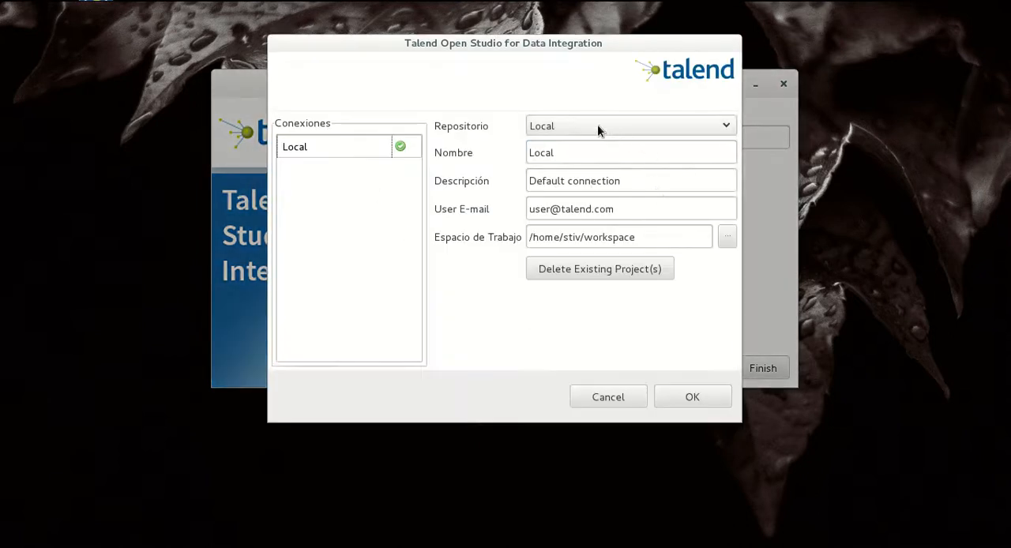
left_click(587, 154)
key("BackSpace")
key("BackSpace")
key("BackSpace")
key("BackSpace")
key("BackSpace")
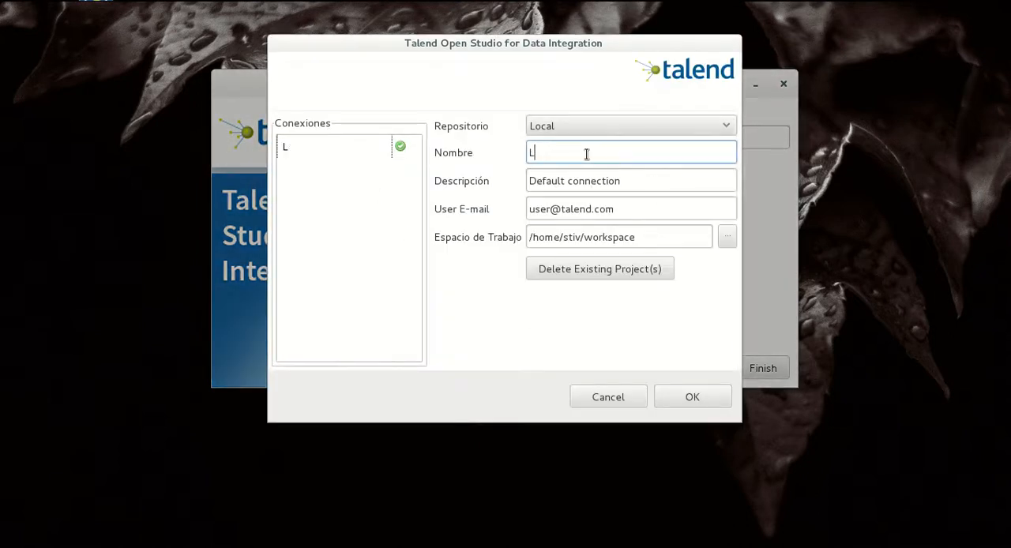
type("stiv")
Replace the connection's description with "Espacio Trabajo"
left_click(626, 181)
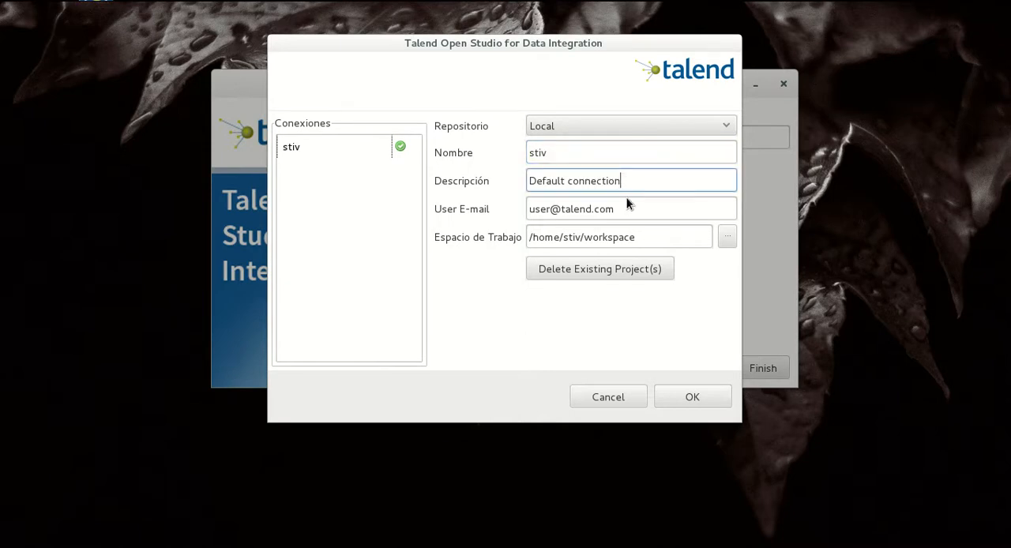
key("ctrl+a")
key("BackSpace")
type("Espacio Trabajo")
Replace the connection's default user e-mail with the user's own e-mail address
left_click(633, 209)
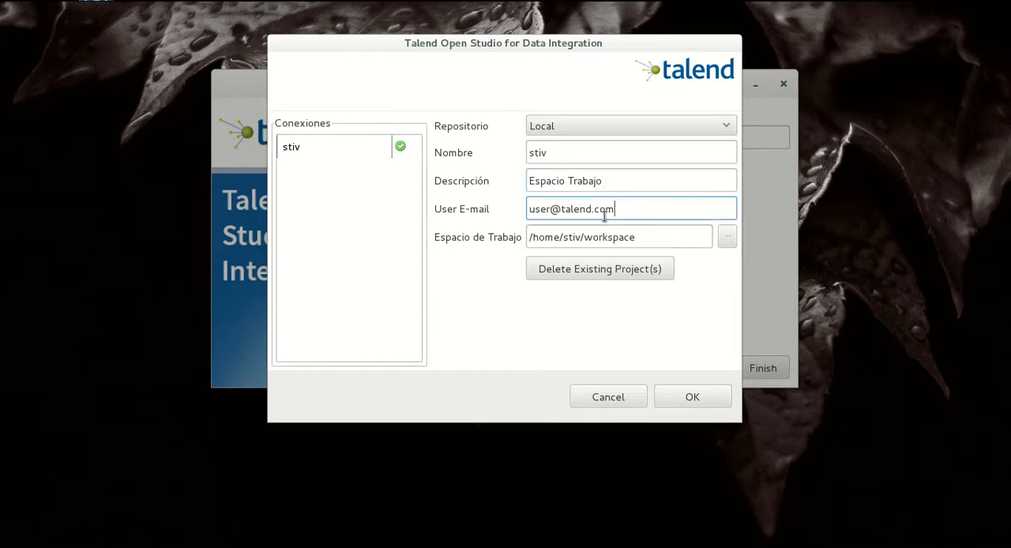
key("ctrl+a")
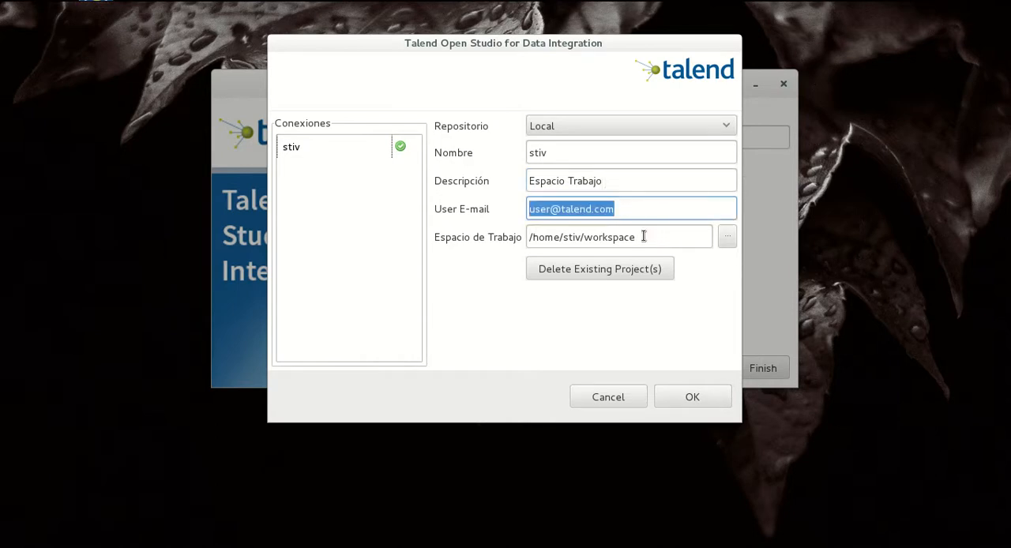
type("St")
key("BackSpace")
key("BackSpace")
type("st")
key("BackSpace")
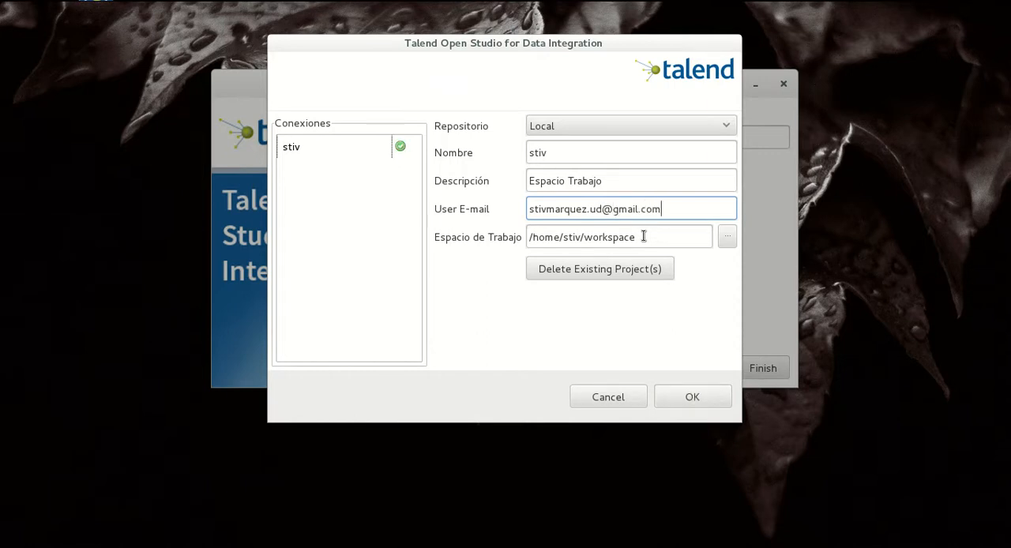
Set the connection's workspace to the TalendOpenStudio/Talend/workspace folder and restart the studio to apply the change
left_click(728, 236)
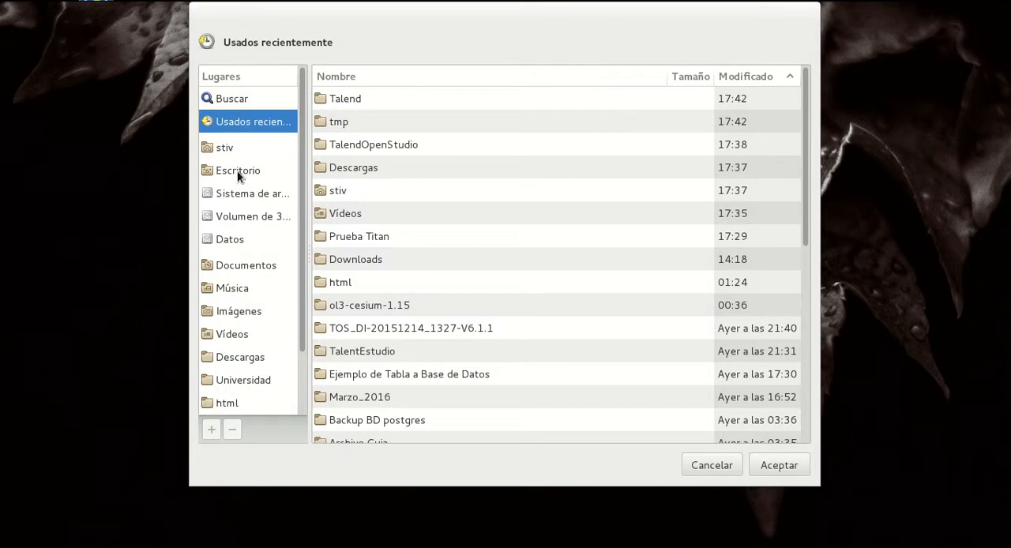
scroll(281, 118, "down", 2)
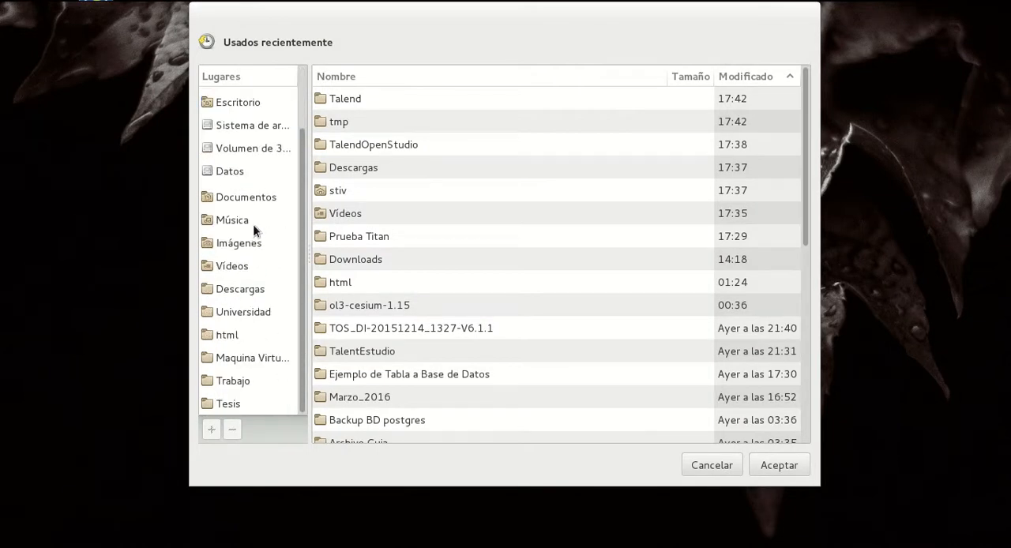
double_click(350, 98)
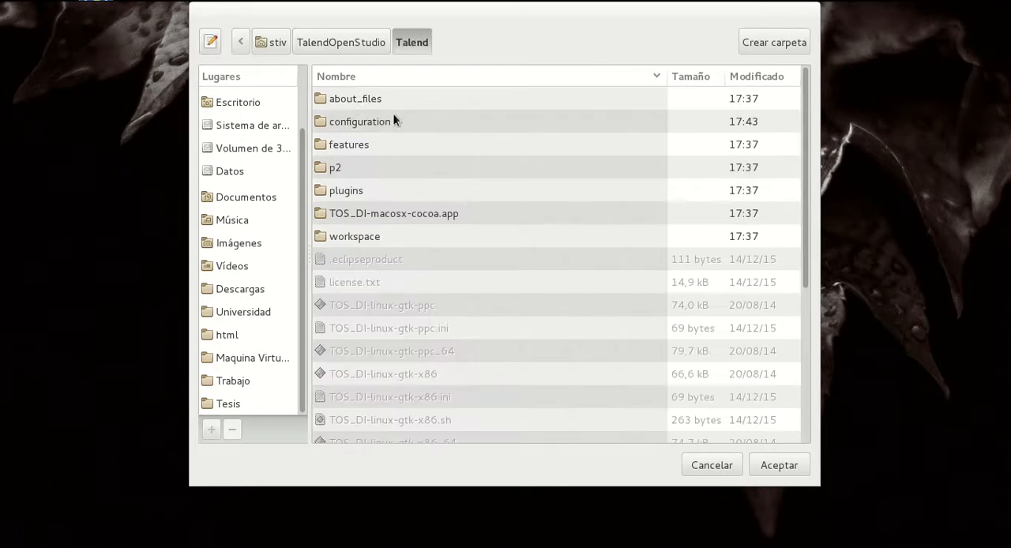
left_click(369, 240)
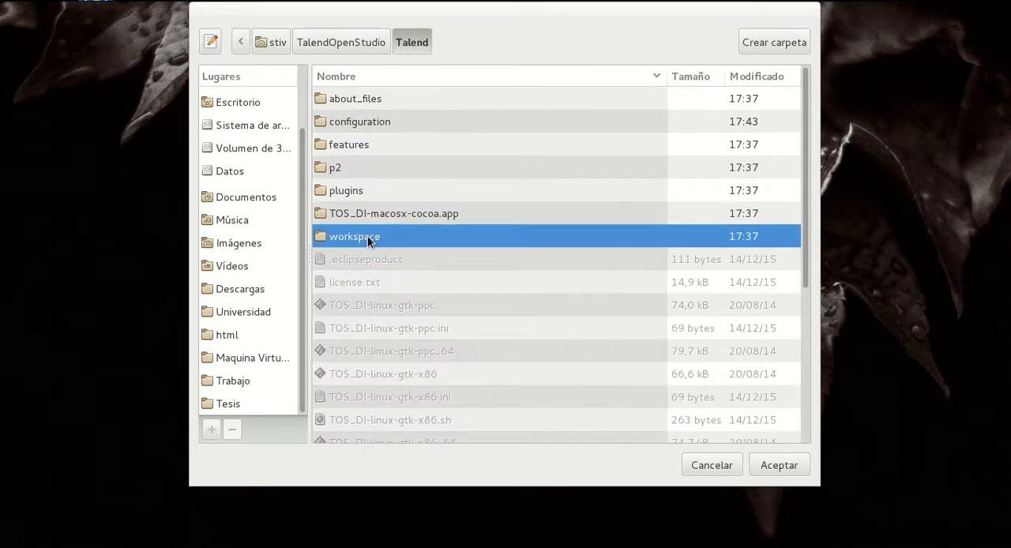
left_click(329, 46)
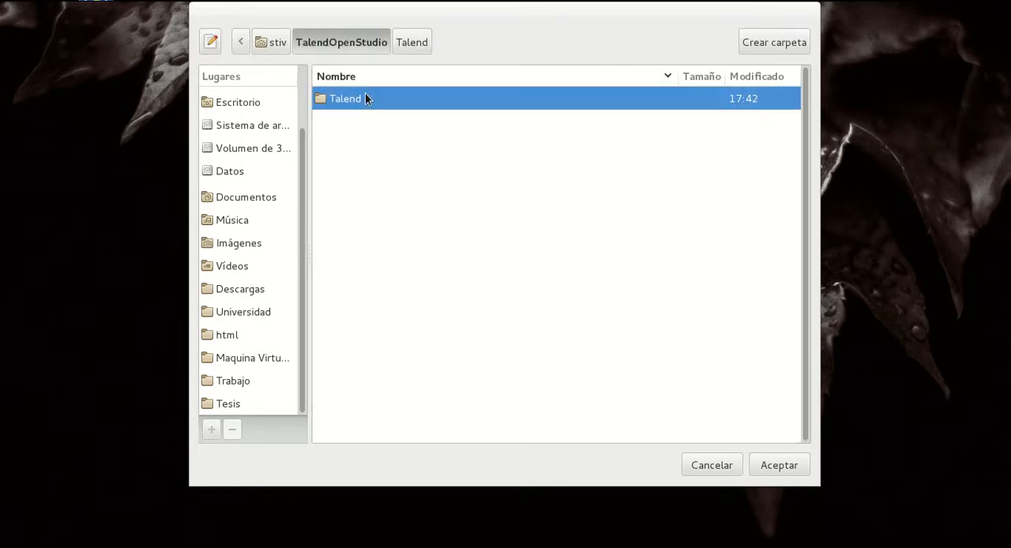
left_click(271, 45)
double_click(405, 268)
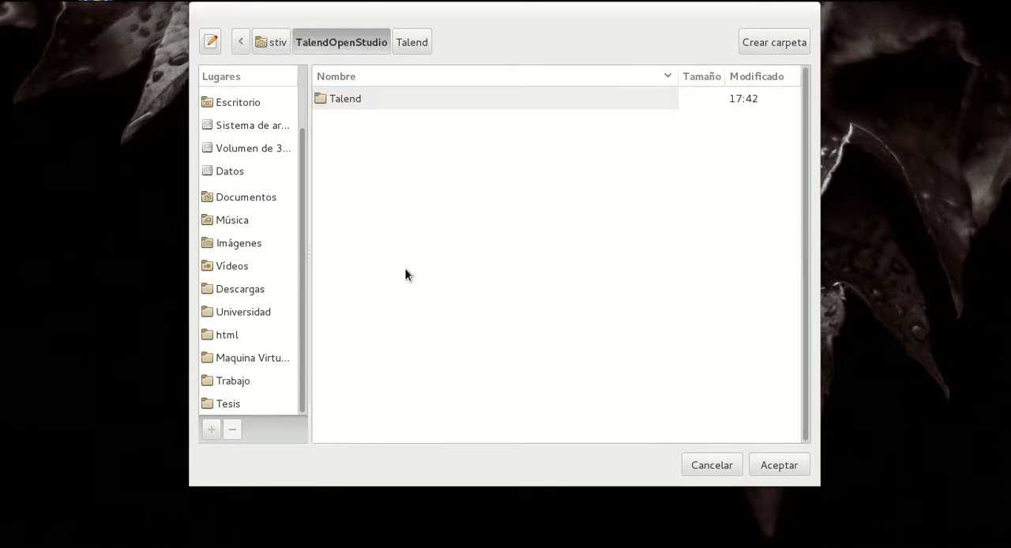
double_click(365, 98)
left_click(348, 236)
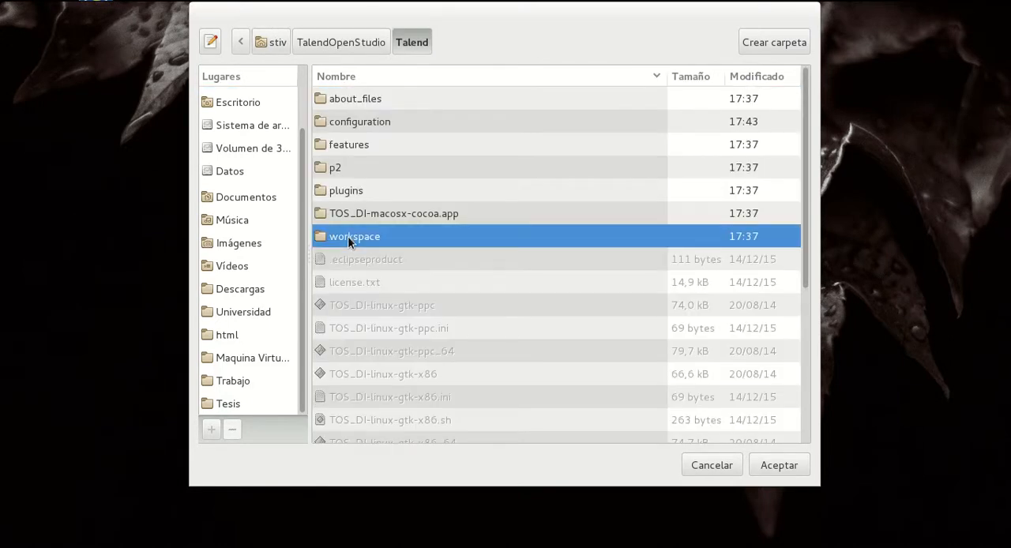
left_click(757, 465)
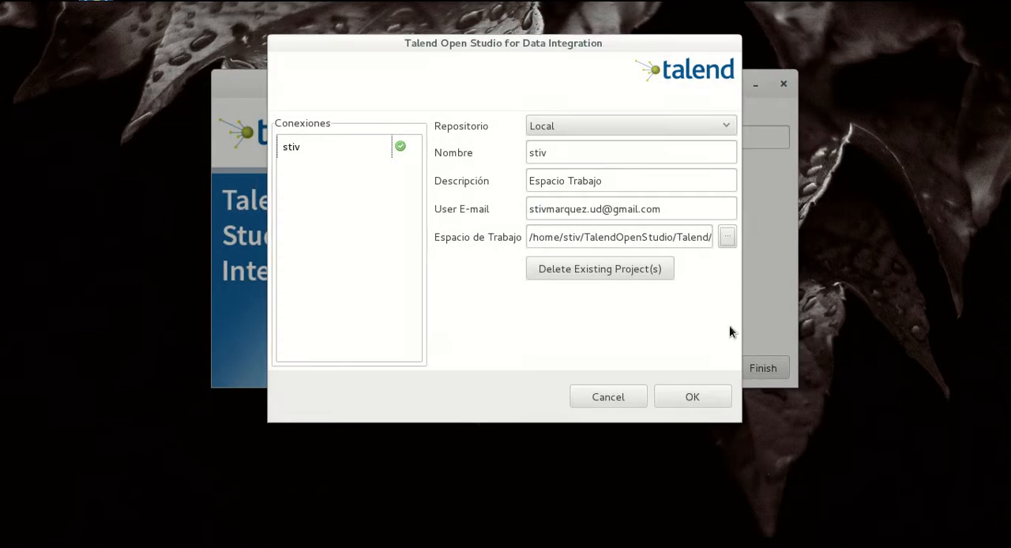
left_click(693, 398)
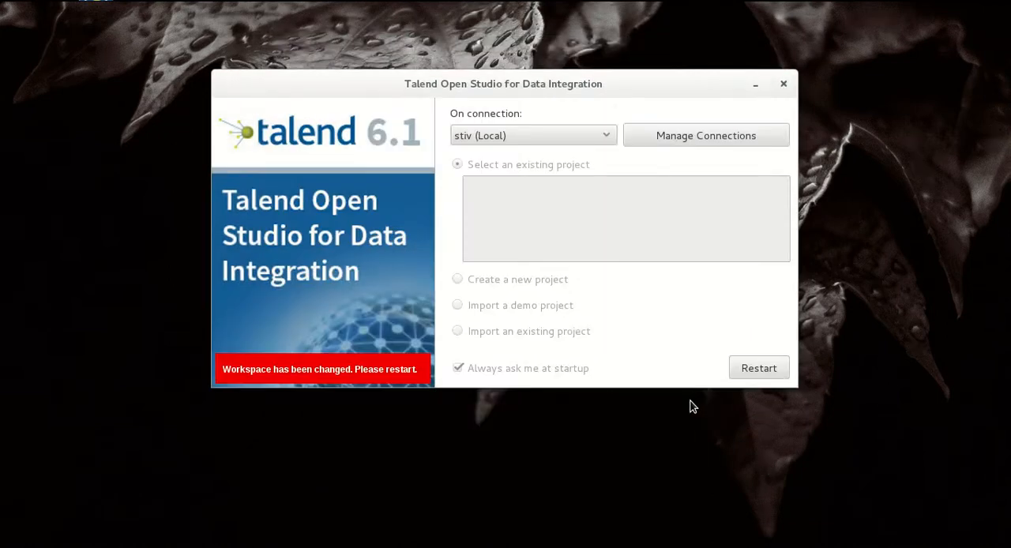
left_click(768, 372)
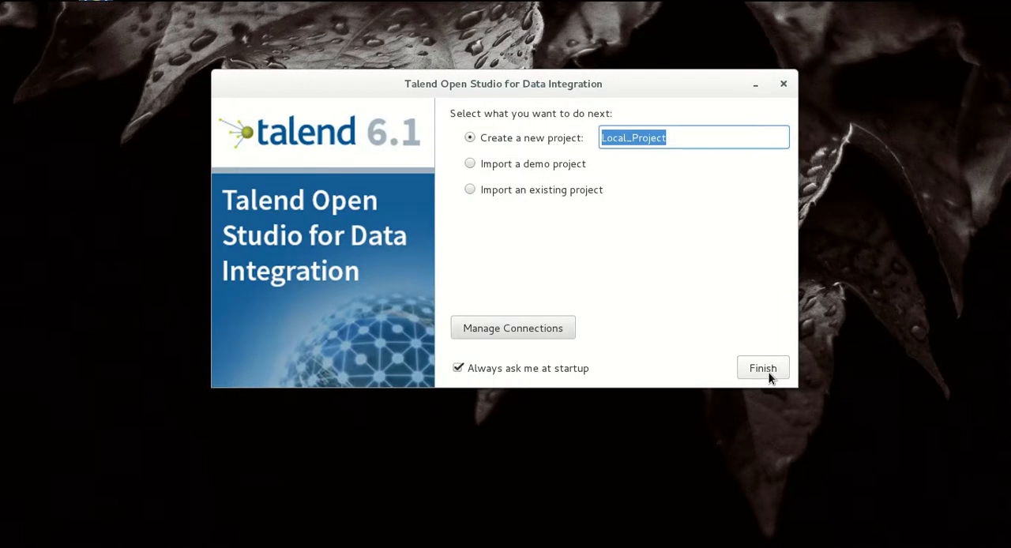
Create a new project named gestionDatos and open it
type("gestion")
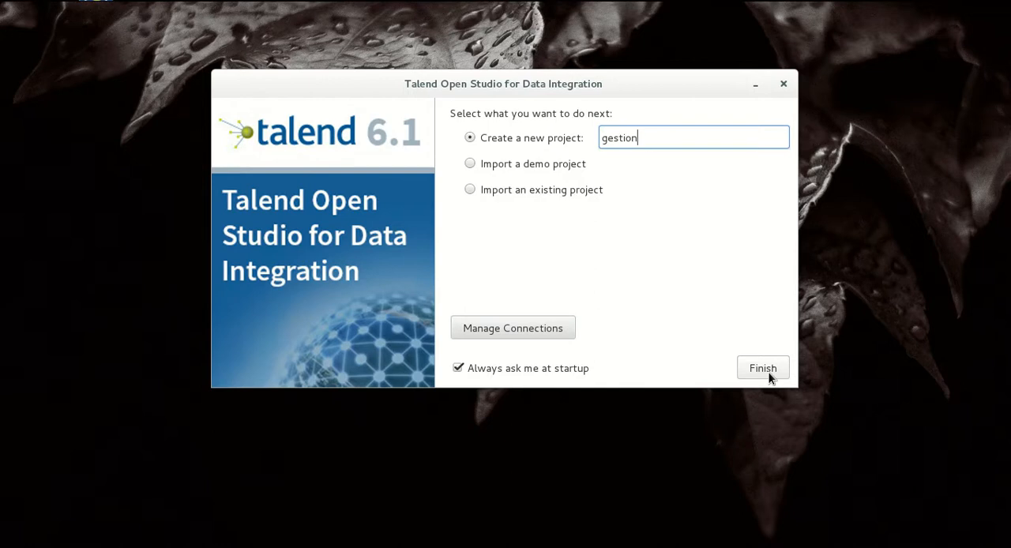
type("Disc")
key("BackSpace")
key("BackSpace")
key("BackSpace")
type("atos")
left_click(758, 377)
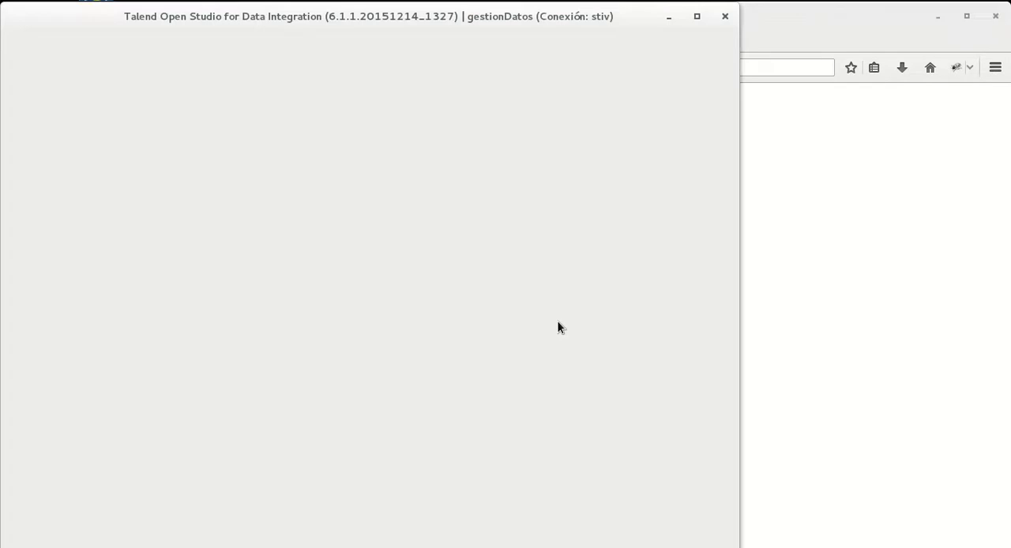
Close the Iceweasel window and, in the maximized studio window, the Welcome page
left_click(878, 100)
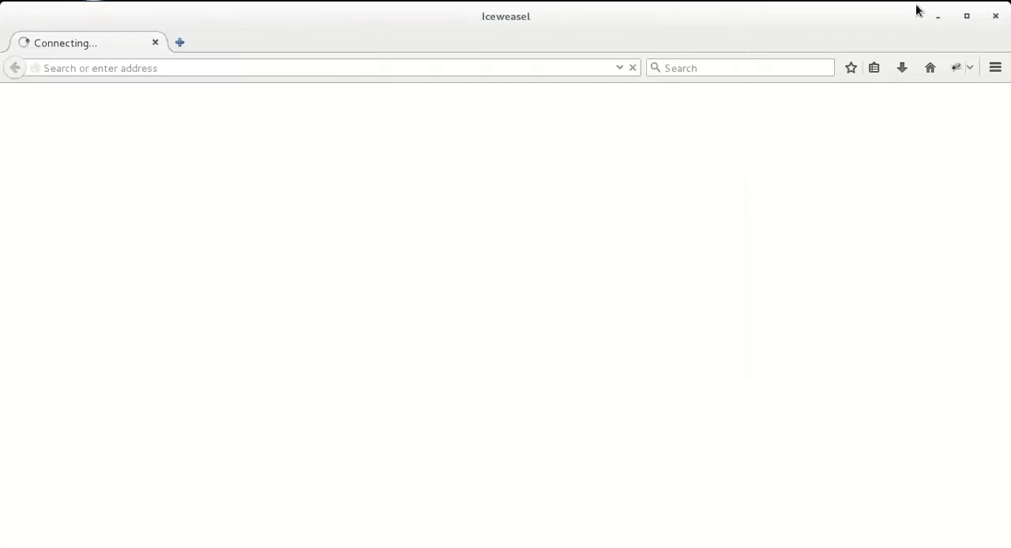
left_click(998, 18)
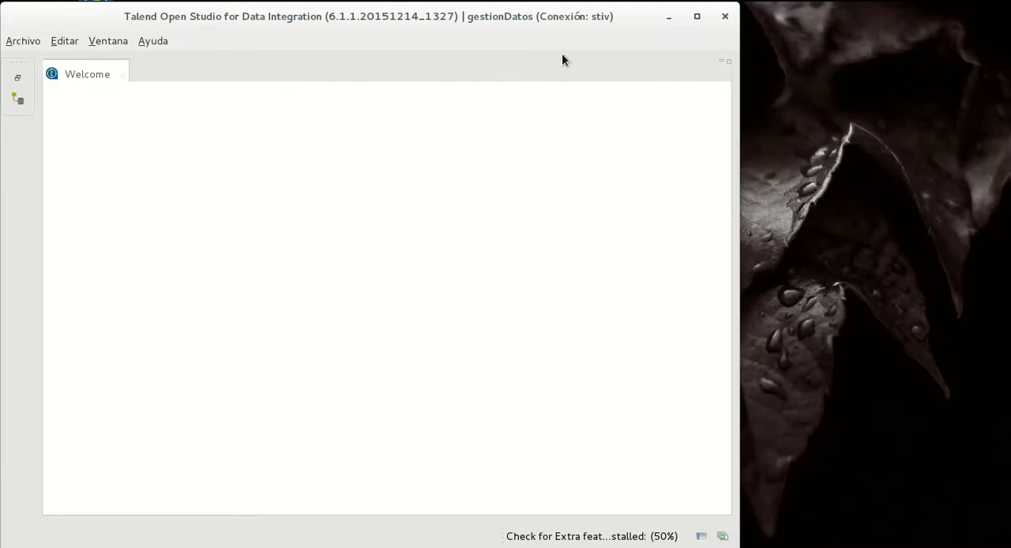
left_click(697, 17)
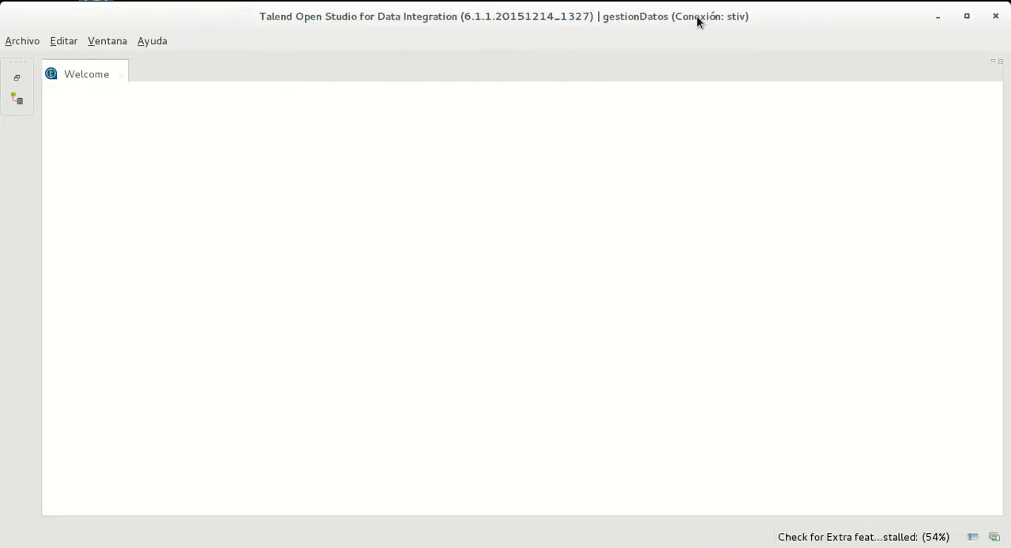
left_click(120, 76)
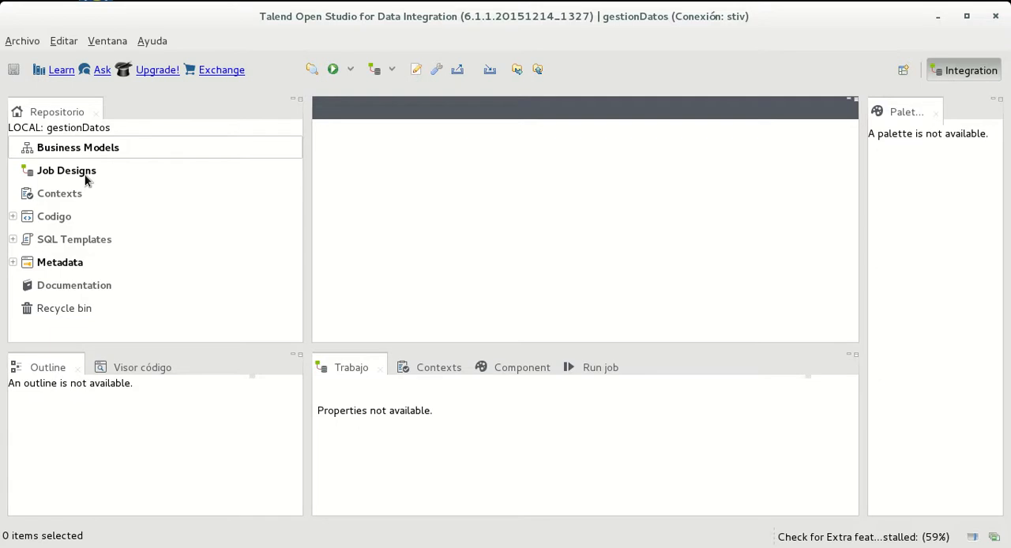
left_click(11, 265)
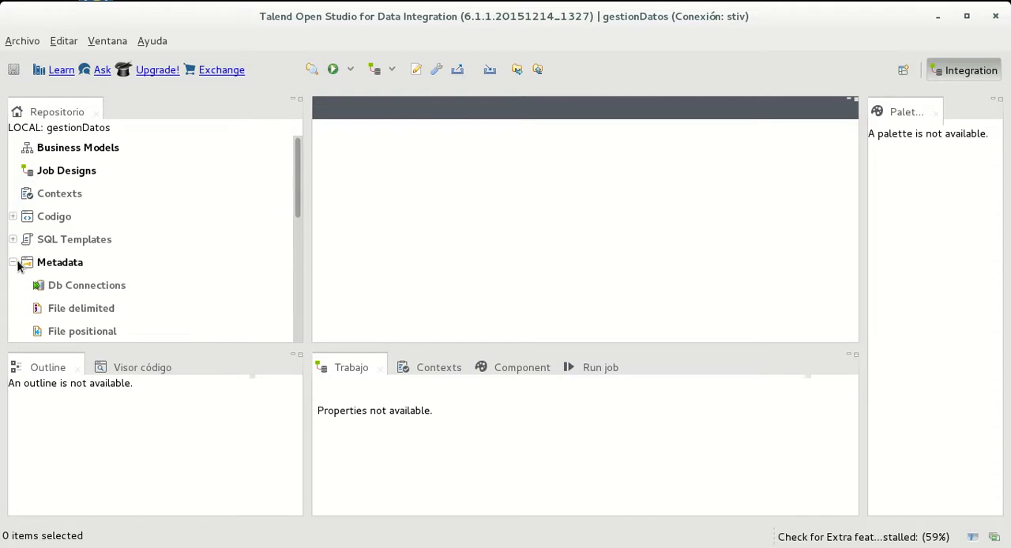
left_click(14, 263)
Switch to the file manager and copy DatosInstalacion.xlsx from the Apps/TOS_DI-20151214_1327-V6.1.1 folder in the home directory
mouse_move(2, 1)
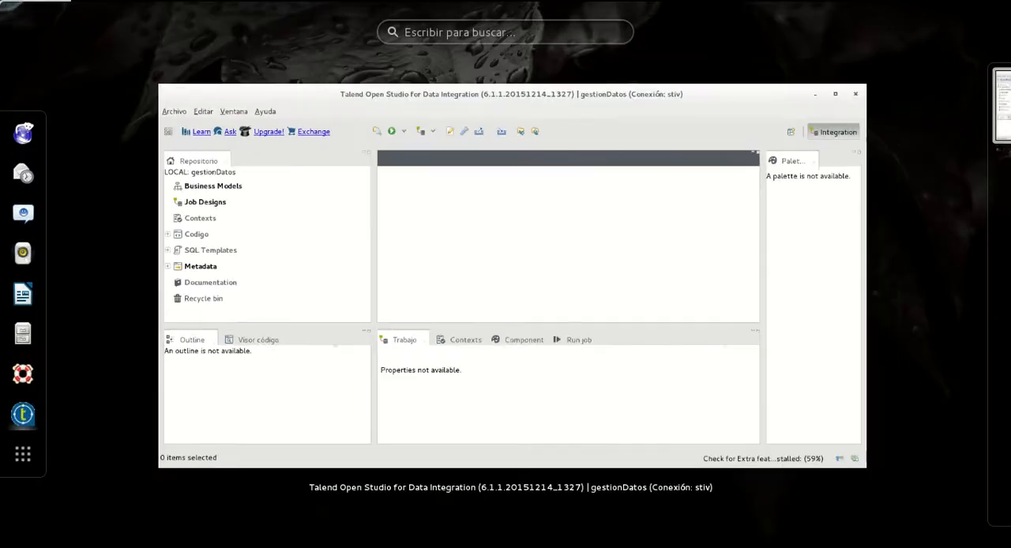
left_click(22, 335)
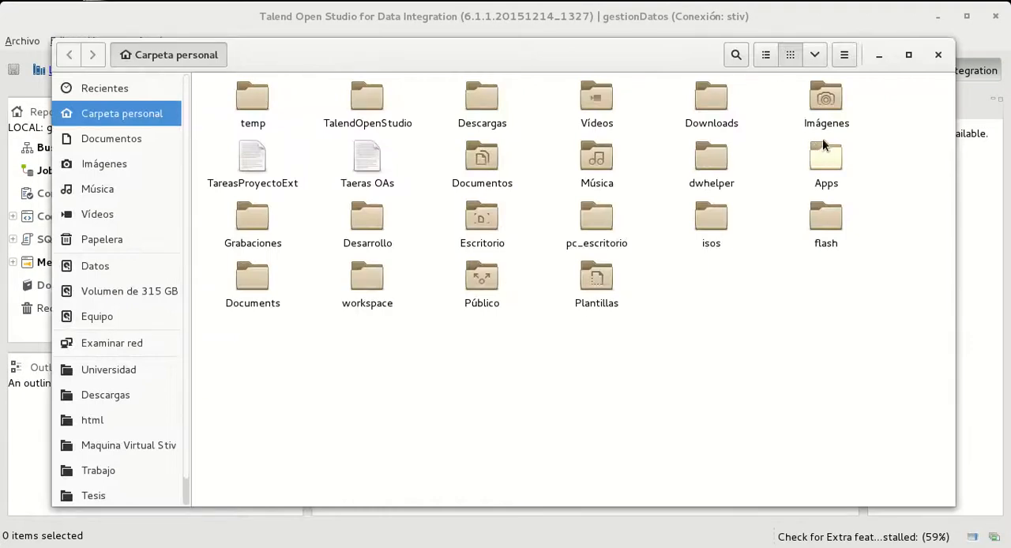
double_click(820, 170)
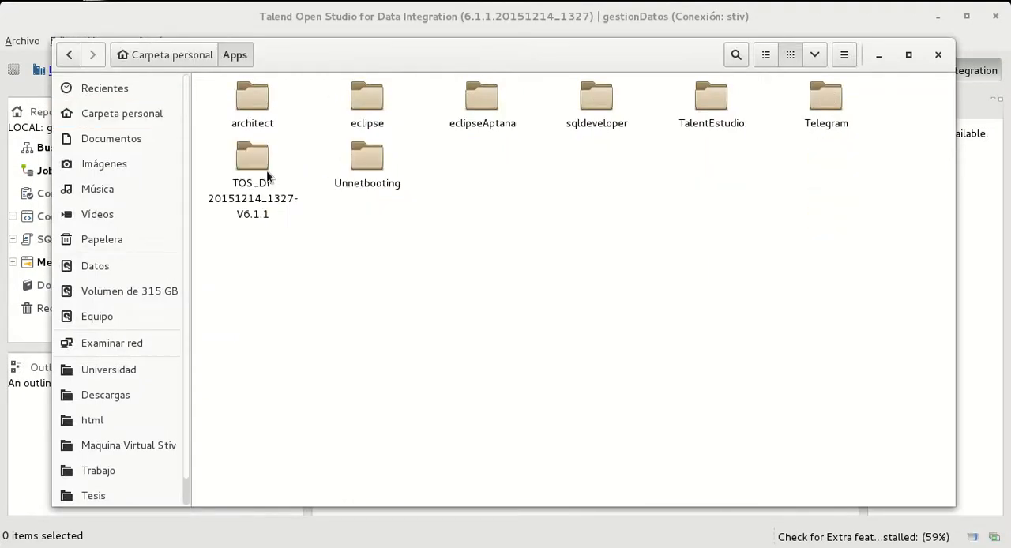
double_click(265, 170)
left_click(365, 103)
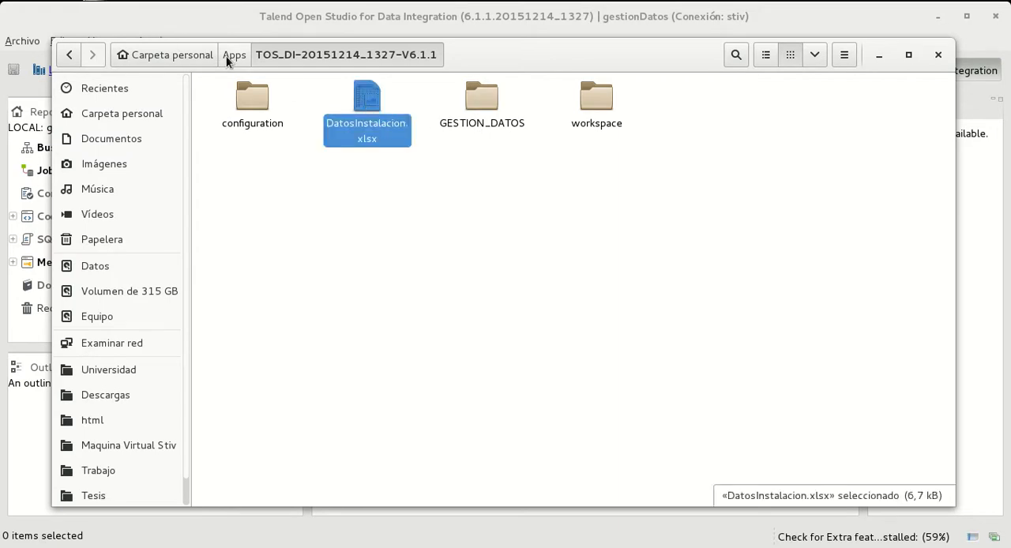
Paste DatosInstalacion.xlsx into the TalendOpenStudio/Talend/workspace folder and close the file manager
left_click(232, 57)
left_click(165, 48)
double_click(371, 111)
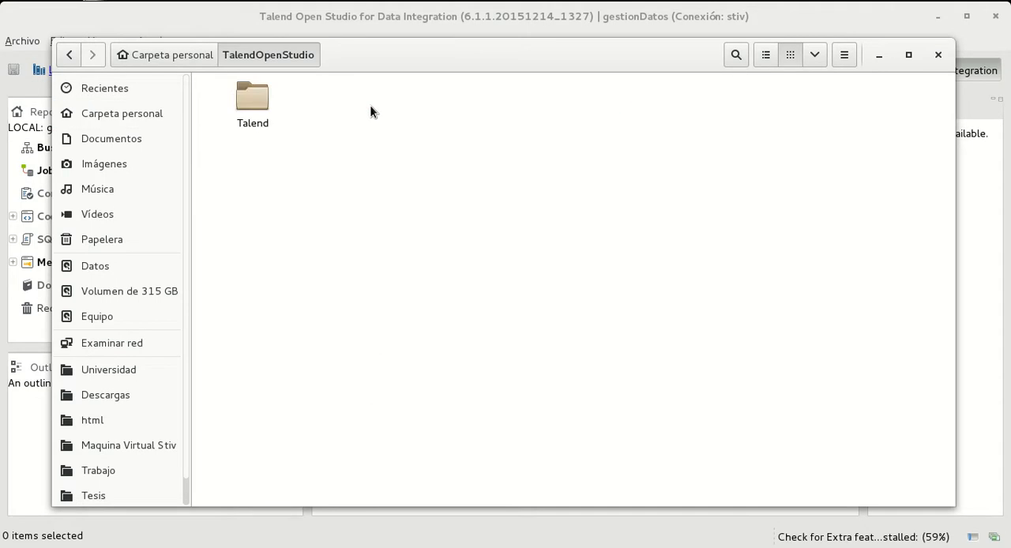
double_click(256, 101)
left_click(251, 379)
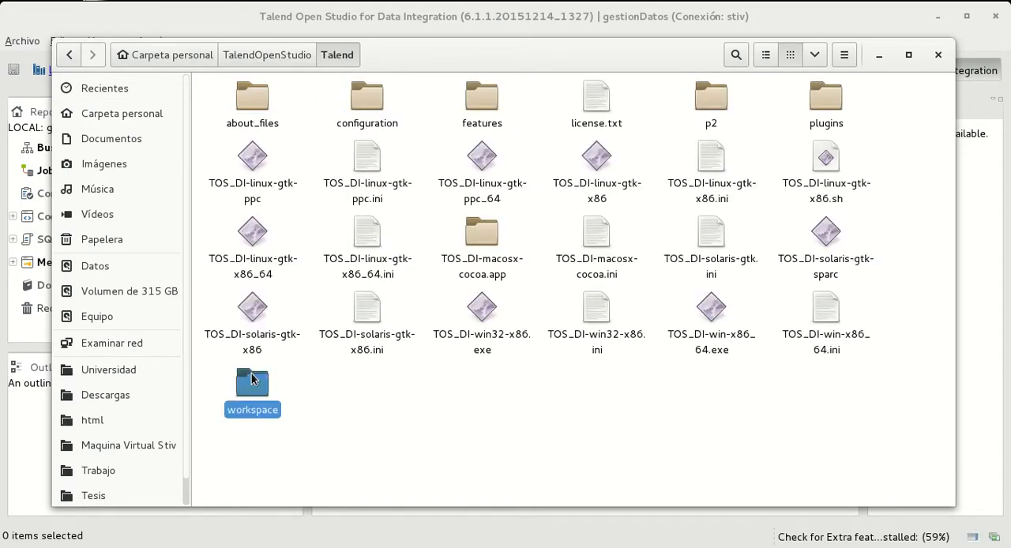
double_click(252, 379)
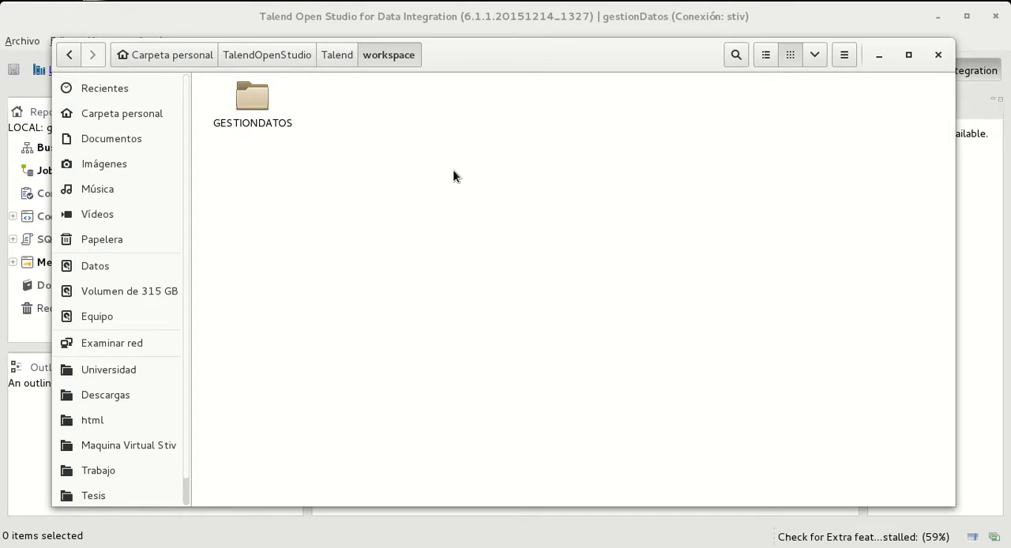
key("ctrl+v")
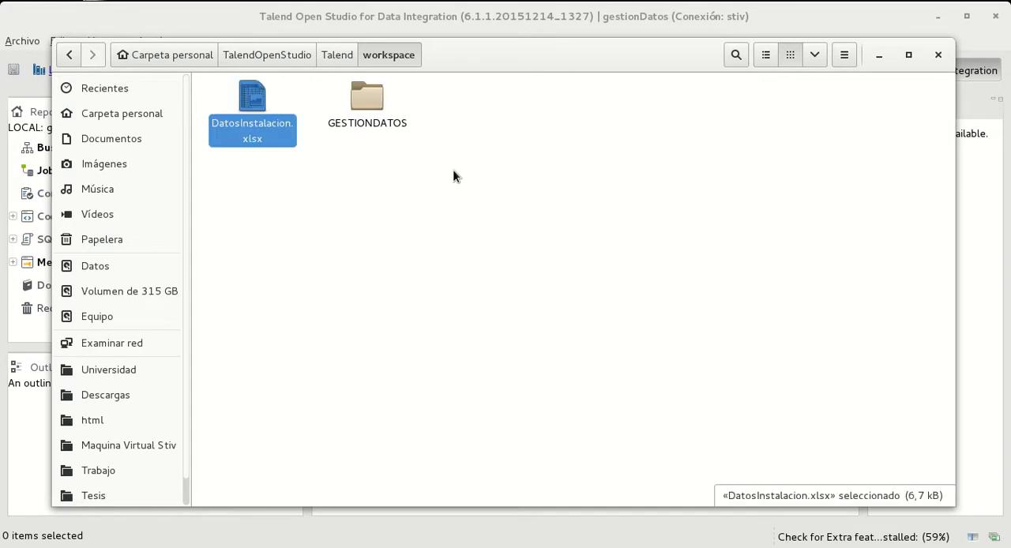
left_click(338, 53)
left_click(390, 54)
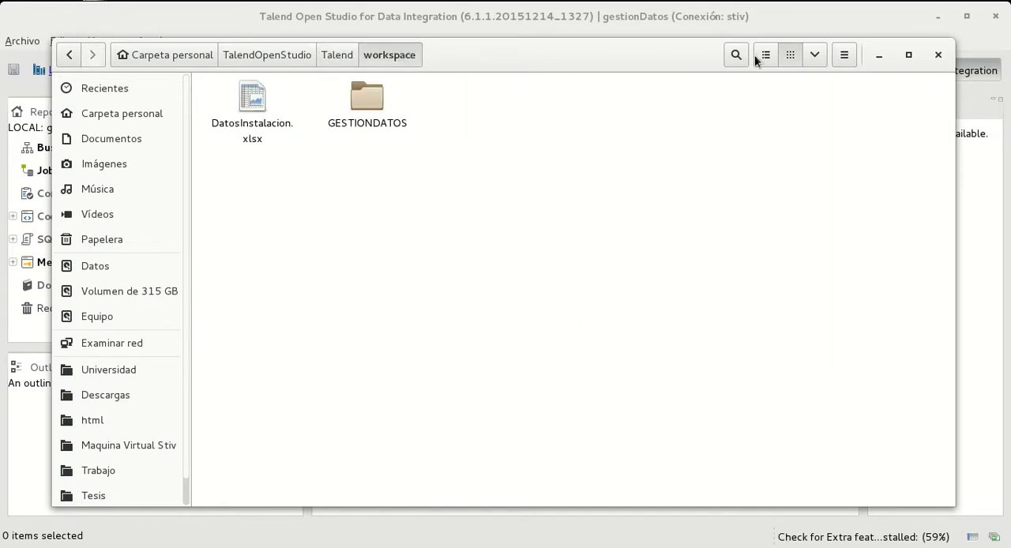
left_click(938, 55)
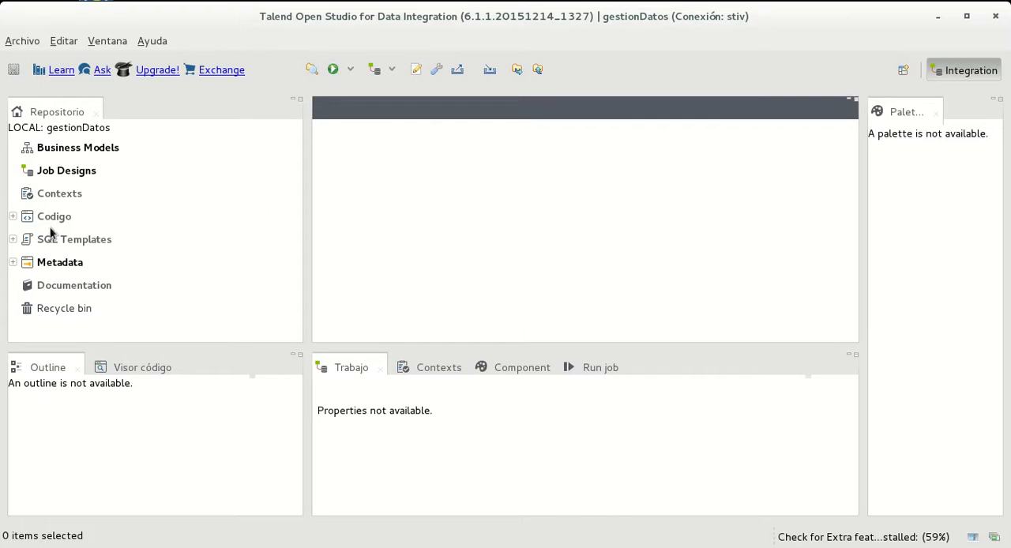
Expand the Metadata node in the repository tree to reach its file connection types
left_click(12, 262)
scroll(144, 251, "down", 2)
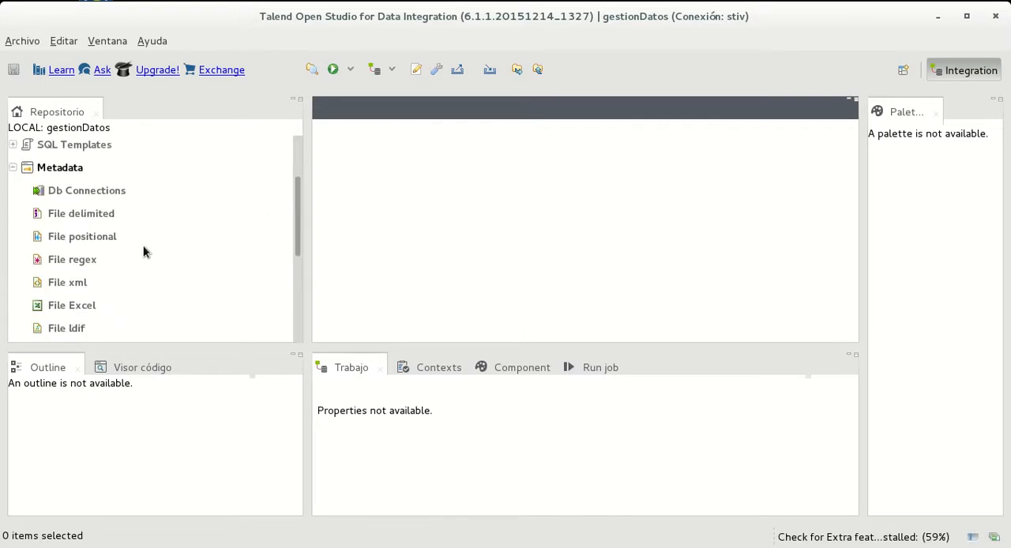
Switch to the file manager and open DatosInstalacion.xlsx from the TalendOpenStudio/Talend/workspace folder in the home directory
key("super")
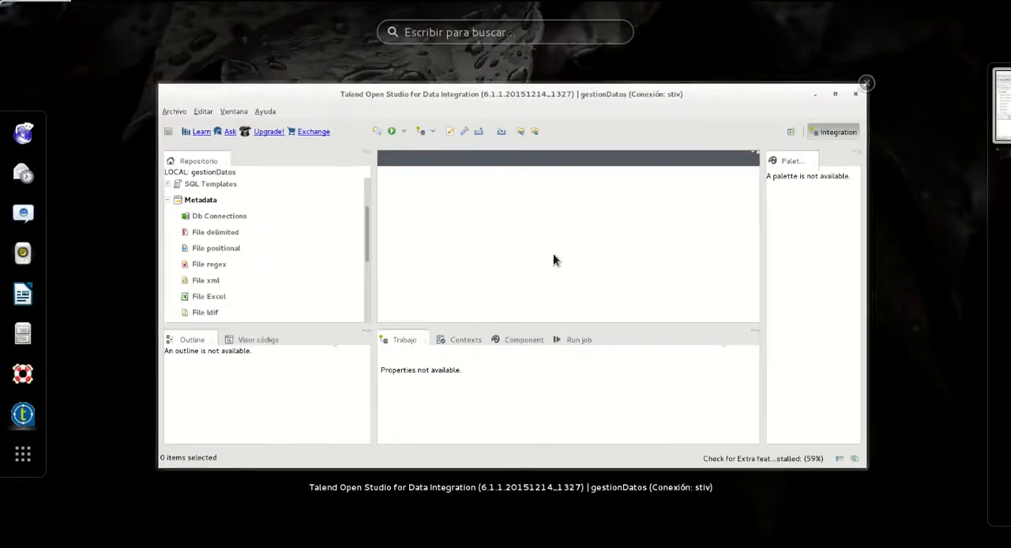
left_click(26, 337)
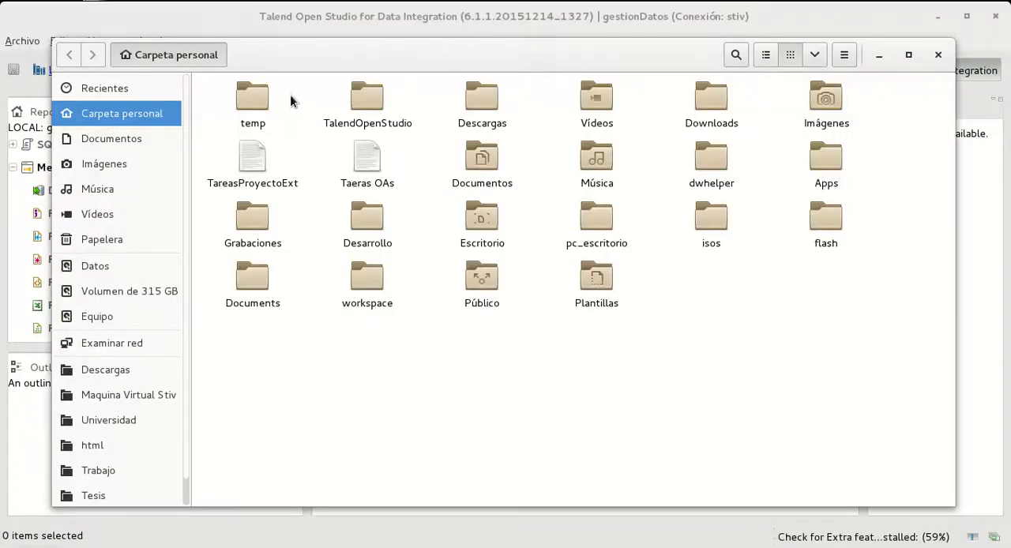
double_click(372, 113)
double_click(262, 107)
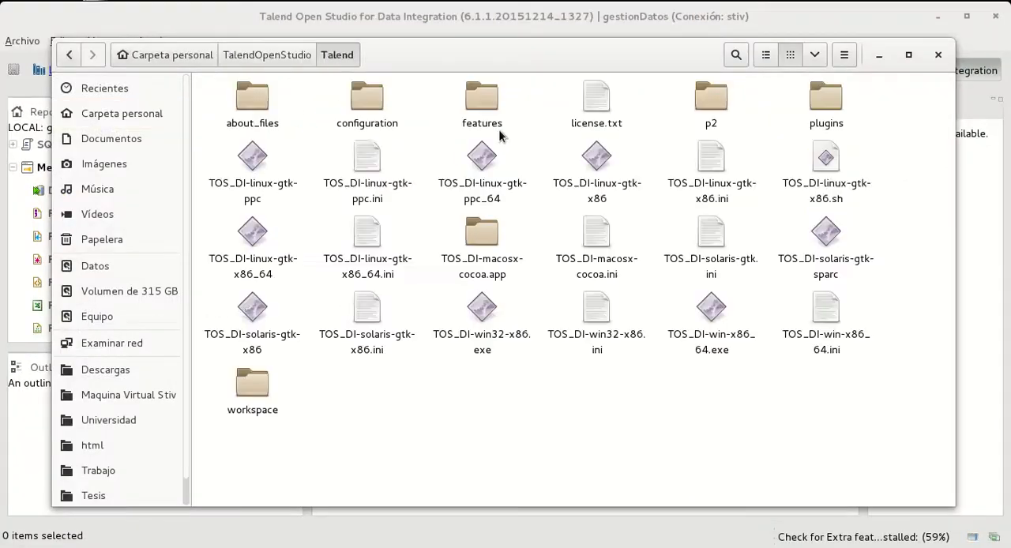
left_click(250, 399)
double_click(249, 396)
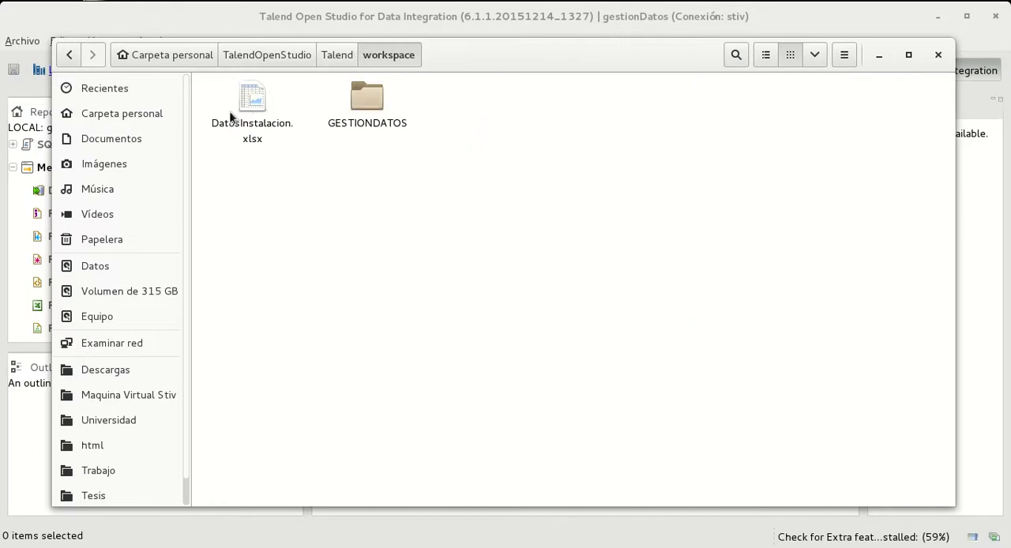
left_click(260, 119)
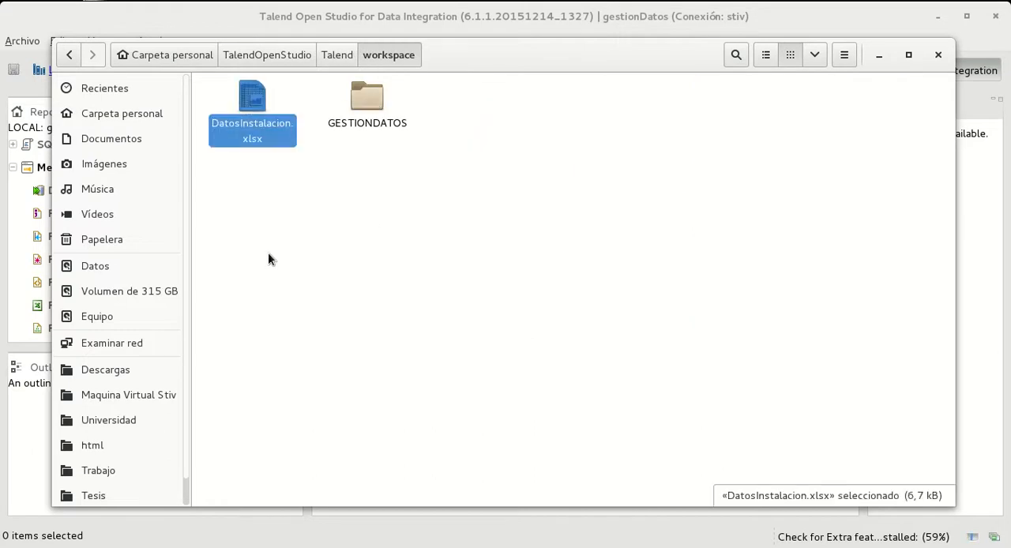
double_click(253, 97)
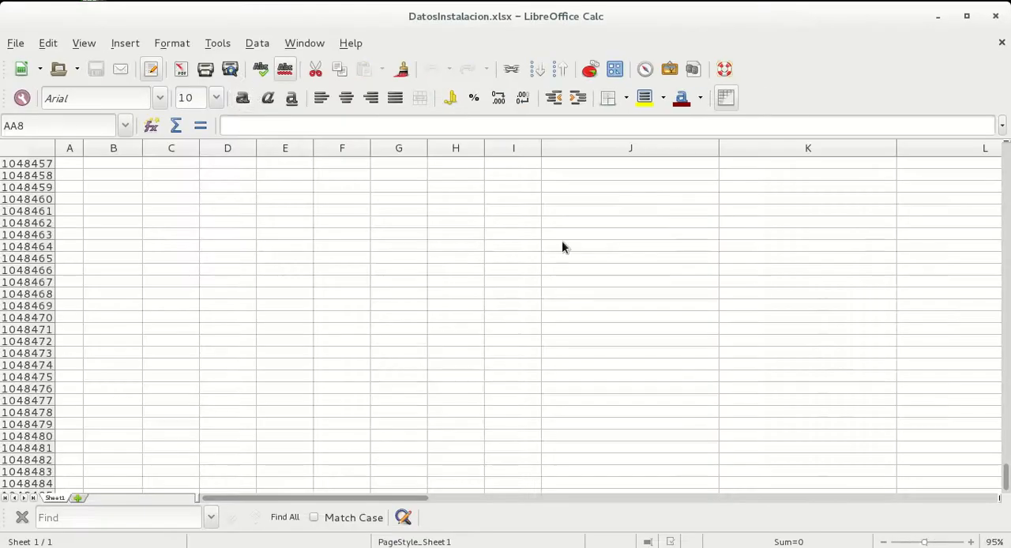
Examine the header and data rows of the installation spreadsheet from its first row and close it without saving
left_click_drag(1007, 478, 940, 102)
left_click(46, 173)
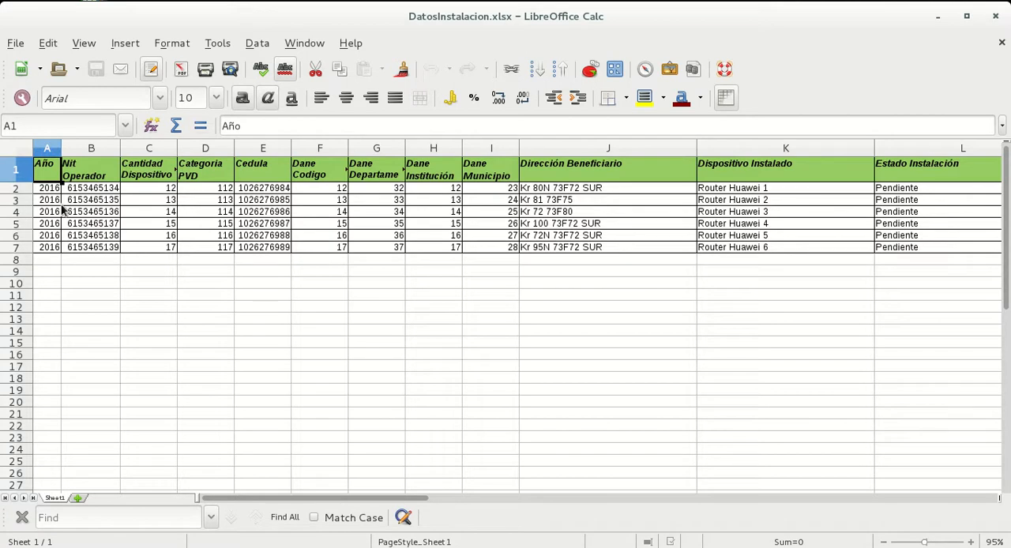
left_click(54, 189)
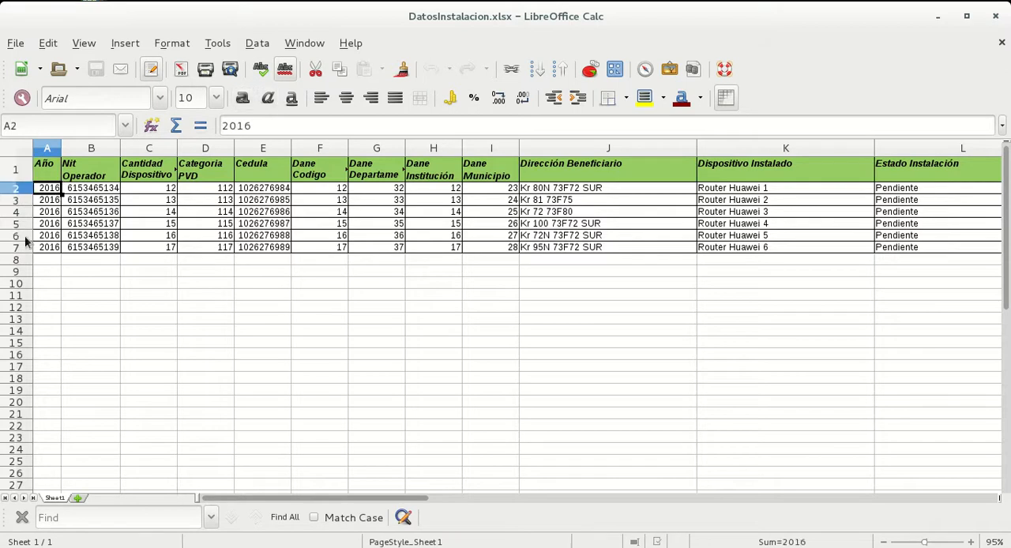
mouse_move(14, 254)
left_mouse_down()
mouse_move(16, 181)
mouse_move(12, 253)
left_mouse_up()
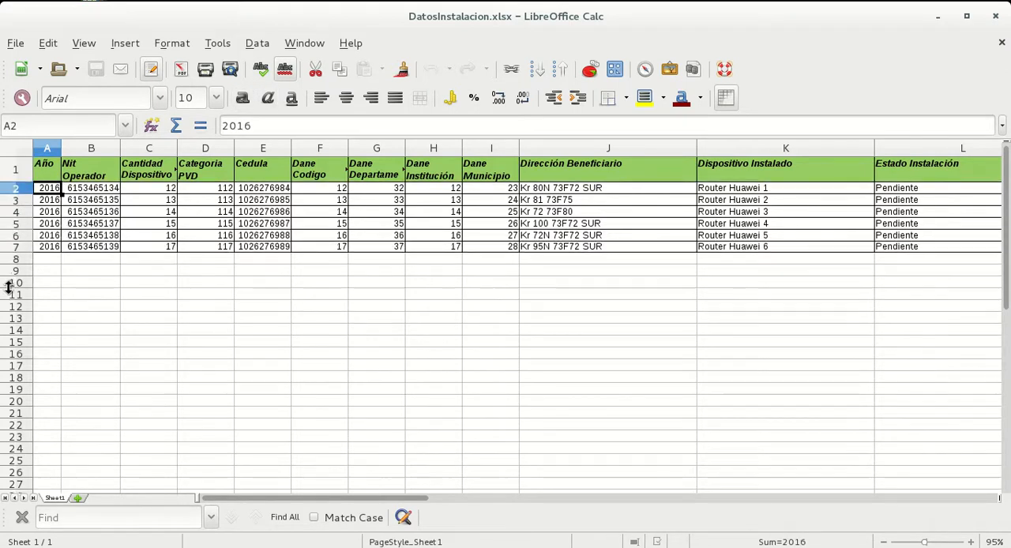
left_click(247, 348)
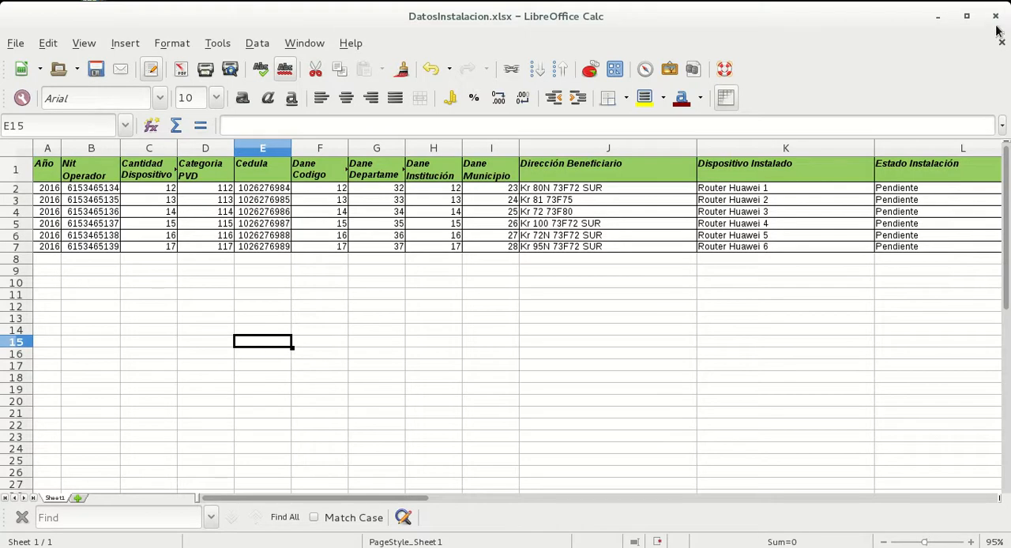
left_click(501, 237)
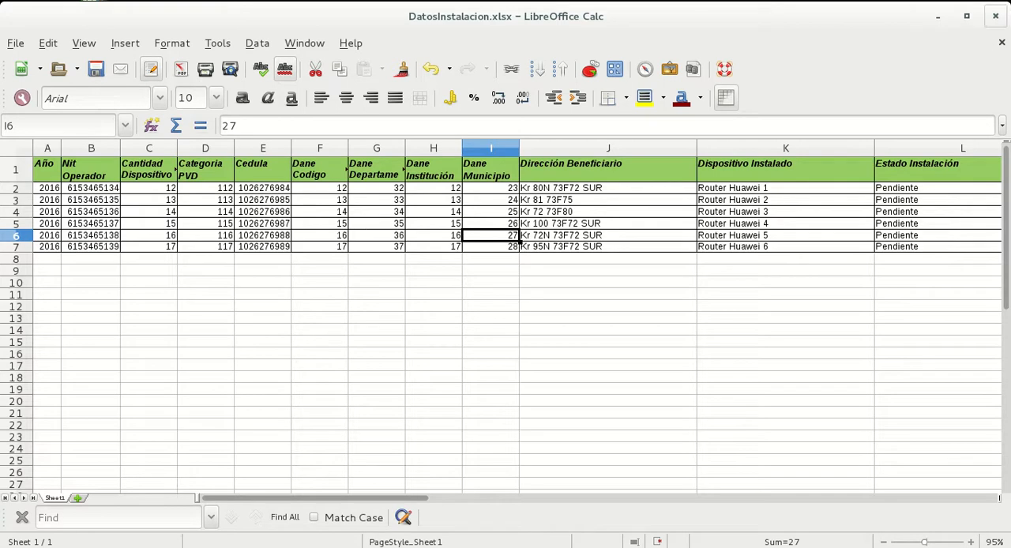
left_click(996, 19)
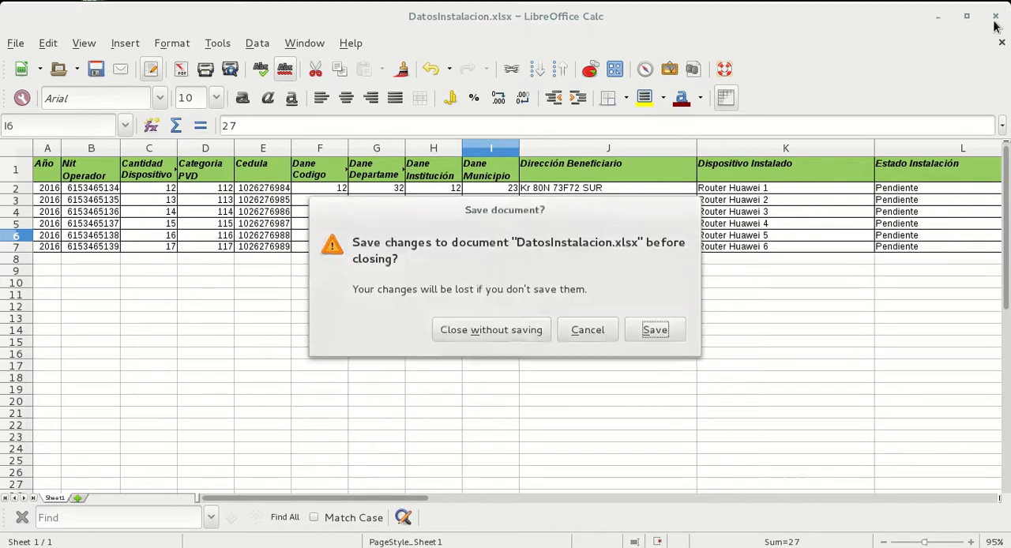
left_click(481, 331)
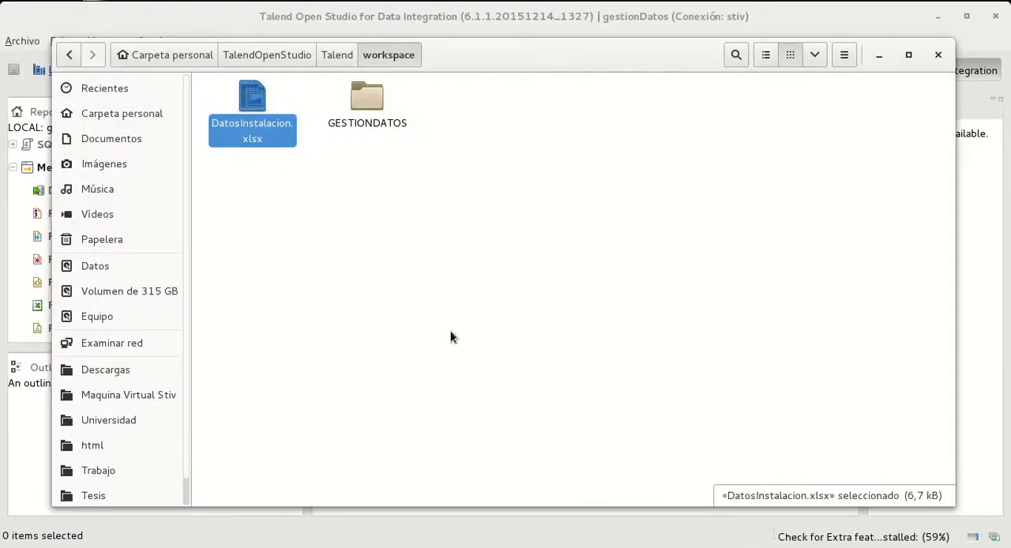
Search the desktop applications for "pg" and launch pgAdmin III
key("super")
type("pg")
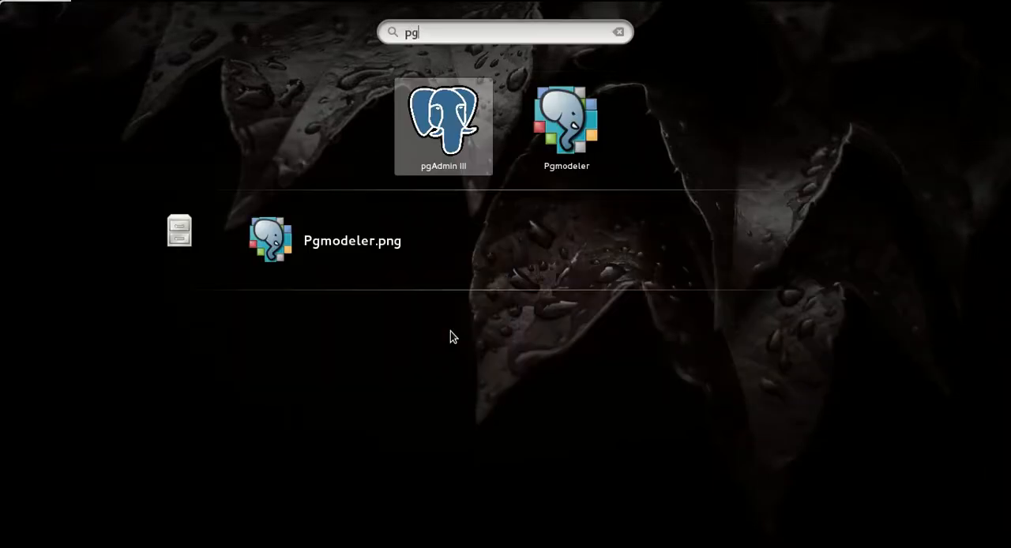
key("BackSpace")
type("p")
key("BackSpace")
type("g")
key("super")
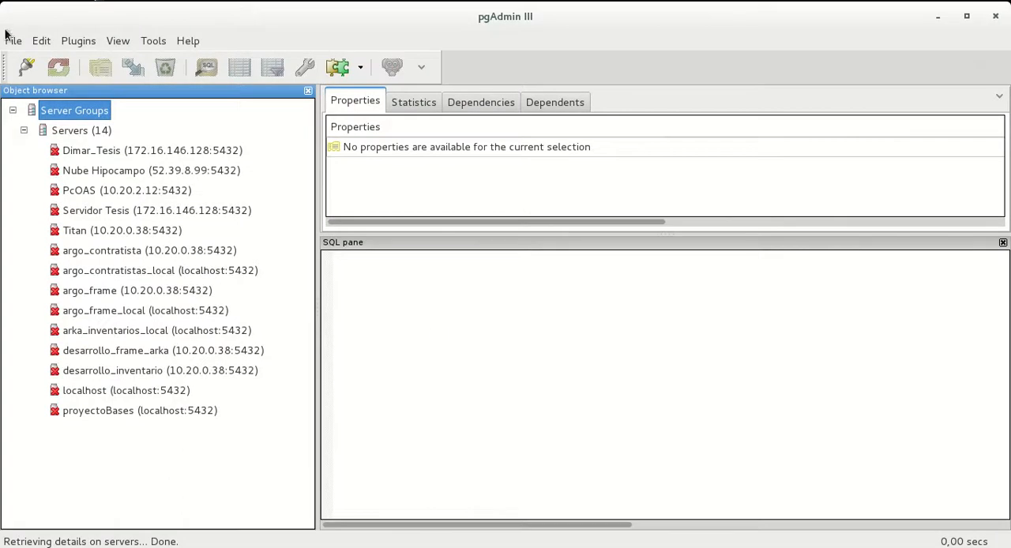
Connect to the localhost server by entering the password of the postgres user
double_click(118, 391)
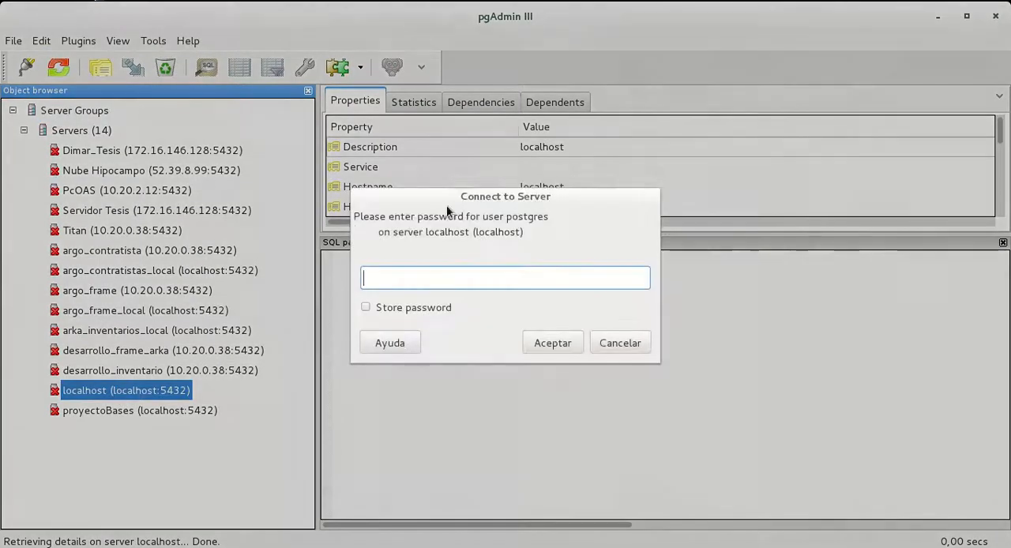
type("••")
key("BackSpace")
key("BackSpace")
type("••••••••")
key("Return")
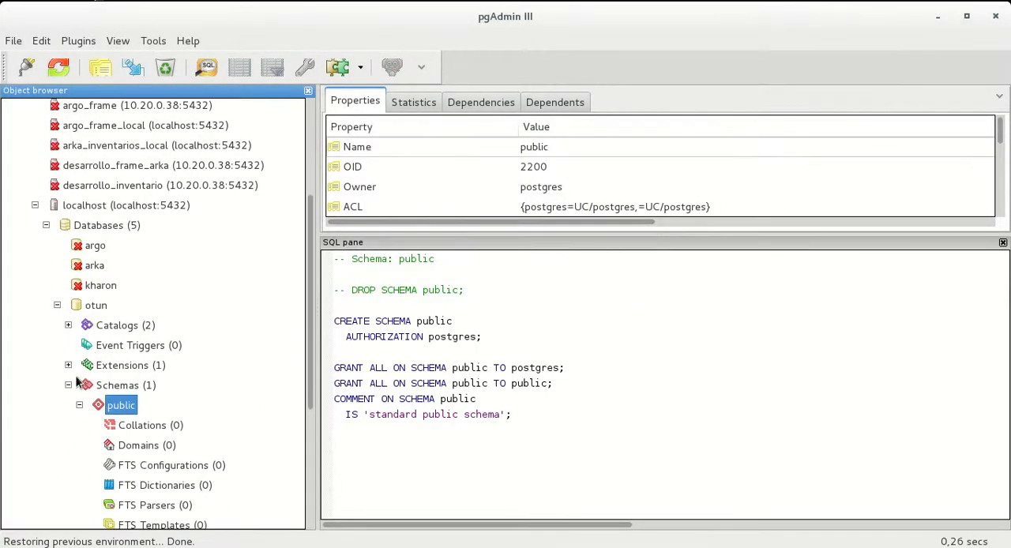
Select the otun database and expand its schemas down to the tables of the public schema
left_click(68, 393)
left_click(90, 314)
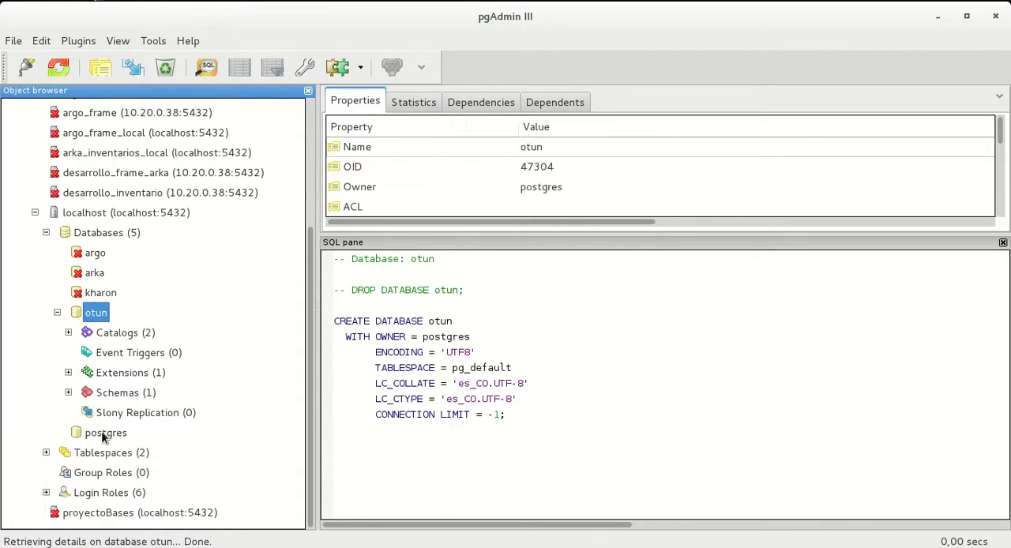
left_click(119, 393)
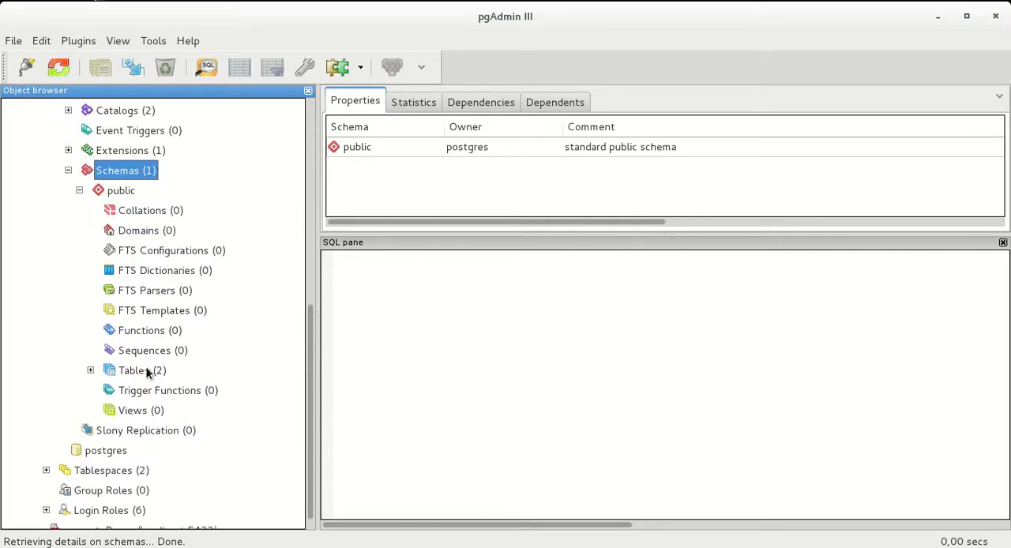
left_click(135, 371)
Truncate the beneficiario and informacion_instalacion tables with the cascaded option, confirming each truncation
left_click(174, 395)
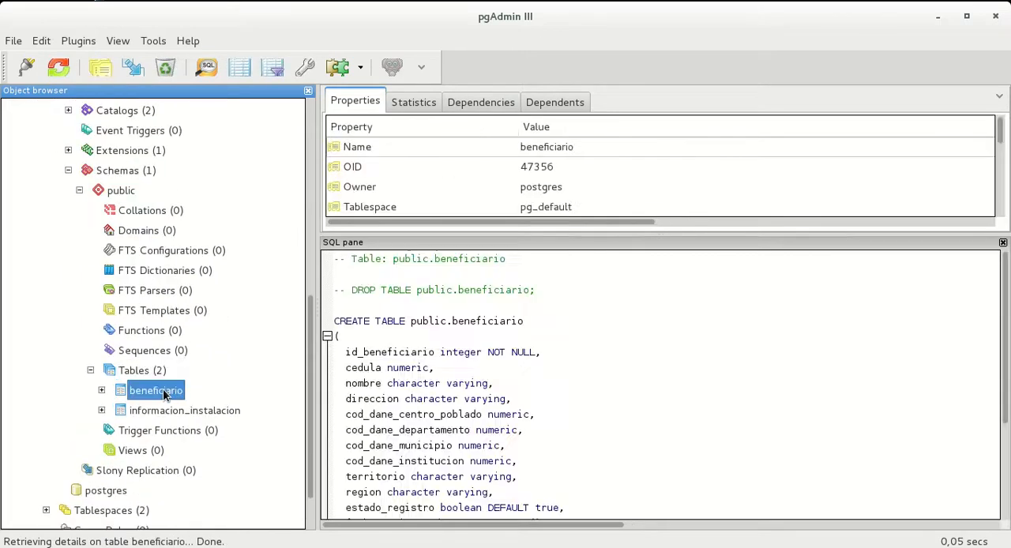
right_click(175, 395)
left_click(234, 325)
left_click(636, 324)
left_click(182, 410)
right_click(231, 411)
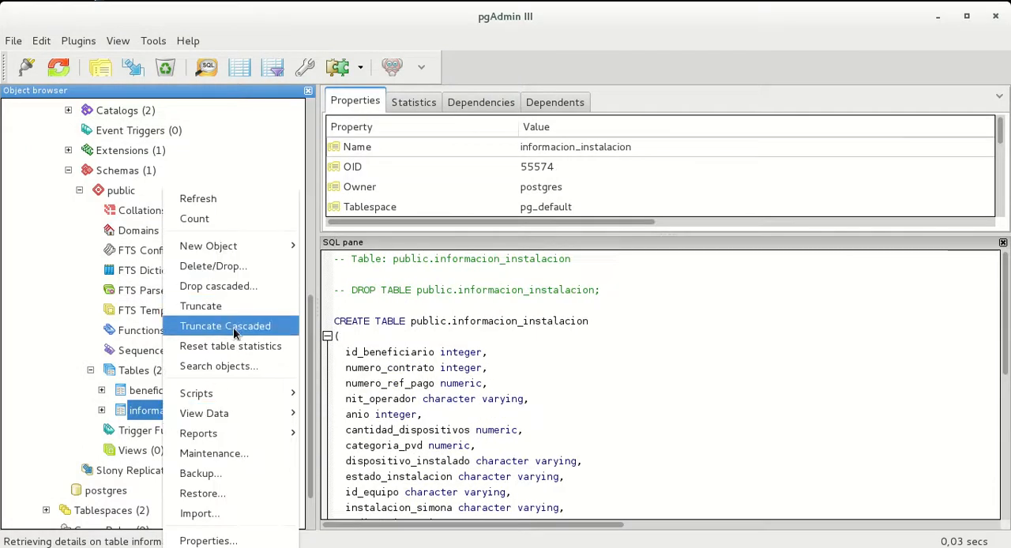
left_click(233, 325)
left_click(633, 321)
Examine the SQL definitions of informacion_instalacion and beneficiario, including their columns, keys and the shared id_beneficiario field
scroll(505, 340, "down", 5)
scroll(509, 336, "up", 6)
scroll(558, 334, "down", 5)
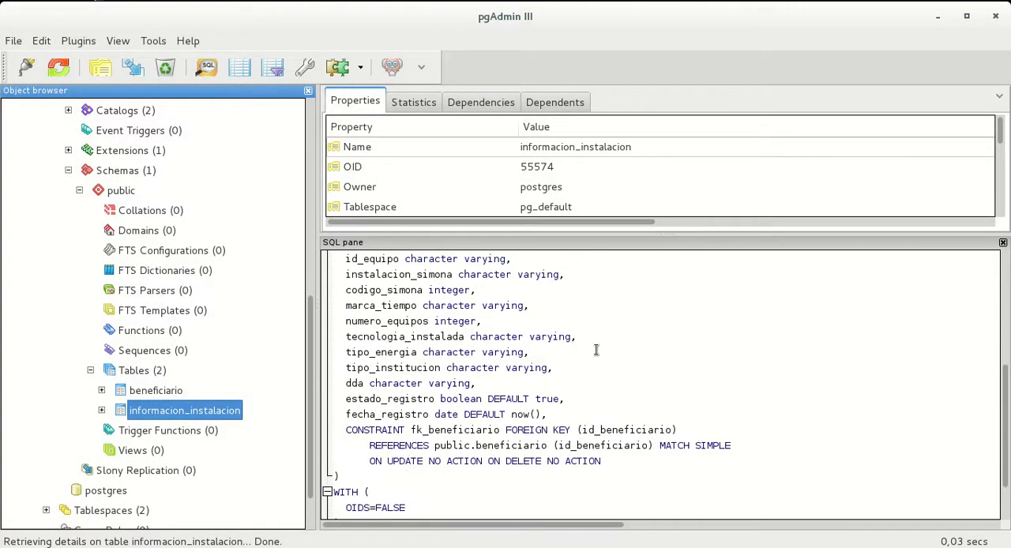
scroll(593, 348, "up", 2)
left_click(170, 390)
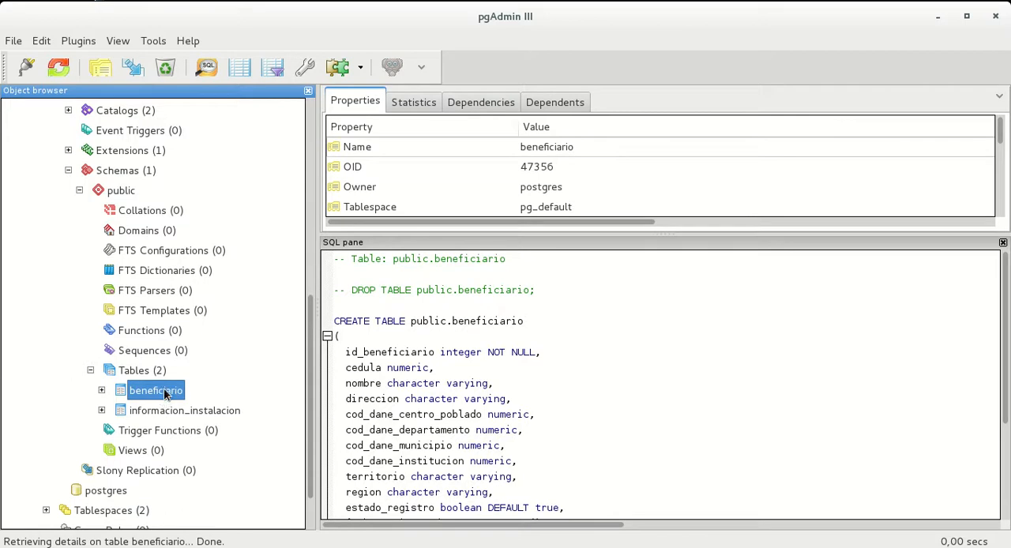
left_click(158, 412)
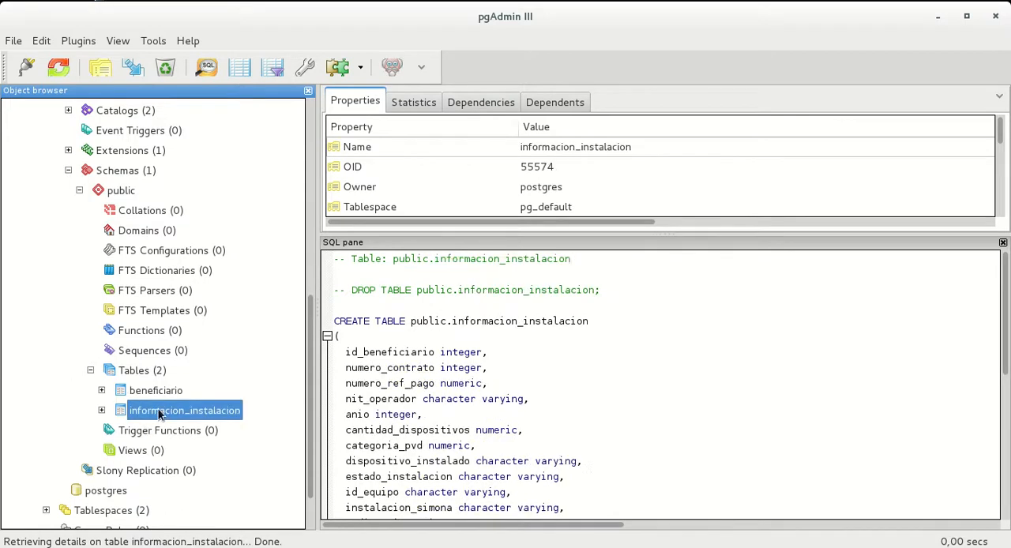
left_click(157, 396)
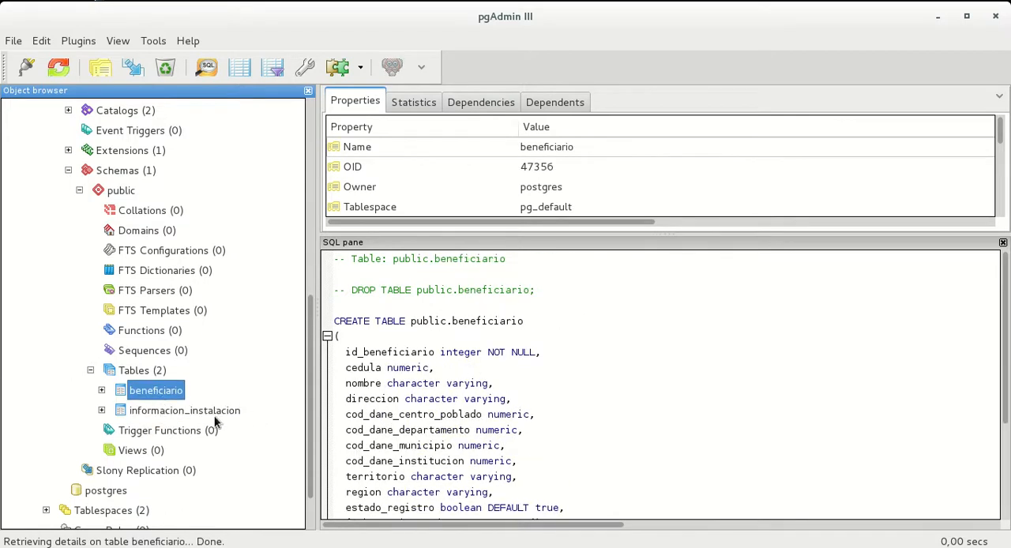
scroll(482, 339, "down", 2)
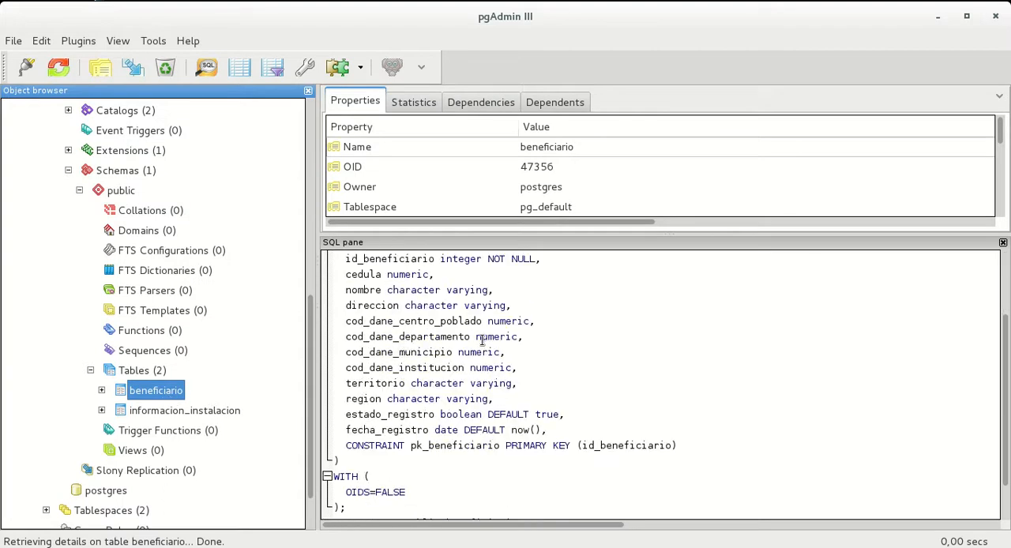
left_click(181, 417)
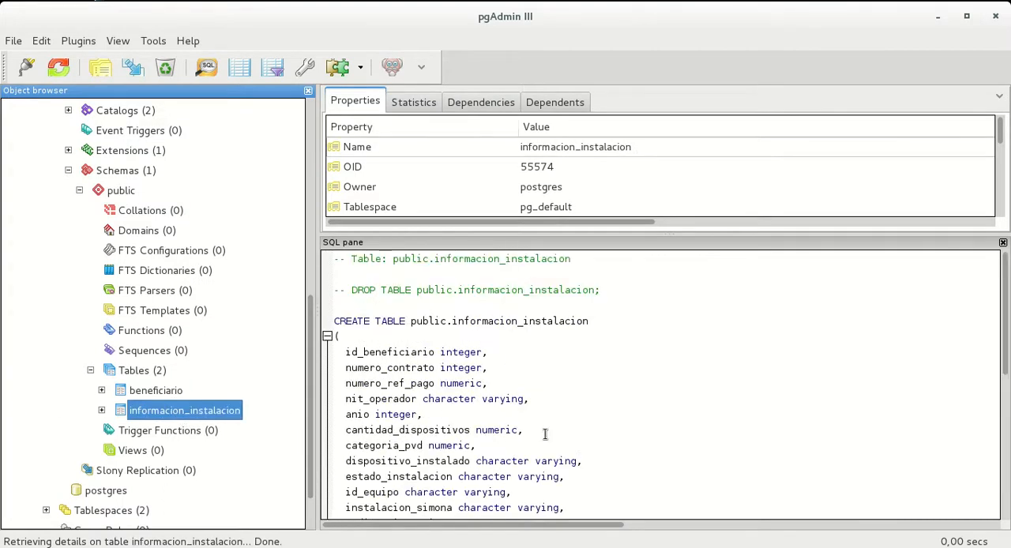
left_click(401, 352)
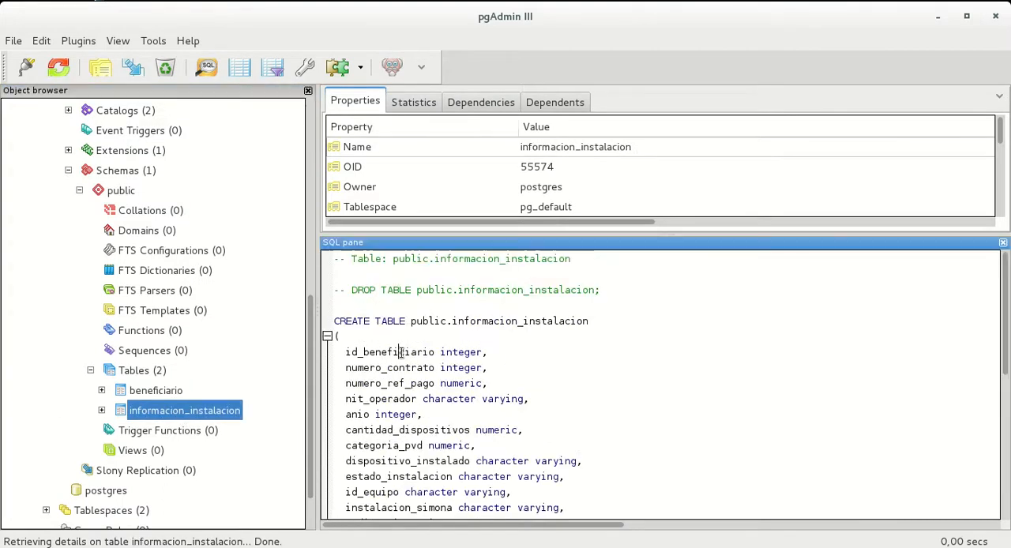
double_click(136, 392)
left_click(101, 391)
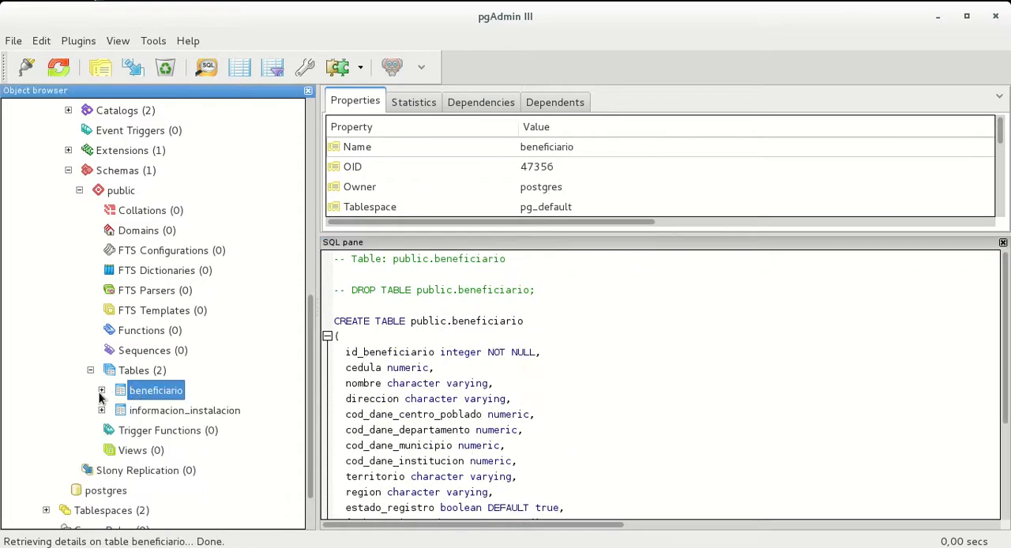
Close pgAdmin III and the file manager to return to Talend Open Studio
left_click(996, 16)
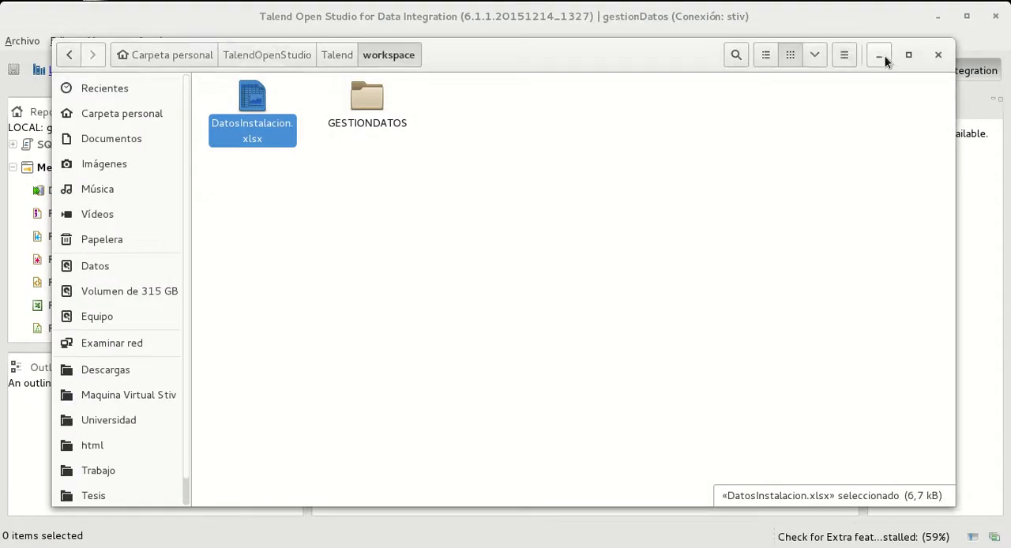
left_click(938, 55)
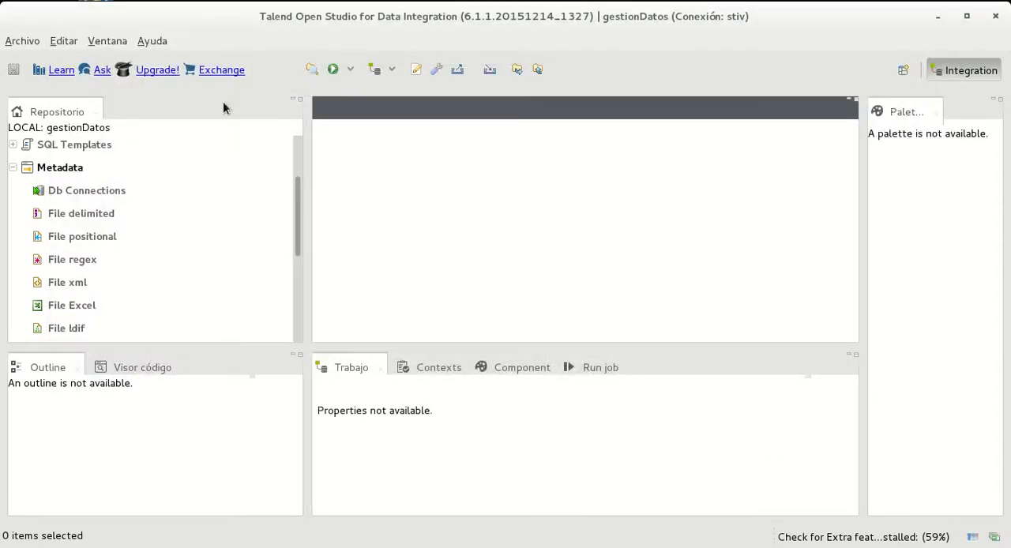
Start creating a new Excel file entry under the project's metadata in the repository
scroll(104, 252, "up", 2)
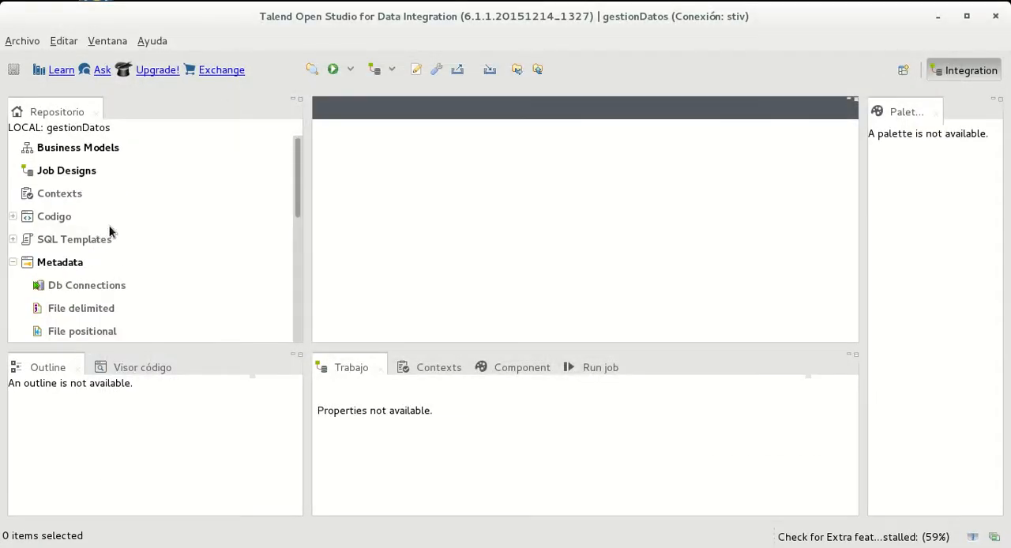
scroll(51, 247, "down", 3)
scroll(67, 255, "up", 3)
scroll(73, 237, "down", 4)
left_click(78, 180)
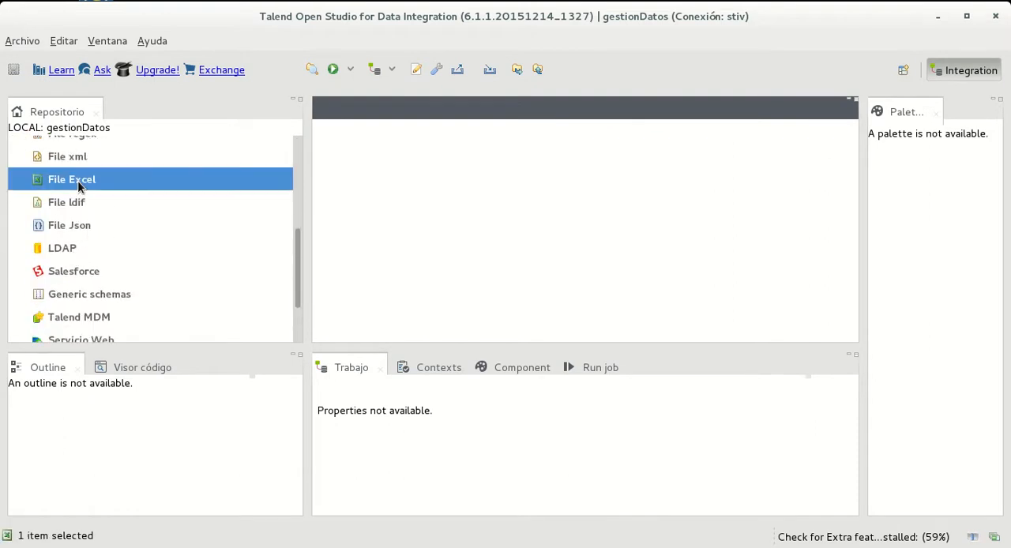
right_click(77, 186)
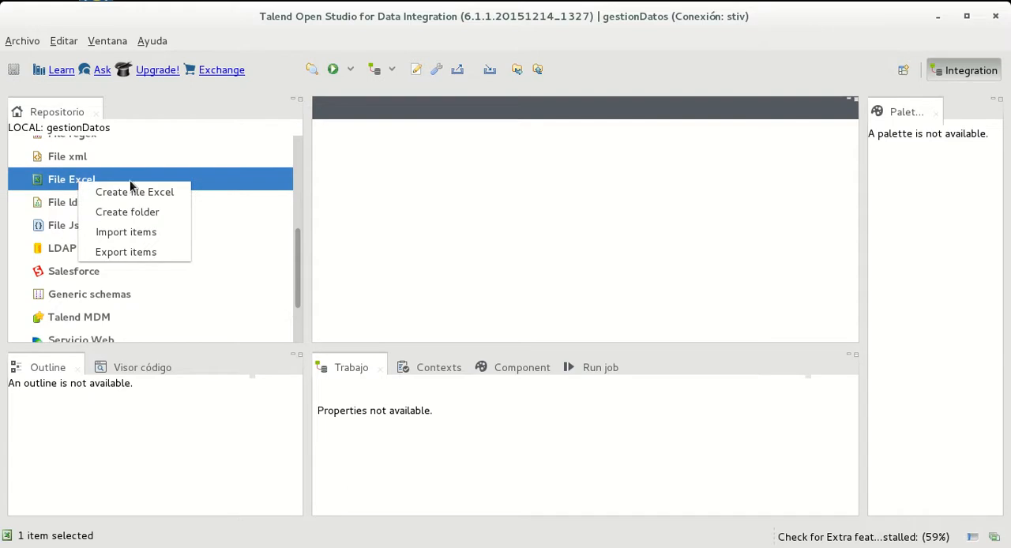
left_click(154, 192)
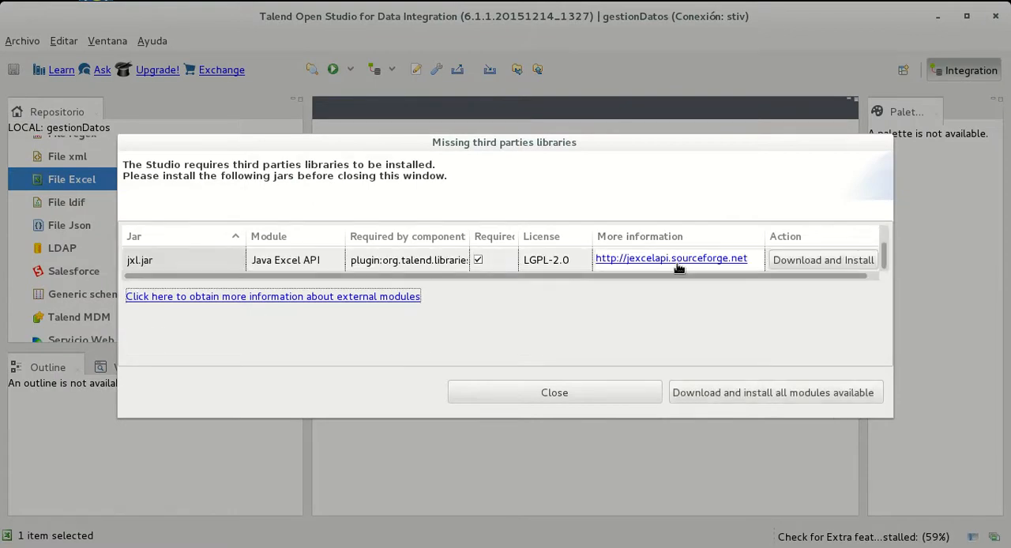
Download and install all the missing third-party modules, jxl-wizard.jar and jxl.jar, accepting the LGPL-2.0 license, and close the library dialog
scroll(599, 275, "right", 1)
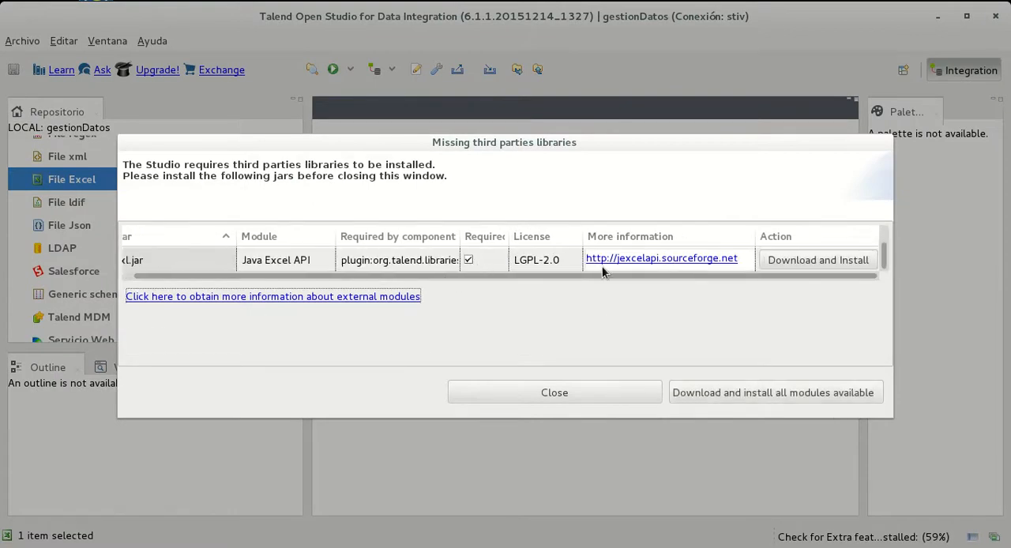
left_click_drag(623, 414, 625, 500)
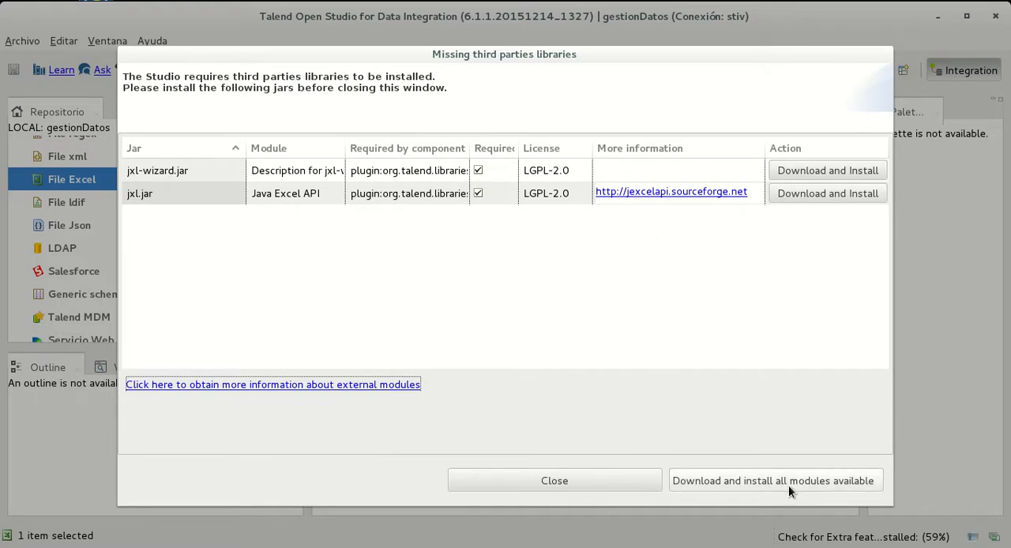
left_click(761, 484)
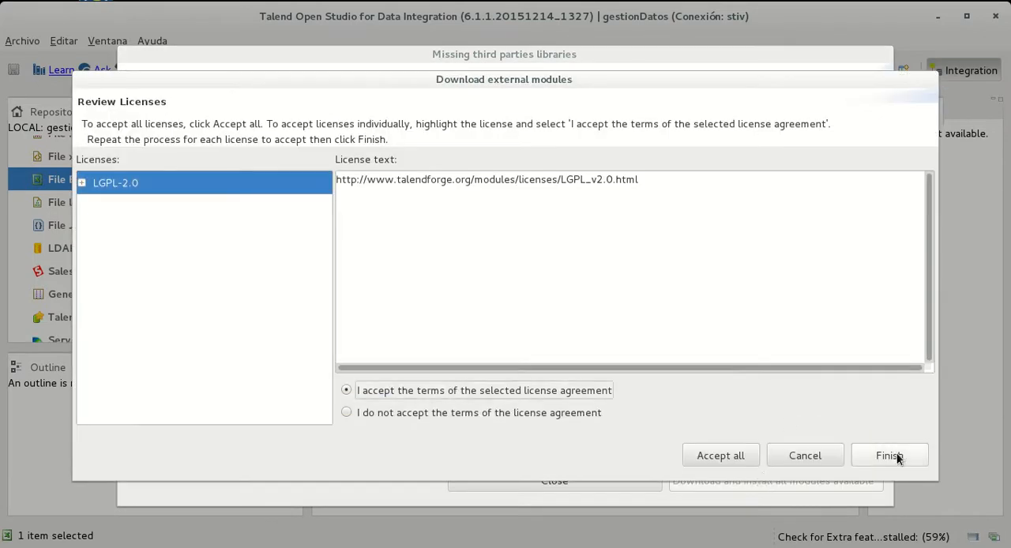
left_click(714, 456)
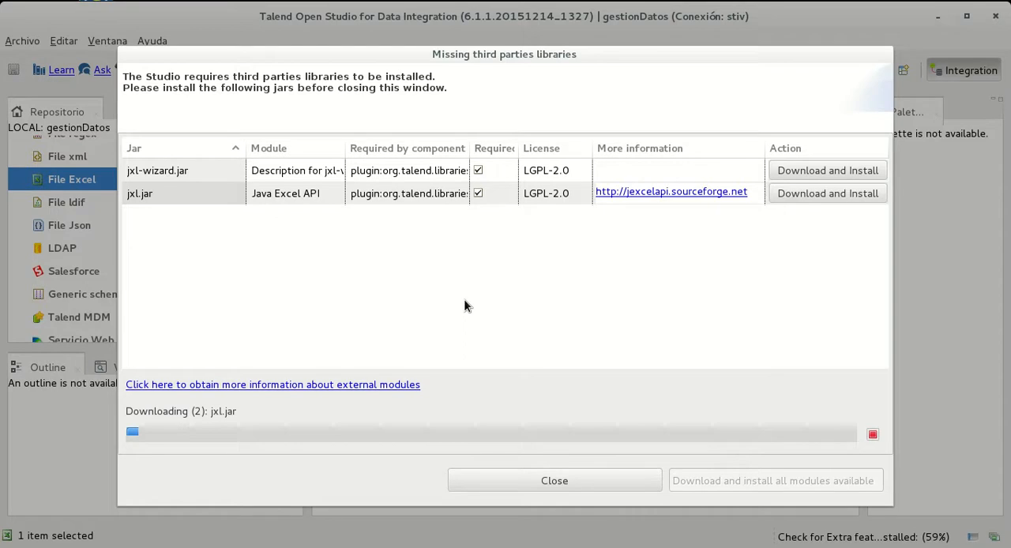
left_click(481, 475)
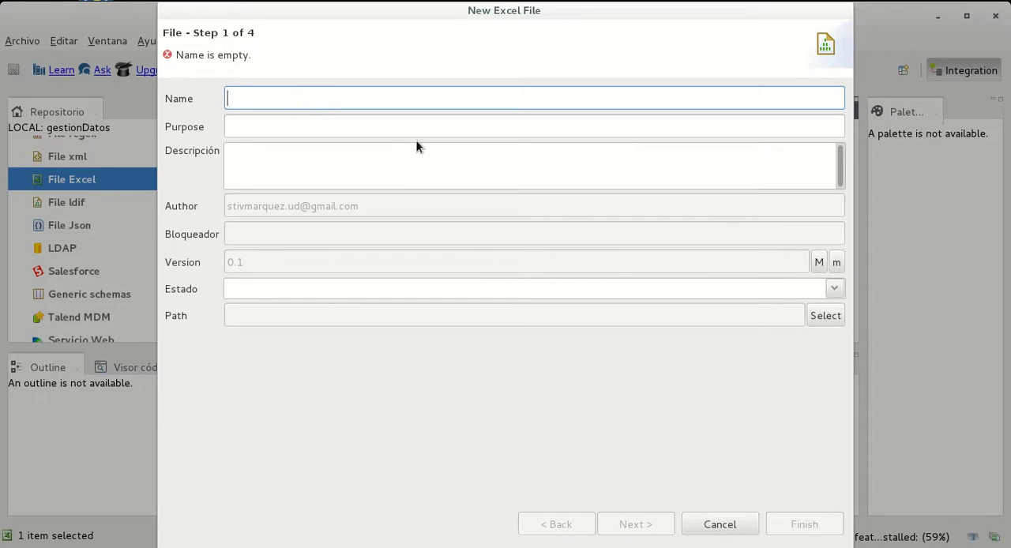
Enter DatosExcel as both the name and the purpose of the new Excel file entry
type("D")
type("atos")
key("BackSpace")
type("tosExcel")
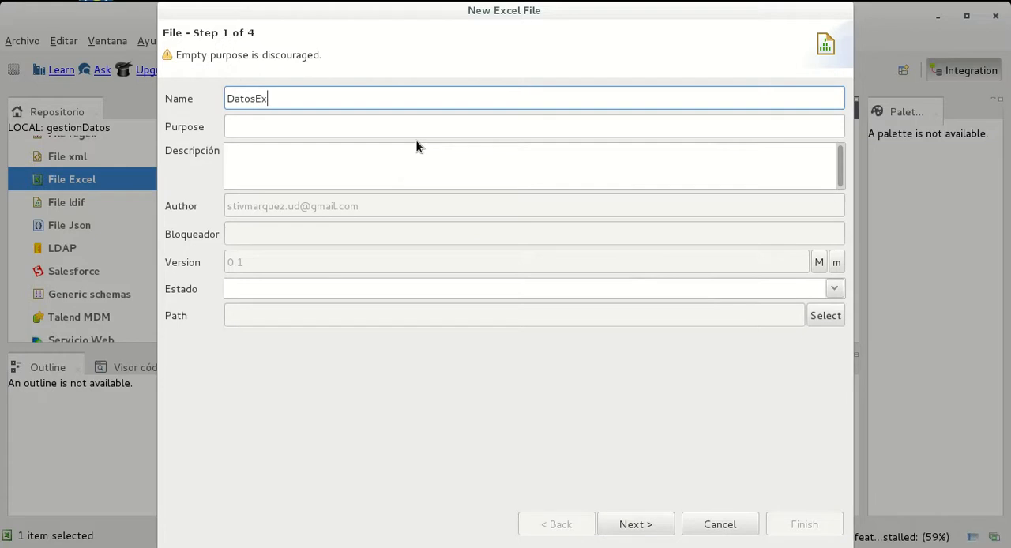
left_click_drag(323, 93, 181, 84)
key("ctrl+c")
left_click(286, 132)
key("ctrl+v")
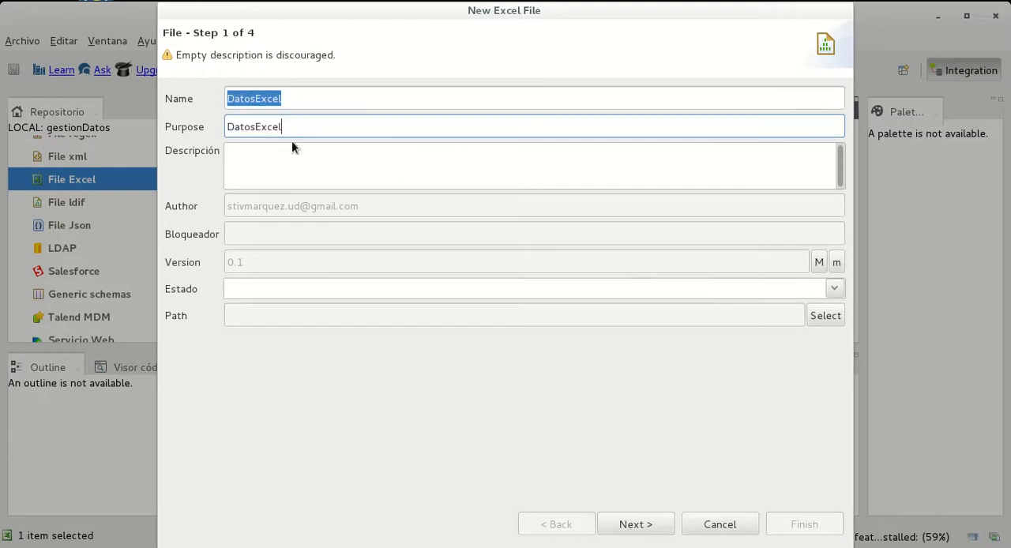
Enter the description "Datos pertenecientes la instalaciones de internet y sus beneficiarios." for the Excel file entry
left_click(293, 154)
type("Dato")
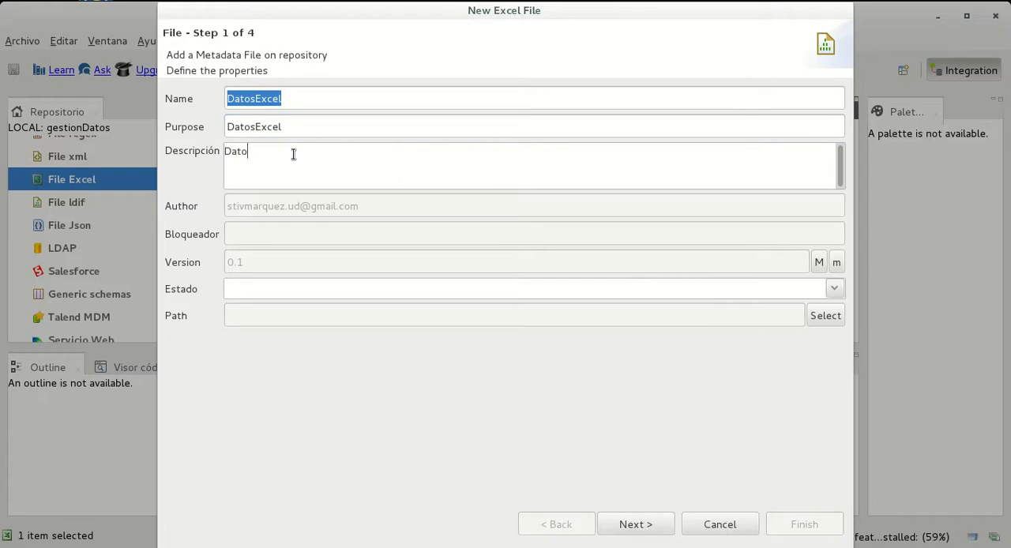
type("s pertenecientes la instalaciones de intenet")
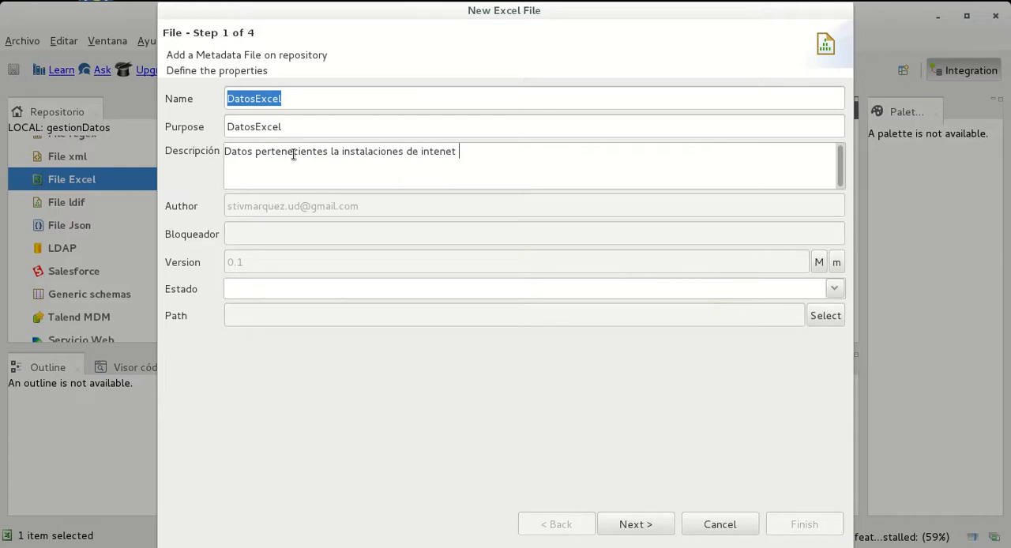
key("BackSpace")
key("BackSpace")
key("BackSpace")
key("BackSpace")
type("rnet y sus Beneficiarios")
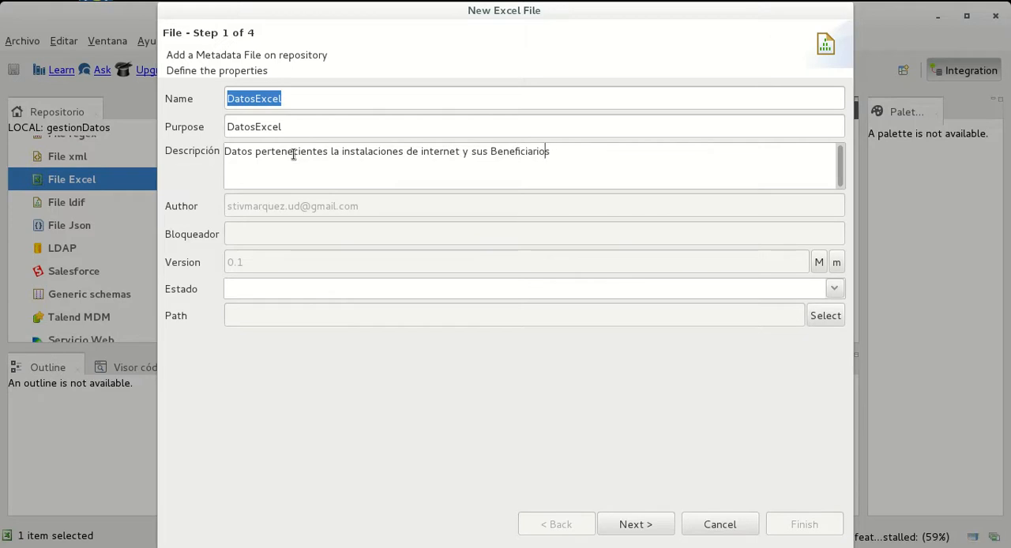
key("Left")
key("Left")
key("Left")
key("Left")
key("Left")
key("Left")
key("Left")
key("BackSpace")
type("b")
Set the Excel file entry's status to development and continue to the file settings
left_click(836, 290)
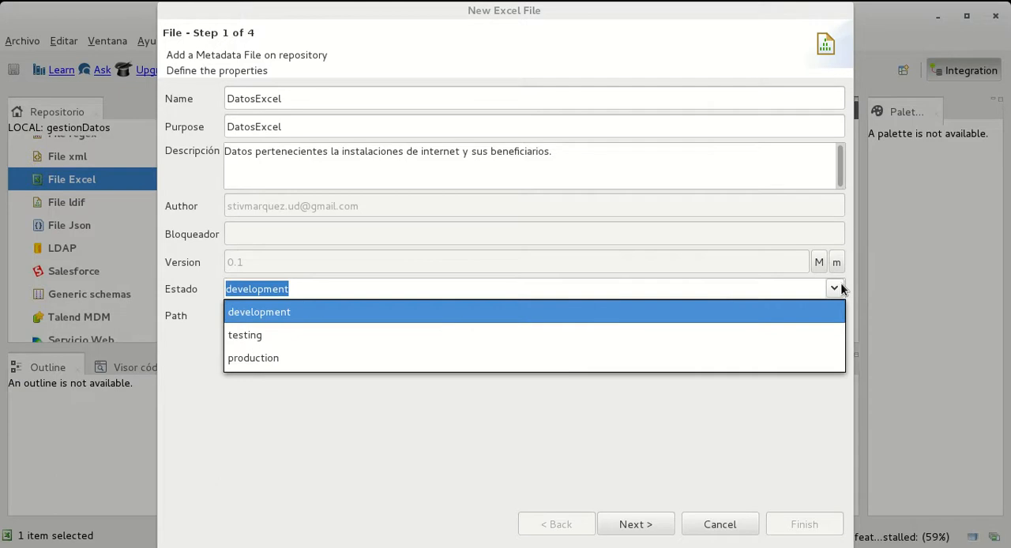
left_click(411, 281)
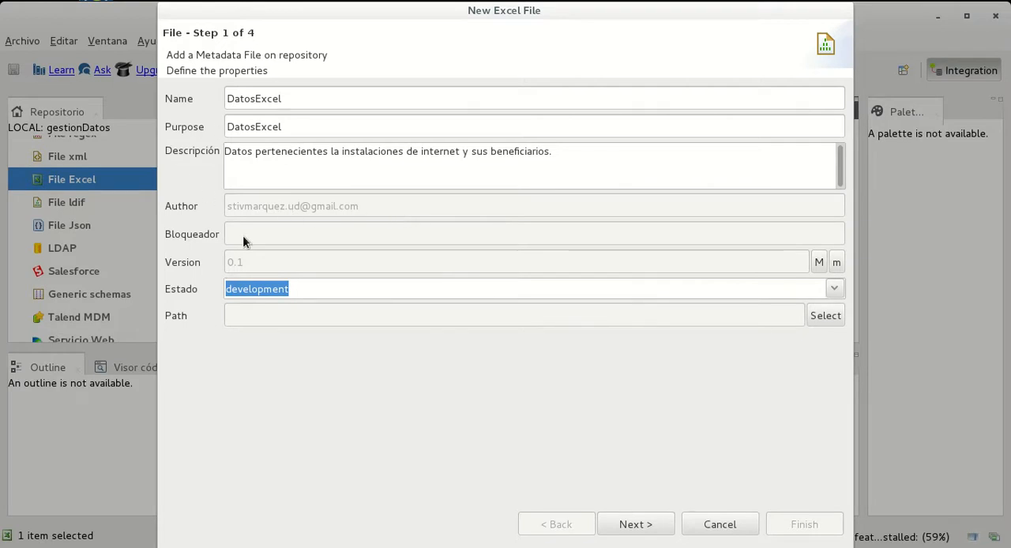
left_click(637, 525)
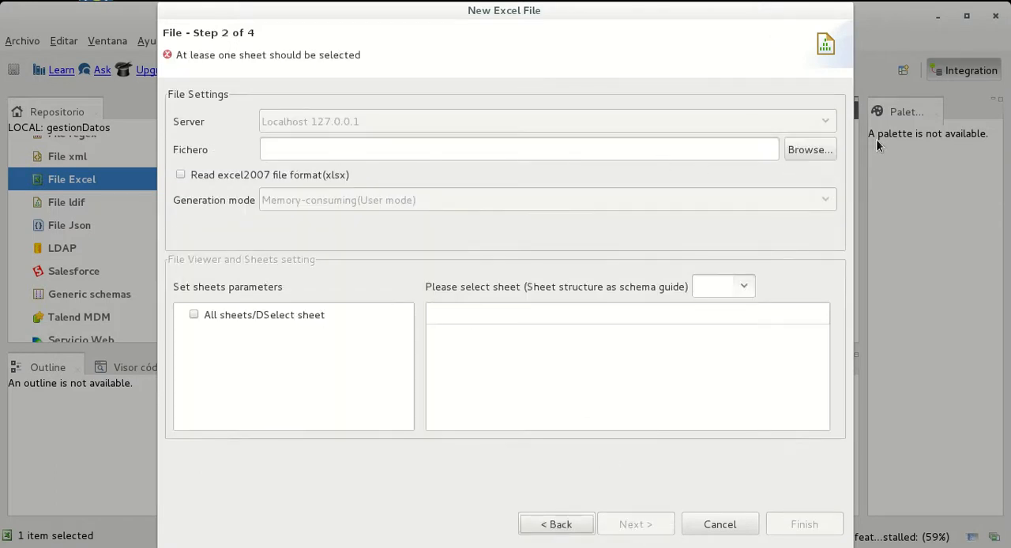
Choose DatosInstalacion.xlsx from TalendOpenStudio/Talend/workspace in the home folder as the source file
left_click(810, 150)
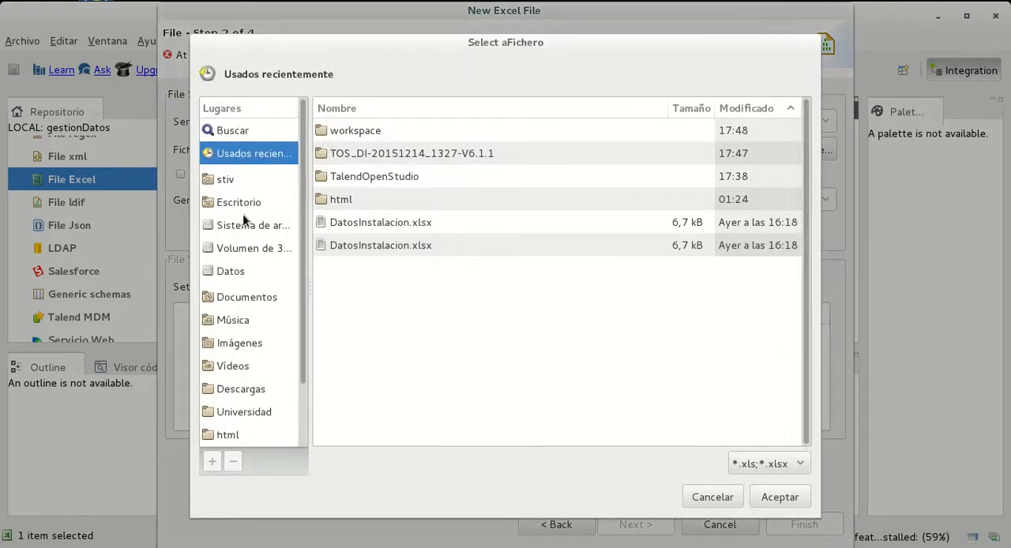
left_click(226, 183)
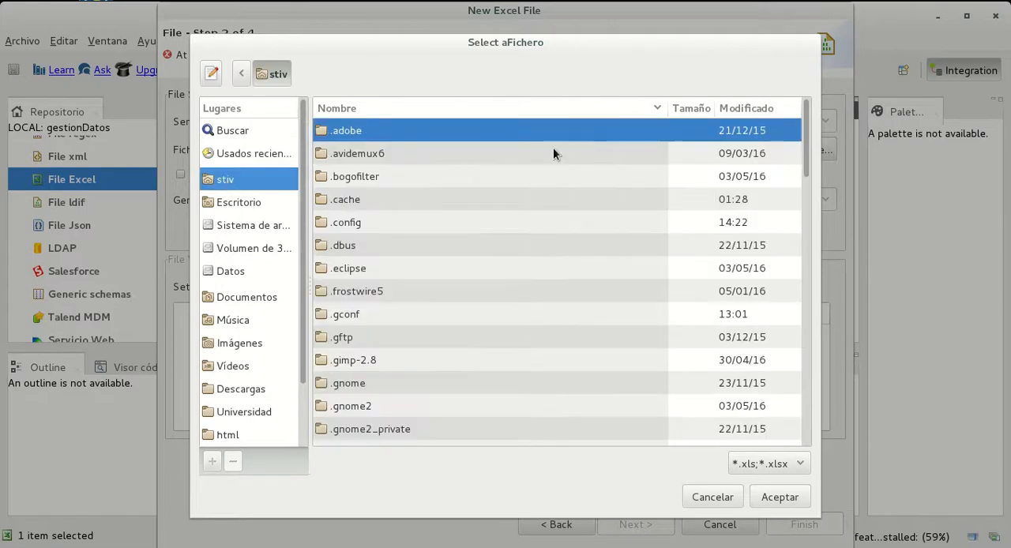
scroll(554, 206, "down", 15)
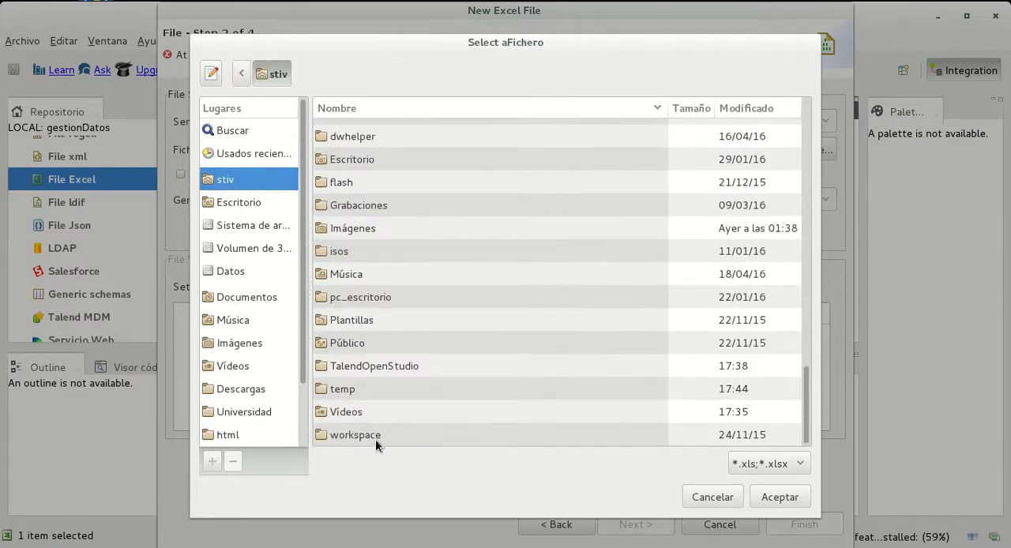
double_click(384, 367)
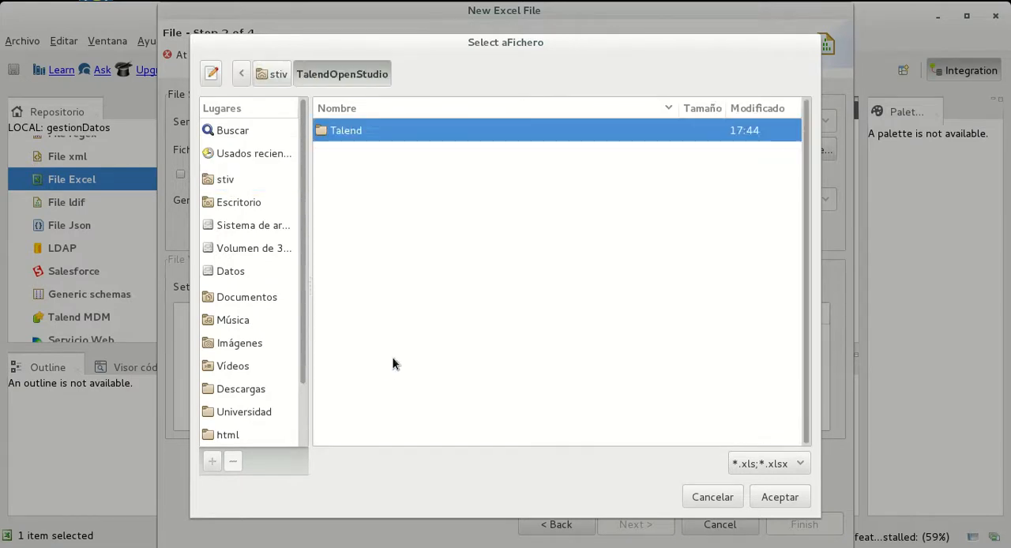
double_click(359, 136)
double_click(355, 268)
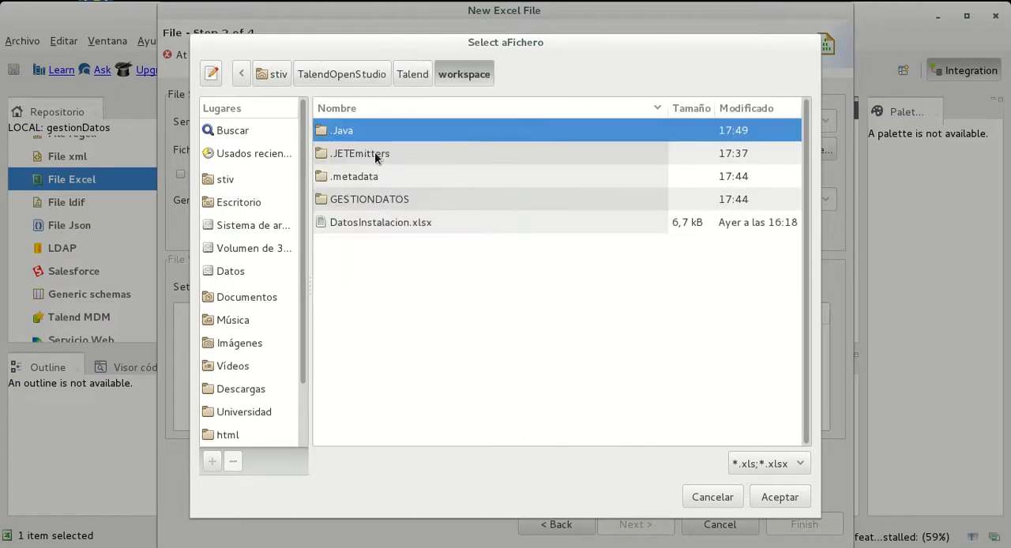
left_click(373, 225)
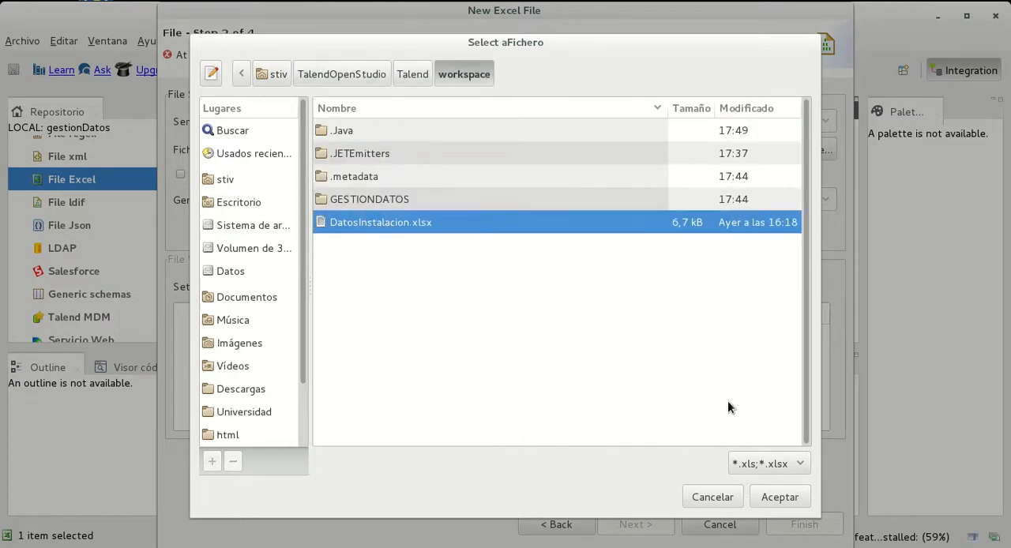
left_click(789, 500)
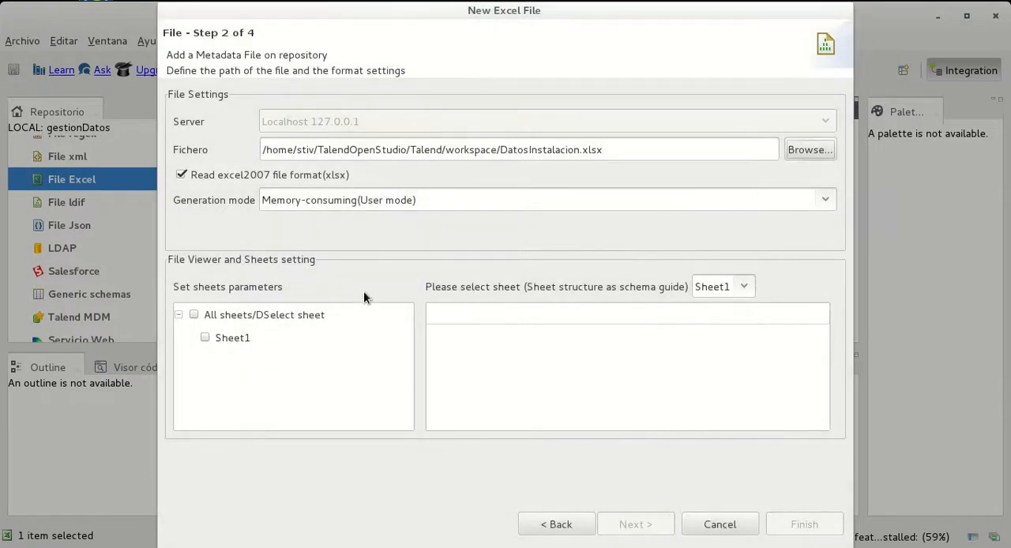
Include all sheets with Sheet1 as schema guide, try the generation mode "Less memory consumed for large excel(Event mode)", and cancel the Excel file wizard
left_click(194, 315)
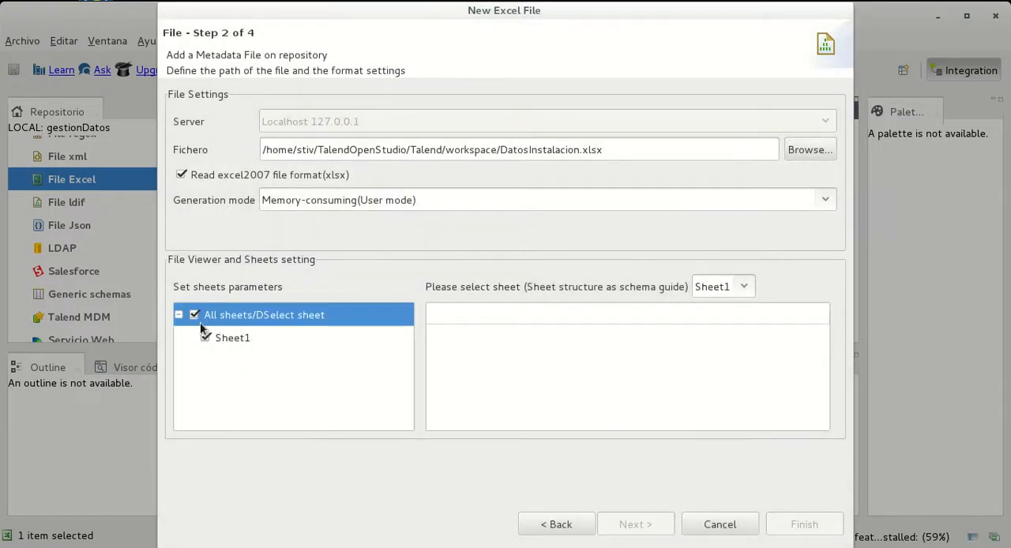
left_click(744, 288)
left_click(733, 310)
left_click(180, 176)
left_click(181, 175)
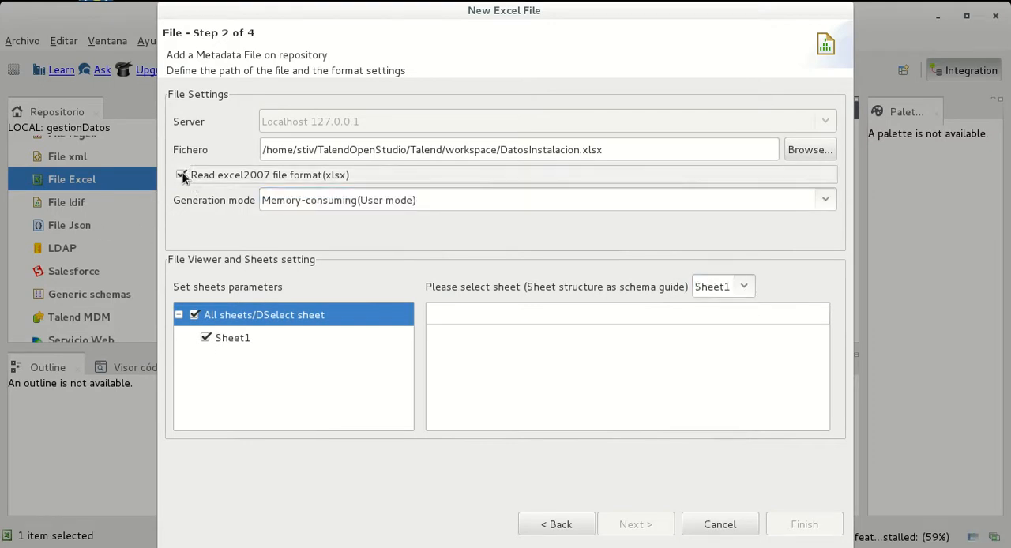
left_click(825, 200)
left_click(501, 251)
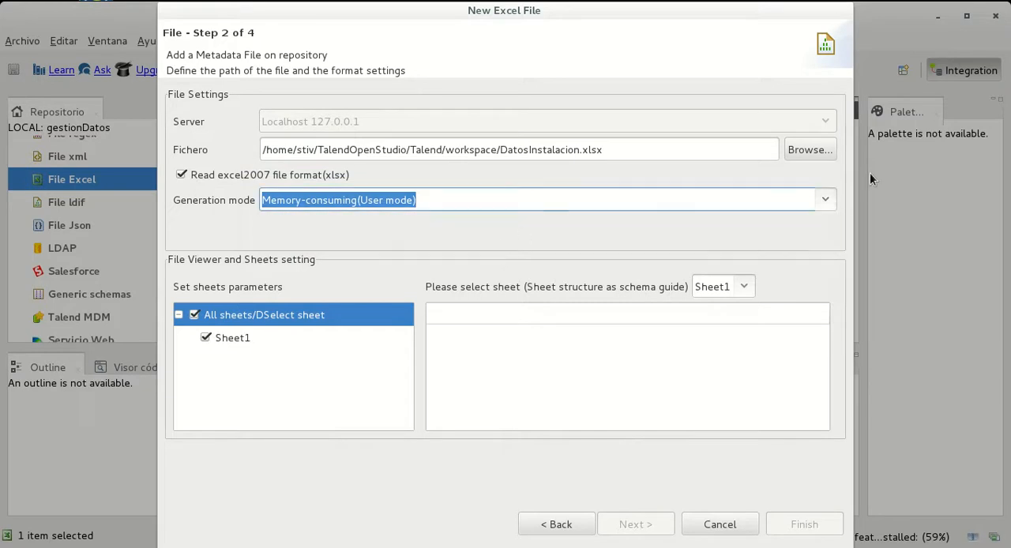
left_click(826, 199)
left_click(431, 241)
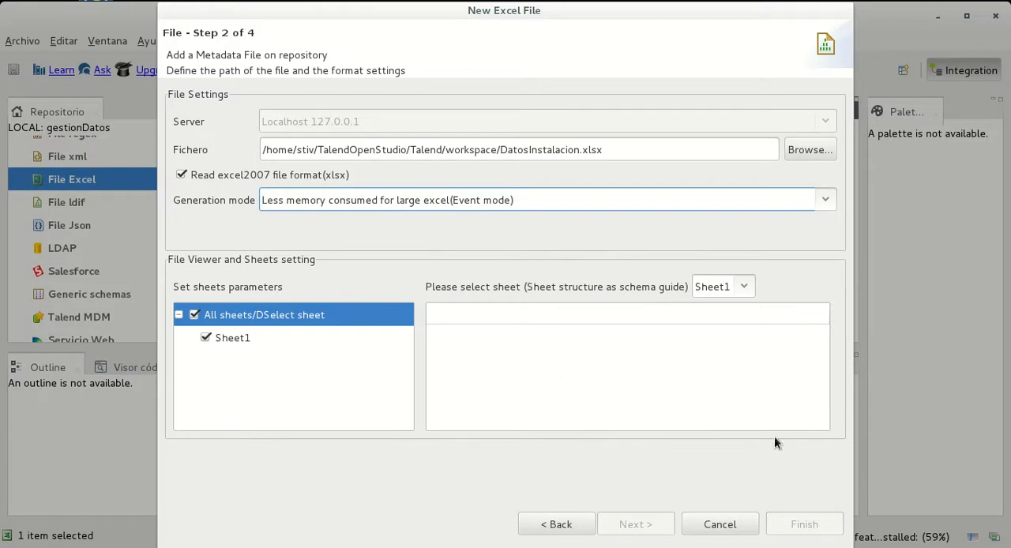
key("Tab")
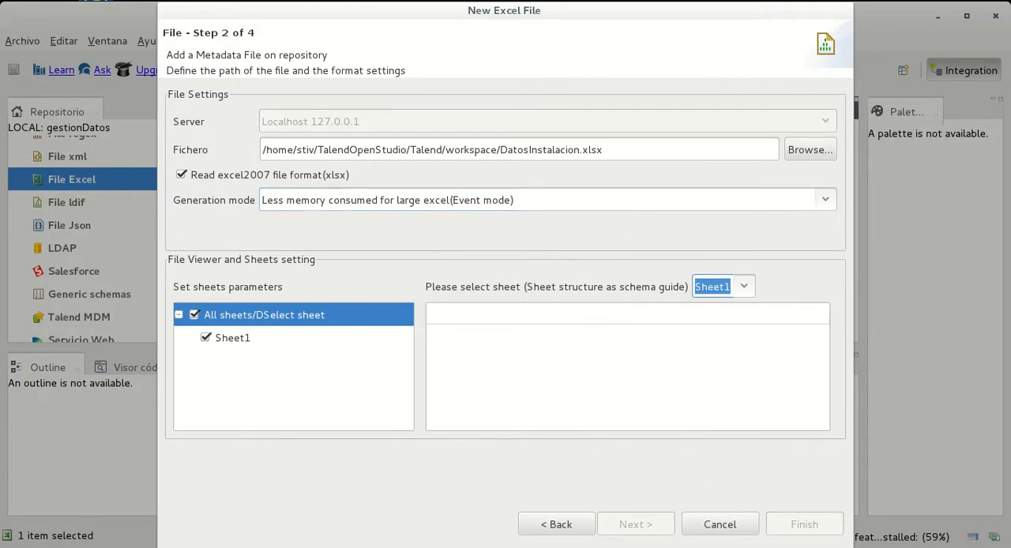
left_click(720, 526)
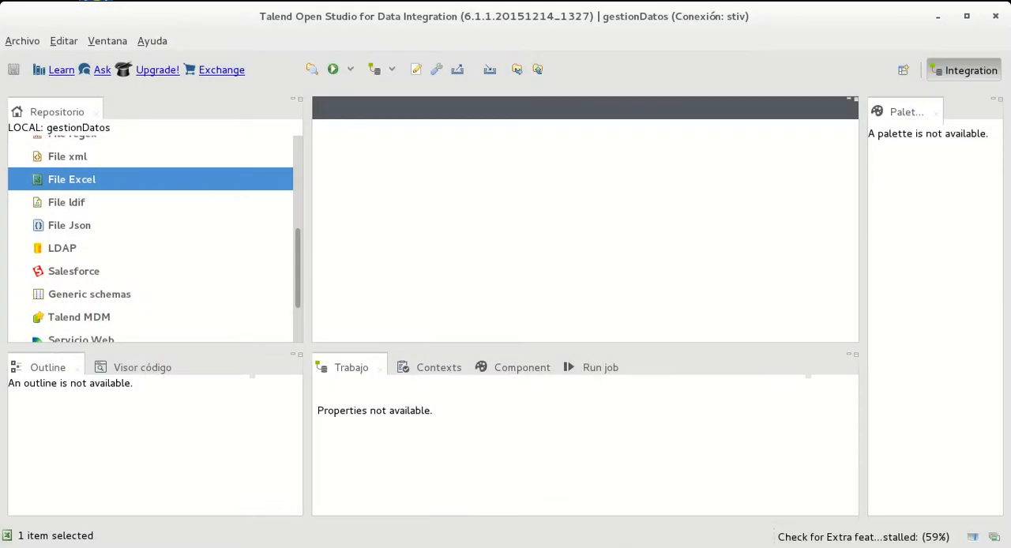
Switch to the file manager and open the TalendOpenStudio/Talend/workspace folder in the home folder
key("super")
left_click(21, 333)
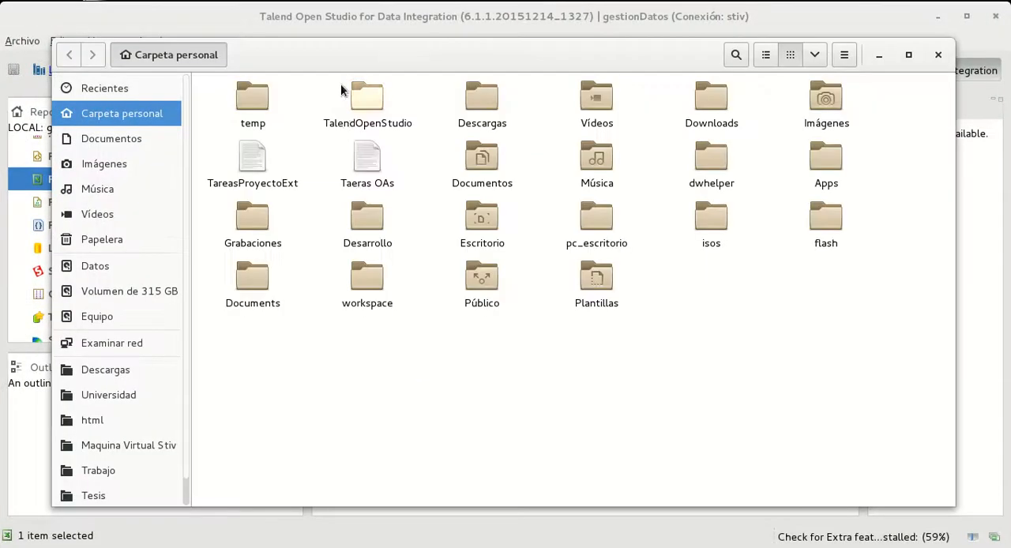
double_click(366, 94)
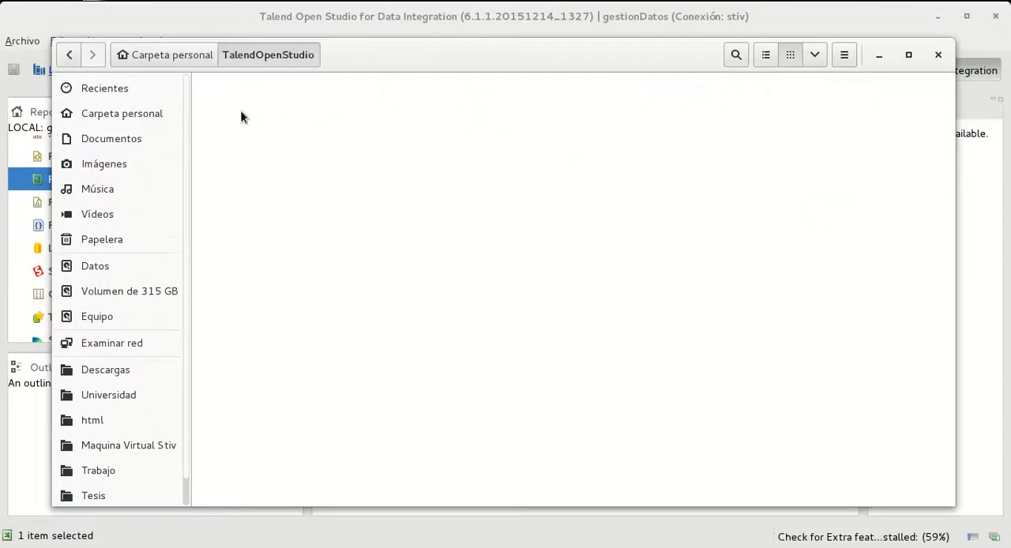
double_click(241, 117)
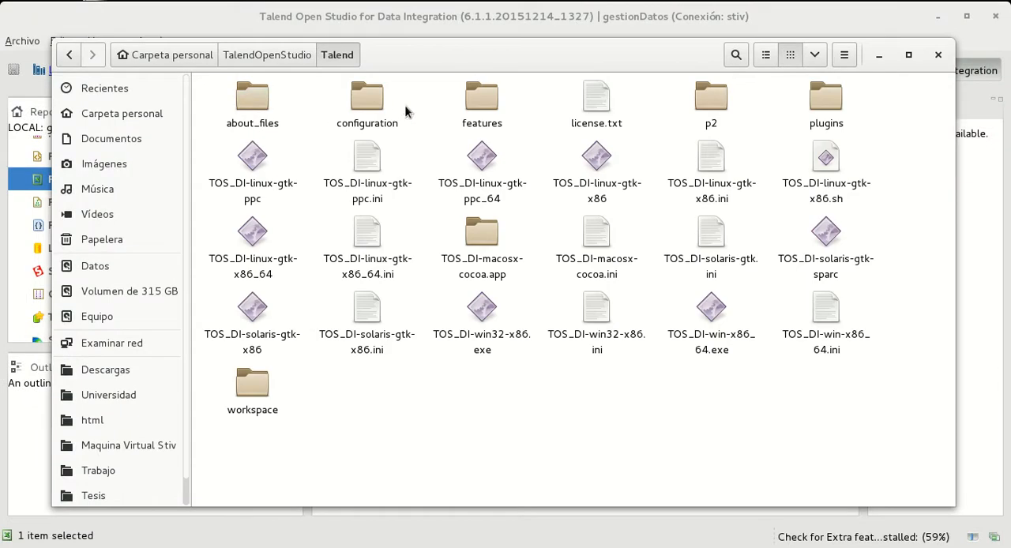
double_click(257, 391)
Try to move DatosInstalacion.xlsx from workspace into the GESTIONDATOS folder and look through the project's folders
left_click(253, 98)
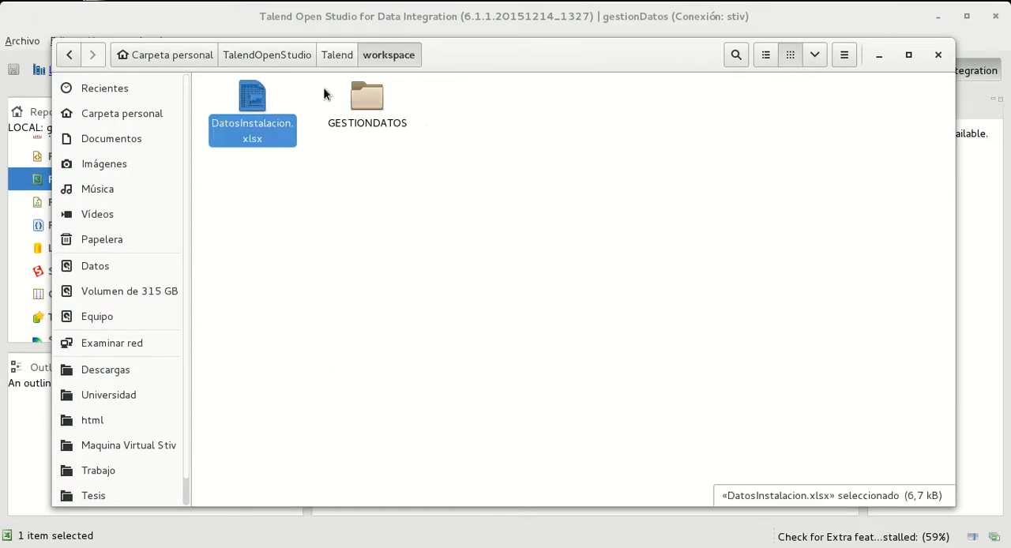
left_click_drag(273, 97, 395, 158)
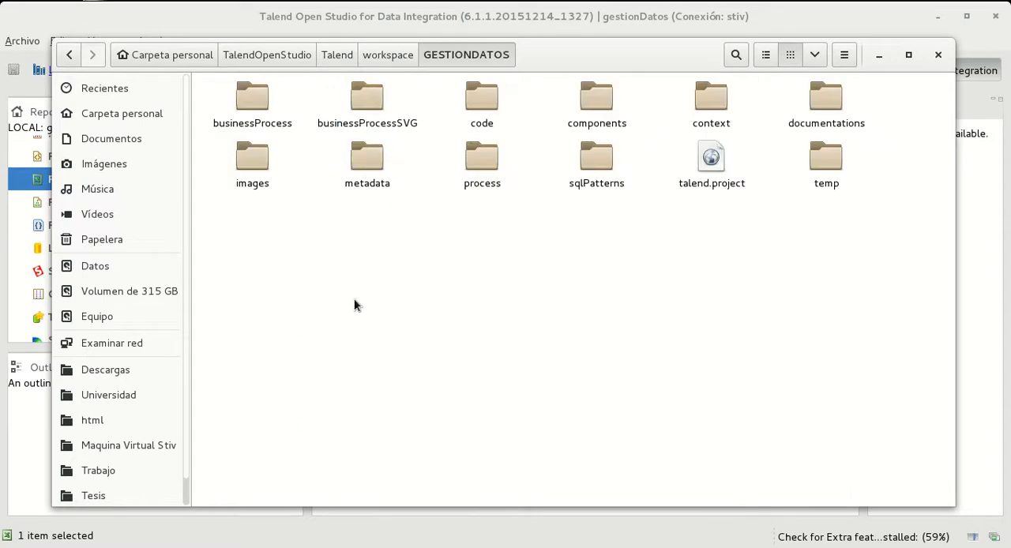
left_click(390, 54)
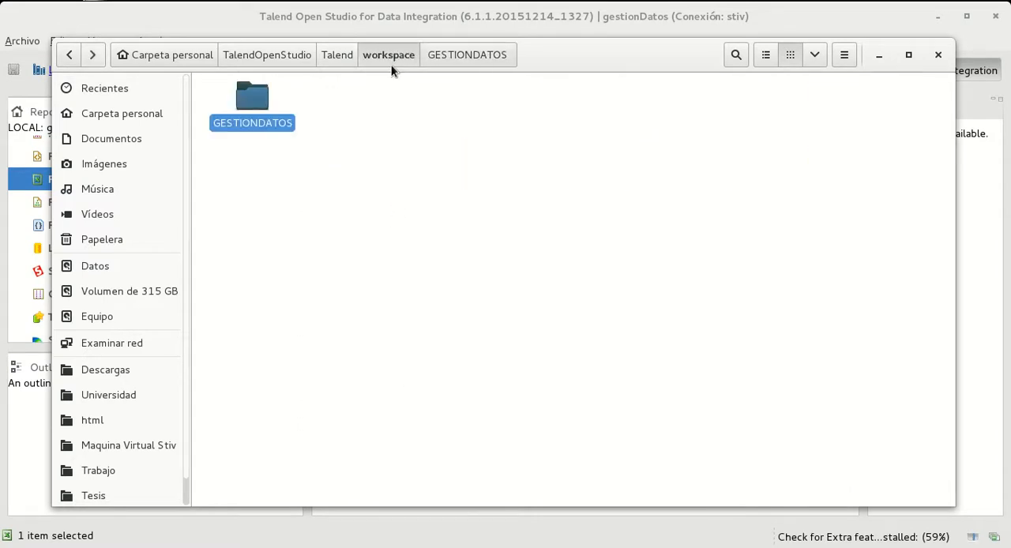
double_click(243, 105)
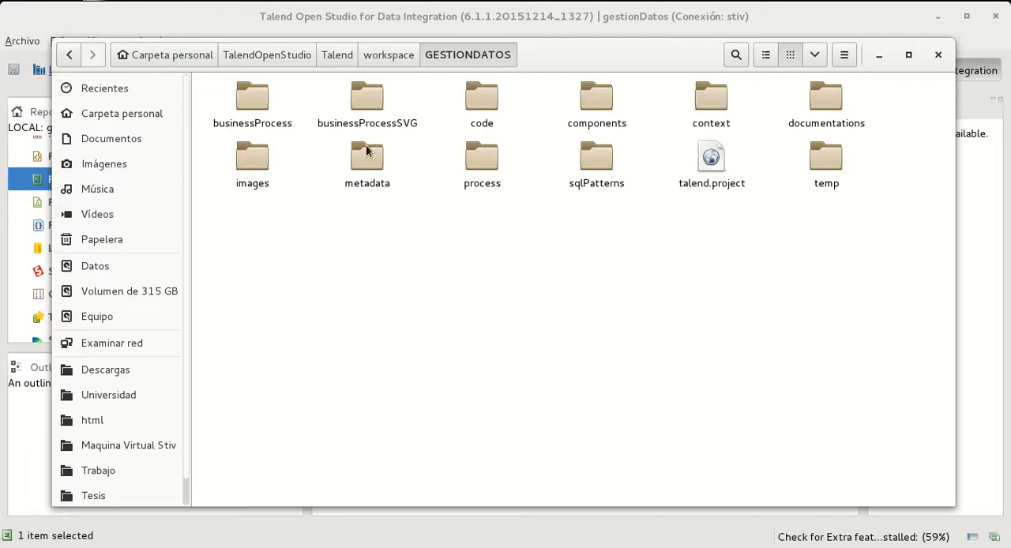
double_click(377, 172)
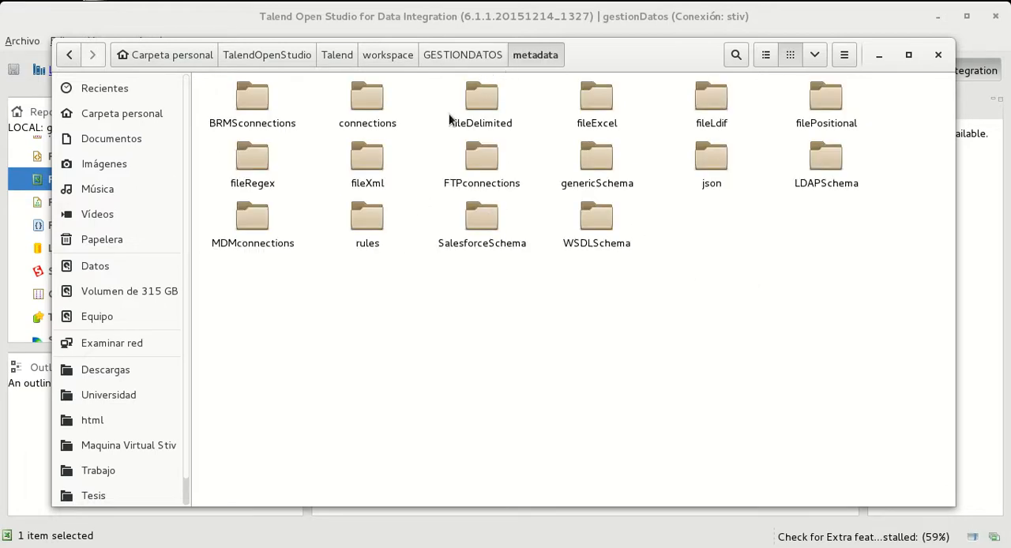
left_click(474, 54)
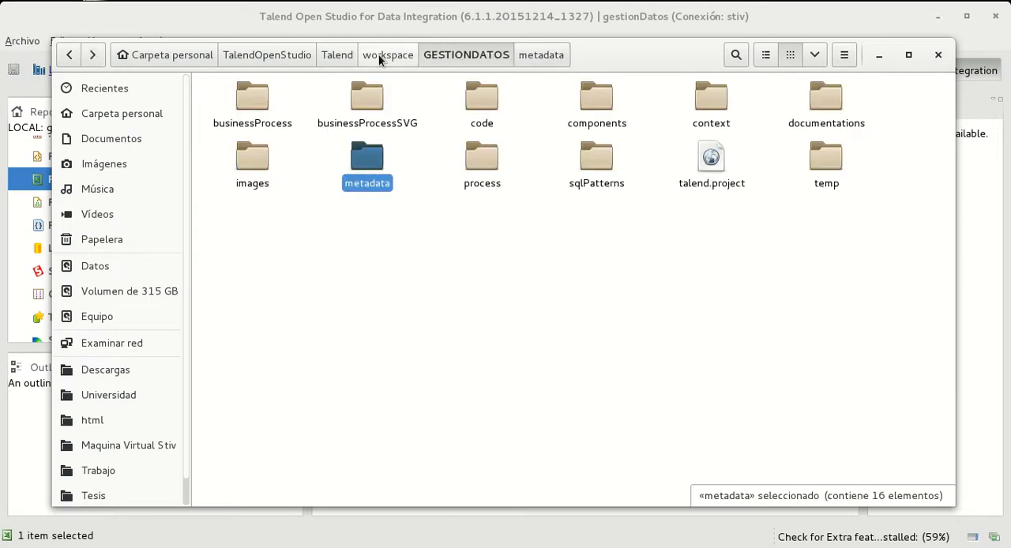
left_click(379, 54)
left_click(331, 54)
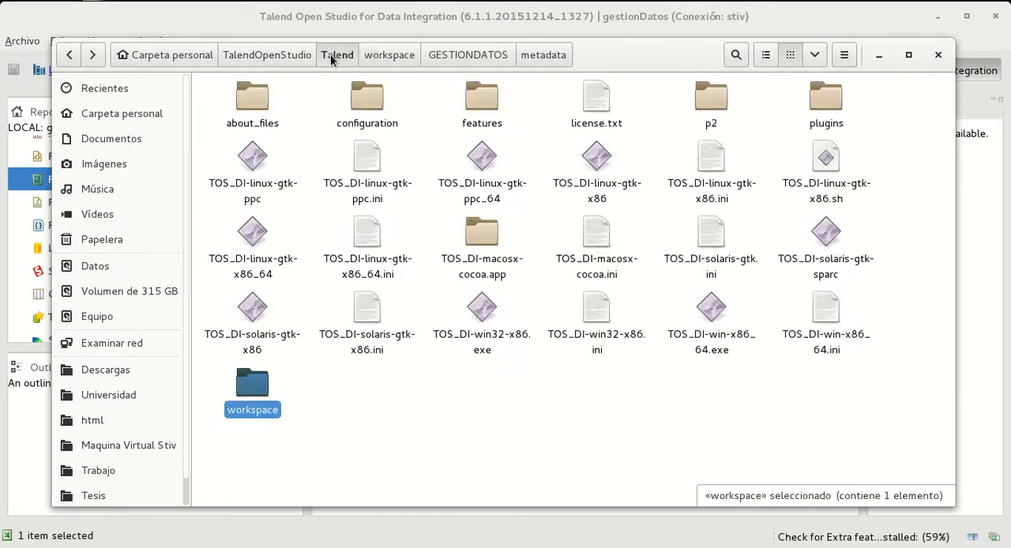
left_click(414, 56)
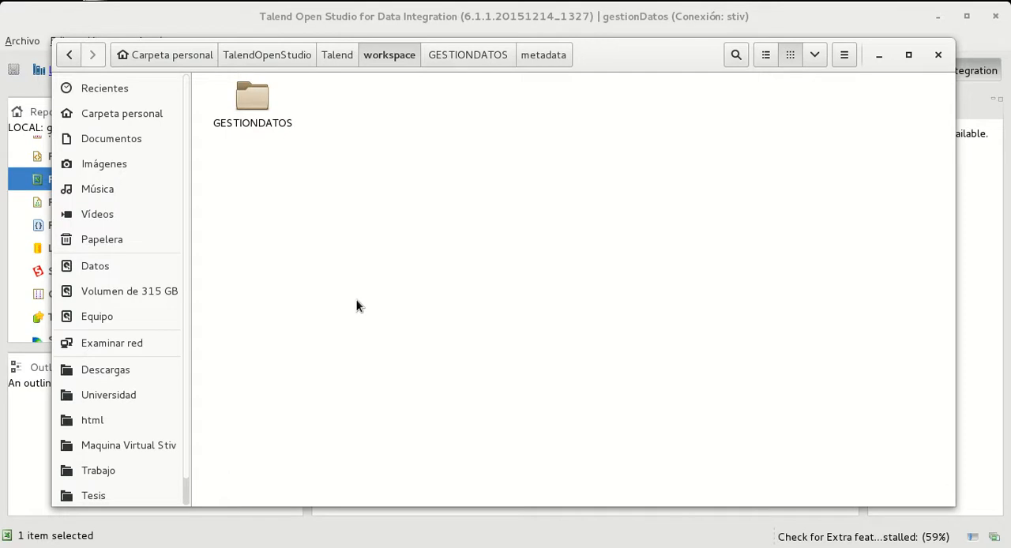
Return DatosInstalacion.xlsx to the workspace folder
left_click(244, 111)
left_click_drag(245, 113, 443, 321)
right_click(689, 284)
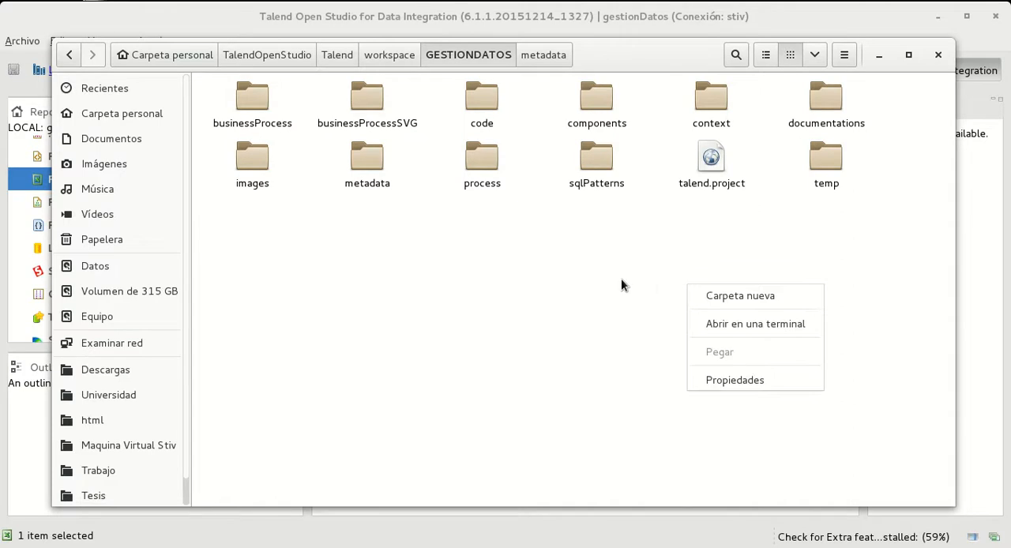
left_click(678, 324)
left_click(399, 55)
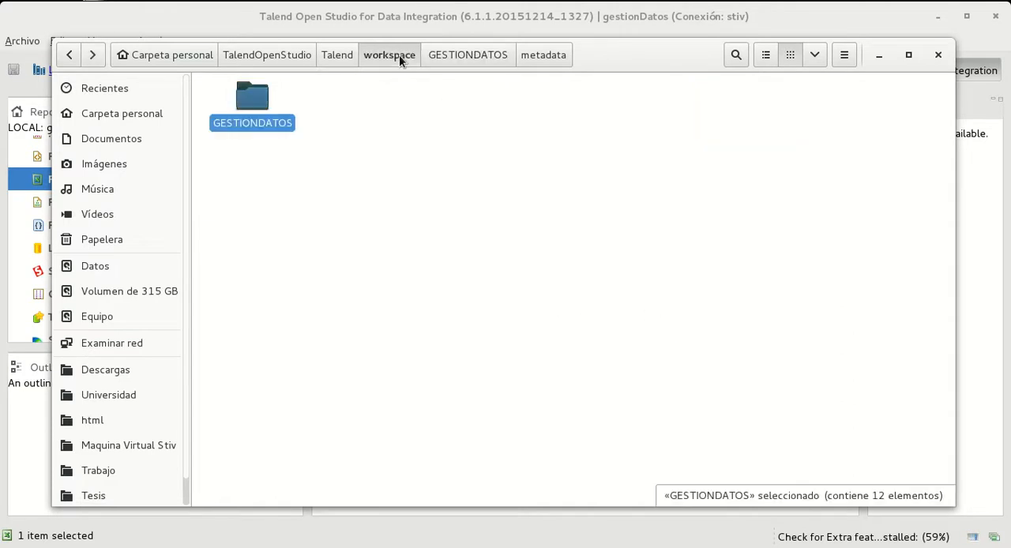
left_click(417, 156)
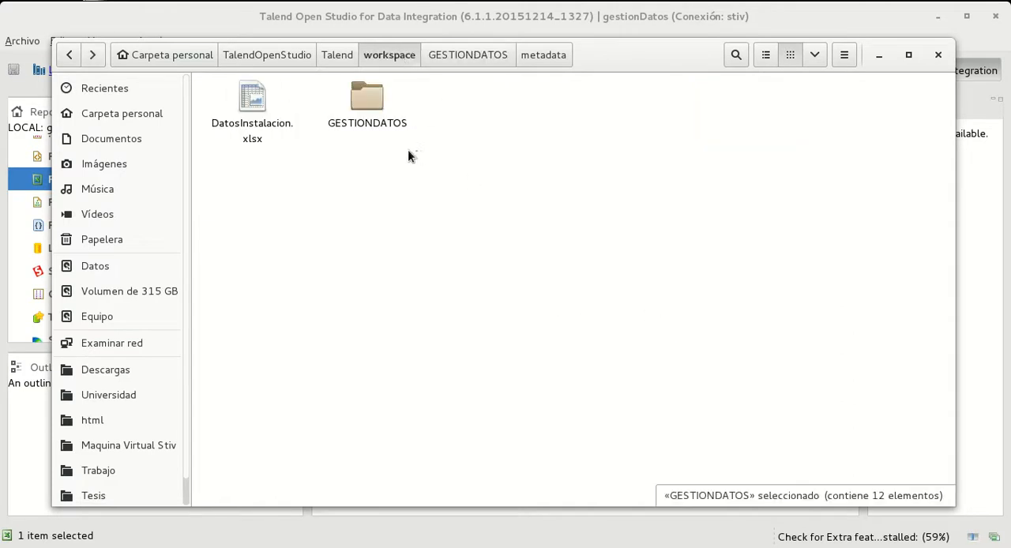
Move DatosInstalacion.xlsx from the workspace folder up to the TalendOpenStudio folder and switch back to Talend Open Studio
left_click(245, 100)
left_click_drag(242, 99, 369, 239)
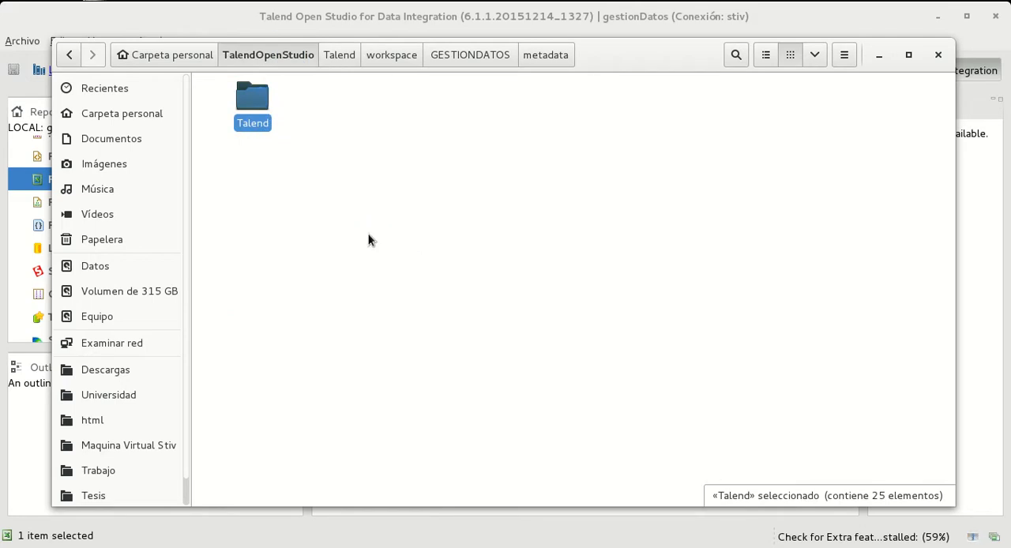
key("alt+Tab")
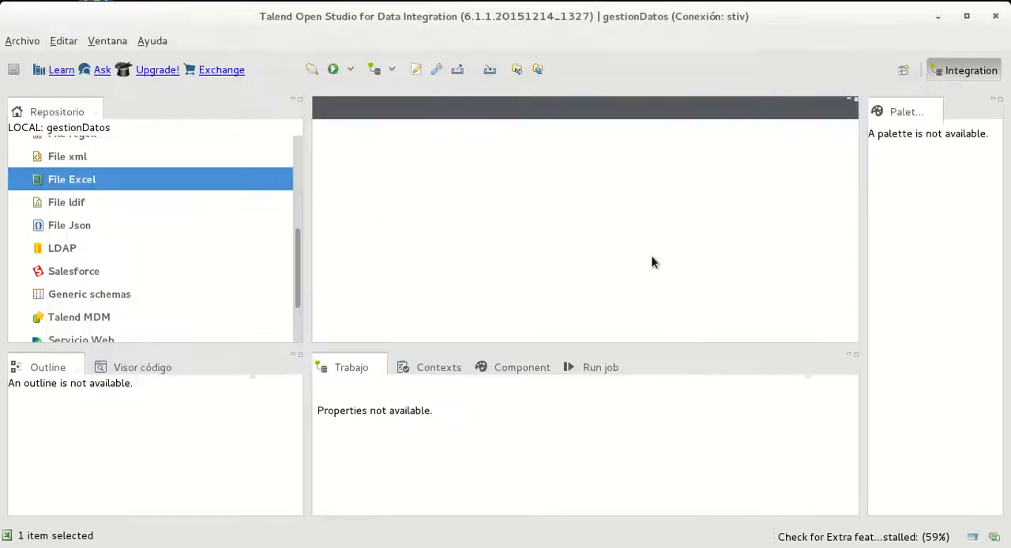
Create a new Excel file entry in the repository with DatosExcel as both its name and purpose
right_click(53, 184)
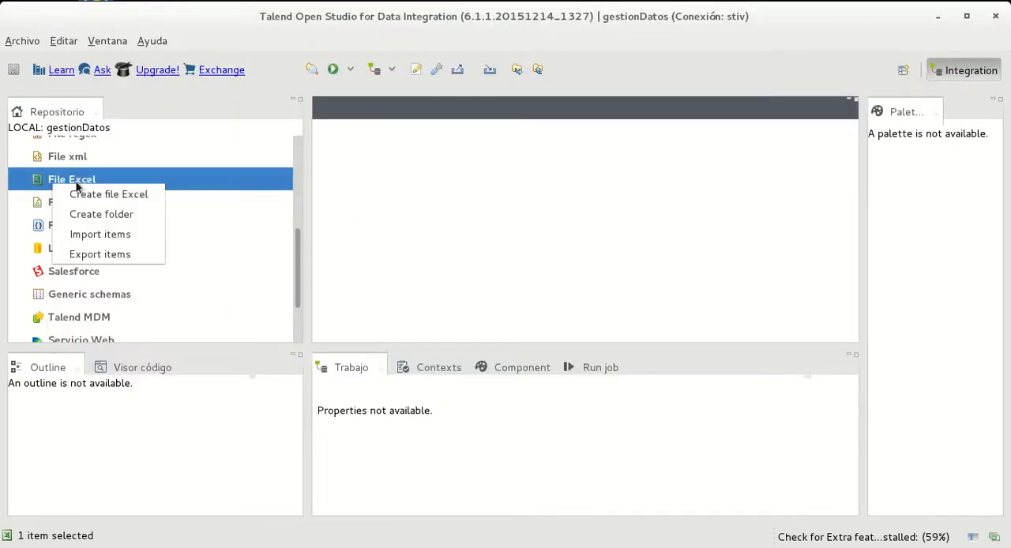
left_click(126, 195)
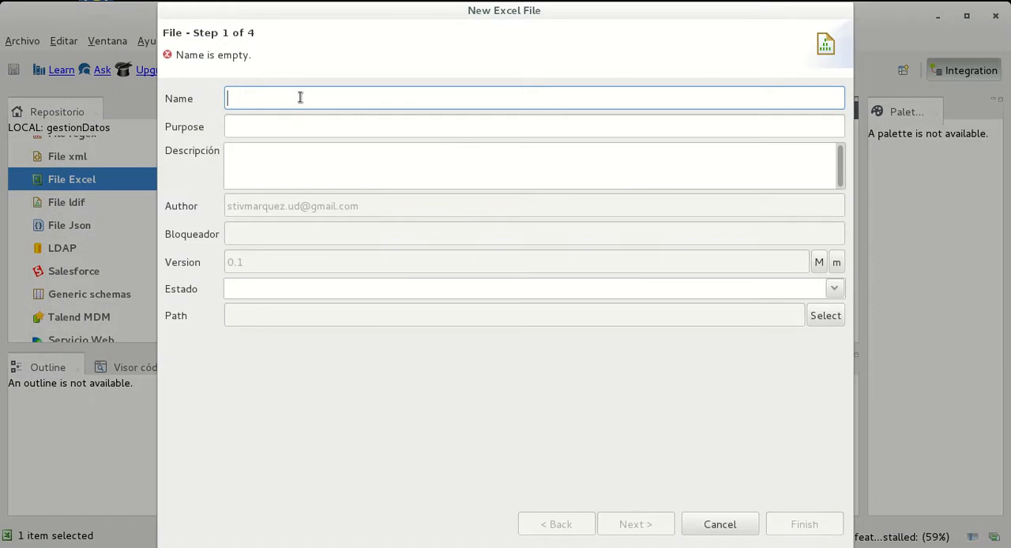
type("Datos")
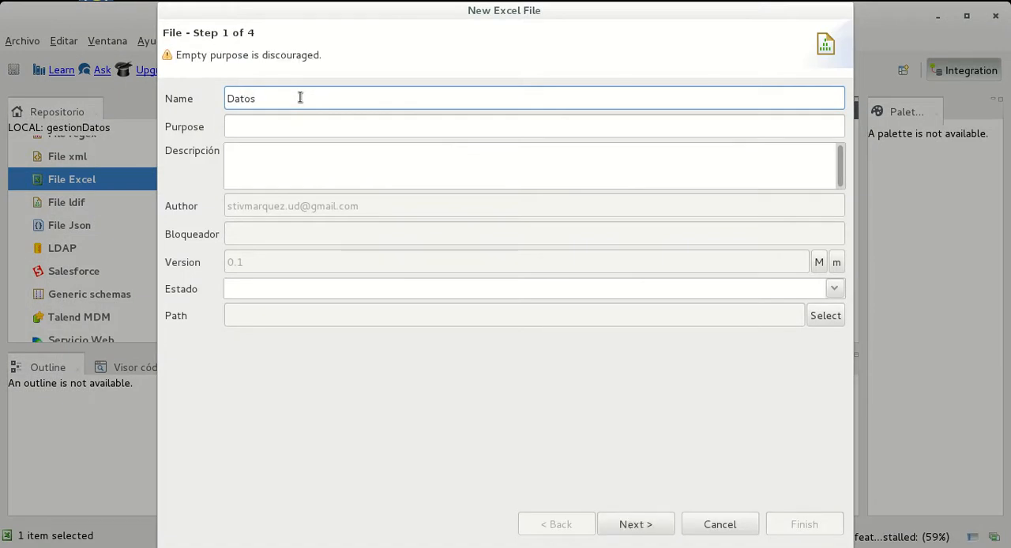
type("Excel")
left_click_drag(300, 98, 208, 120)
key("ctrl+c")
left_click(312, 128)
key("ctrl+v")
Enter the description "Datos Beneficiarios y Datos Instalación" for the Excel file entry and continue to the file settings
left_click(326, 152)
type("Dat")
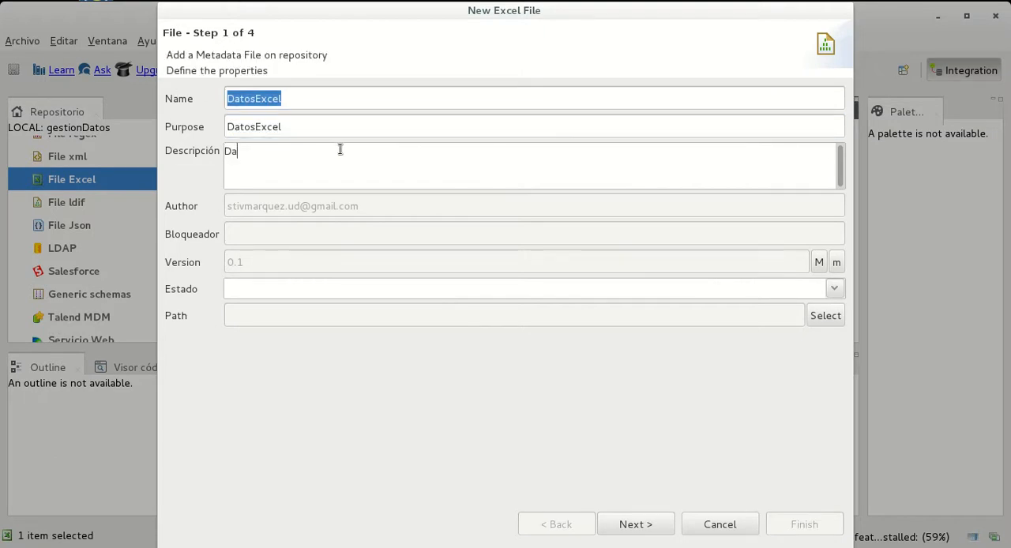
type("os Beneficiarios y Datos Int")
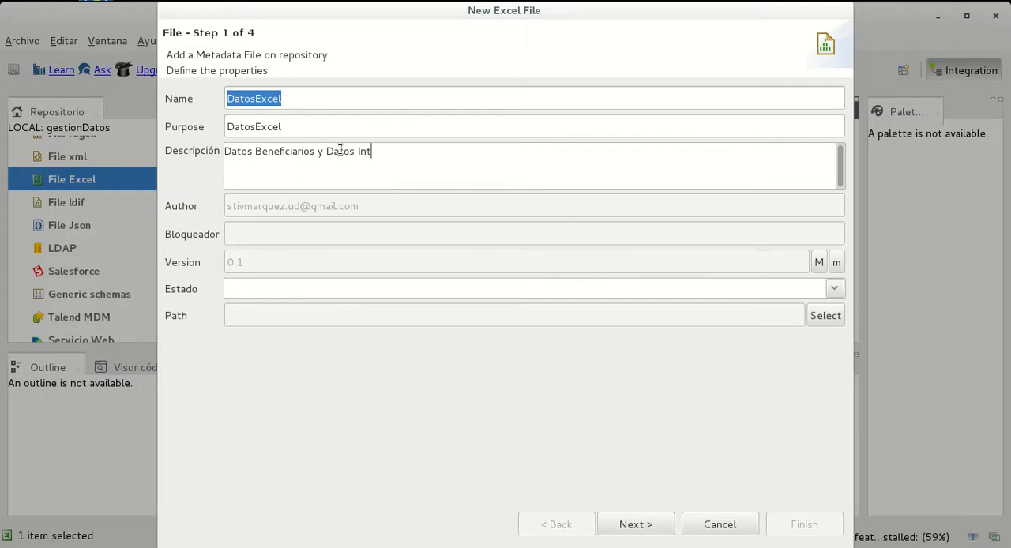
key("BackSpace")
type("st")
key("BackSpace")
type("ón")
left_click(637, 524)
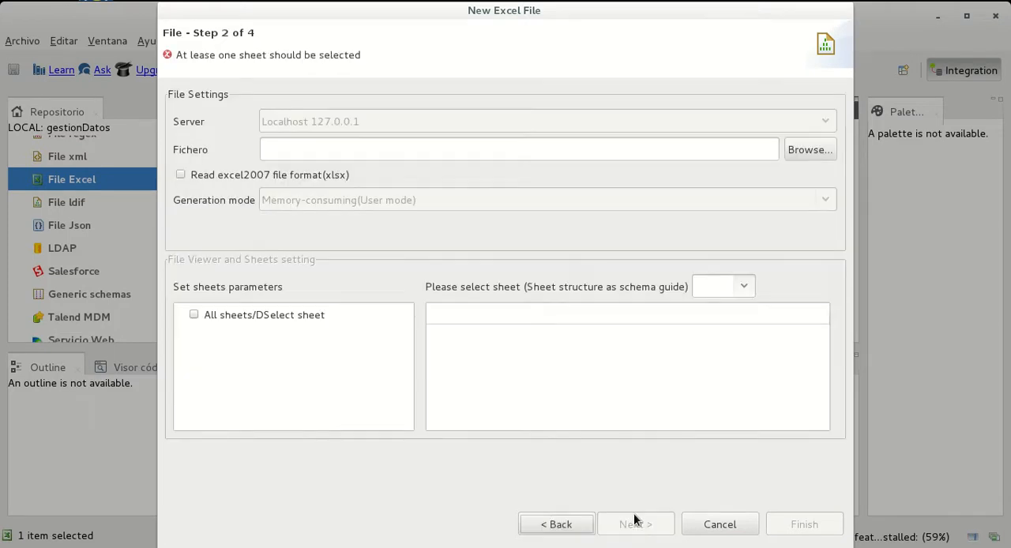
Choose DatosInstalacion.xlsx from the TalendOpenStudio folder in the home folder as the source file
left_click(808, 150)
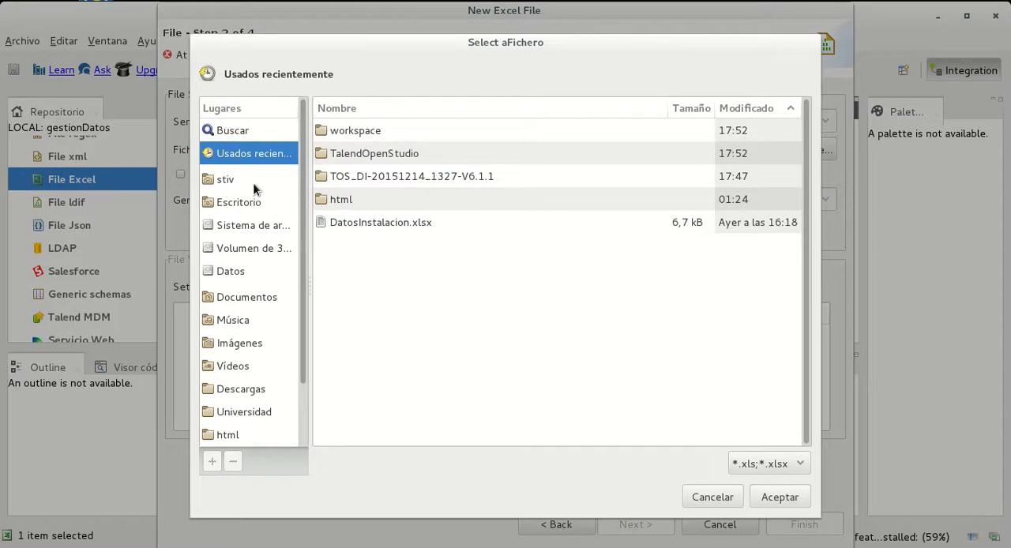
left_click(239, 183)
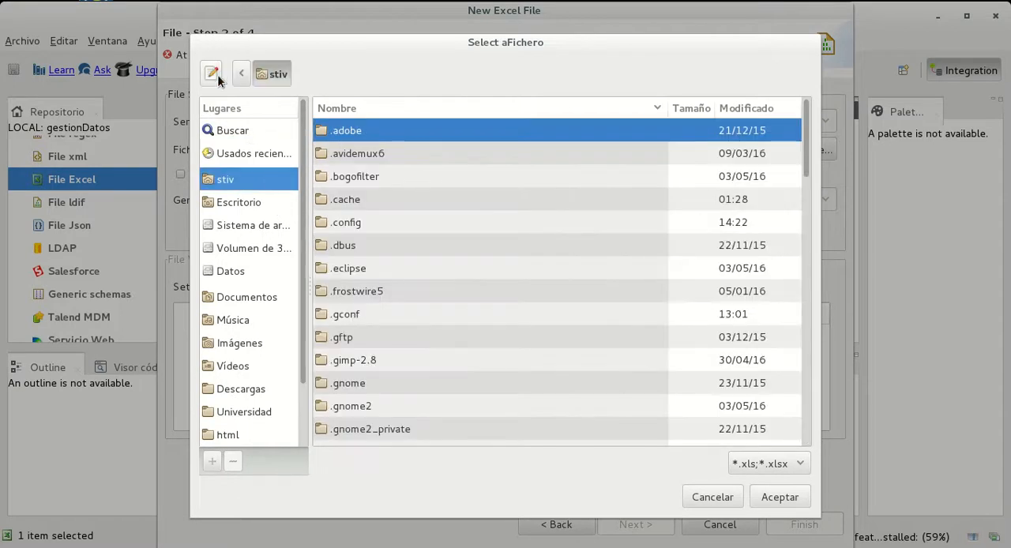
left_click(242, 75)
scroll(411, 300, "down", 10)
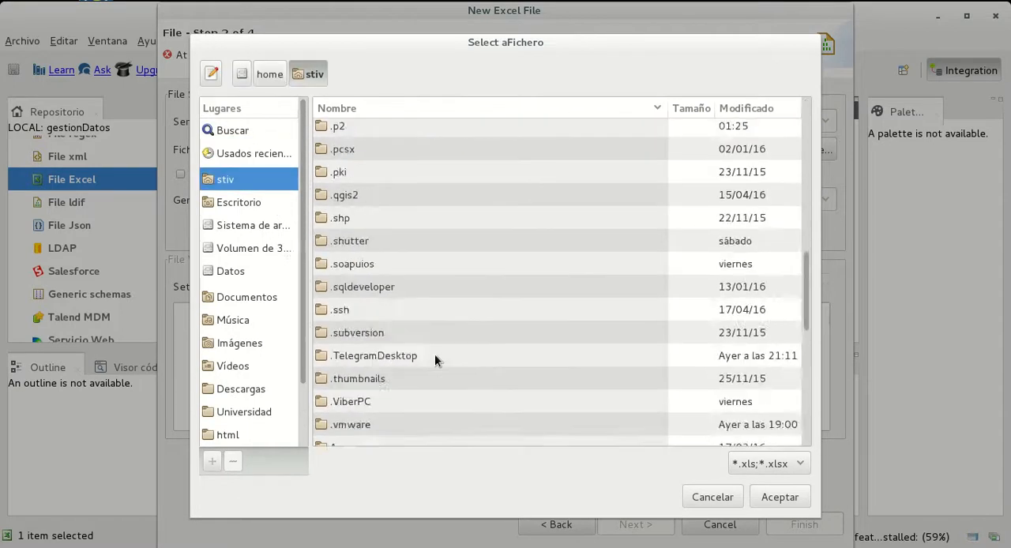
left_click(438, 386)
double_click(390, 366)
left_click(372, 156)
left_click(780, 497)
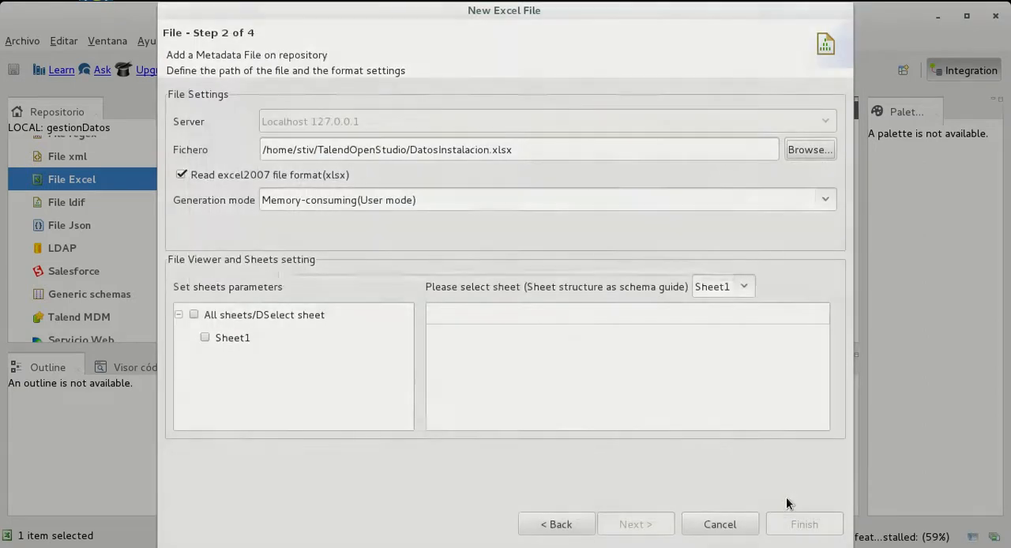
Include all sheets, set the generation mode to "Less memory consumed for large excel(Event mode)", and use Sheet1 as the schema guide
left_click(261, 197)
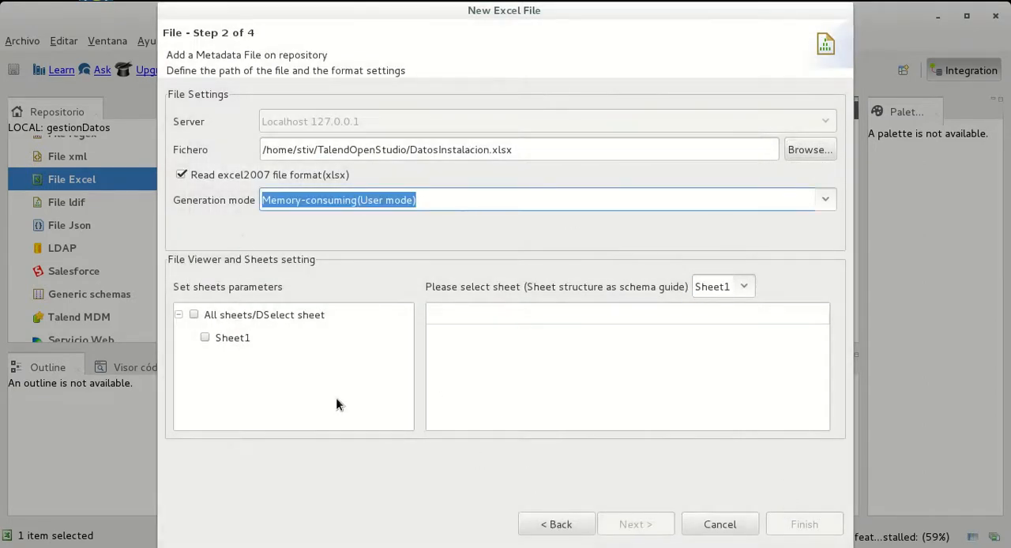
left_click(207, 316)
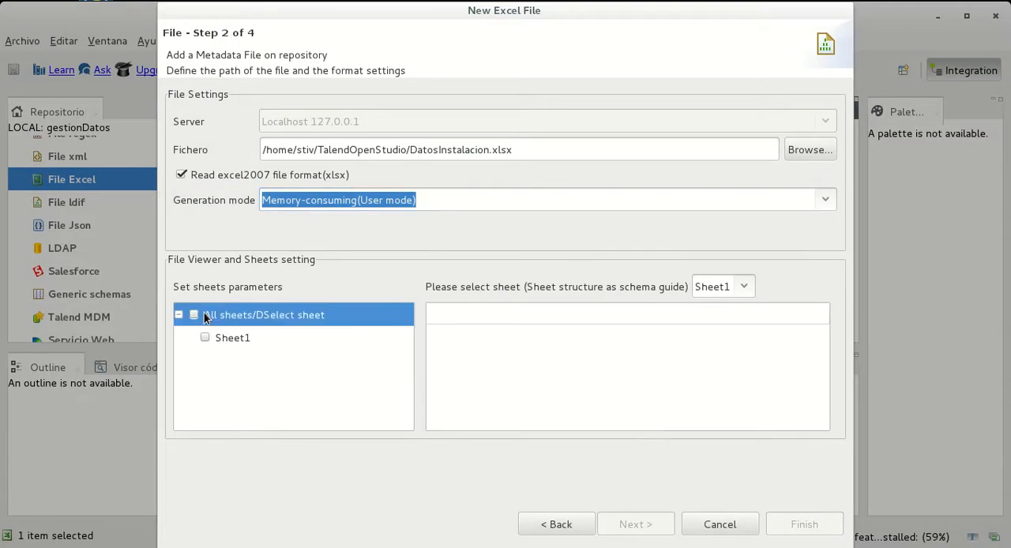
left_click(195, 315)
left_click(829, 200)
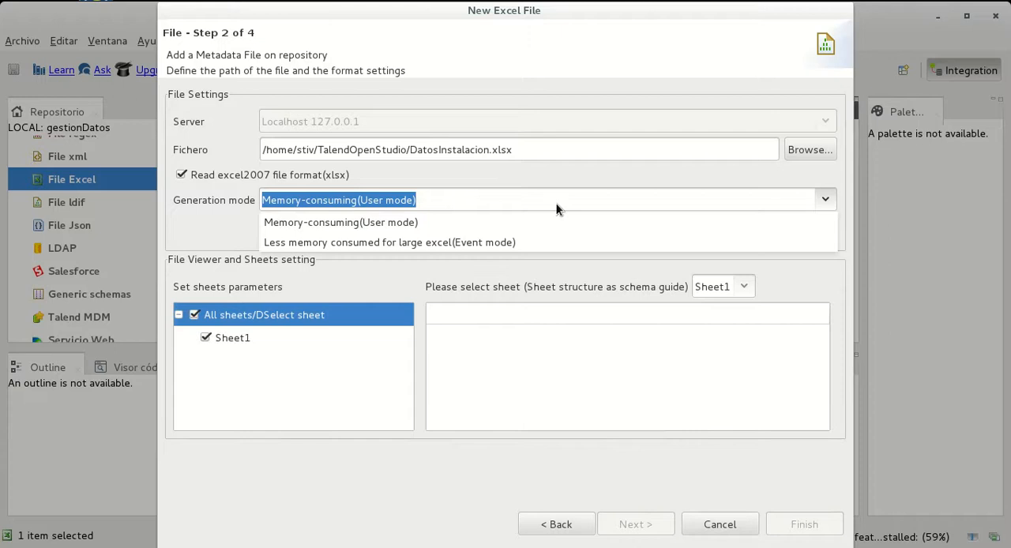
left_click(541, 250)
left_click(744, 287)
left_click(713, 311)
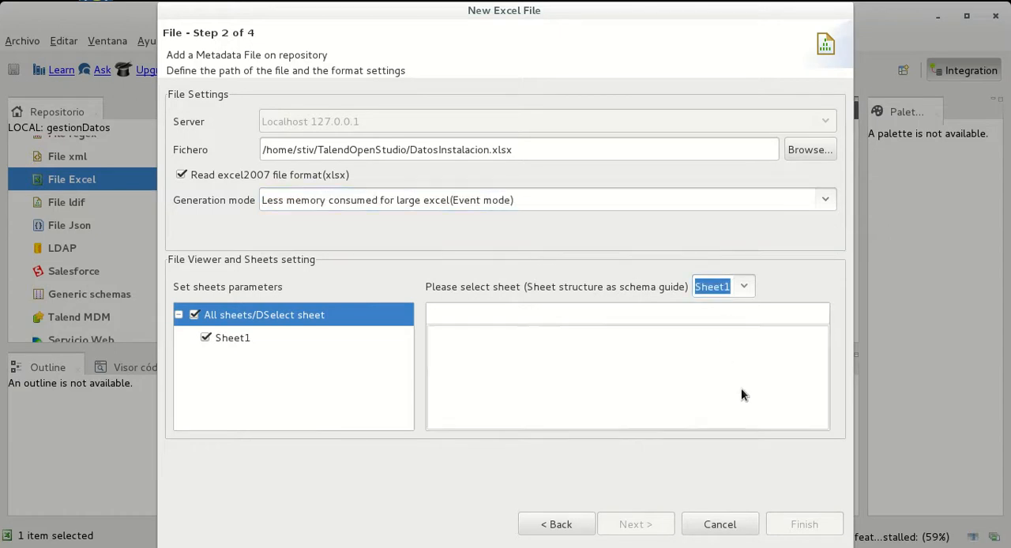
Toggle reading of the Excel 2007 (xlsx) format off and on again and recheck the Sheet1 schema guide selection
left_click(221, 171)
left_click(221, 171)
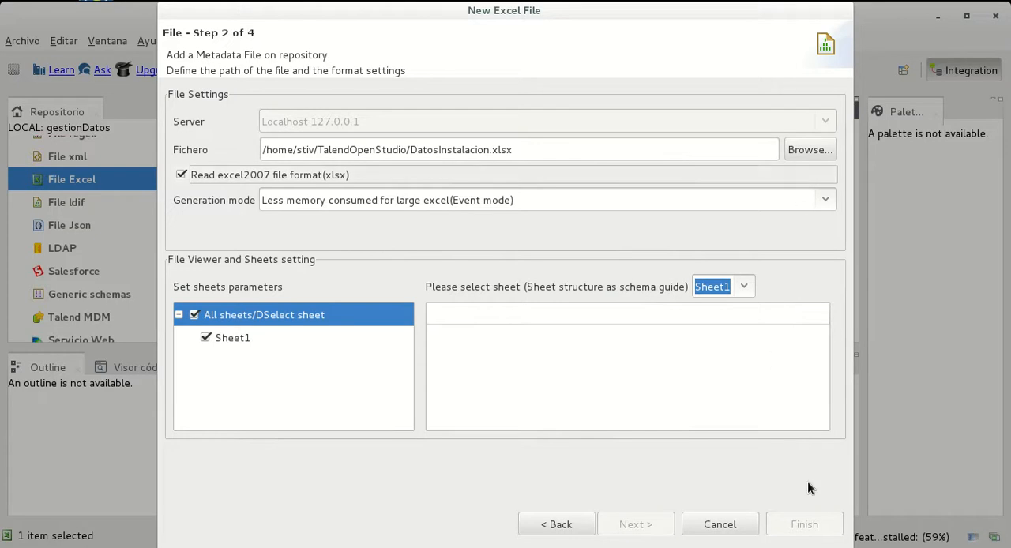
left_click(711, 286)
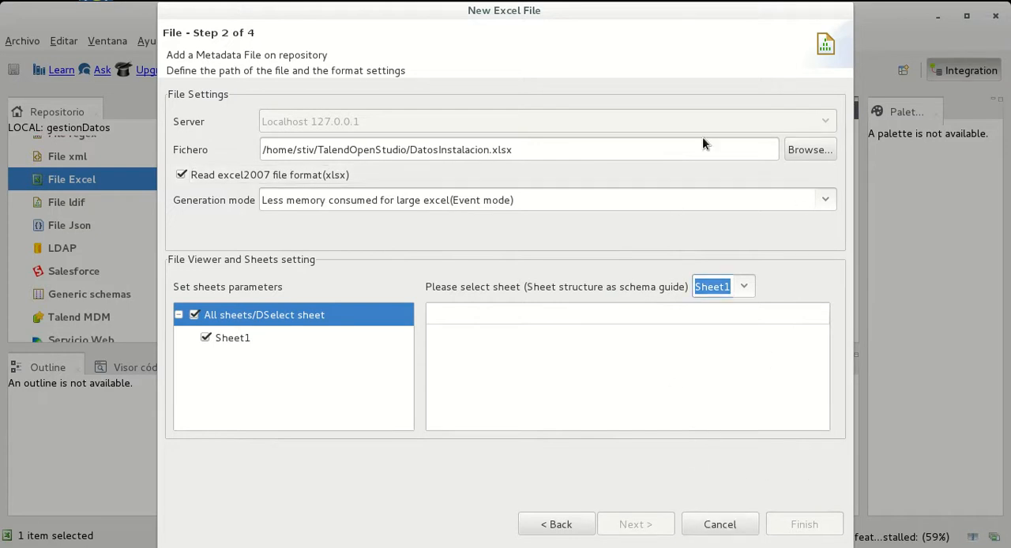
mouse_move(692, 546)
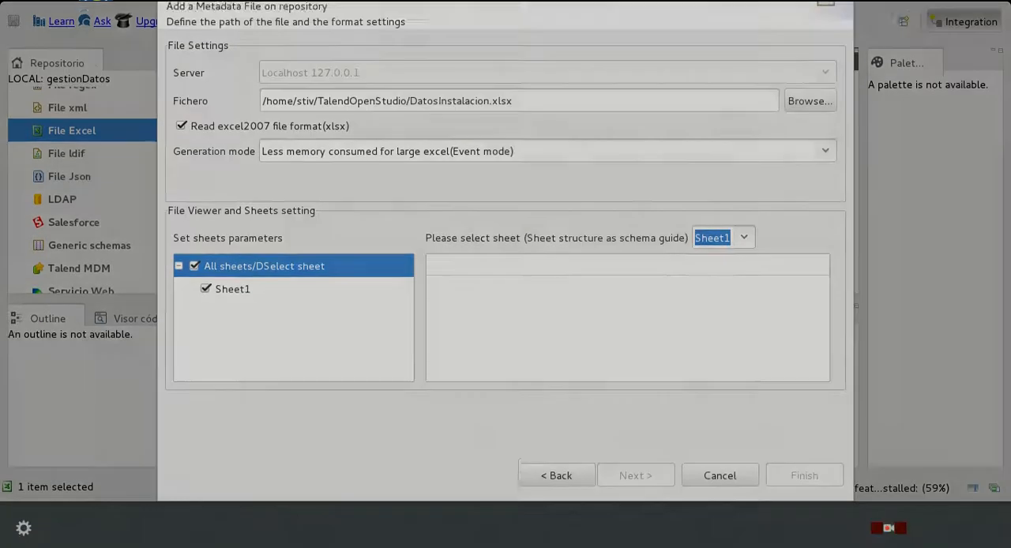
left_click(676, 267)
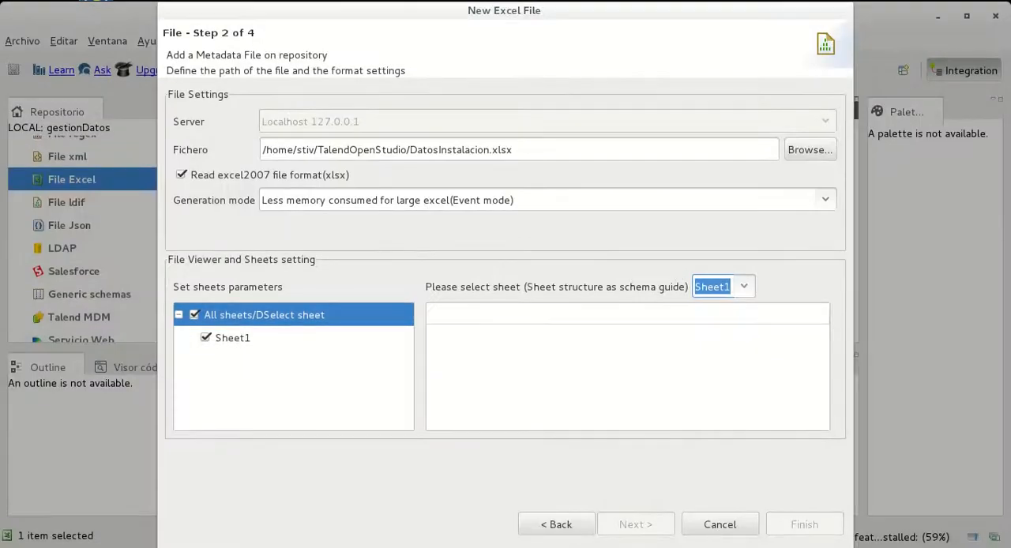
mouse_move(892, 546)
left_click(892, 523)
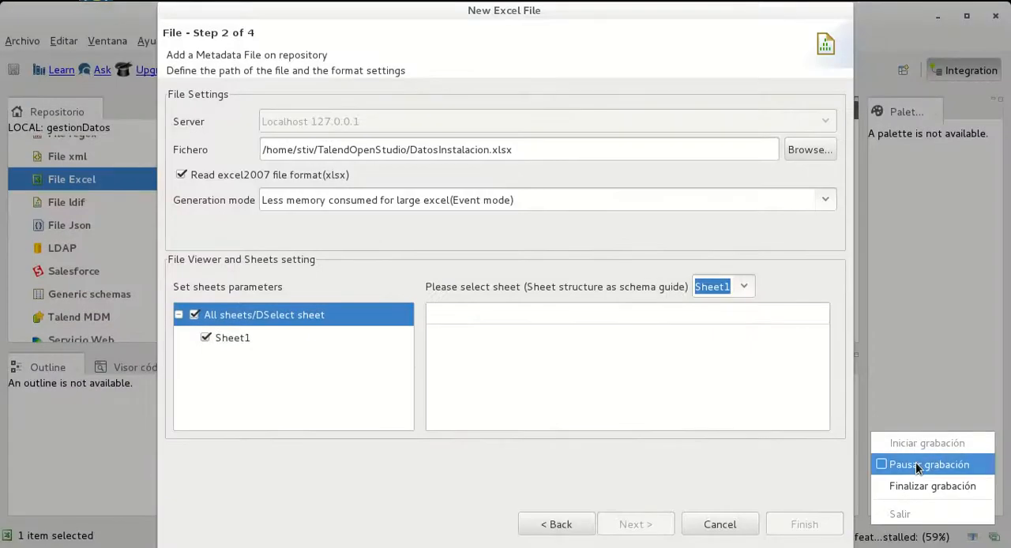
left_click(919, 466)
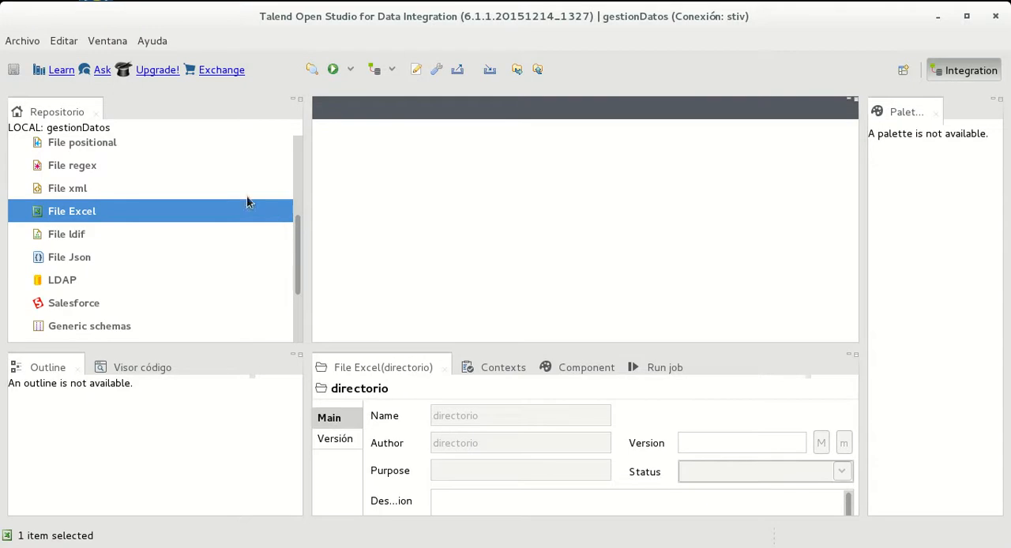
Start a new Excel file metadata entry with "DatosExcel" as both its name and its purpose
right_click(85, 211)
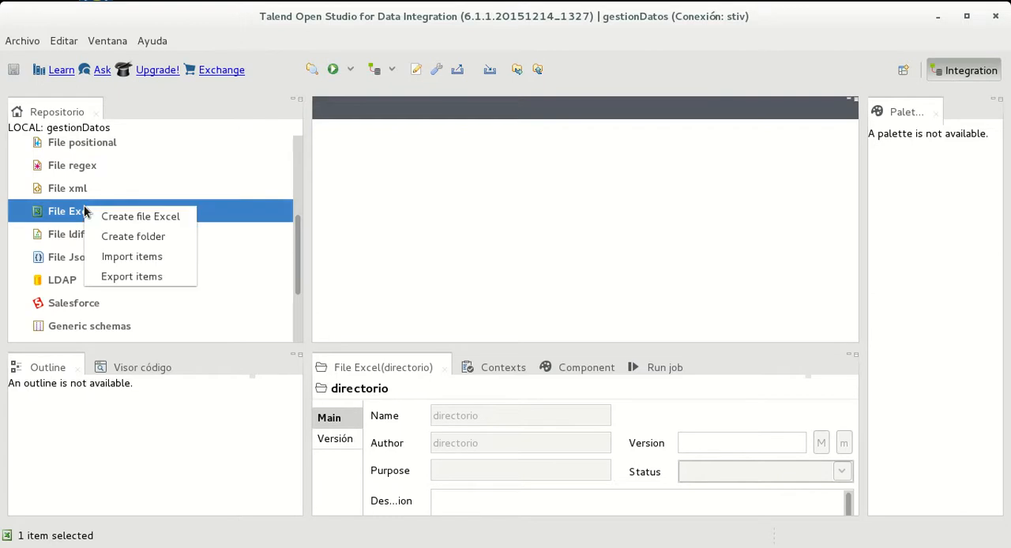
left_click(154, 214)
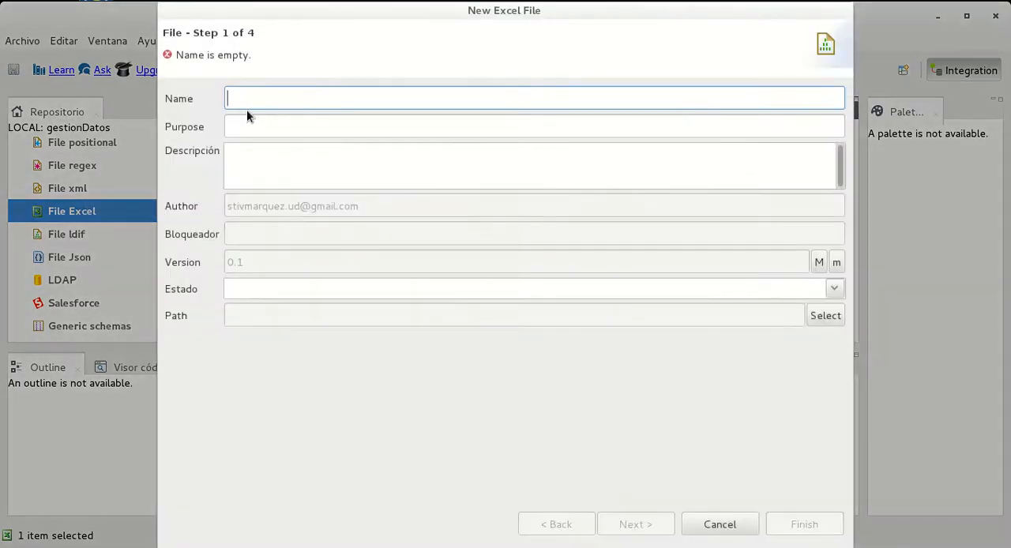
type("De")
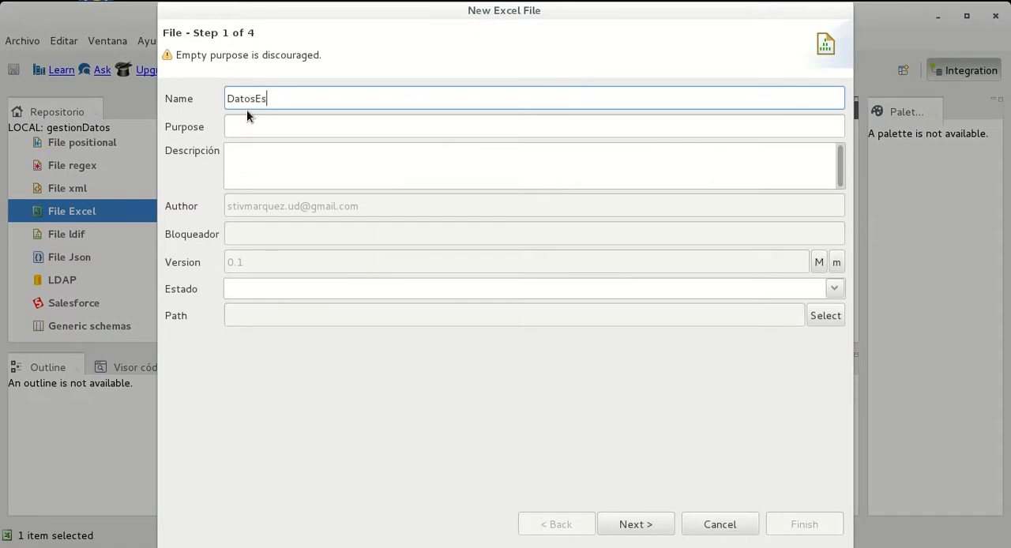
type("tosExcel")
key("shift+Left")
key("shift+Left")
key("shift+Left")
key("shift+Left")
key("shift+Left")
key("shift+Left")
key("shift+Left")
key("shift+Left")
key("shift+Left")
key("shift+Left")
key("ctrl+c")
left_click(259, 124)
key("ctrl+v")
Enter the description "Información Beneficiario y datos inatalaciones Internet" for the Excel file entry
left_click(266, 166)
type("Información Bene")
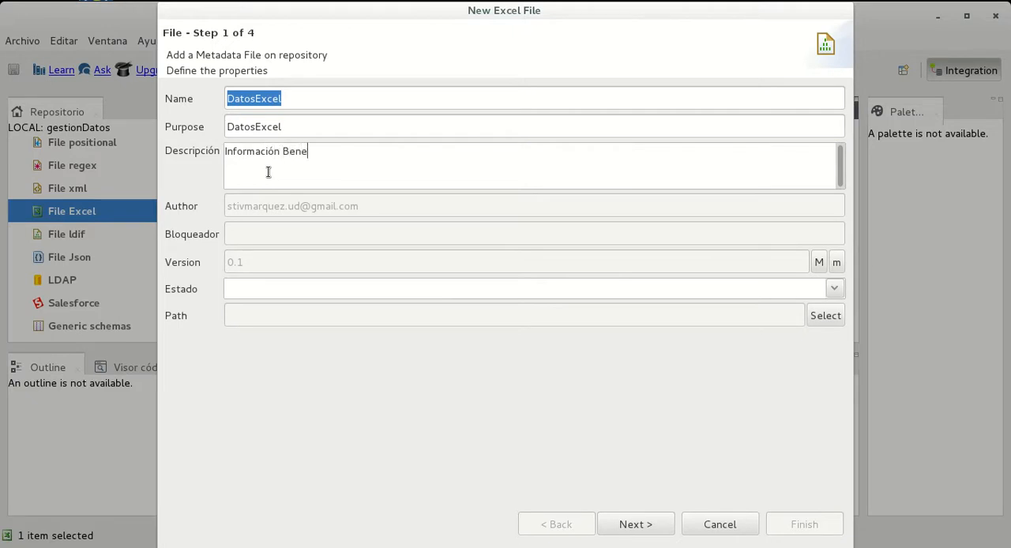
type("ficiario y datos inat")
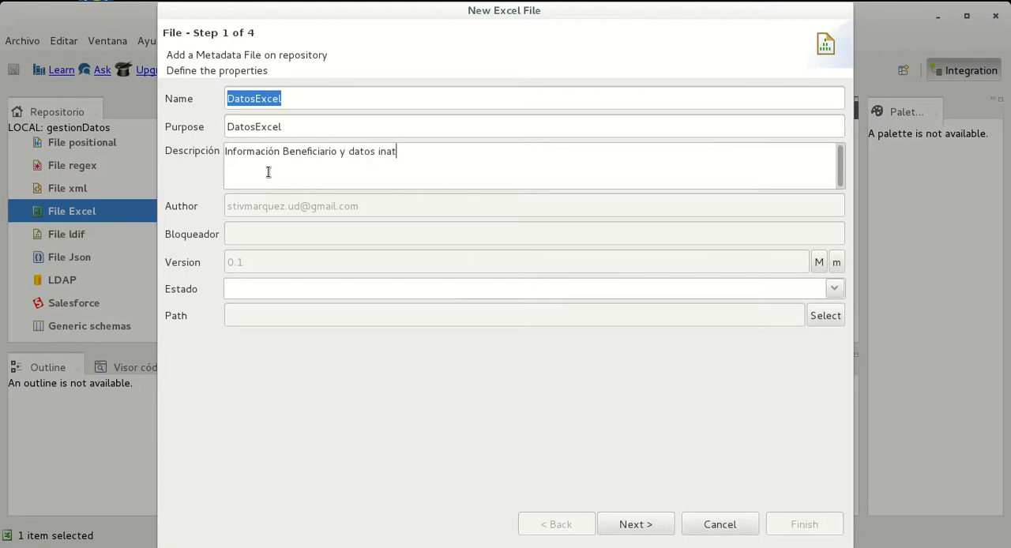
type("alaciones Intern")
Set the entry's status to development and continue to the file settings
left_click(834, 289)
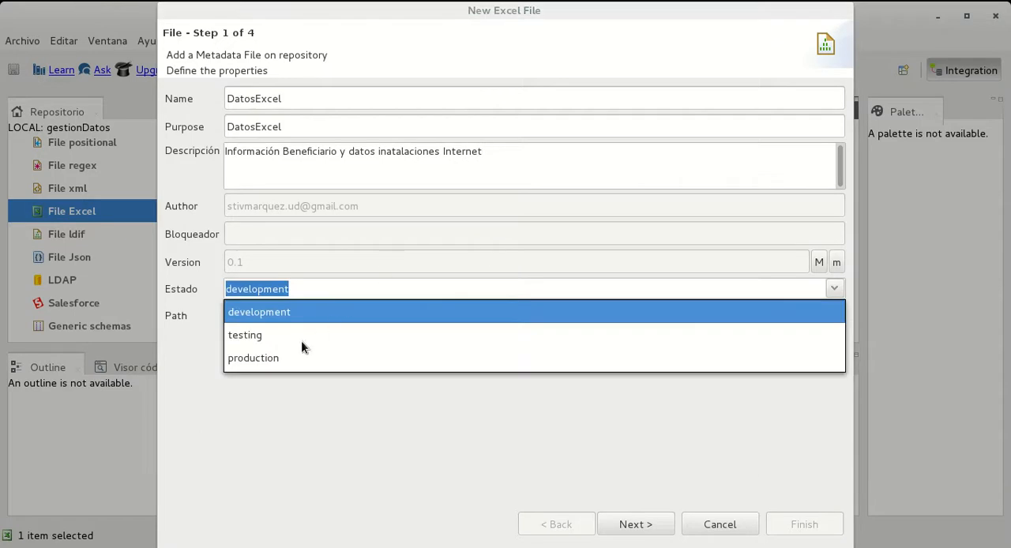
left_click(221, 327)
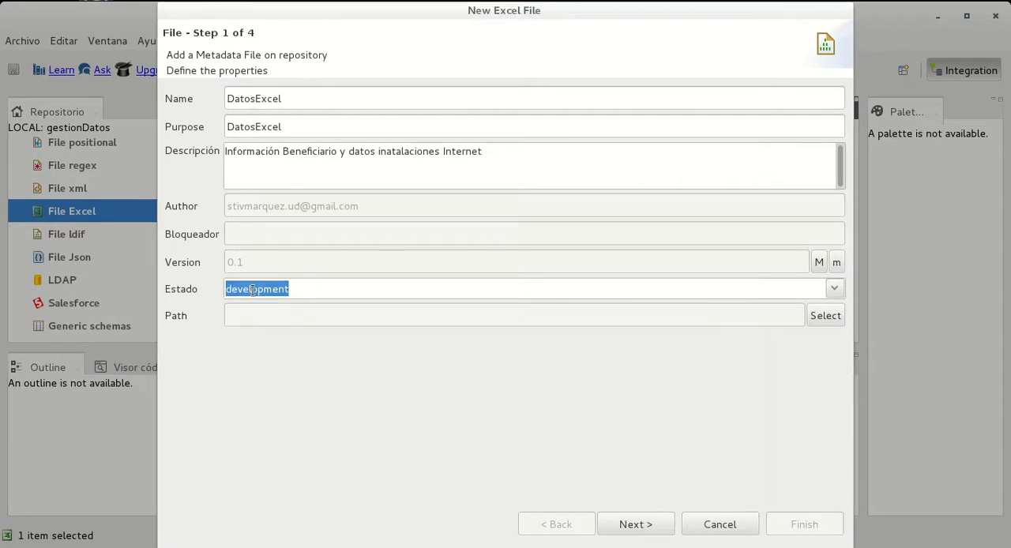
left_click(287, 291)
left_click(283, 313)
left_click(655, 531)
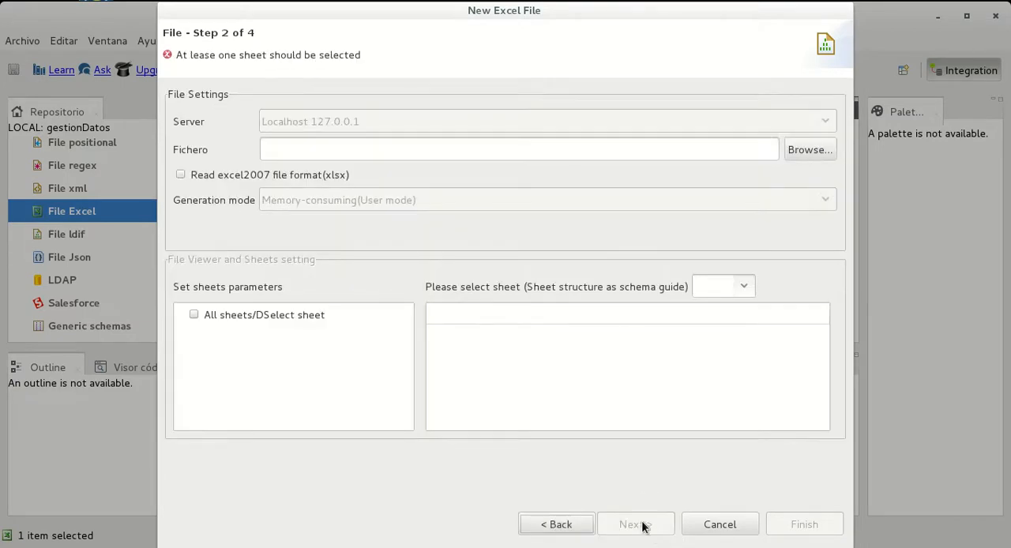
left_click(809, 150)
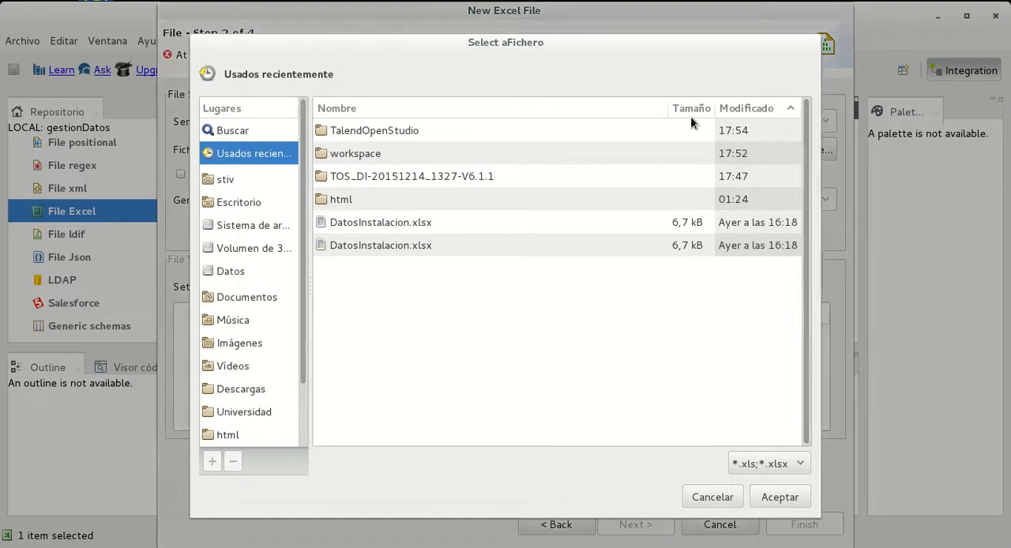
double_click(356, 131)
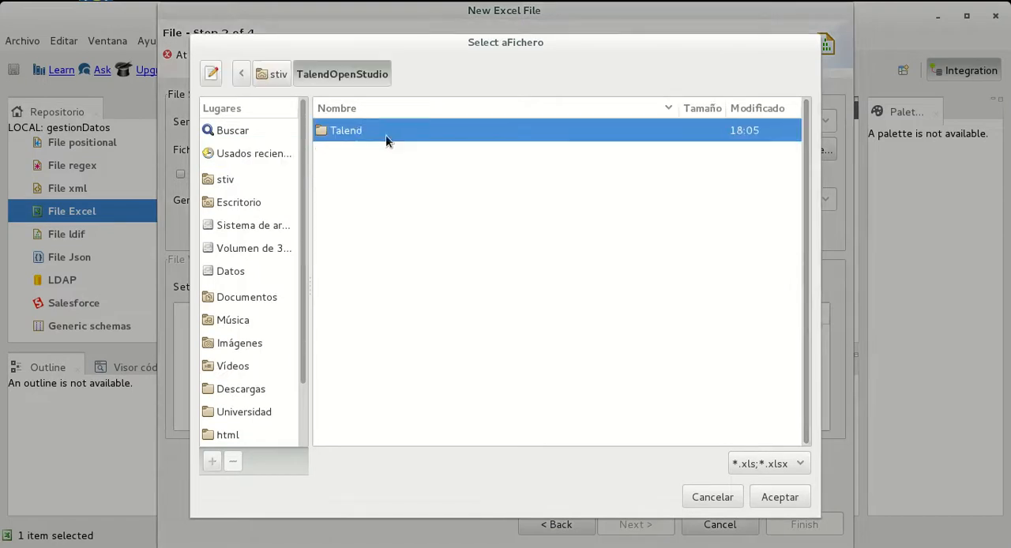
double_click(383, 133)
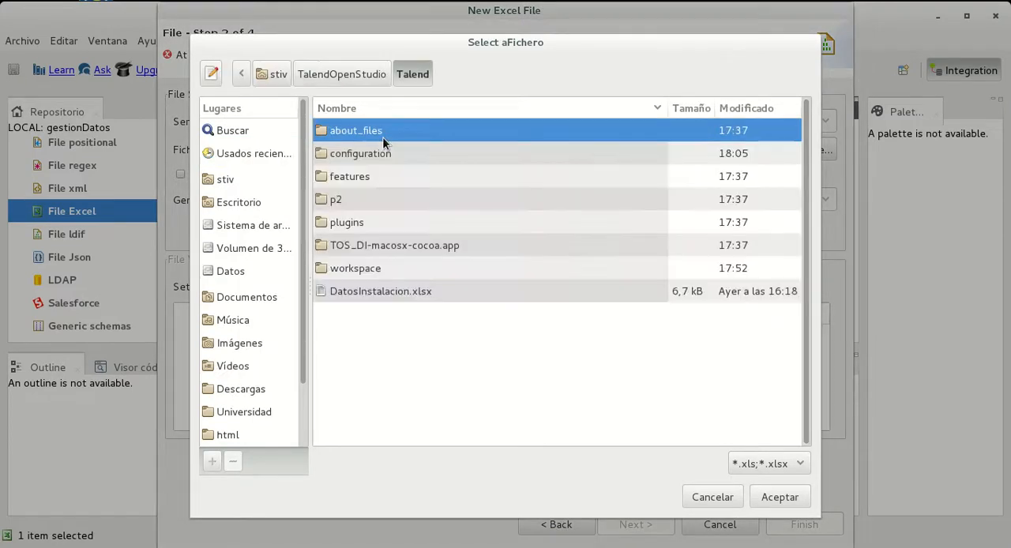
left_click(392, 292)
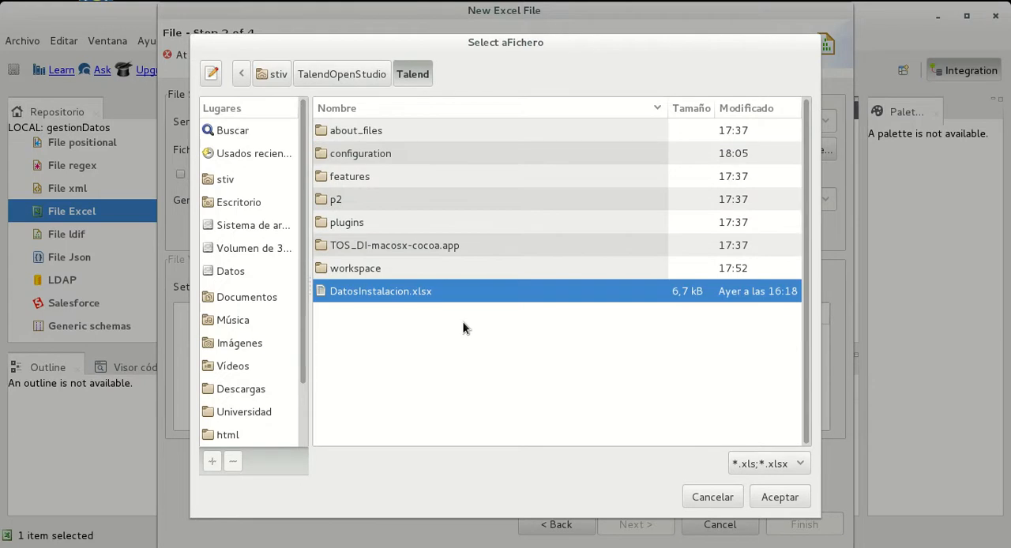
key("Escape")
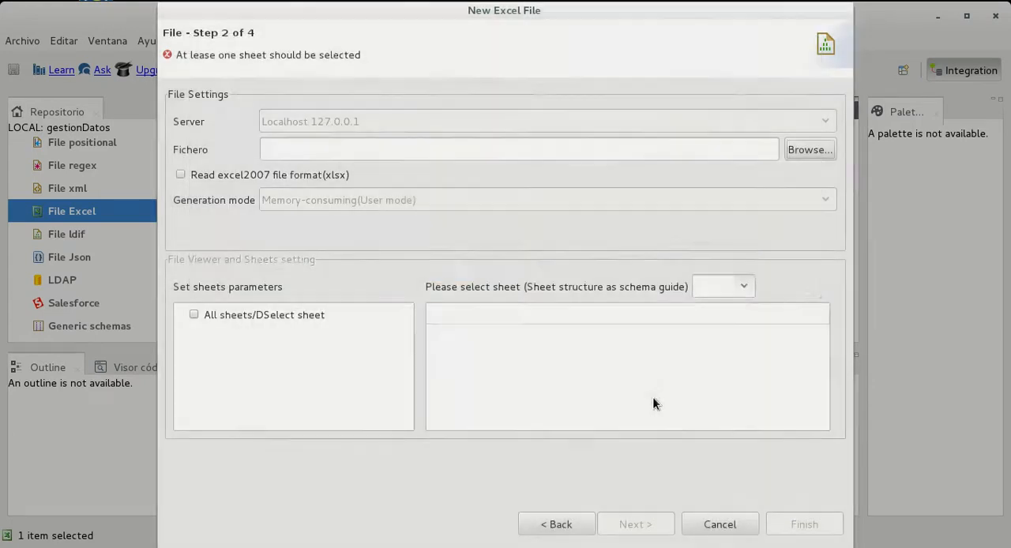
In the file manager, move DatosInstalacion.xlsx from the Talend folder into its workspace subfolder and open that subfolder
mouse_move(0, 0)
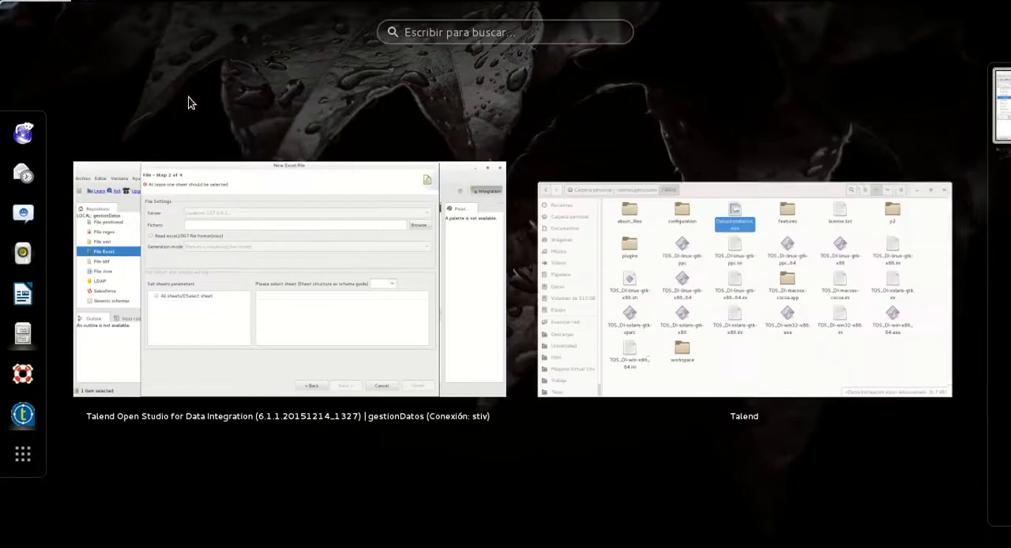
left_click(801, 353)
left_click_drag(486, 119, 370, 426)
double_click(252, 383)
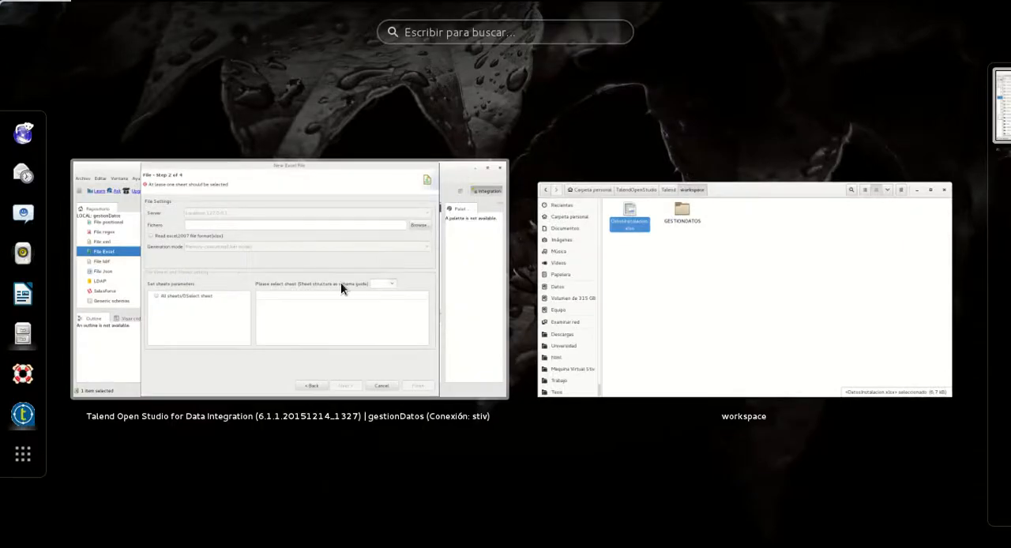
Return to Talend and choose DatosInstalacion.xlsx from TalendOpenStudio/Talend/workspace as the source file
left_click(343, 287)
left_click(796, 151)
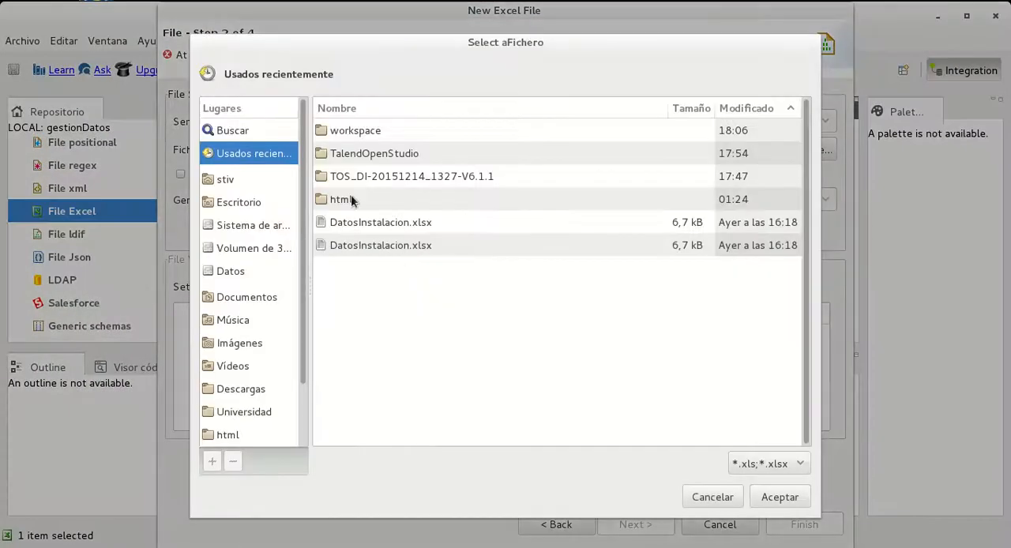
left_click(357, 133)
double_click(392, 157)
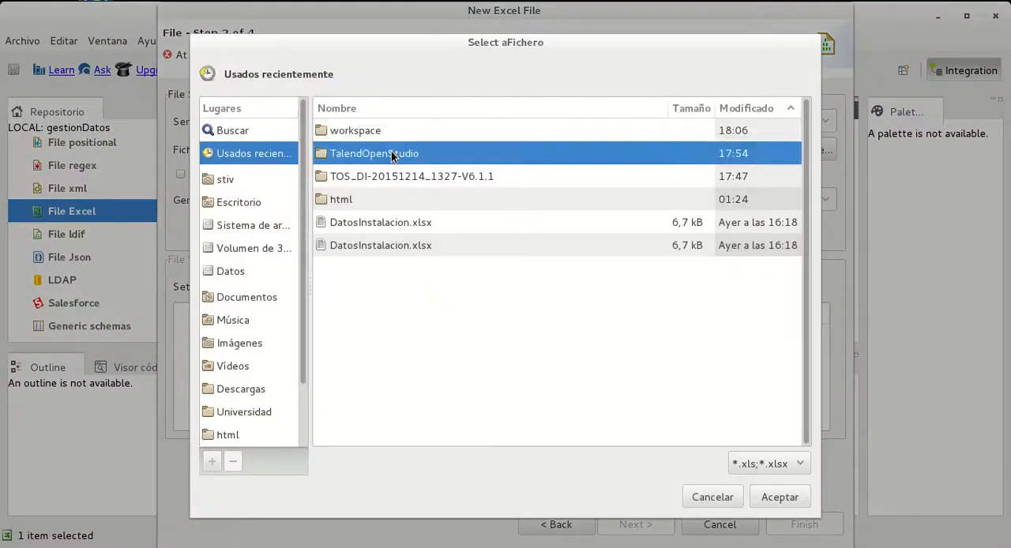
double_click(341, 133)
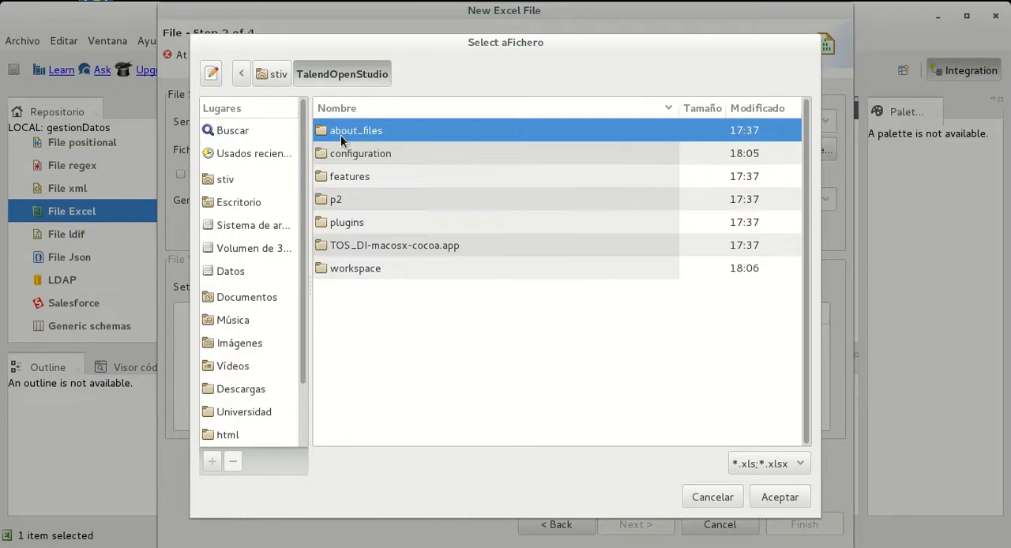
double_click(370, 273)
left_click(383, 224)
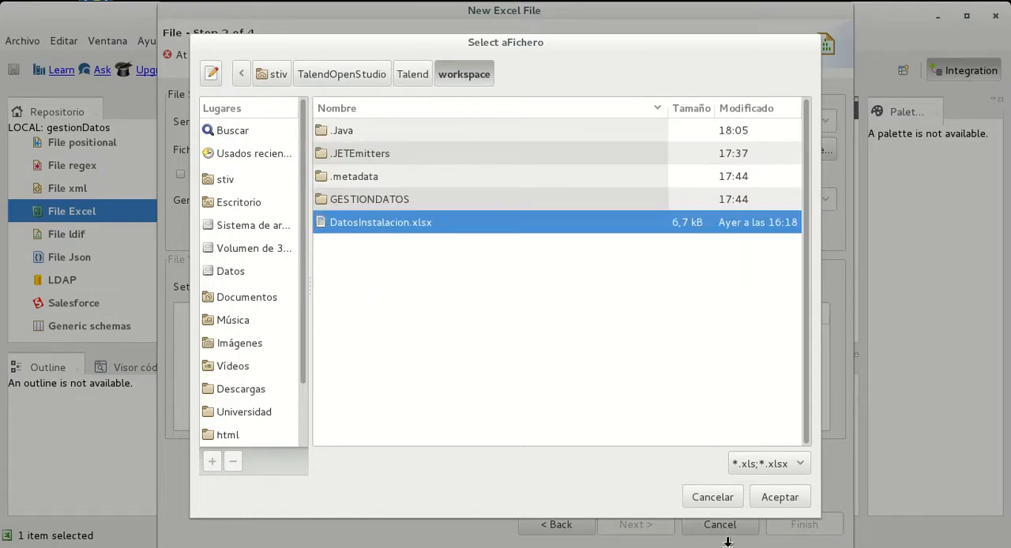
left_click(780, 497)
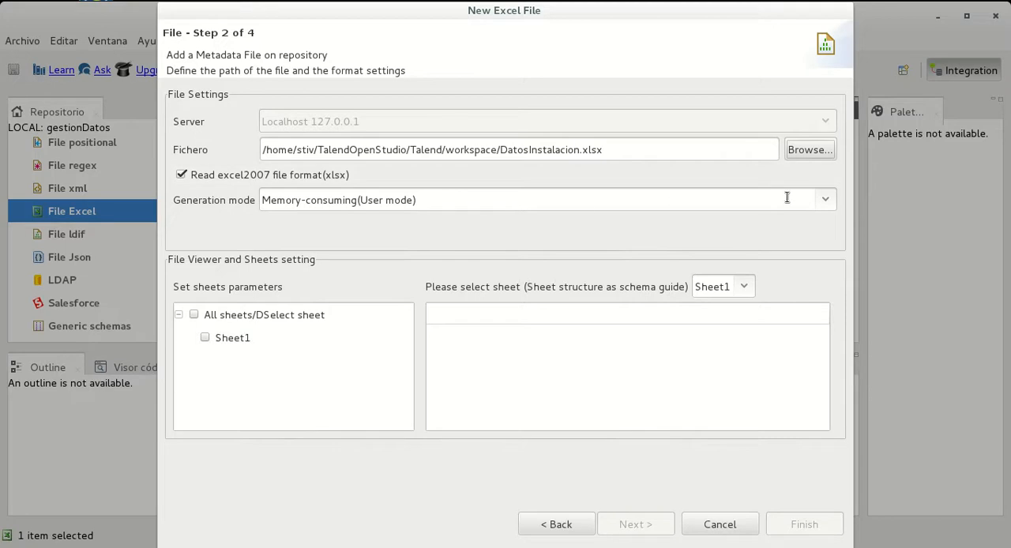
left_click(269, 193)
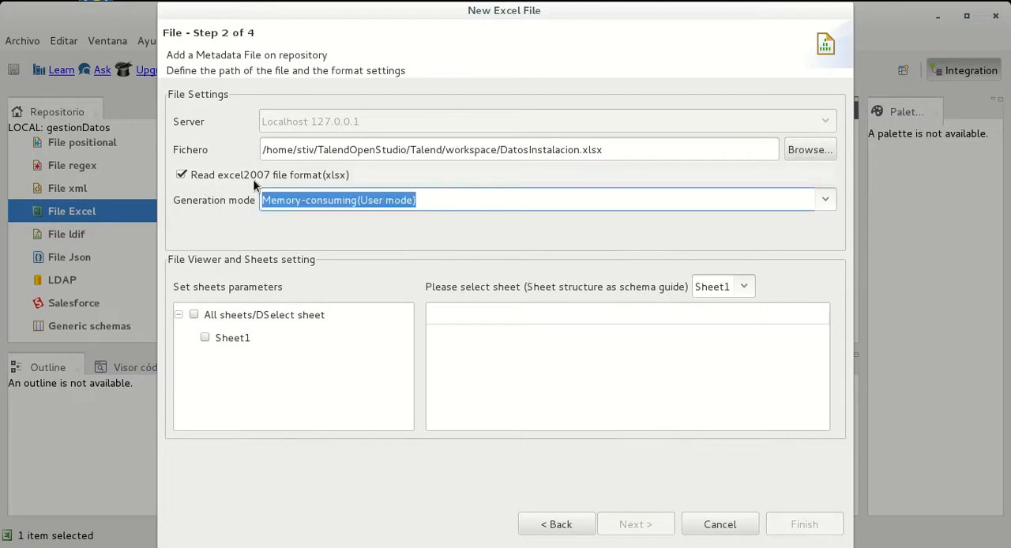
left_click(365, 175)
left_click(248, 174)
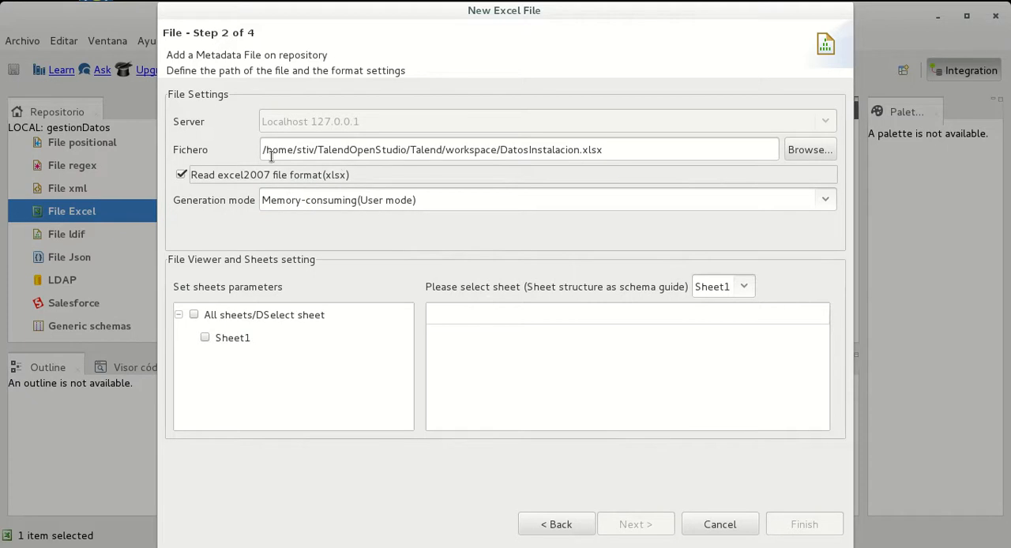
Open DatosInstalacion.xlsx from the workspace folder in LibreOffice for inspection and return to the Talend file wizard
mouse_move(2, 1)
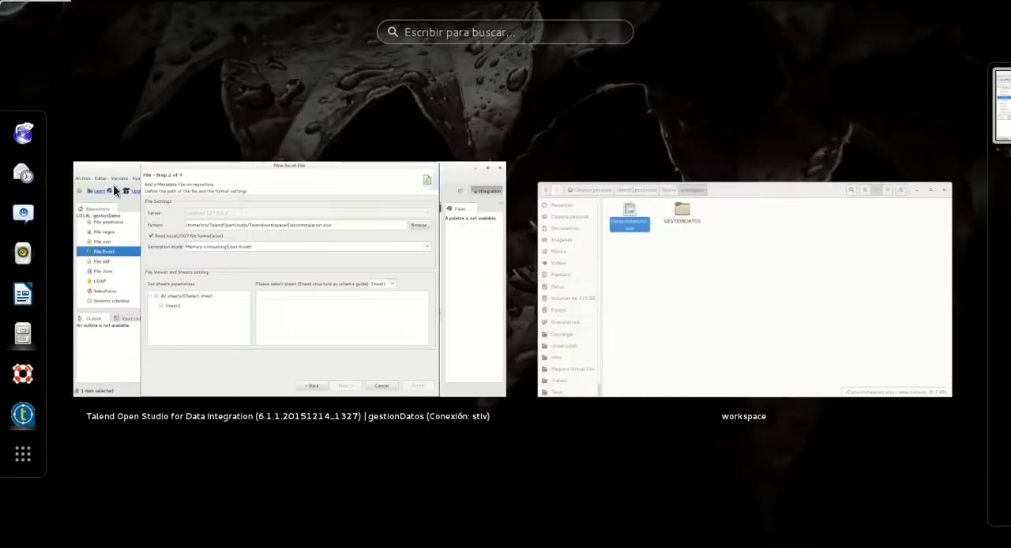
left_click(687, 293)
double_click(249, 103)
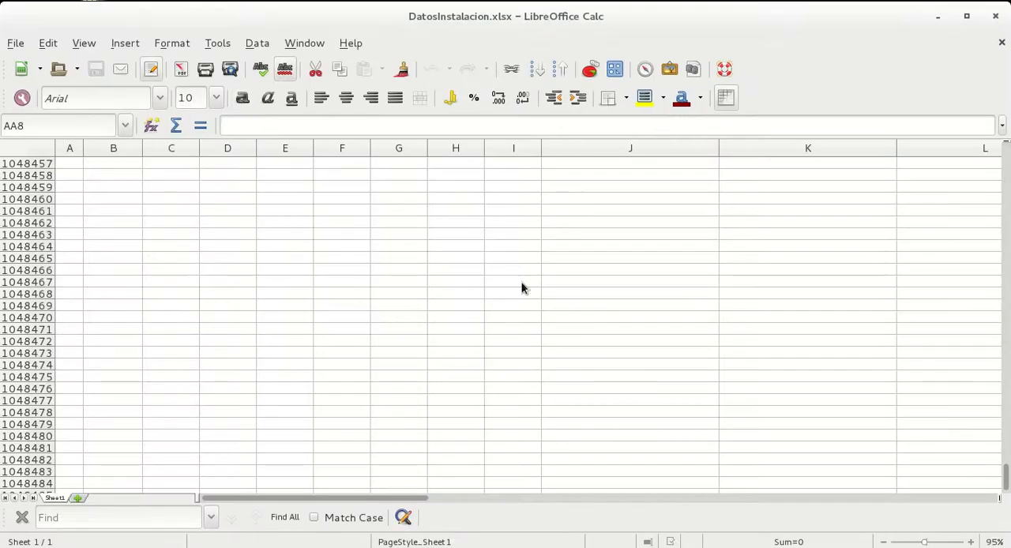
left_click_drag(1006, 478, 987, 204)
key("alt+Tab")
key("alt+Tab")
key("alt+Tab")
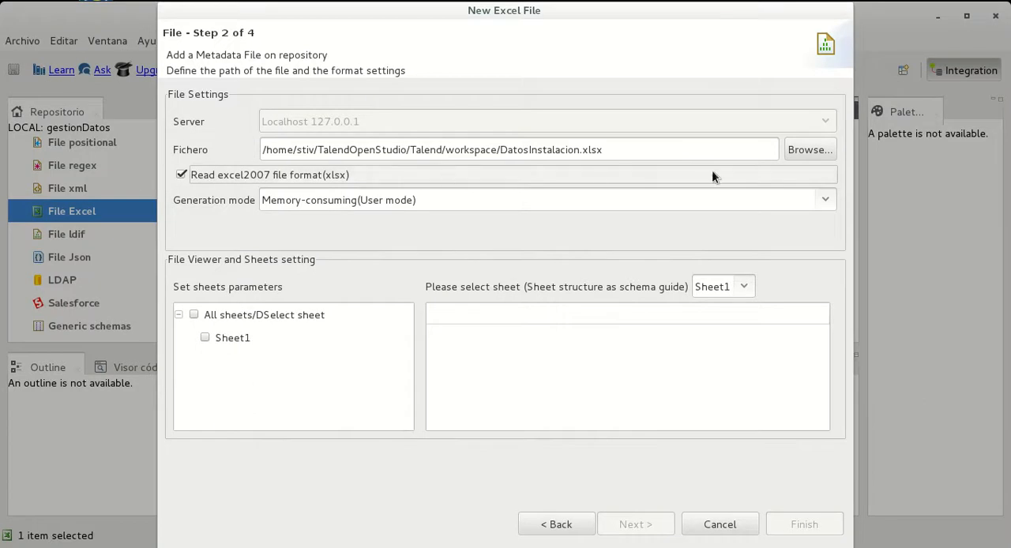
Choose DatosInstalacion.xlsx in the workspace folder again, include Sheet1, and check the schema guide sheet selection
left_click(808, 149)
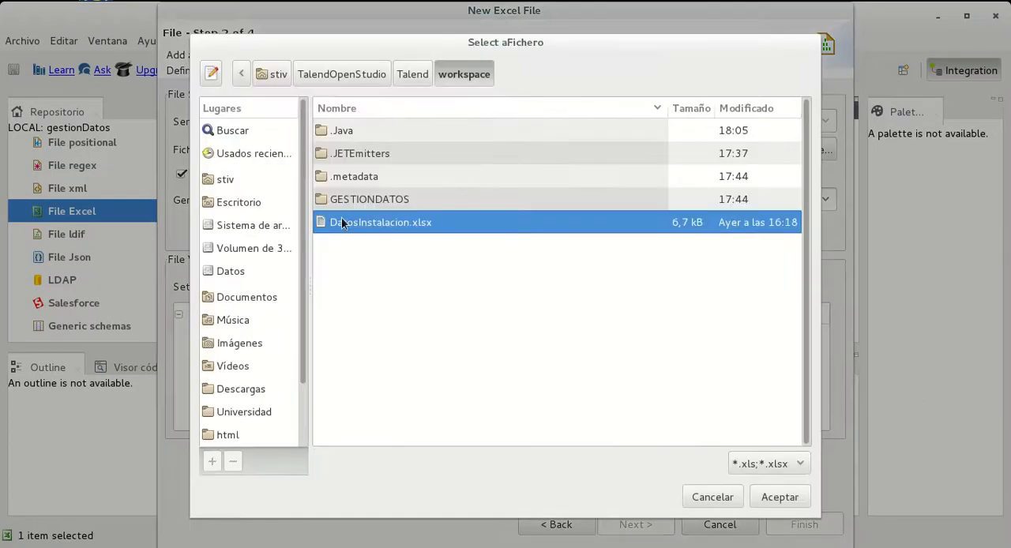
left_click(780, 497)
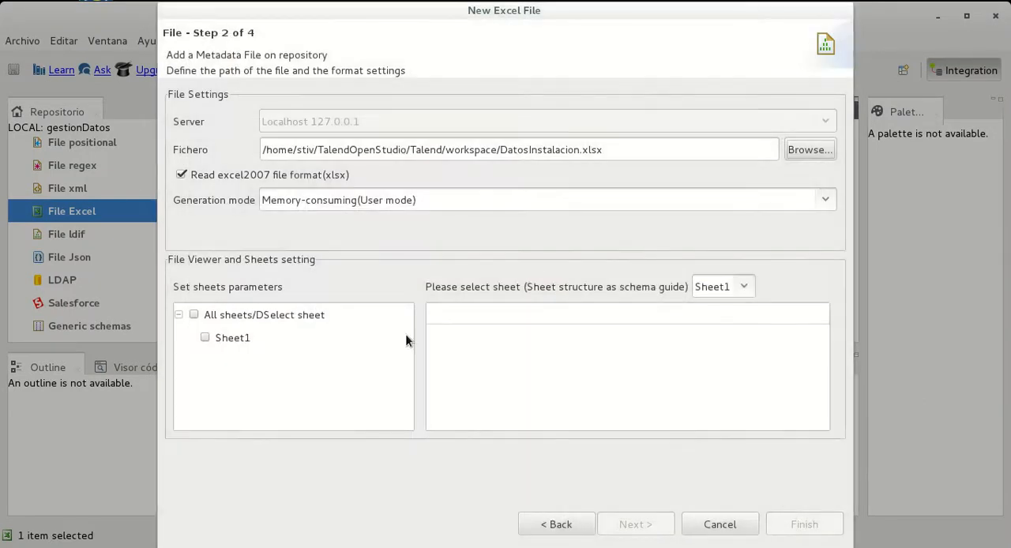
left_click(204, 339)
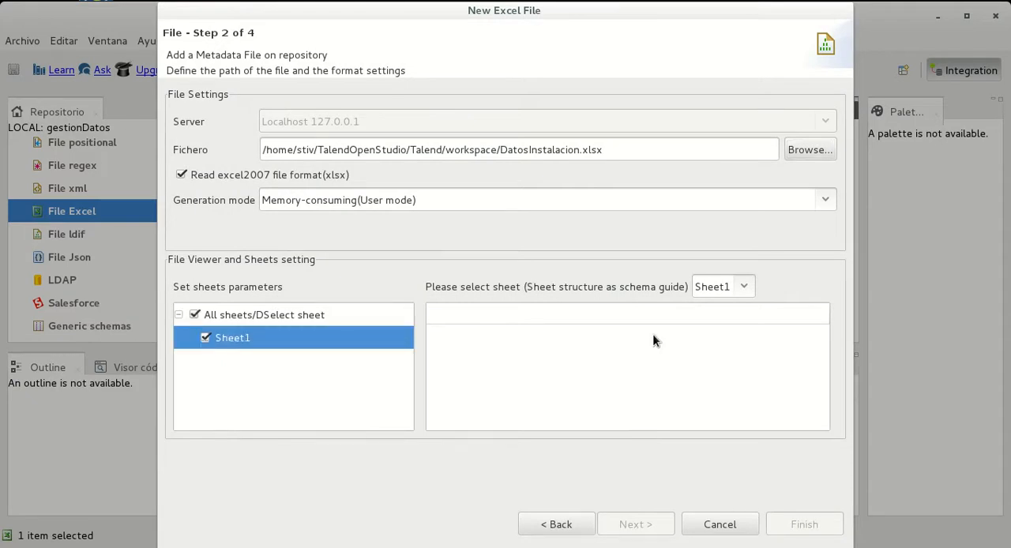
left_click(724, 287)
left_click(745, 287)
left_click(748, 285)
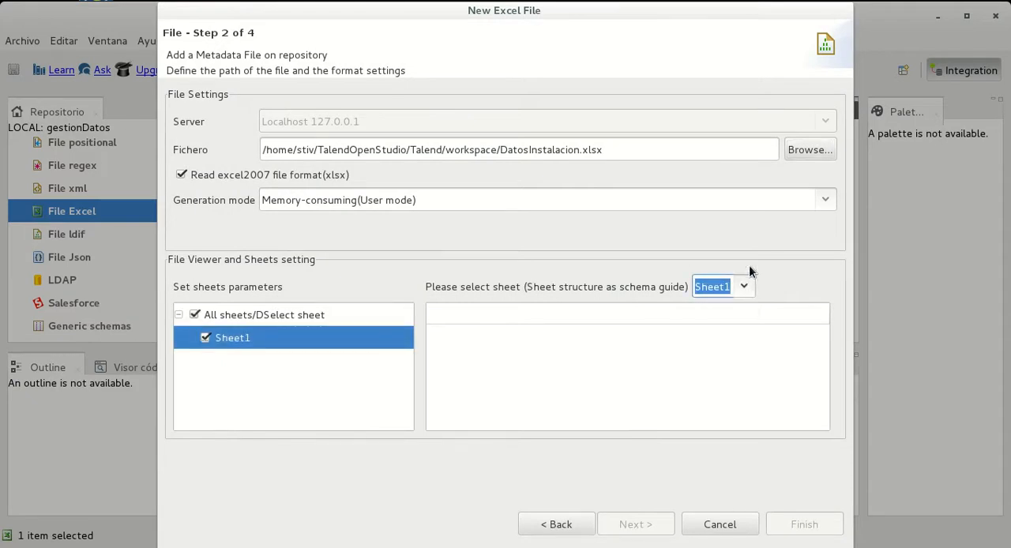
Set the generation mode to "Less memory consumed for large excel(Event mode)" and reload DatosInstalacion.xlsx from the workspace folder
left_click(824, 201)
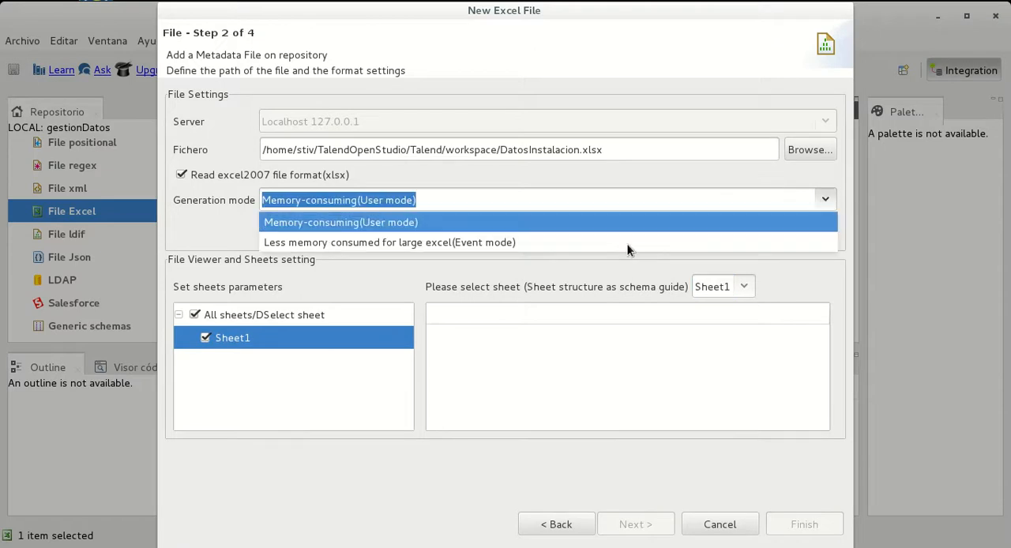
left_click(465, 245)
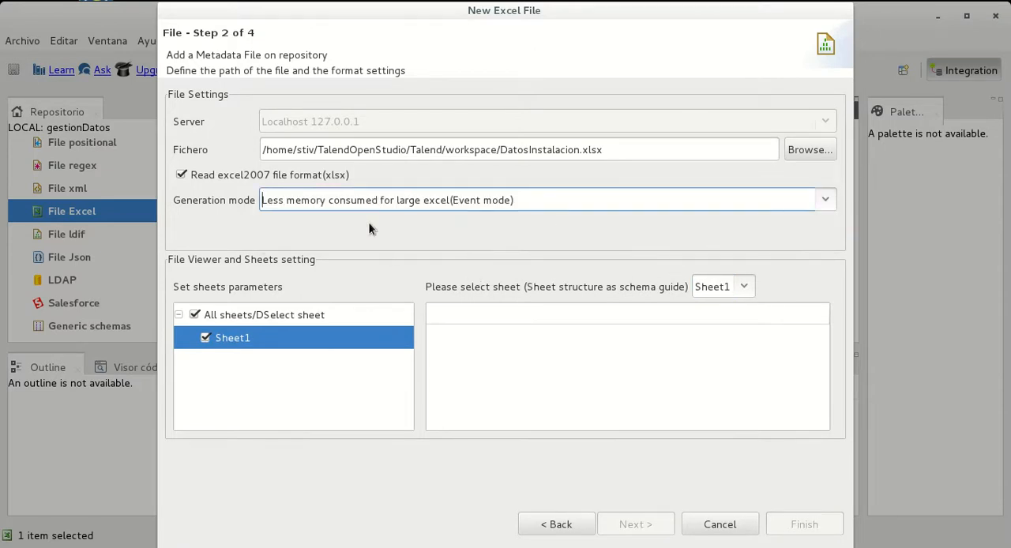
left_click(819, 149)
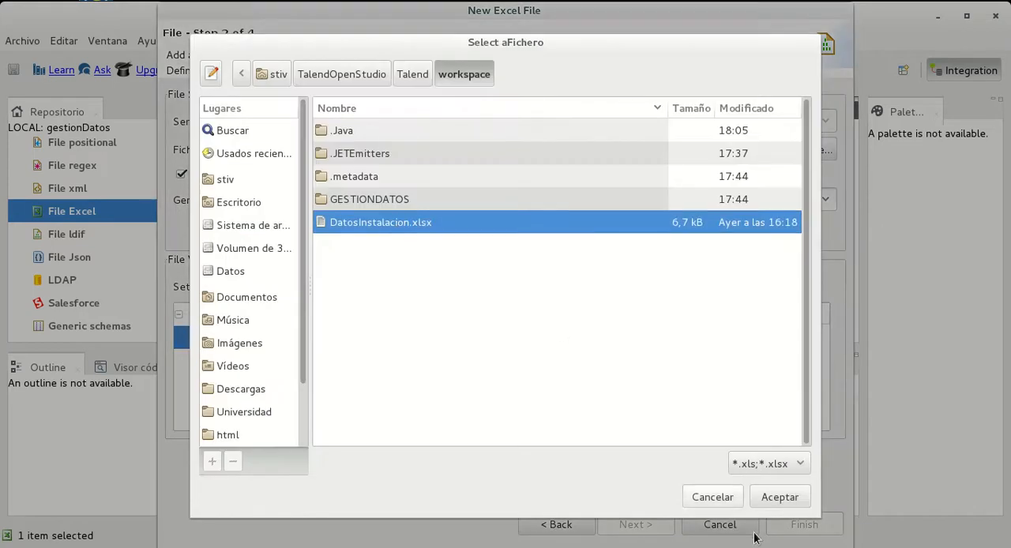
left_click(769, 500)
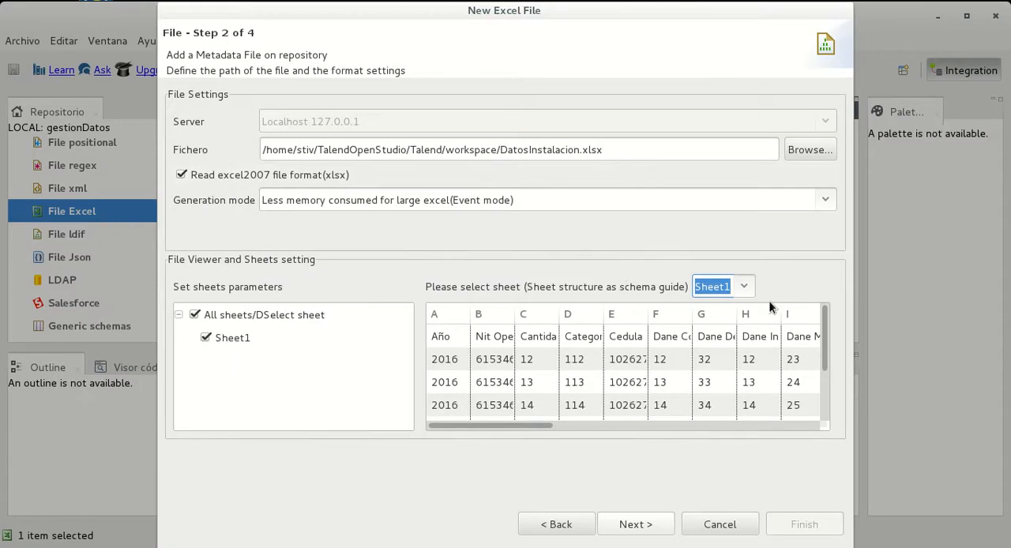
left_click(825, 199)
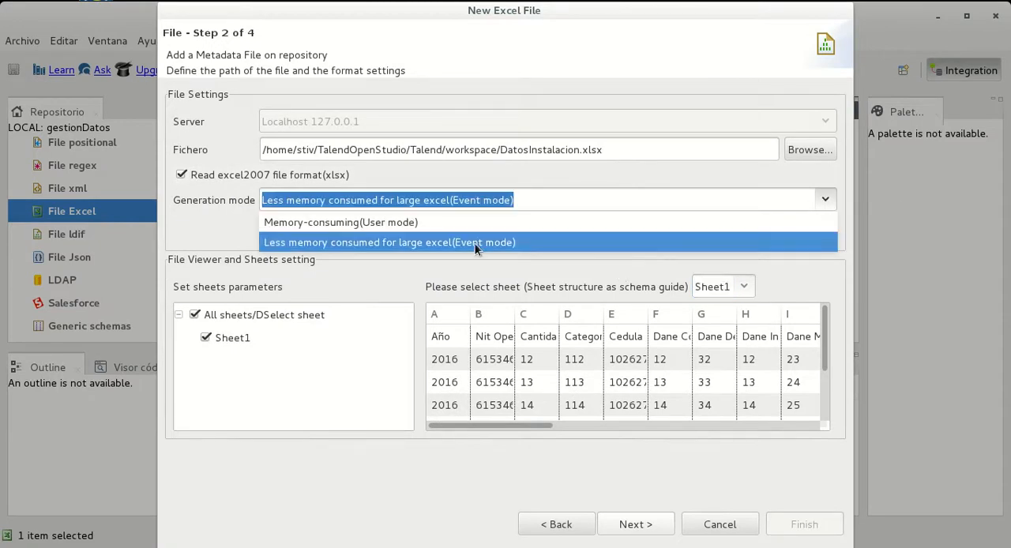
left_click(229, 242)
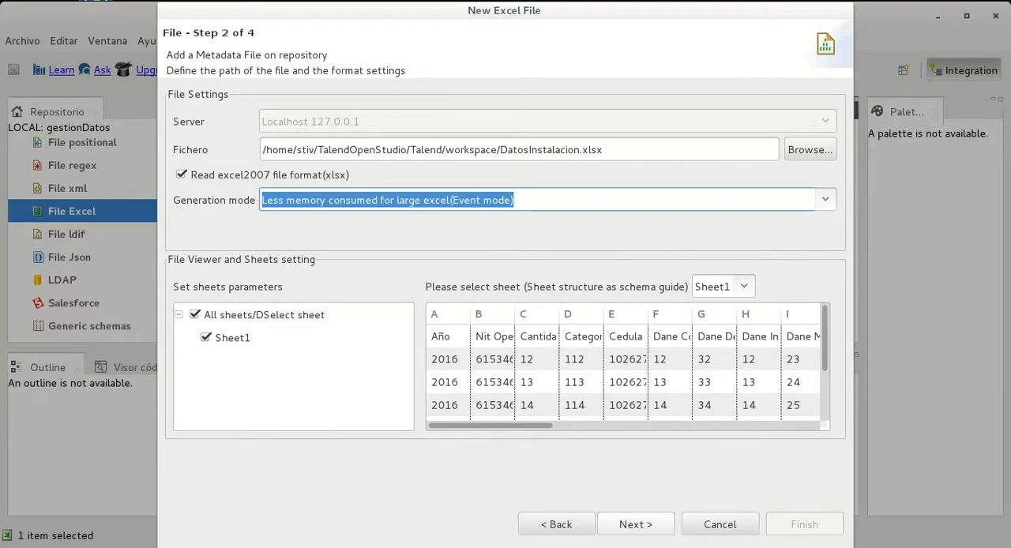
Accept the file and sheet settings and continue to the parse settings of the Excel file entry
key("super")
left_click(413, 363)
key("super")
left_click(294, 133)
left_click(654, 526)
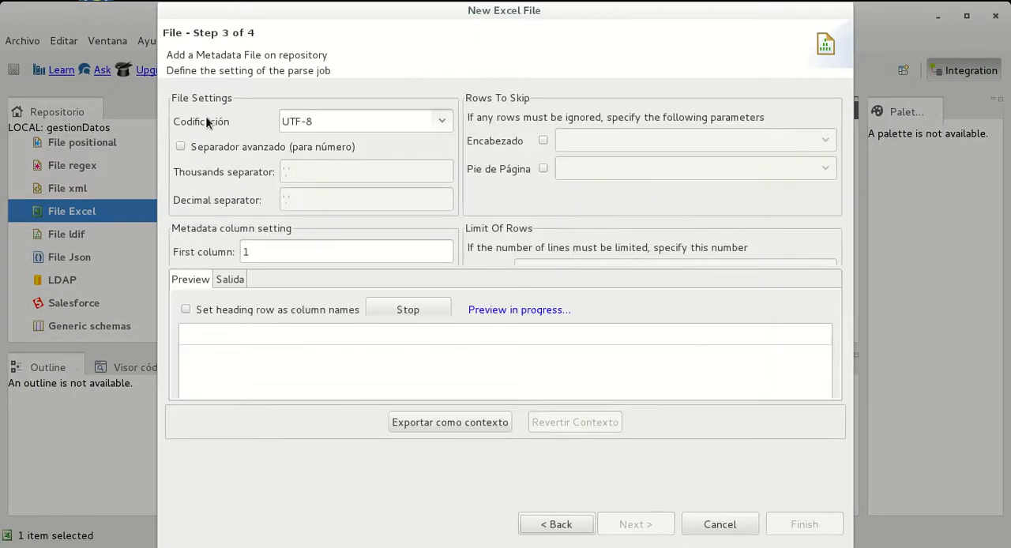
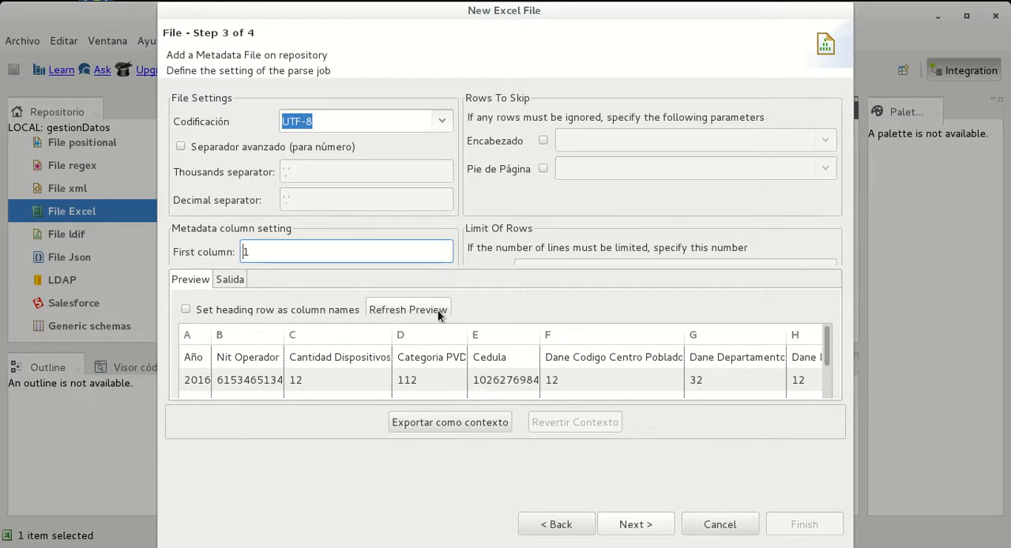
Use the heading row as column names for the Excel data, refresh the preview, and continue to the schema definition
left_click(186, 309)
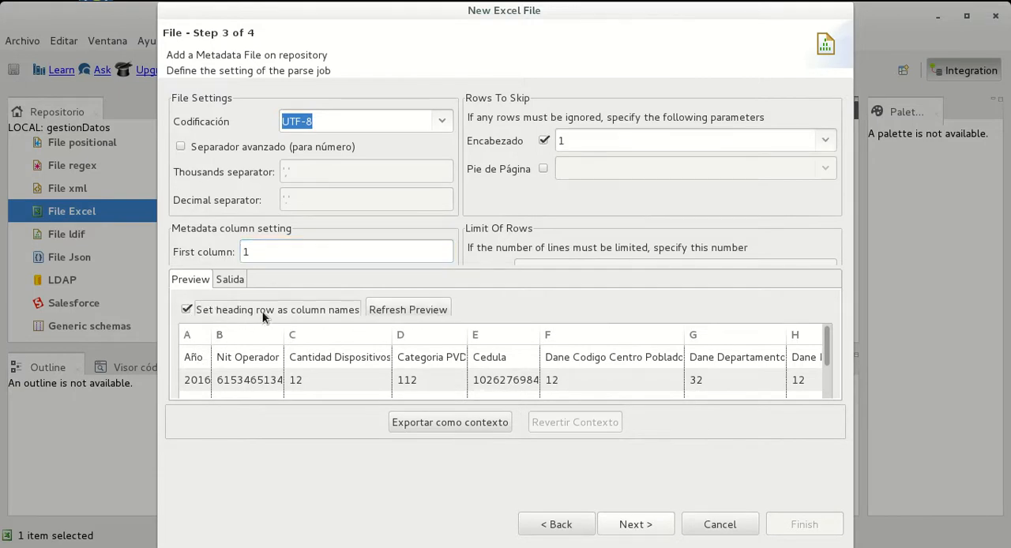
left_click(403, 313)
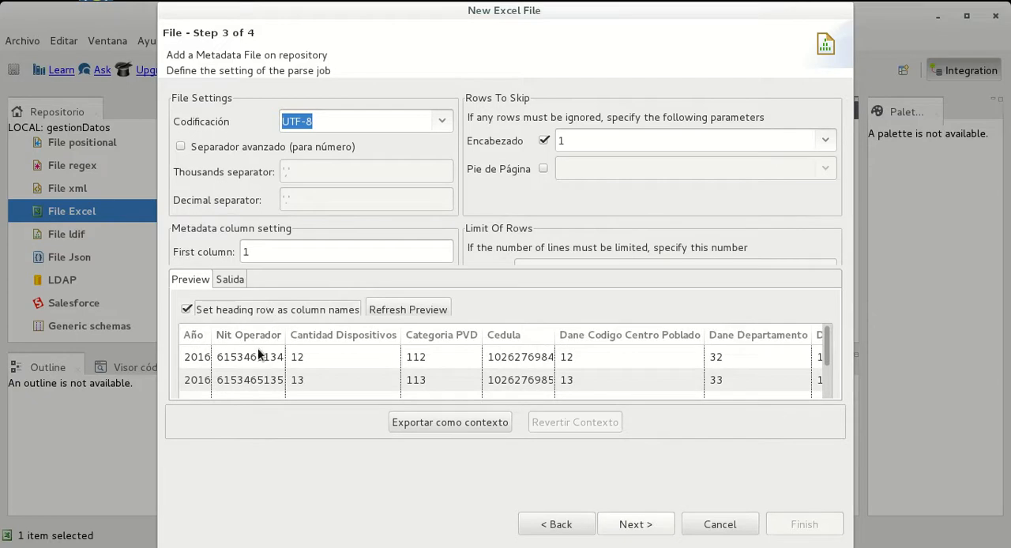
scroll(356, 360, "down", 2)
left_click(187, 309)
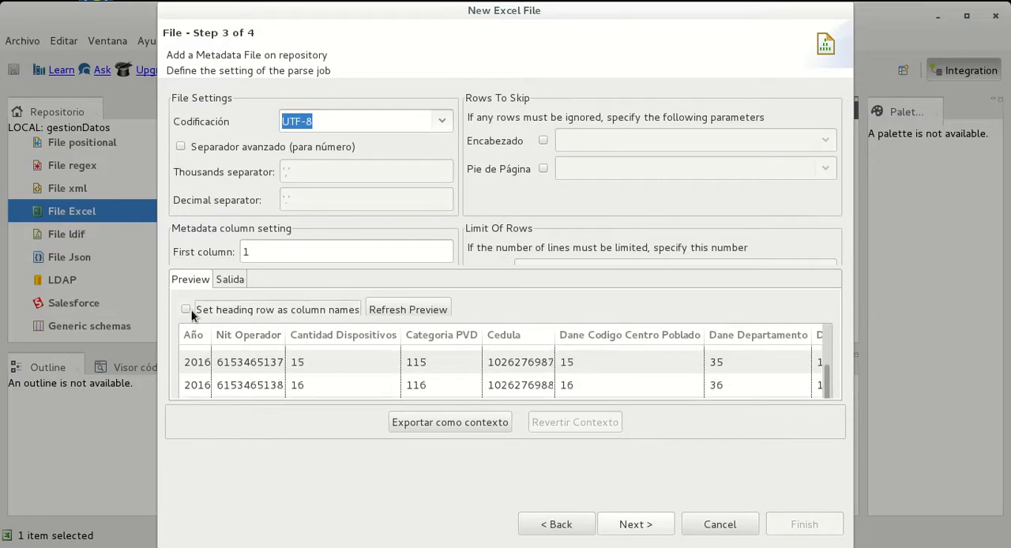
scroll(491, 346, "up", 3)
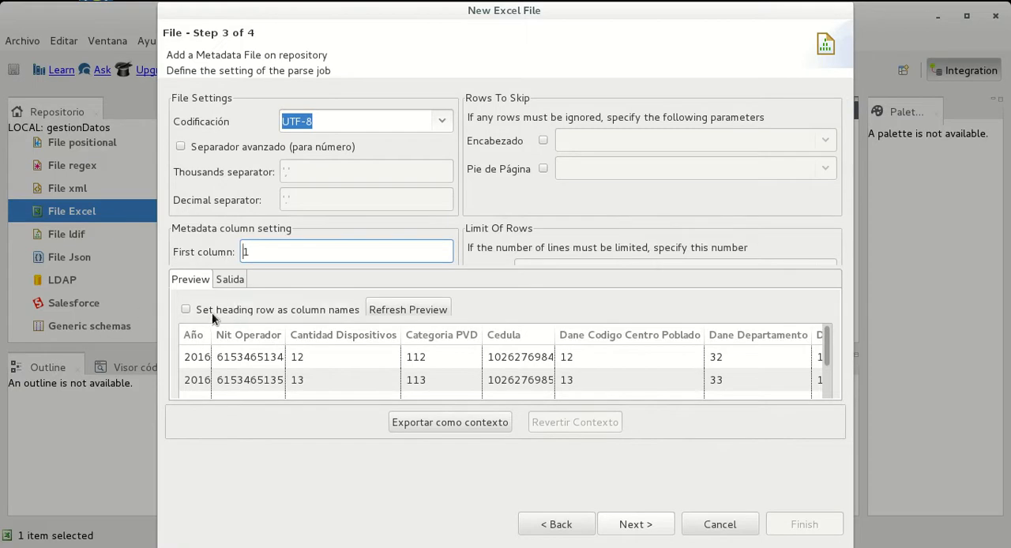
left_click(187, 311)
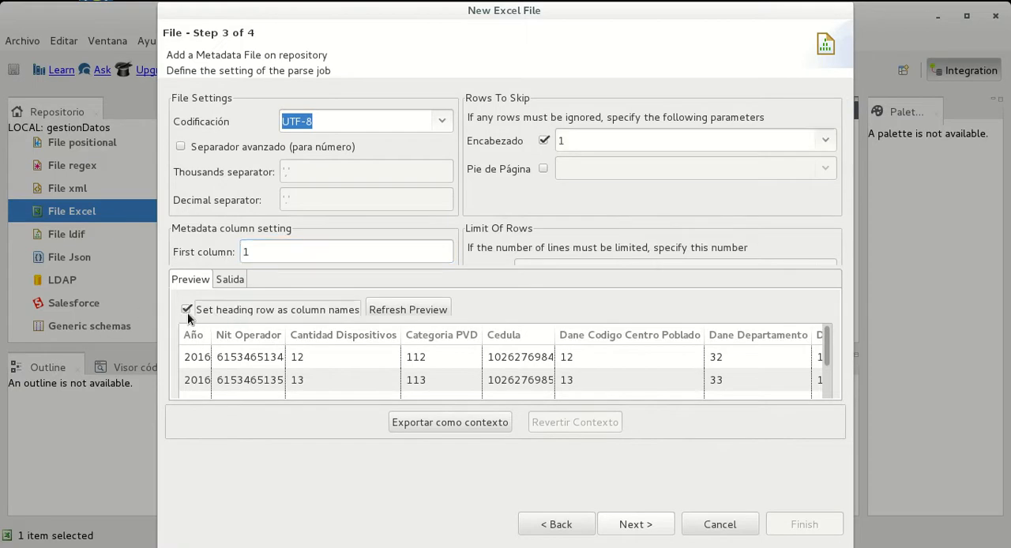
left_click(441, 311)
left_click(634, 527)
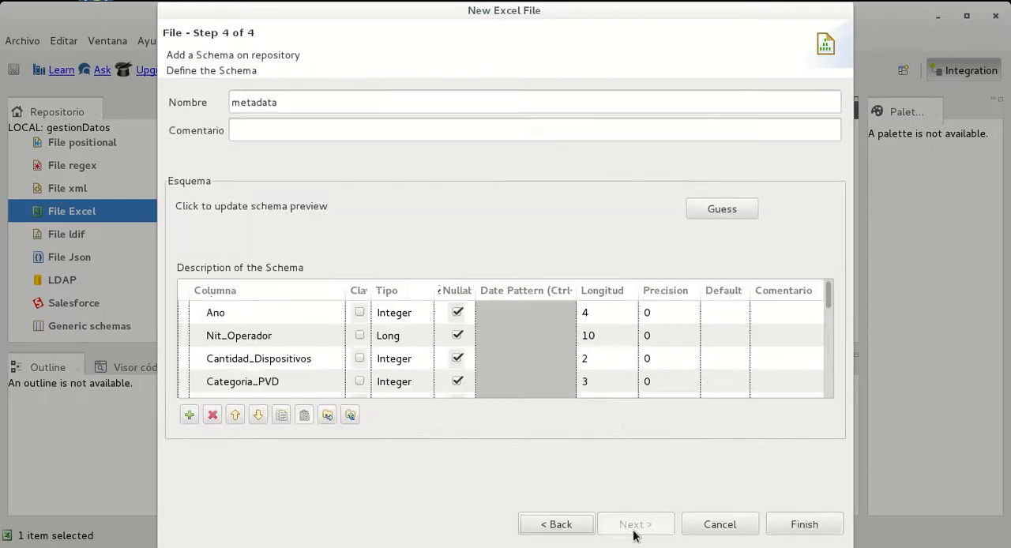
Review the columns, types and lengths in the guessed schema from Ano down to DDA
scroll(336, 343, "down", 5)
scroll(336, 351, "down", 5)
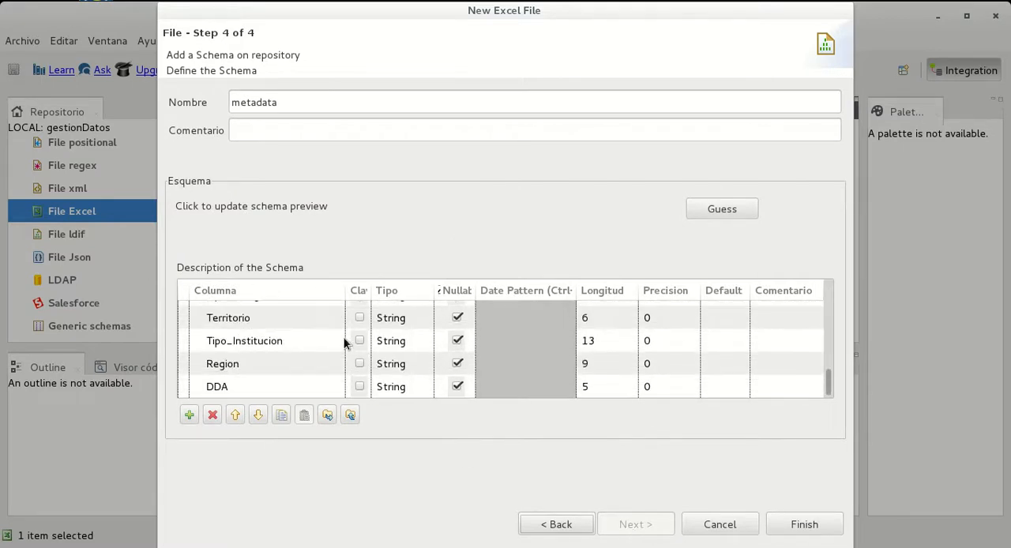
scroll(313, 332, "up", 5)
scroll(313, 318, "up", 5)
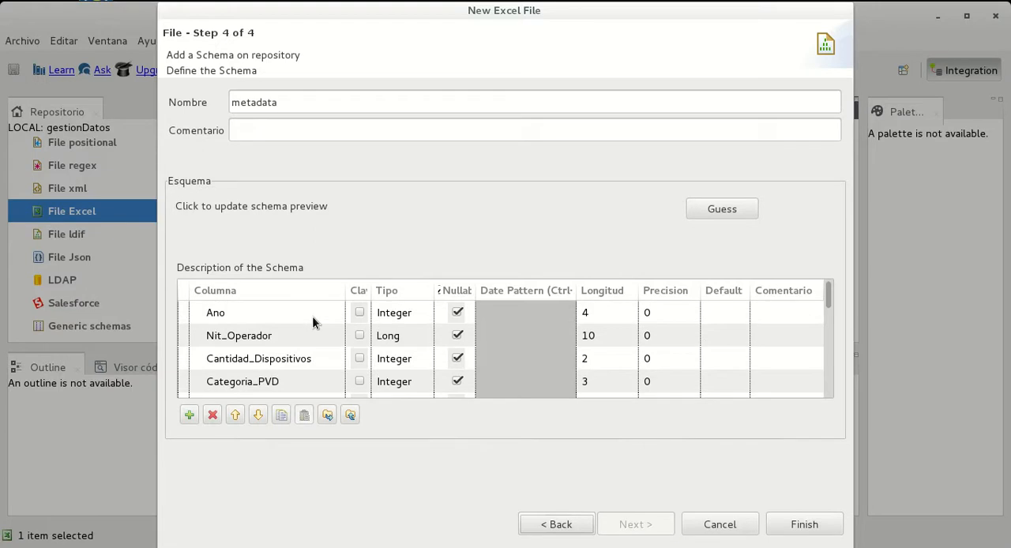
scroll(311, 320, "down", 5)
scroll(307, 326, "down", 5)
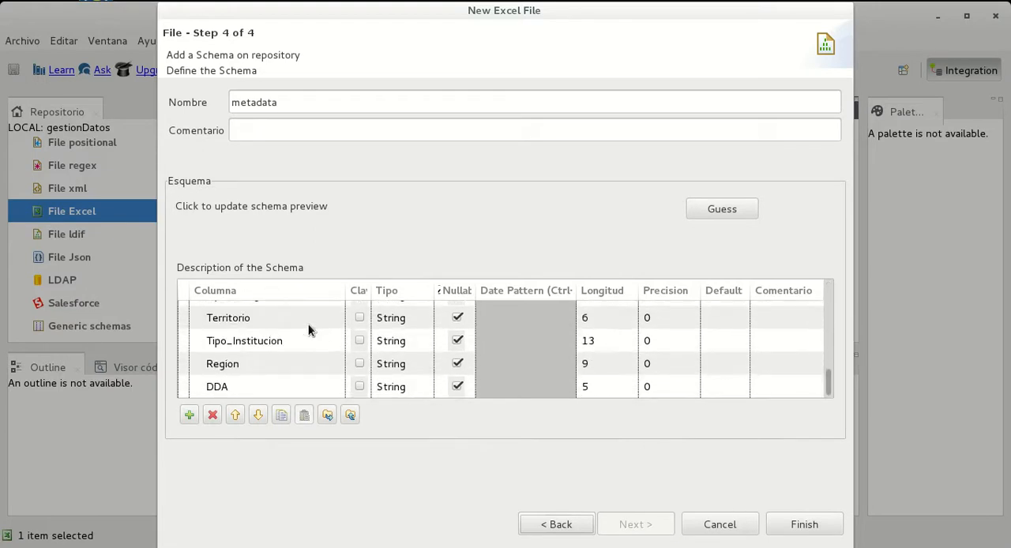
scroll(286, 342, "up", 10)
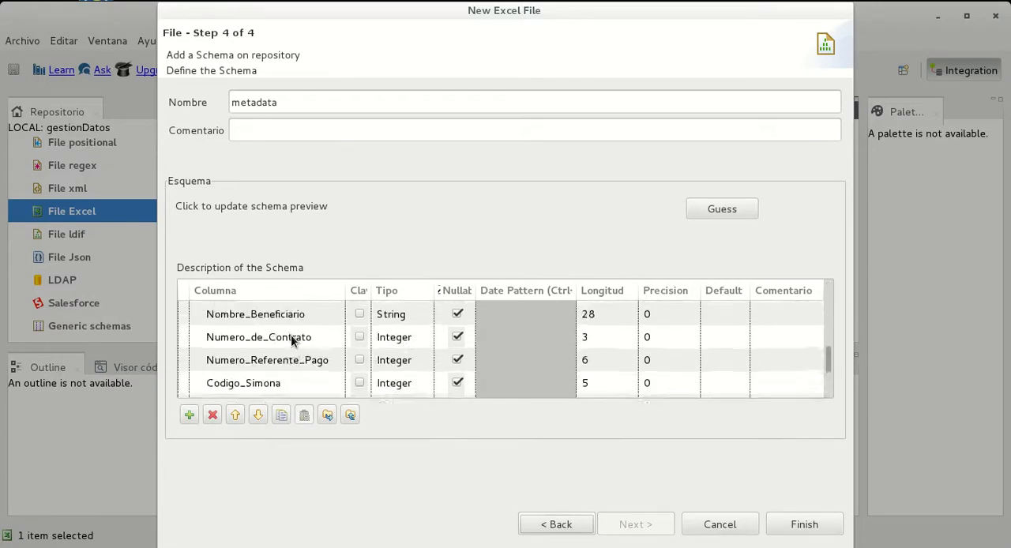
scroll(281, 337, "up", 2)
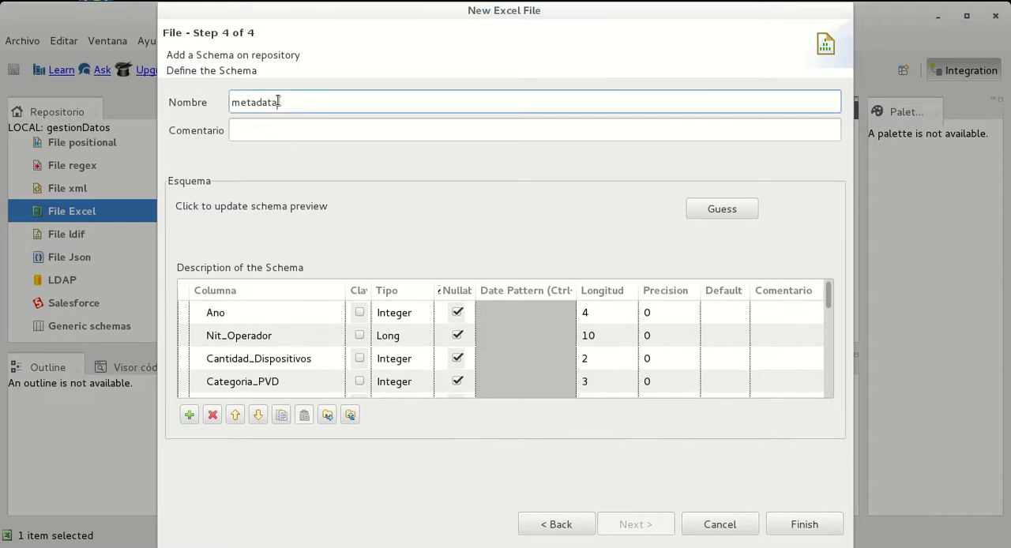
Rename the Excel schema as datosExcel, without spaces
double_click(278, 101)
type("datos")
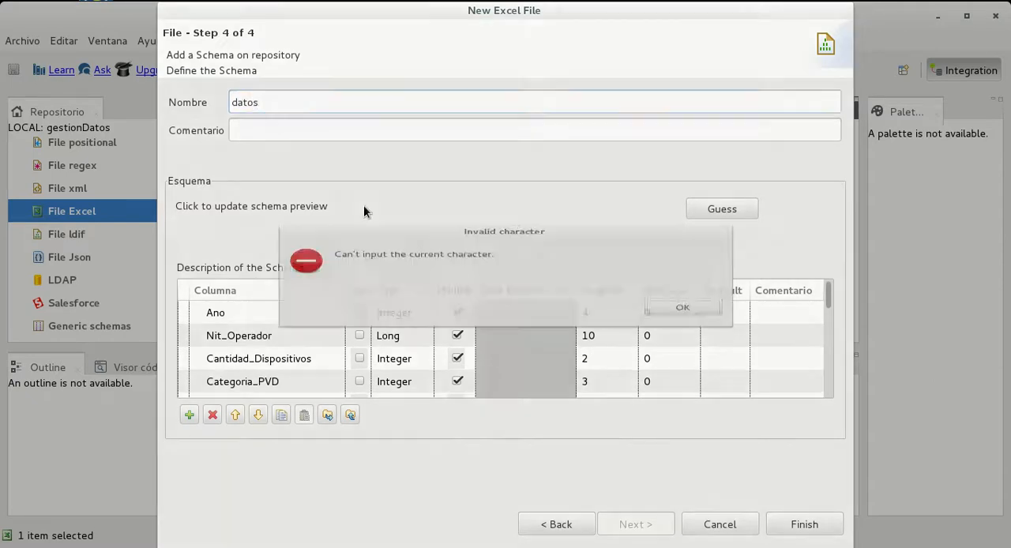
key("space")
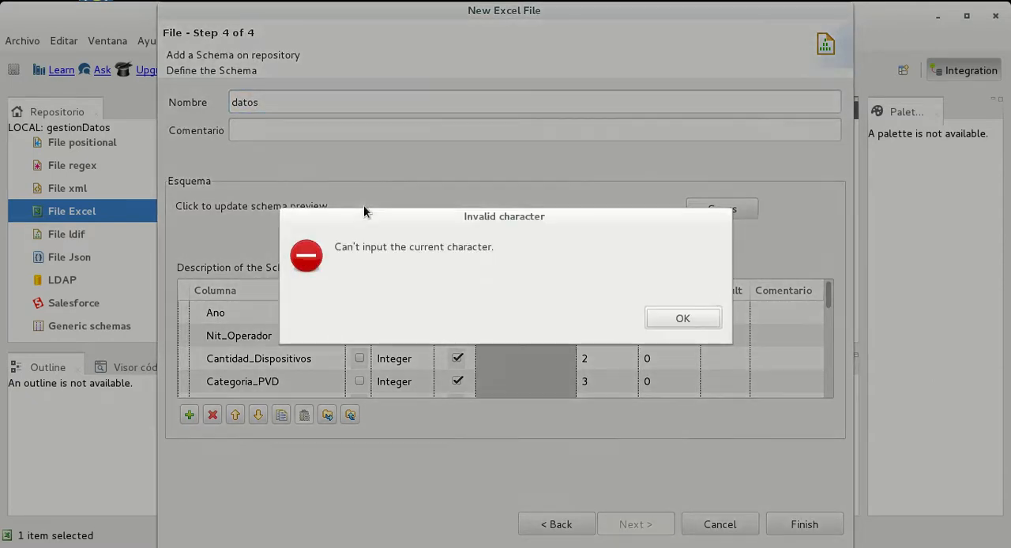
left_click(660, 321)
type("Excel")
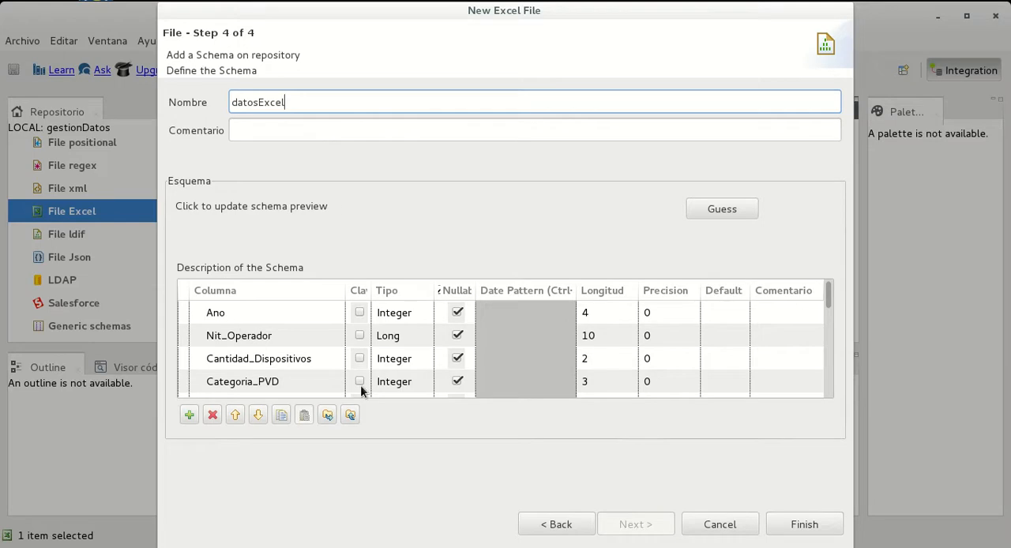
Check the schema column types, finish the Excel file entry, and select DatosExcel 0.1 under the repository's Excel files
scroll(490, 335, "down", 5)
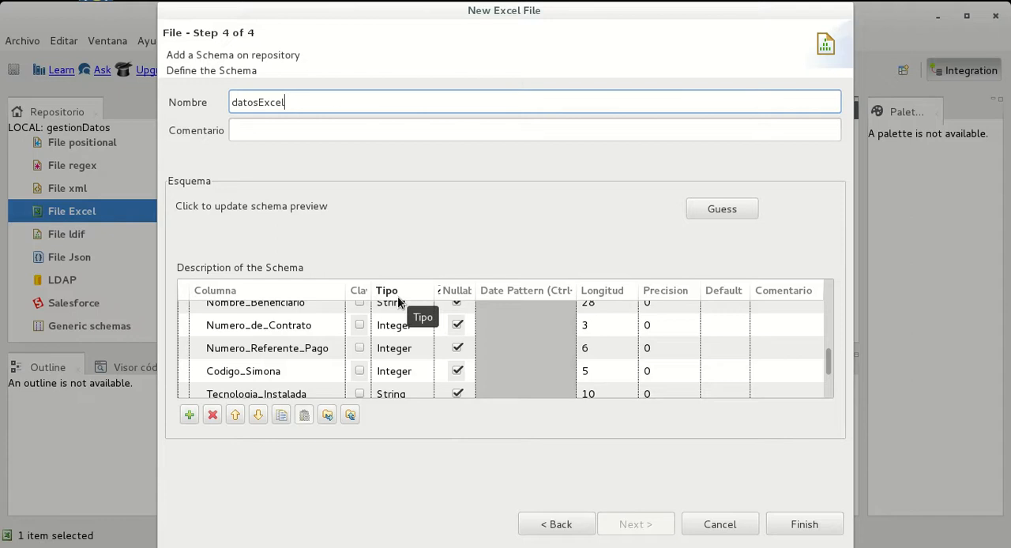
scroll(410, 316, "up", 5)
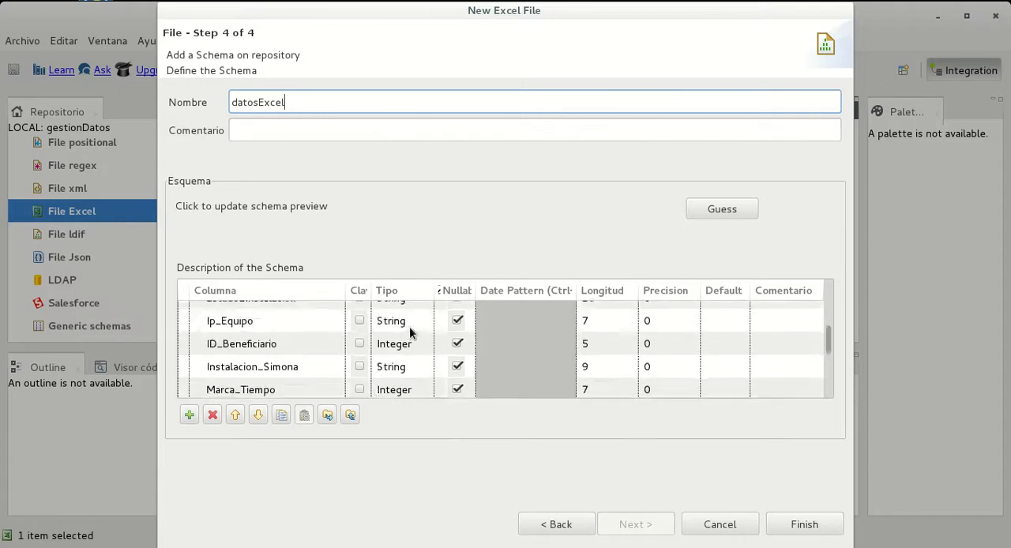
left_click(806, 524)
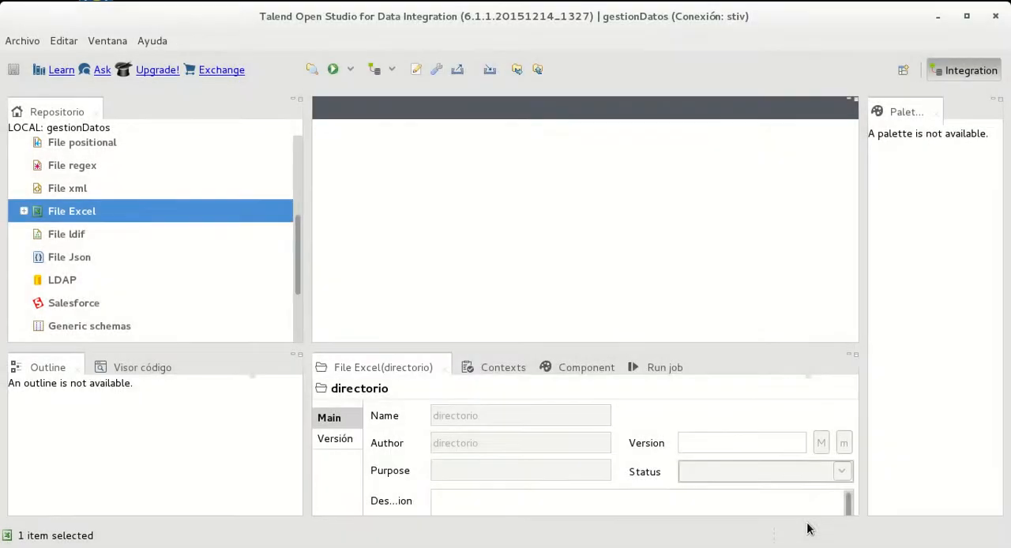
left_click(24, 212)
left_click(113, 237)
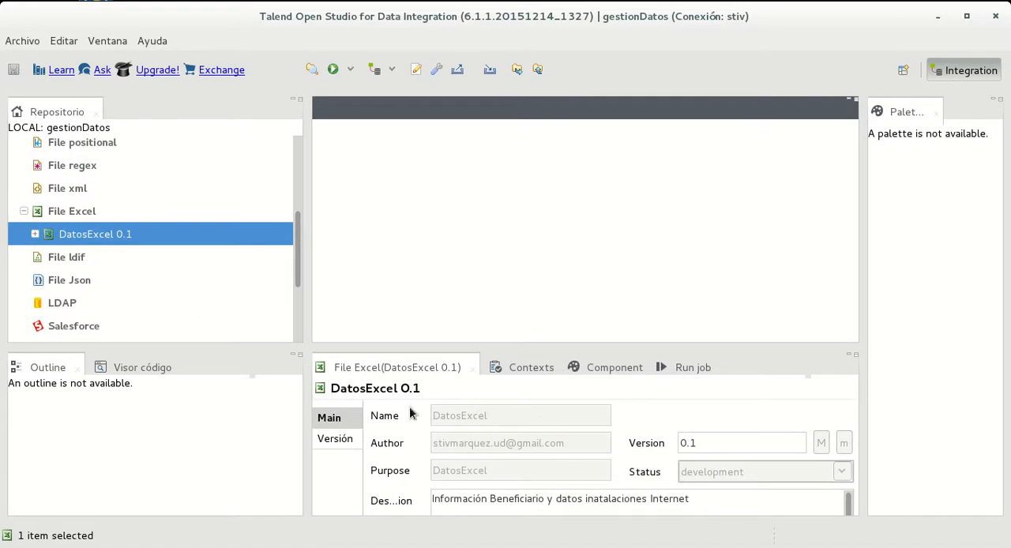
Start a new database connection in the repository metadata and name it BaseDatosPGSQL
scroll(102, 243, "up", 3)
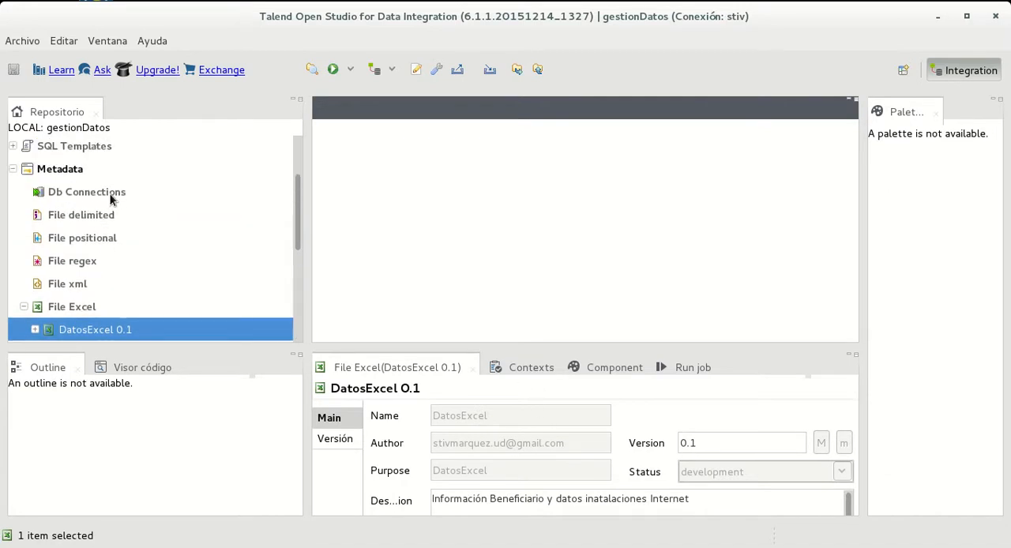
right_click(124, 196)
left_click(132, 206)
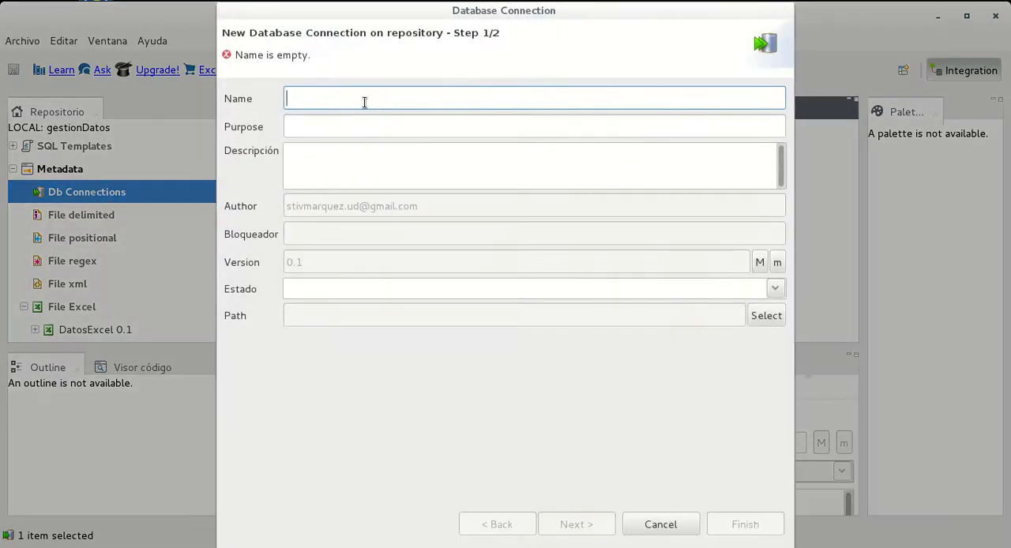
type("Base")
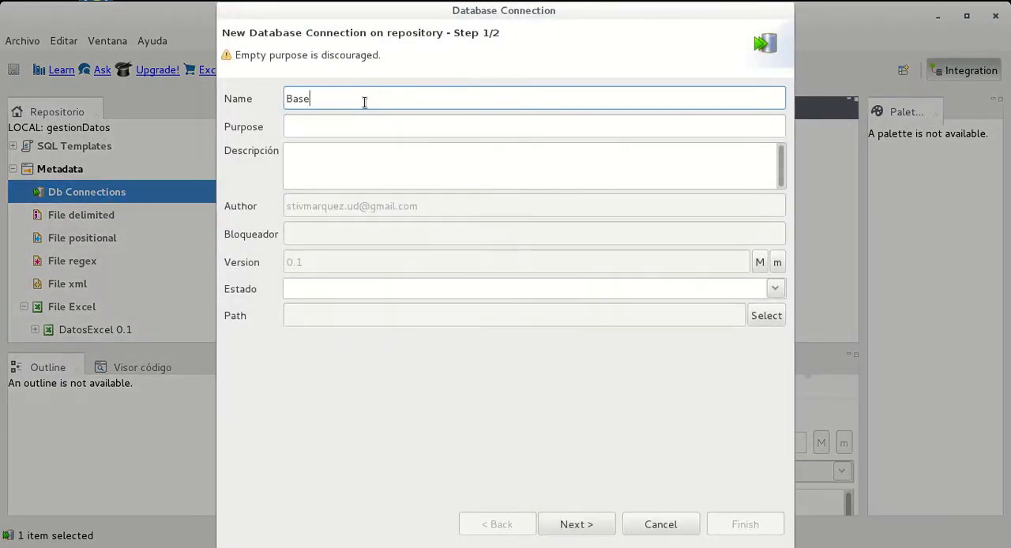
type("DatosPGSQL")
double_click(345, 100)
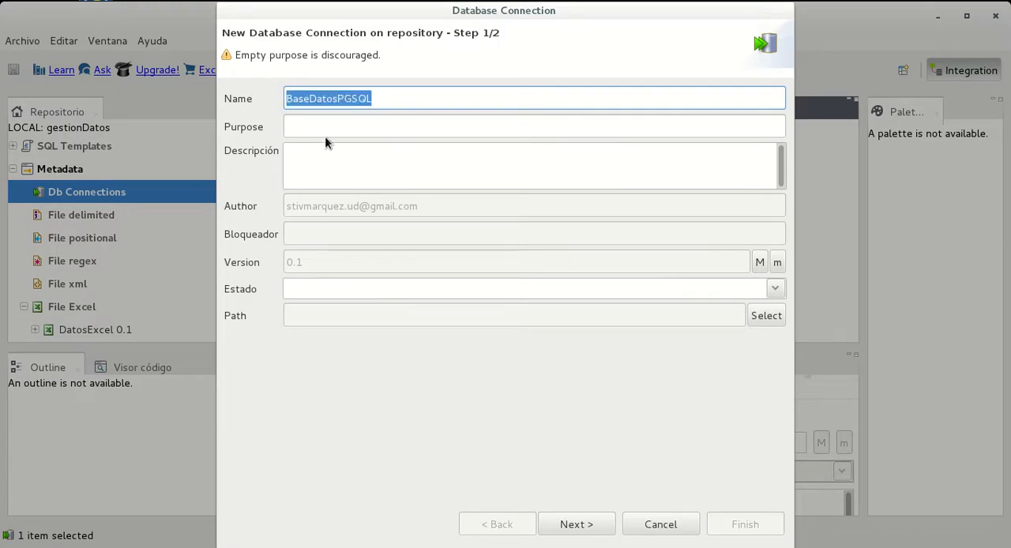
Enter "Base Datos de benficiarios y instalción Internet" as the description of the database connection
left_click(333, 165)
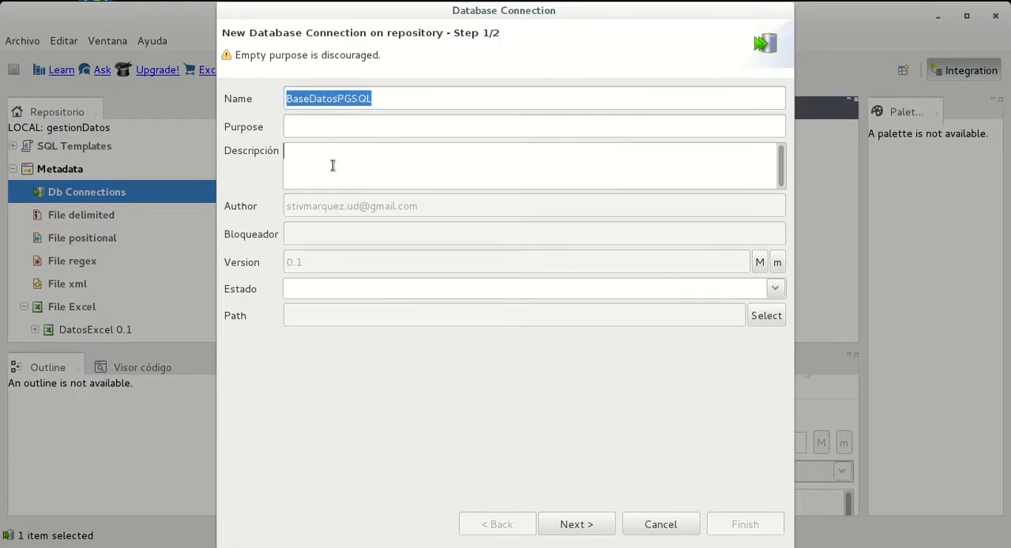
type("Base Datos de benficiarios y datos de instal")
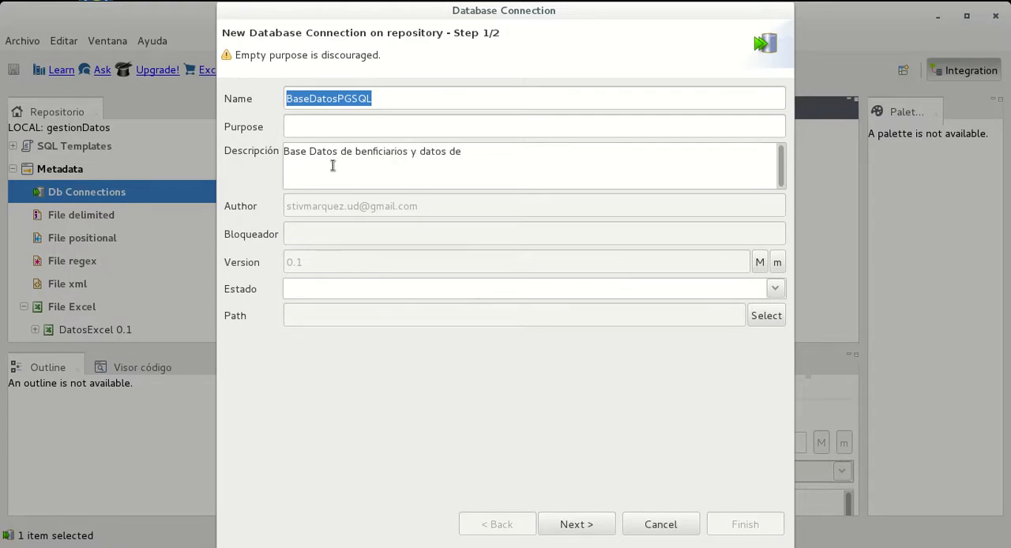
key("BackSpace")
key("BackSpace")
key("BackSpace")
key("BackSpace")
key("BackSpace")
key("BackSpace")
key("BackSpace")
key("BackSpace")
key("BackSpace")
key("BackSpace")
key("BackSpace")
key("BackSpace")
key("BackSpace")
key("BackSpace")
type("instalcii")
key("BackSpace")
key("BackSpace")
type("ón Intene")
key("BackSpace")
key("BackSpace")
key("BackSpace")
type("rnet")
Copy the name BaseDatosPGSQL into the connection's purpose, set its status to development, and continue to the connection settings
left_click(364, 127)
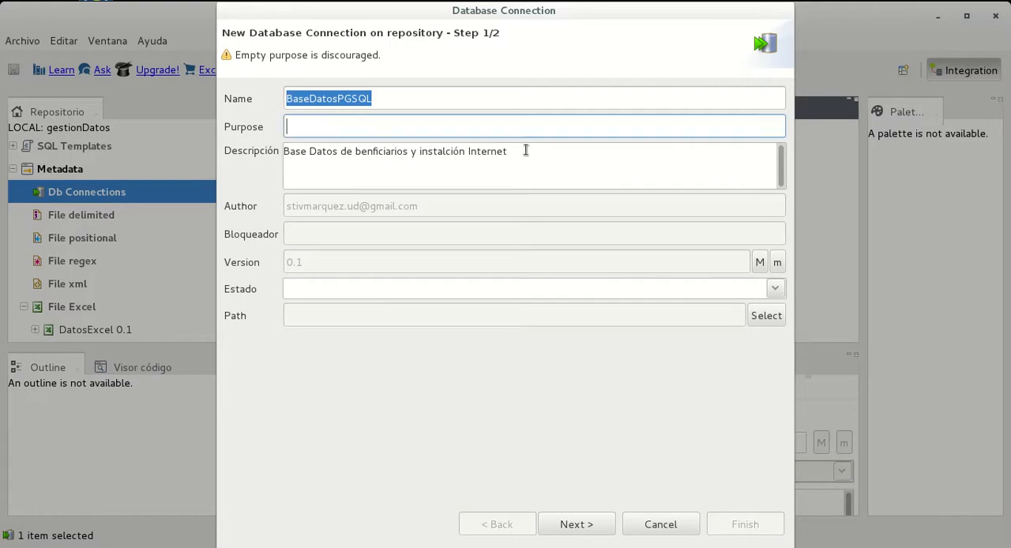
left_click_drag(527, 158, 227, 150)
left_click_drag(404, 102, 264, 103)
key("ctrl+c")
left_click(364, 127)
key("ctrl+v")
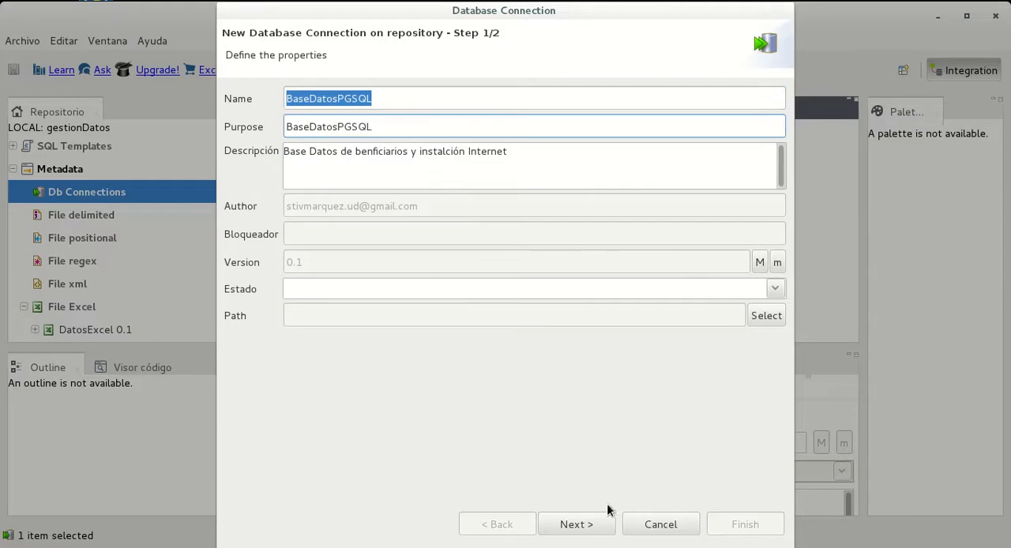
left_click(782, 290)
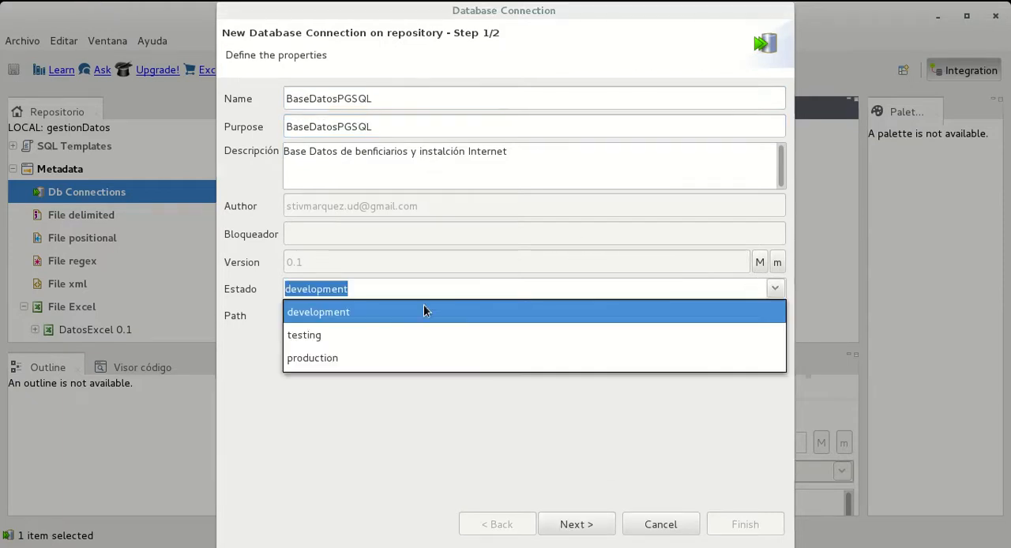
left_click(389, 309)
left_click(591, 528)
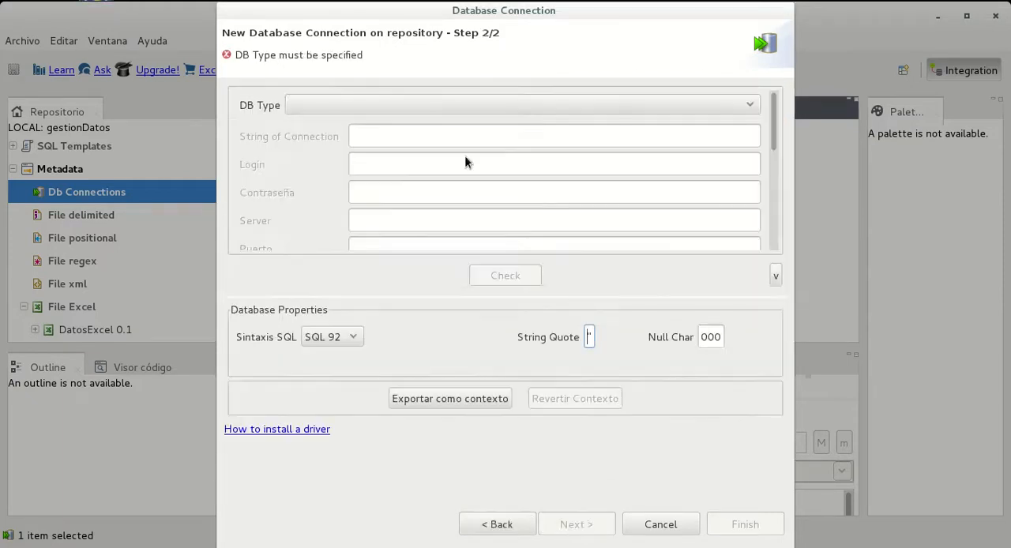
Set the connection's database type to PostgreSQL and keep the database version at Prior to v9
left_click(384, 107)
scroll(379, 336, "down", 6)
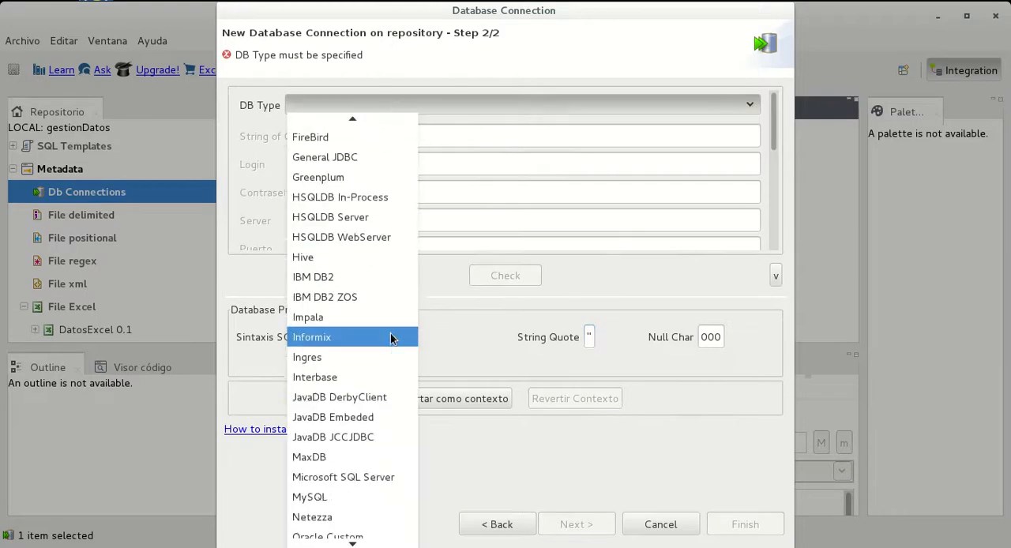
scroll(374, 330, "down", 3)
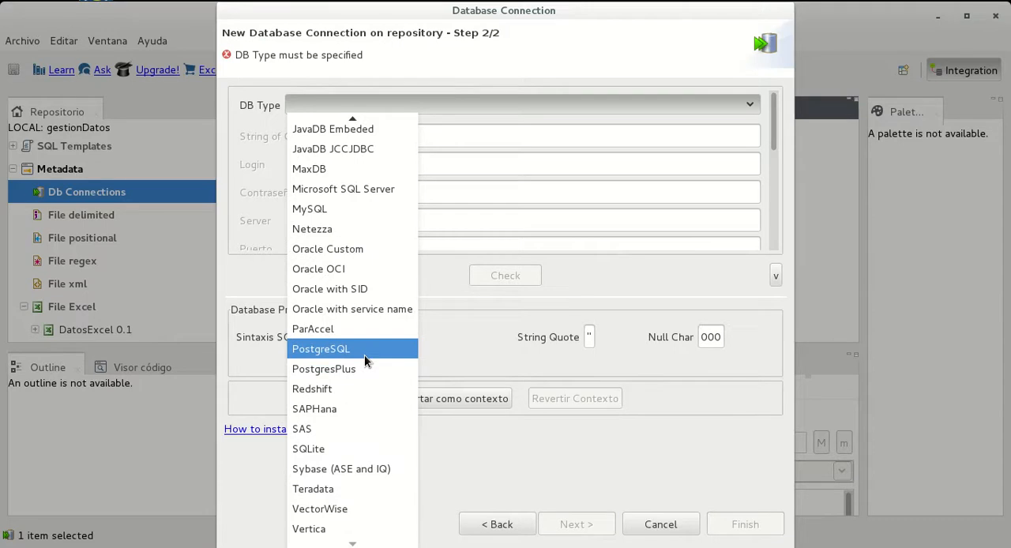
left_click(364, 355)
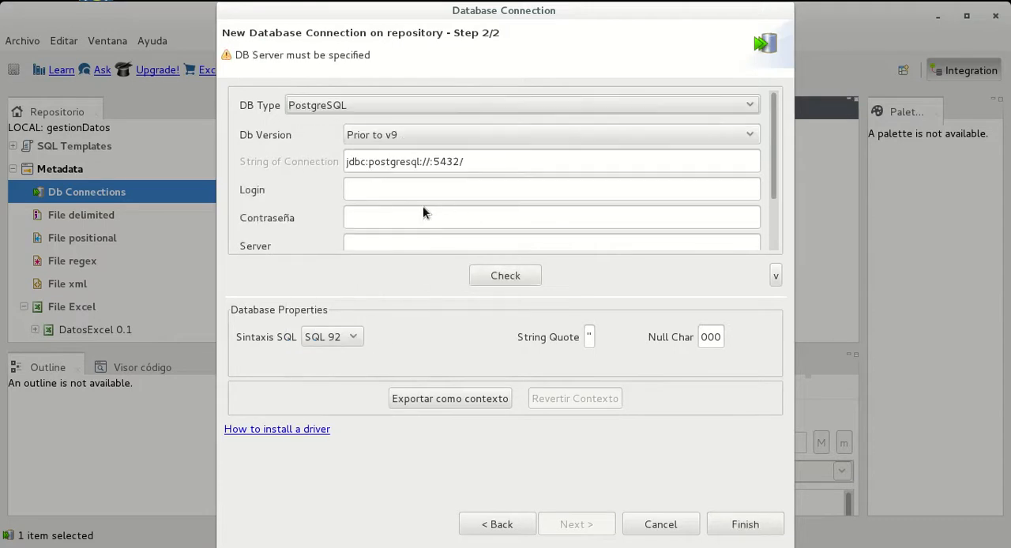
left_click(498, 163)
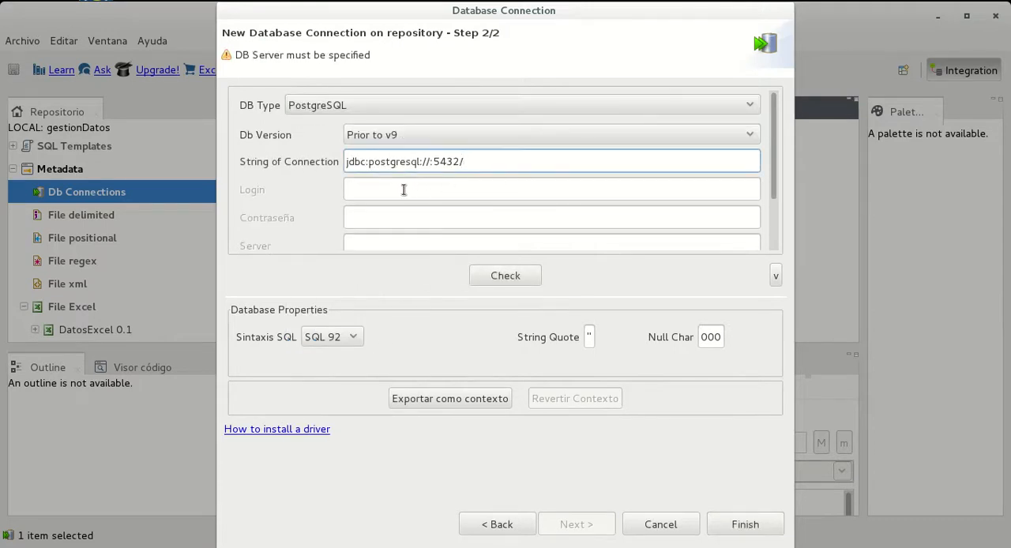
left_click(409, 190)
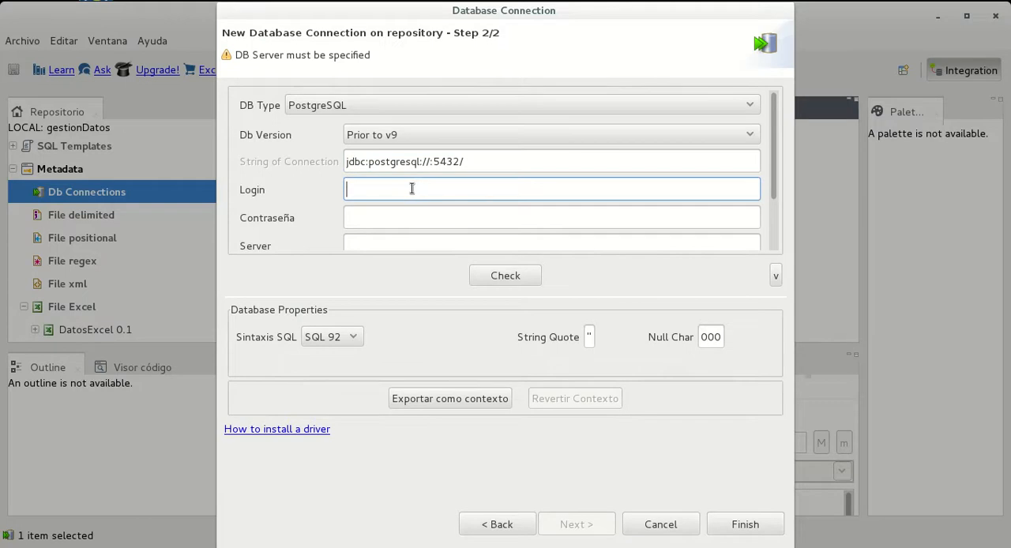
left_click(431, 139)
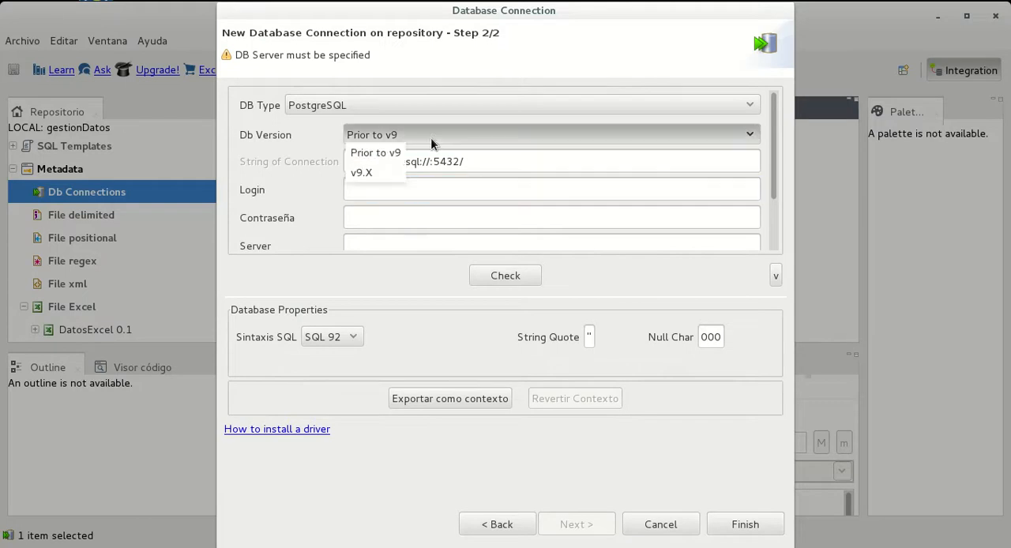
left_click(390, 149)
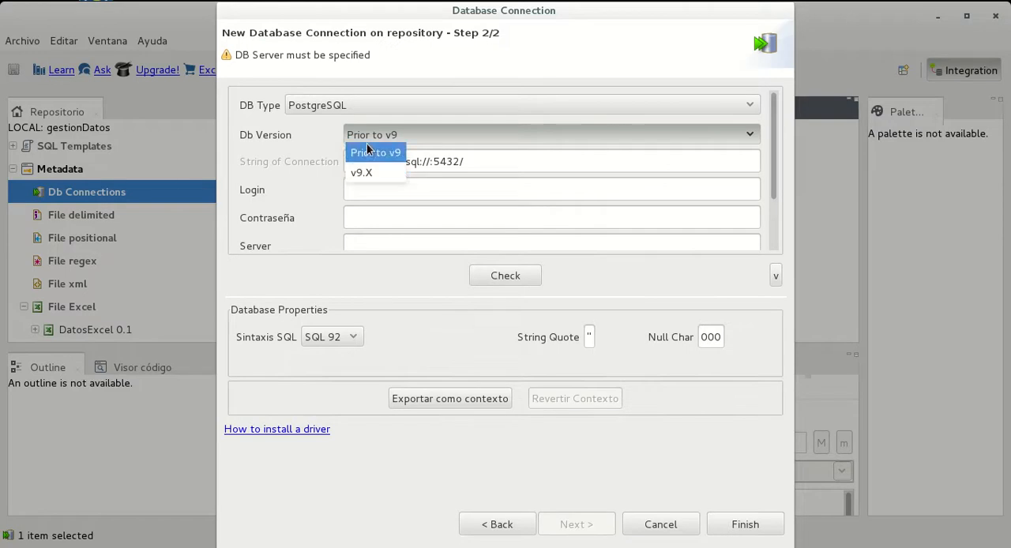
Enter postgres as the connection login and fill in the database password
left_click(465, 192)
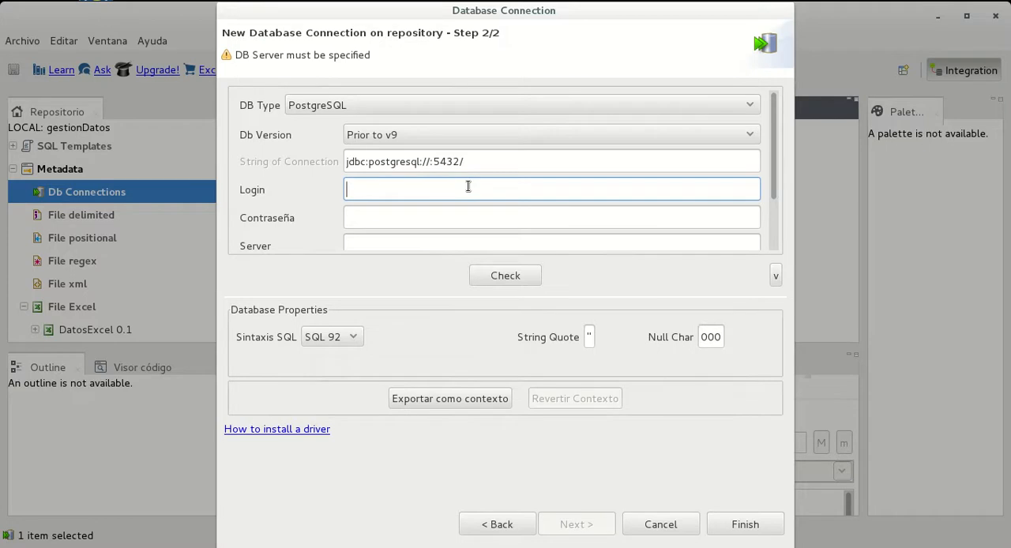
type("postgres")
left_click(395, 210)
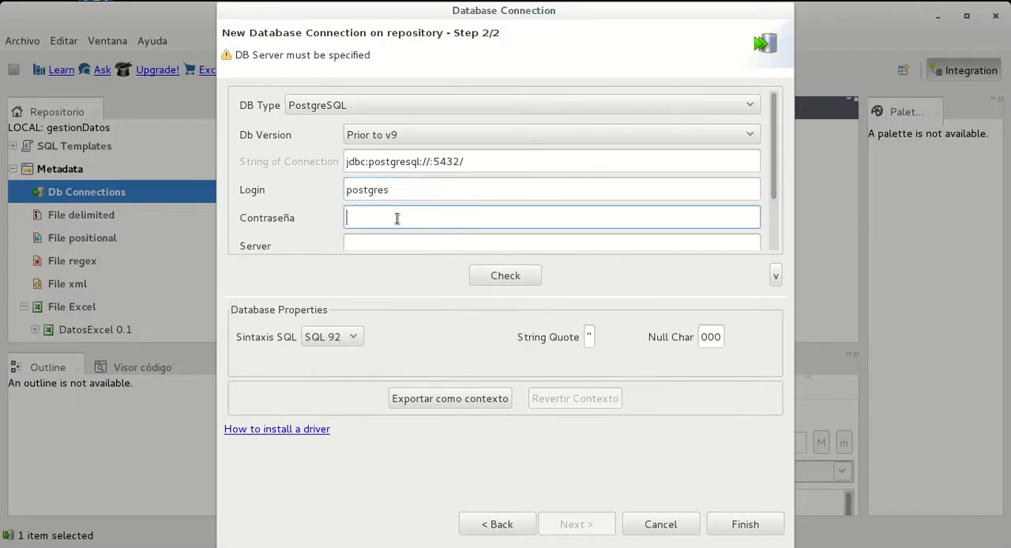
type("•••")
key("BackSpace")
key("BackSpace")
key("BackSpace")
type("•••••••")
Set the connection's server to localhost and its database to otun
scroll(525, 186, "down", 2)
left_click(424, 179)
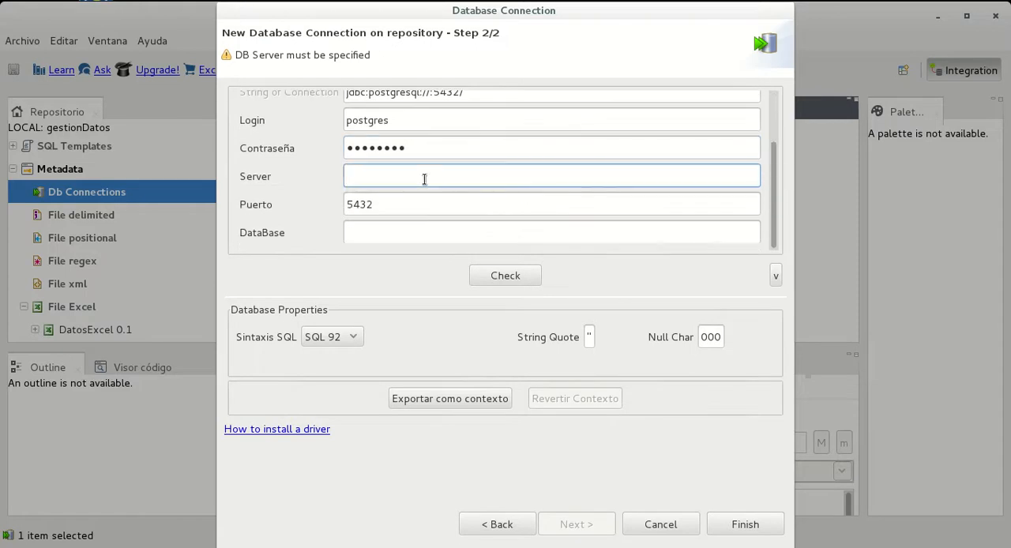
type("localhost")
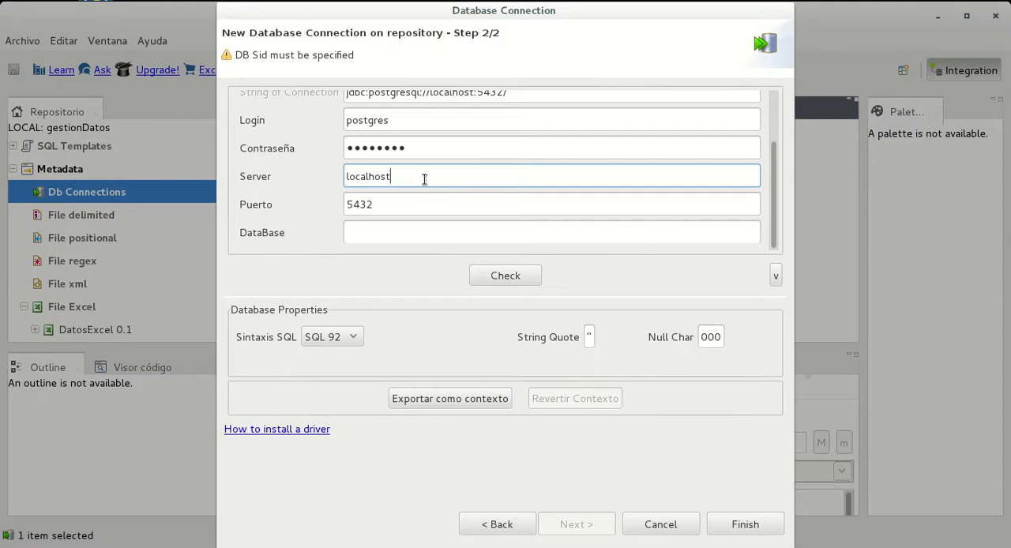
left_click(415, 227)
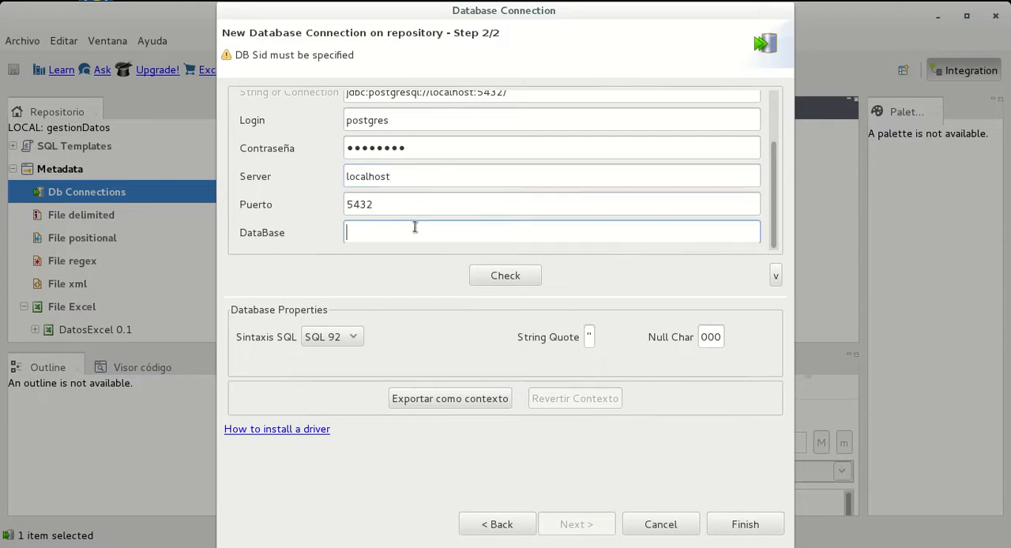
type("otun")
Test the BaseDatosPGSQL connection and finish creating it
left_click(504, 277)
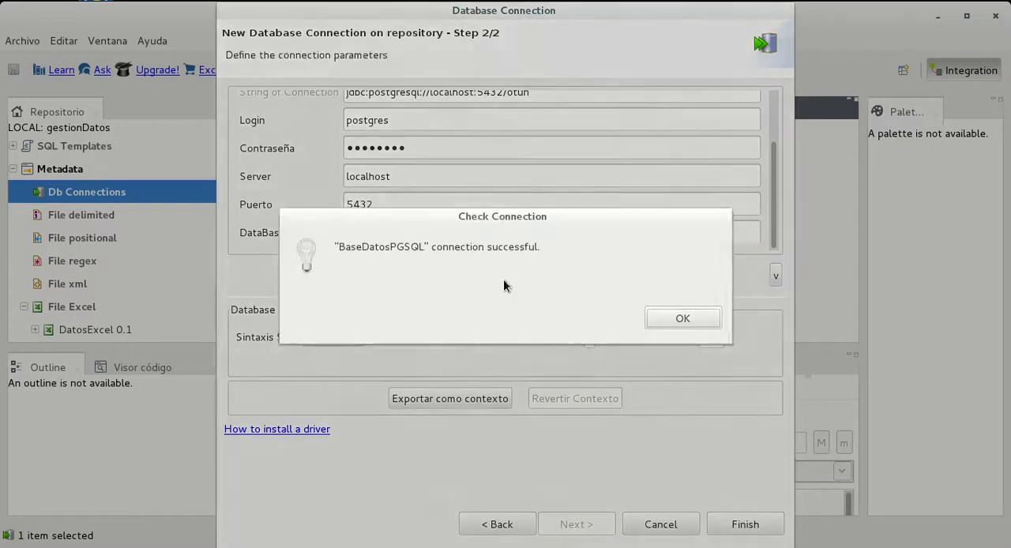
left_click(683, 317)
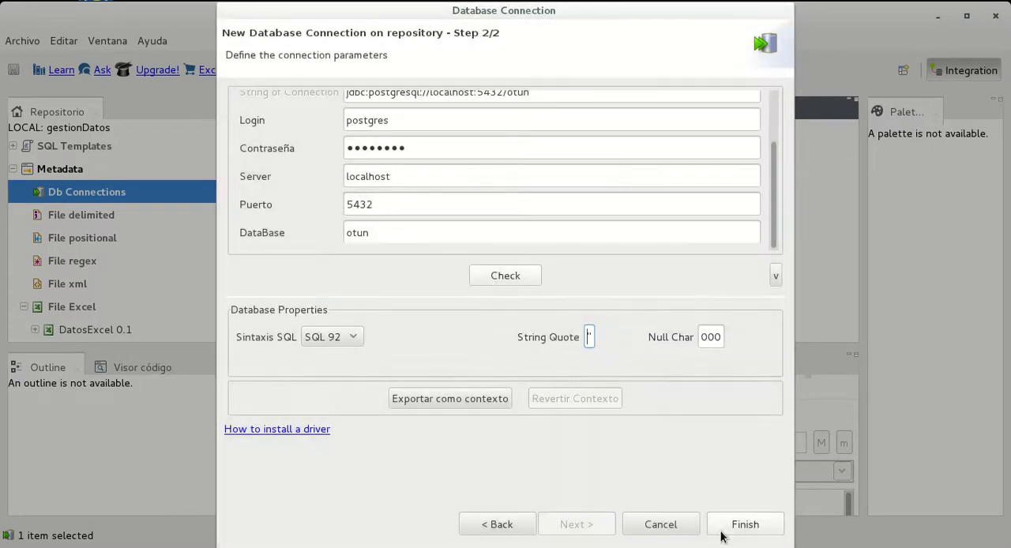
left_click(748, 523)
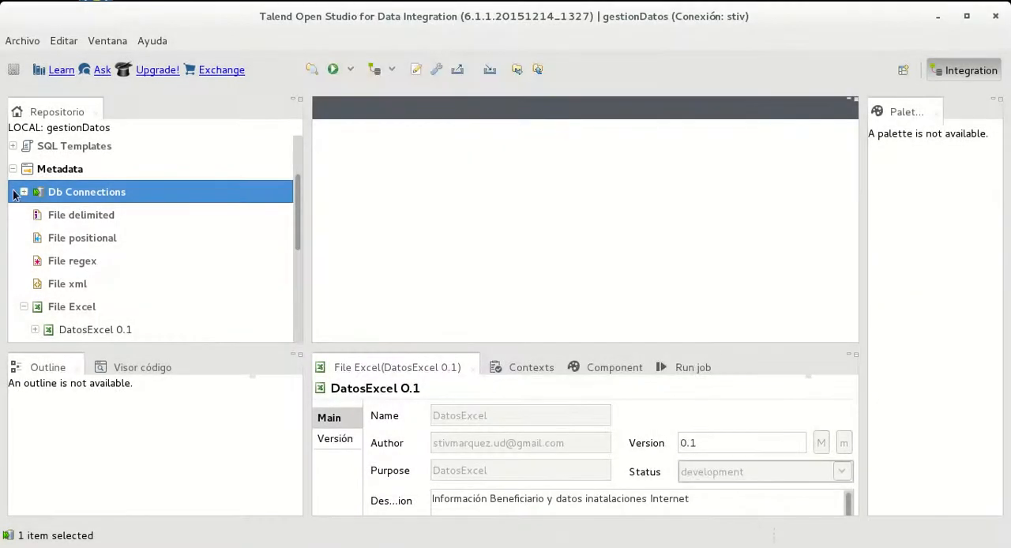
Expand the database connections and the BaseDatosPGSQL 0.1 entry in the repository, leaving its properties unedited
left_click(23, 192)
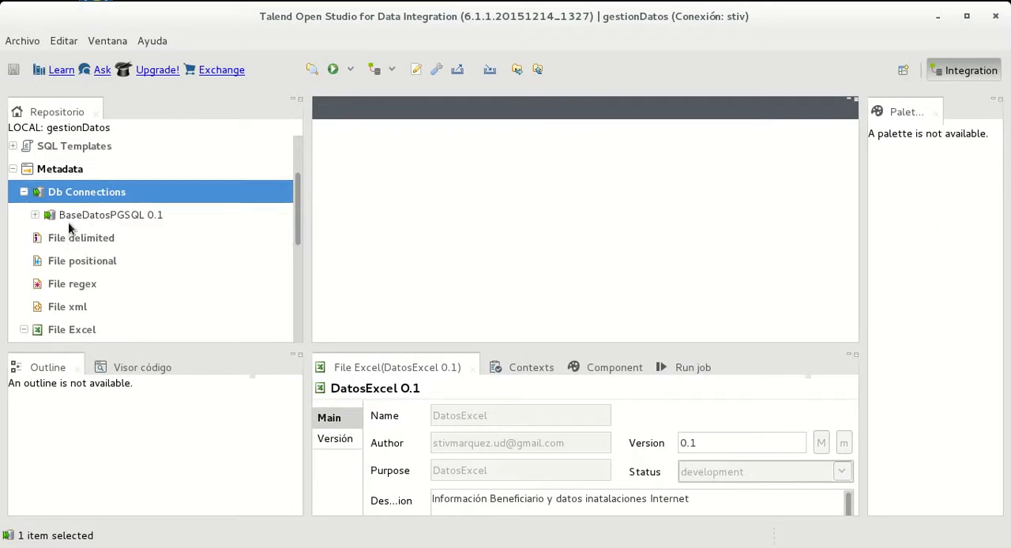
left_click(68, 224)
double_click(36, 219)
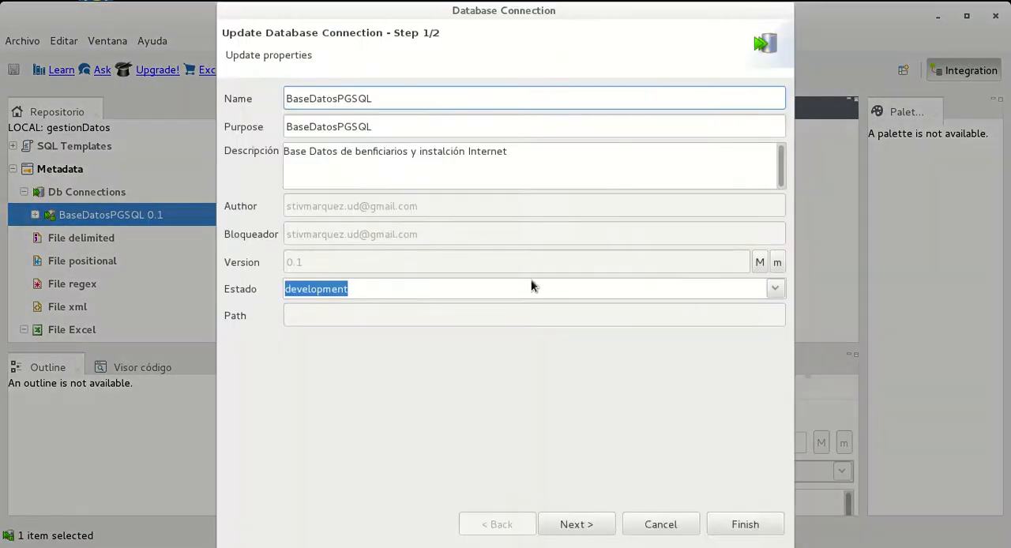
left_click(695, 524)
left_click(35, 215)
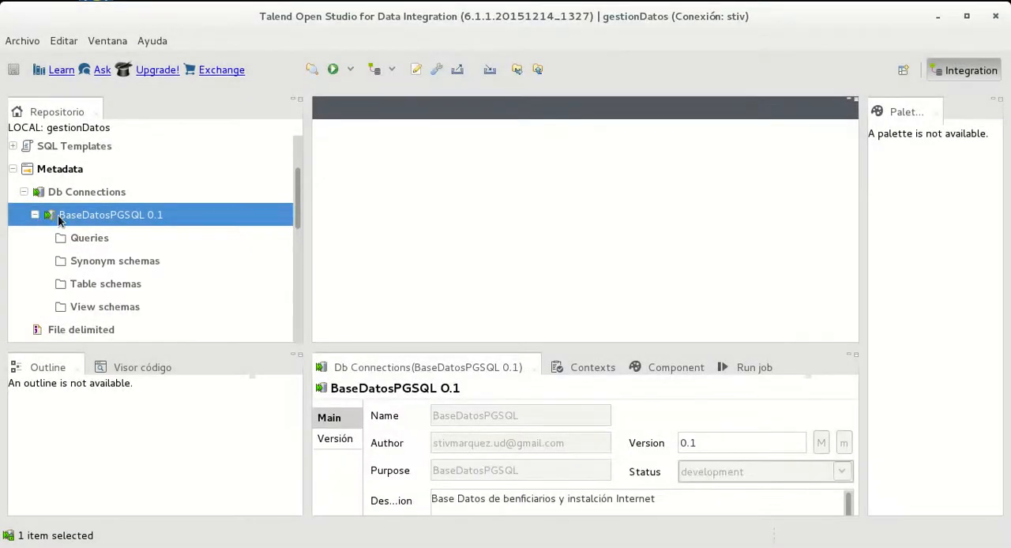
right_click(93, 291)
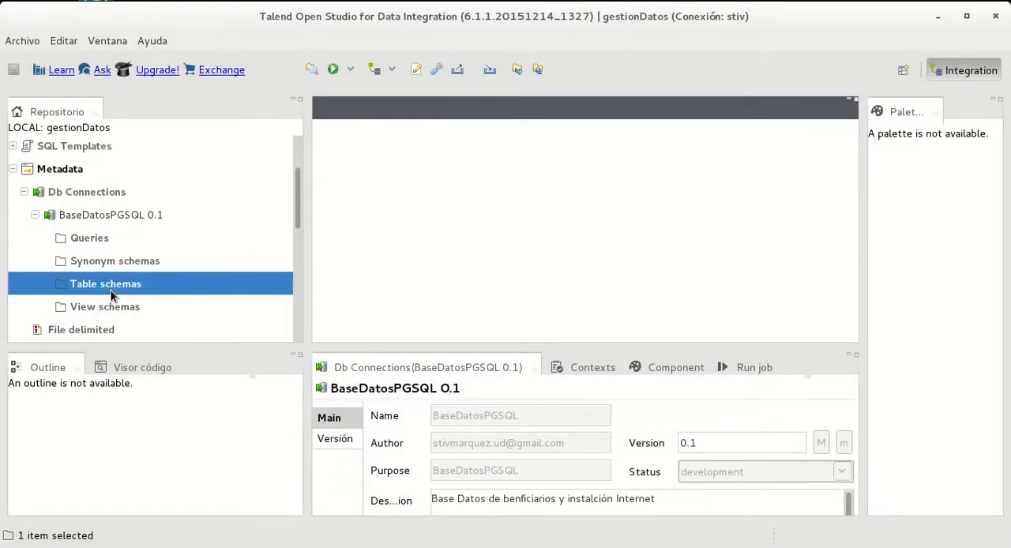
left_click(141, 296)
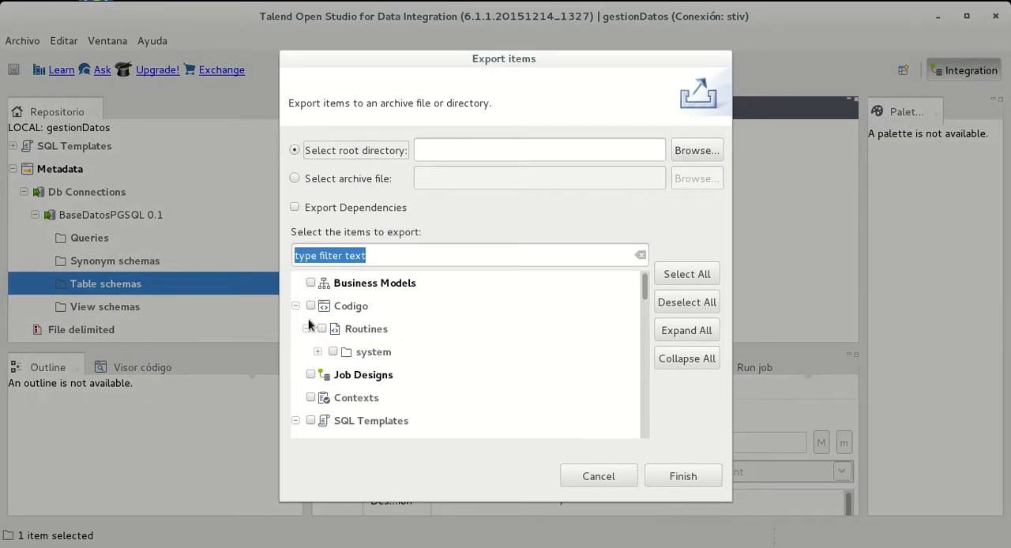
scroll(439, 340, "down", 8)
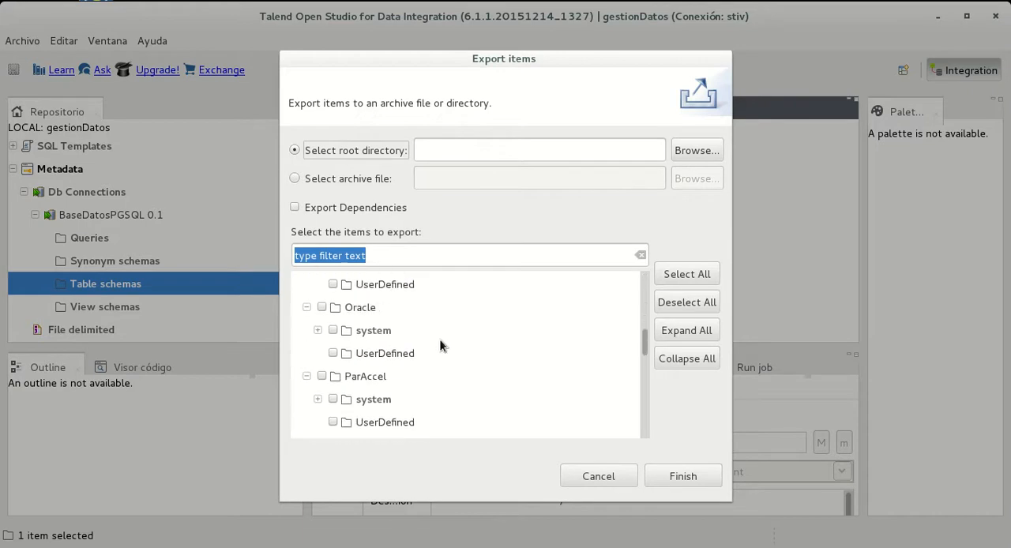
scroll(439, 340, "down", 5)
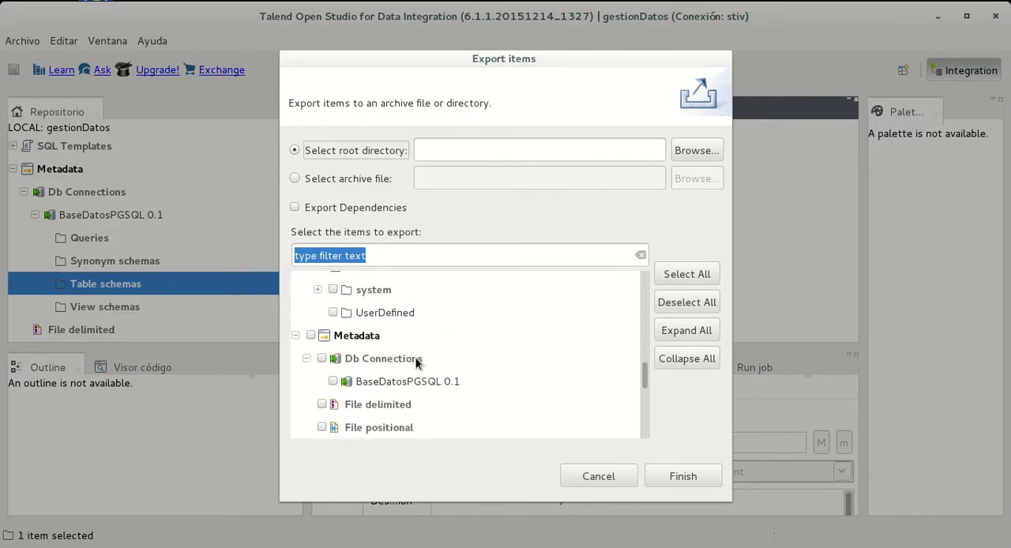
left_click(430, 385)
left_click(334, 382)
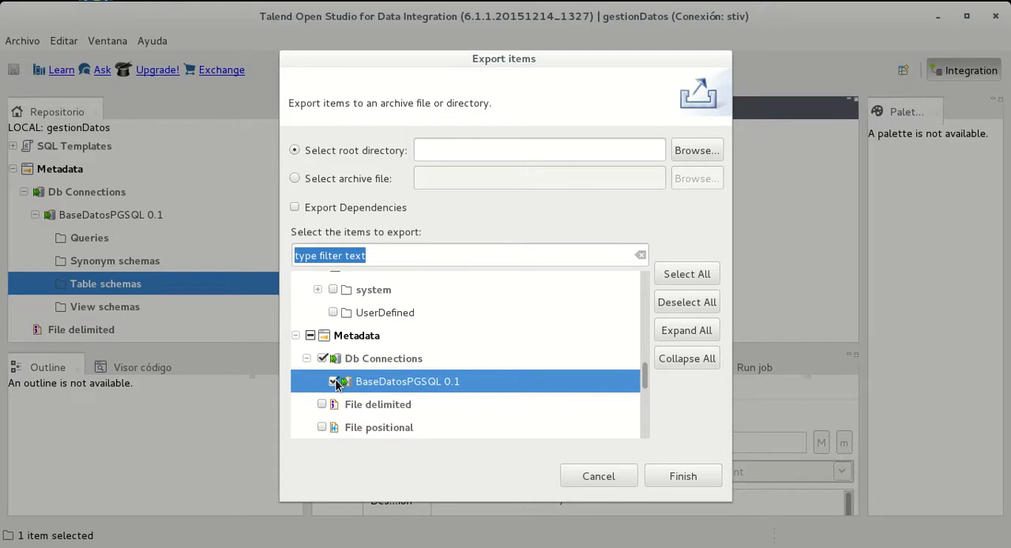
left_click(692, 479)
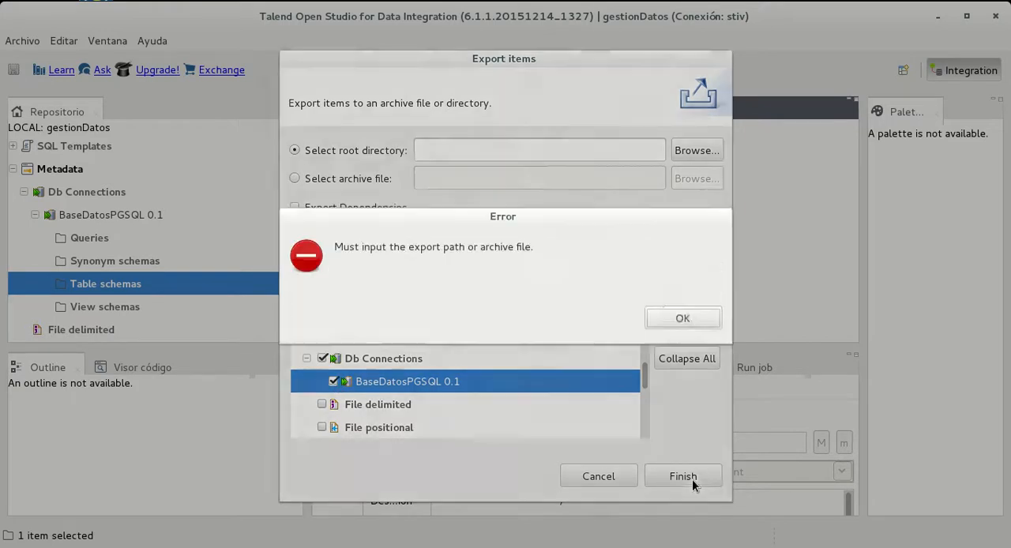
left_click(681, 317)
key("Escape")
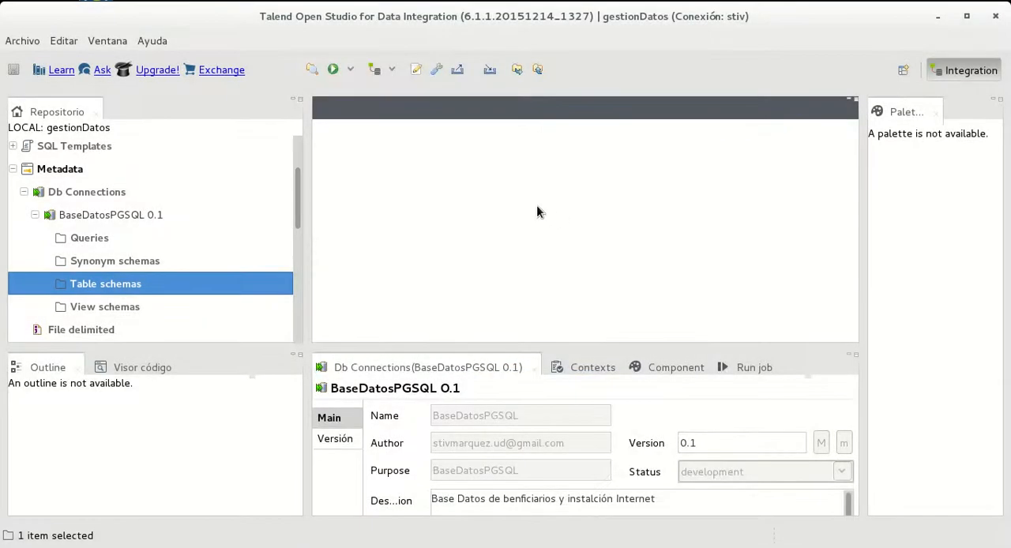
right_click(149, 284)
key("Escape")
Start extracting the schema of BaseDatosPGSQL 0.1, restrict the object types to TABLE, and continue to the schema selection
right_click(98, 220)
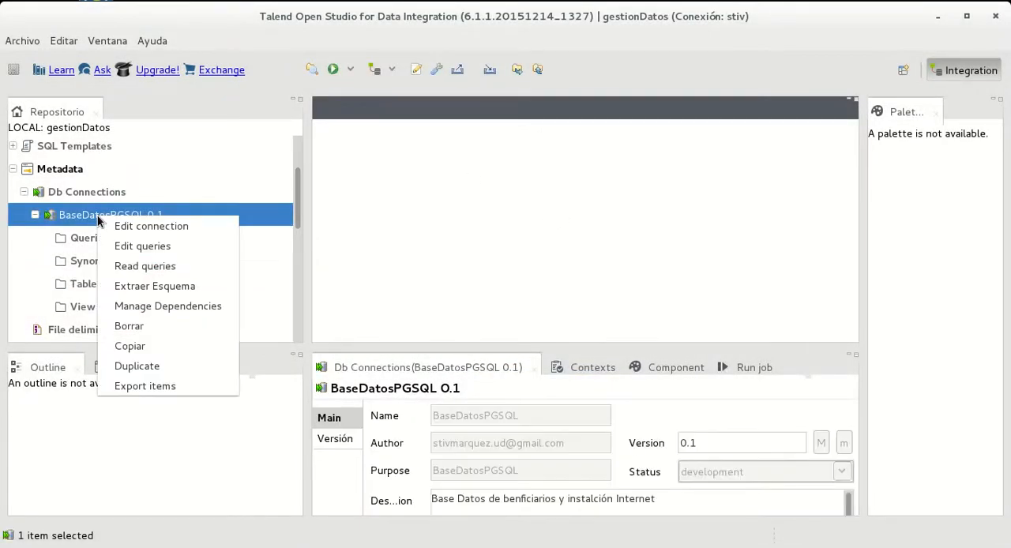
left_click(163, 291)
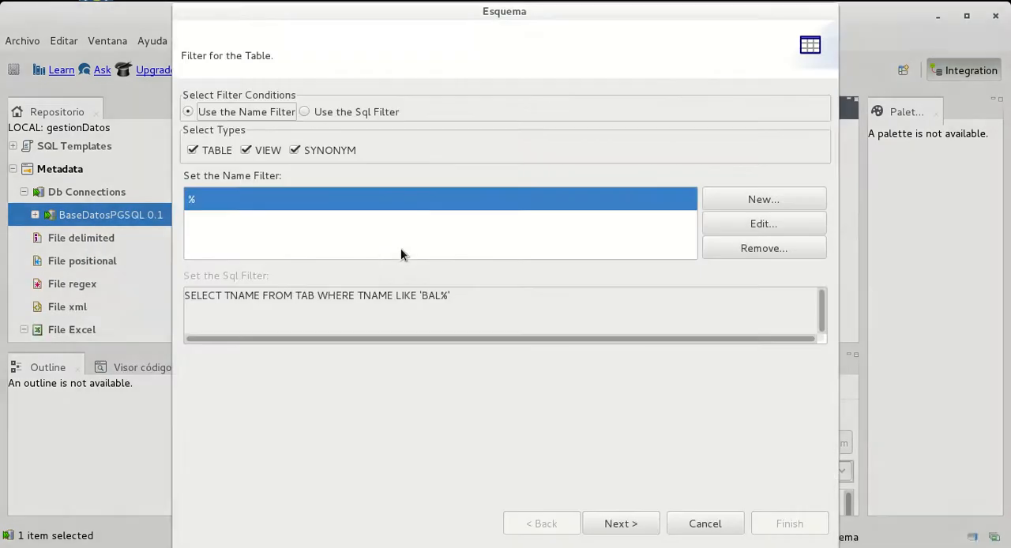
left_click(245, 151)
left_click(294, 150)
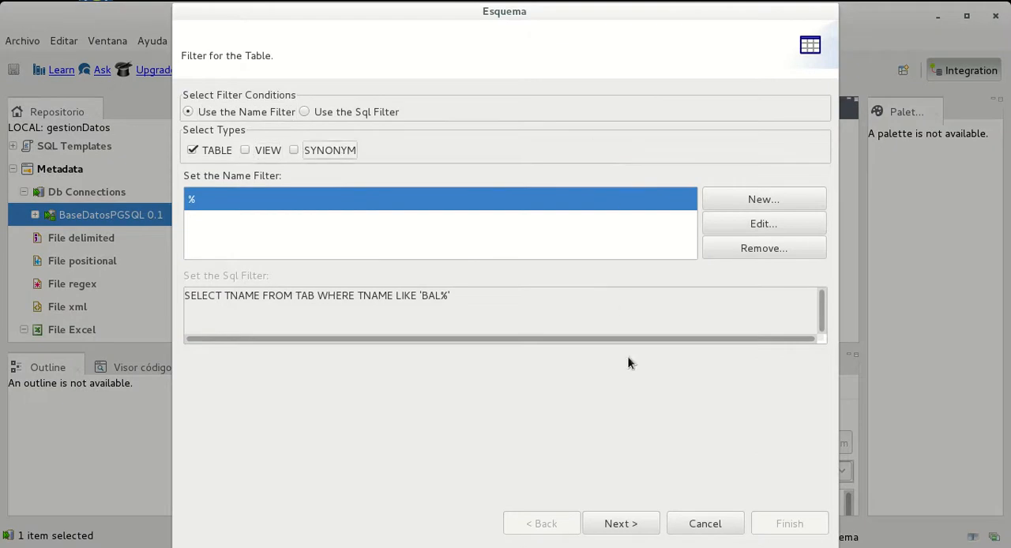
left_click(627, 526)
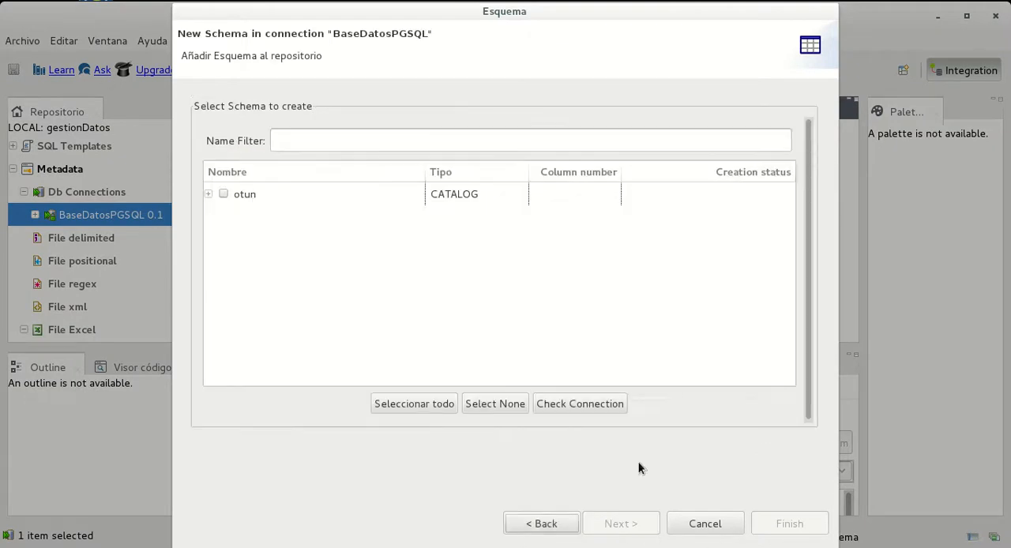
Try to select the public and information_schema schemas under the otun catalog
left_click(209, 194)
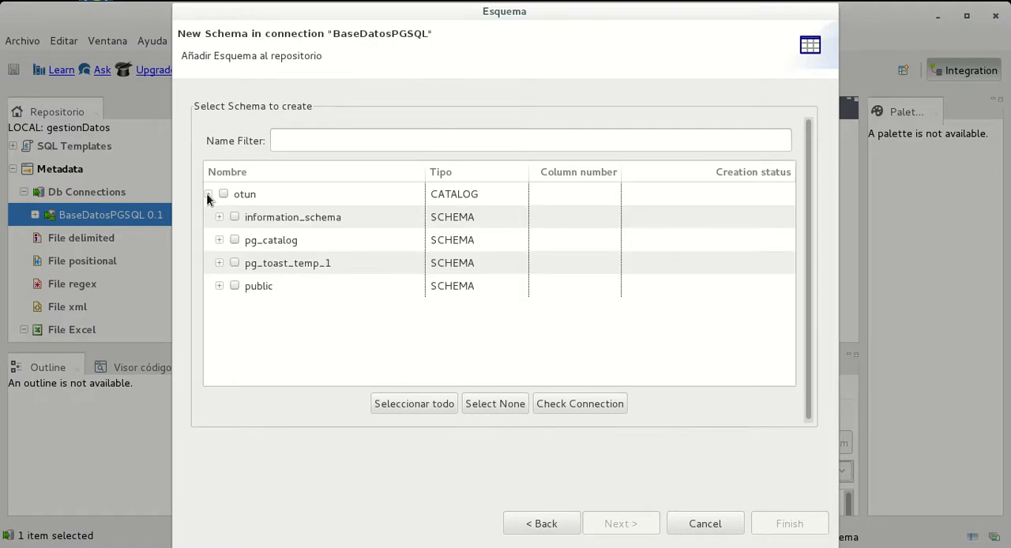
left_click(235, 286)
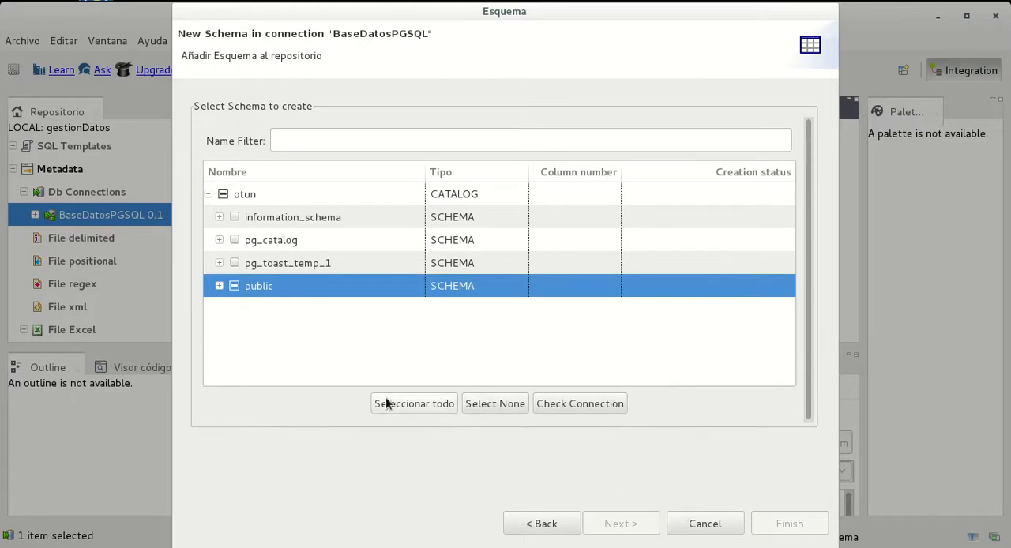
left_click(234, 218)
left_click(234, 286)
left_click(234, 220)
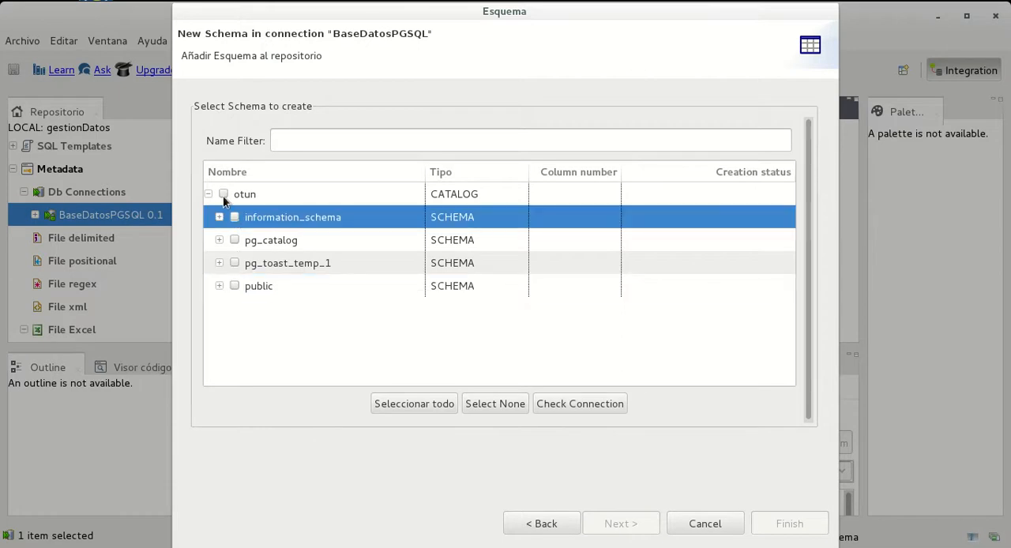
left_click(223, 196)
left_click(234, 263)
left_click(235, 240)
left_click(235, 219)
Filter the schema list by the name public, recheck the connection, and highlight the otun catalog
left_click(301, 141)
type("op")
key("BackSpace")
key("BackSpace")
type("public")
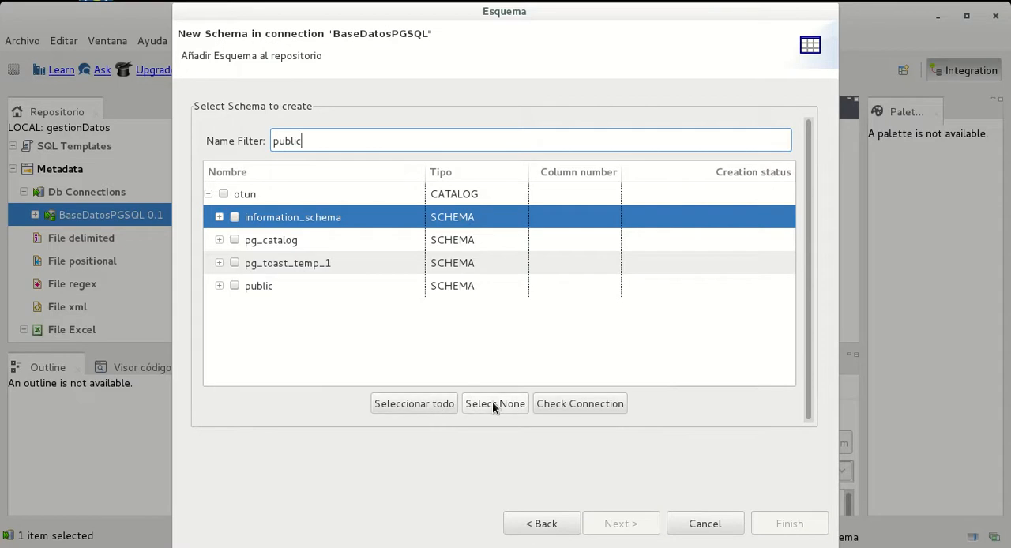
left_click(575, 406)
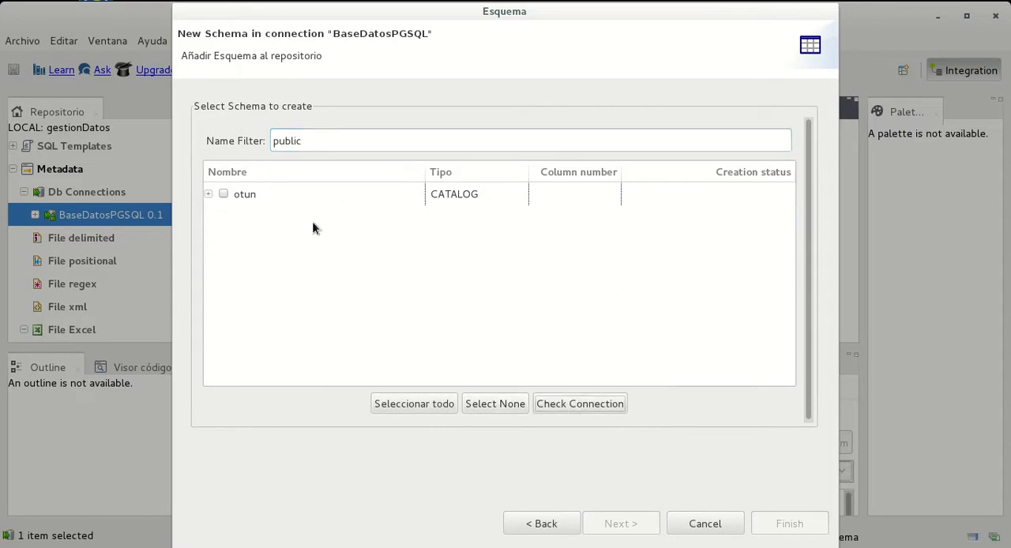
double_click(222, 197)
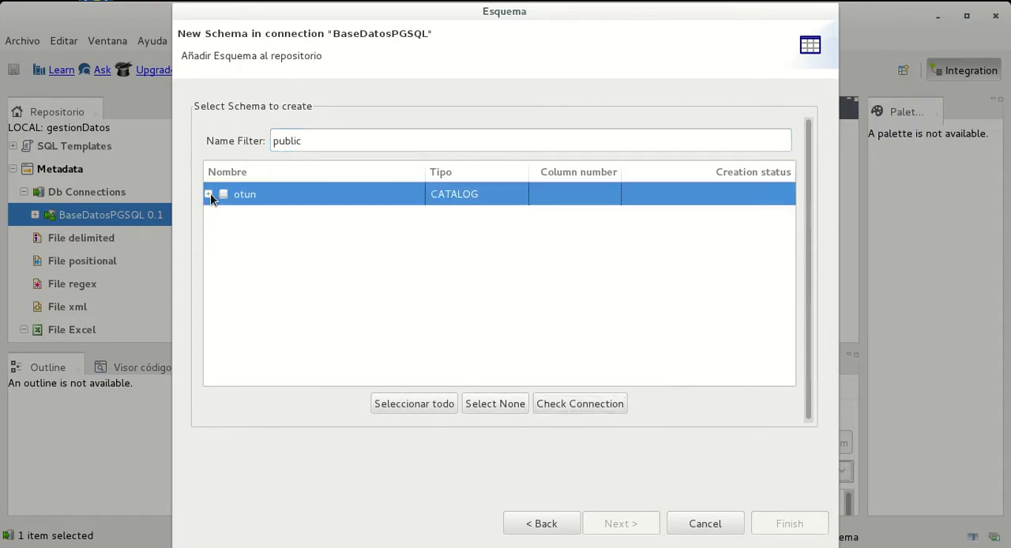
Try selecting all schemas under the otun catalog, clear the three system schemas, and cancel the schema extraction
left_click(235, 286)
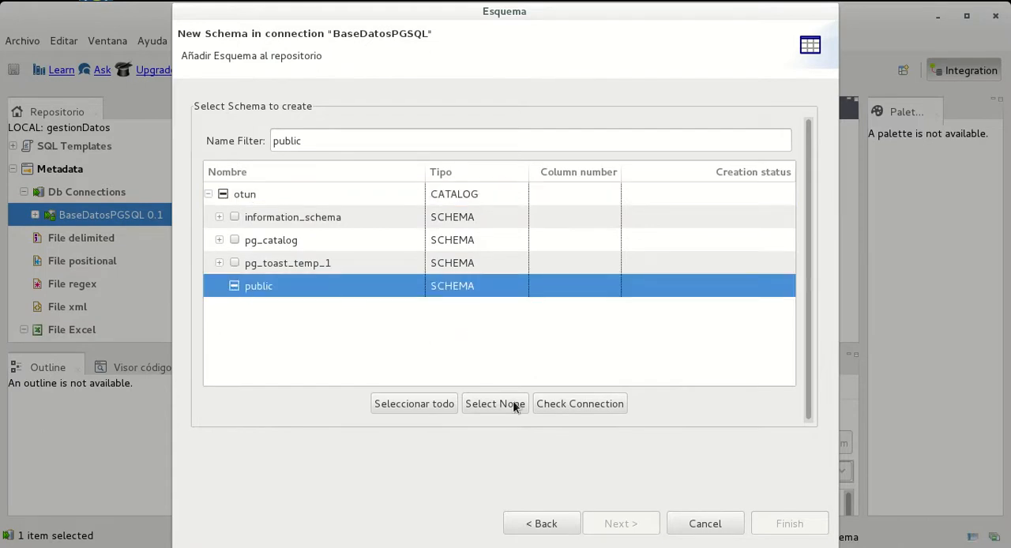
left_click(415, 404)
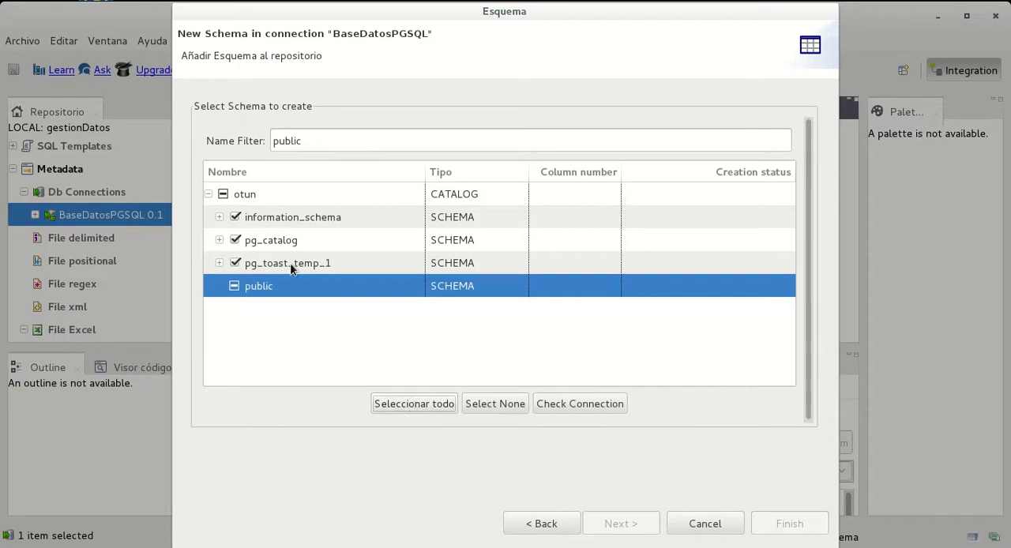
left_click(235, 263)
left_click(235, 240)
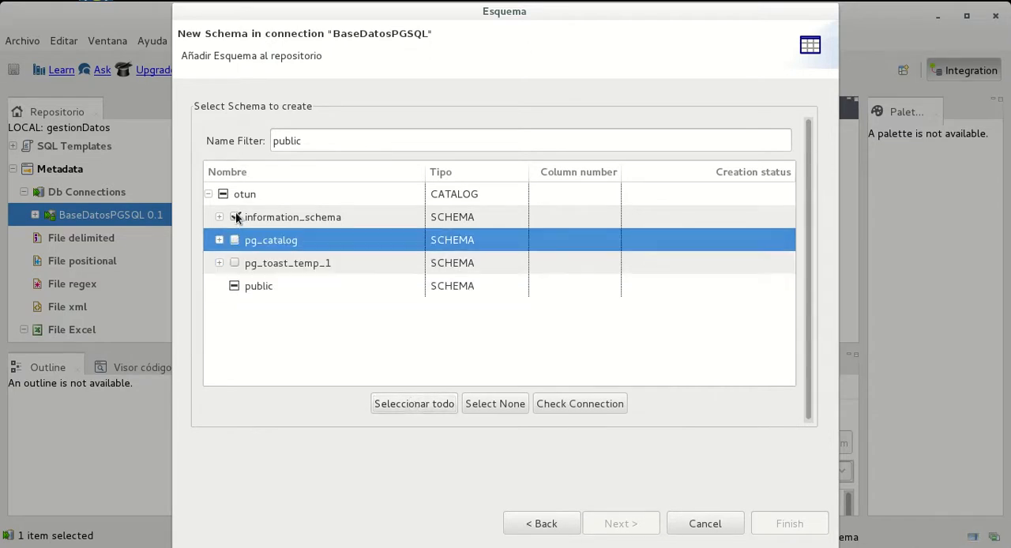
left_click(234, 218)
left_click(708, 524)
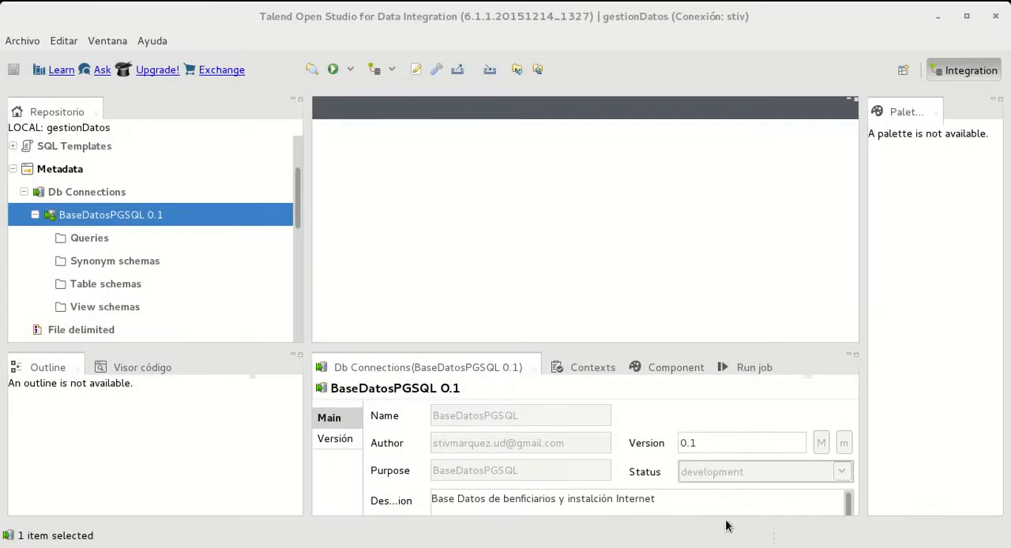
left_click(121, 218)
right_click(121, 219)
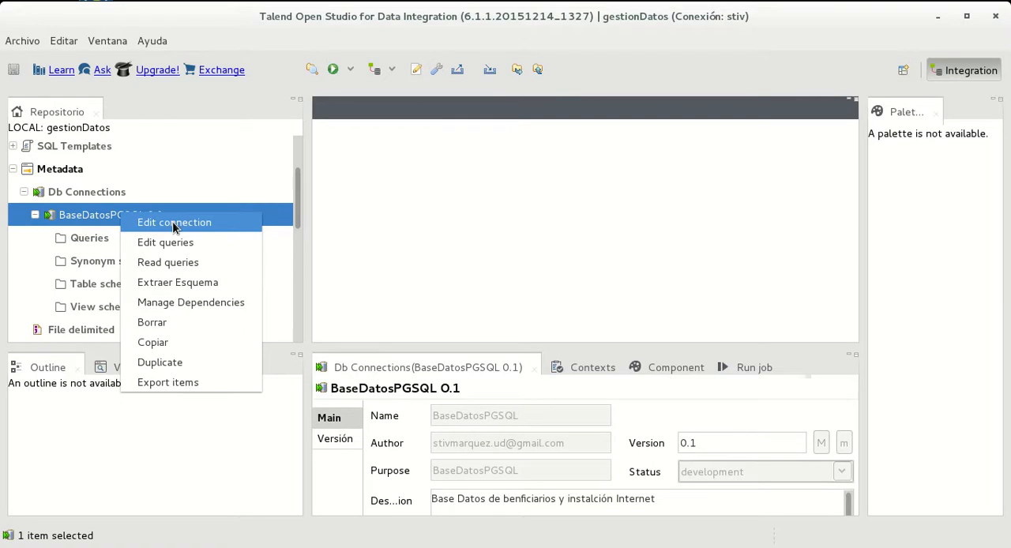
left_click(188, 384)
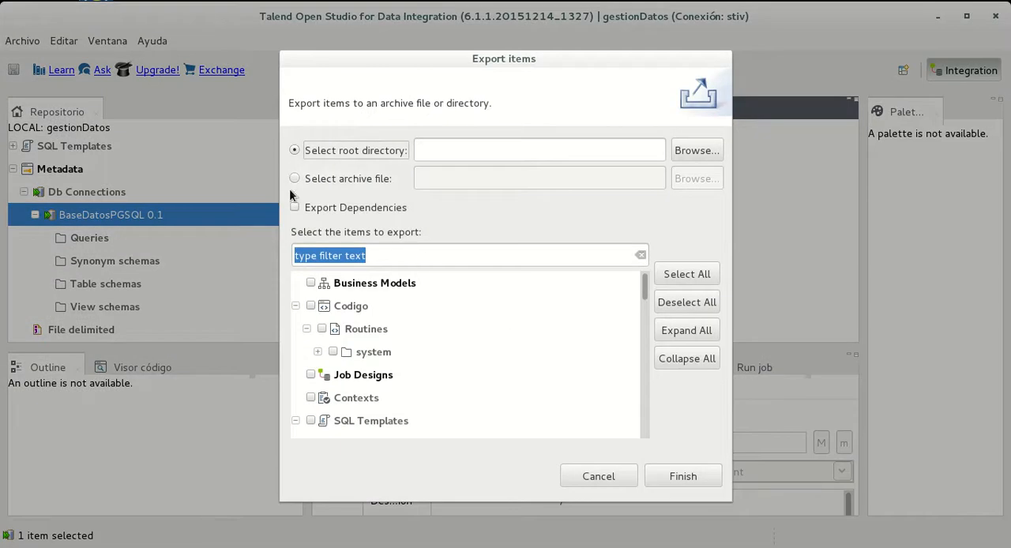
left_click(609, 477)
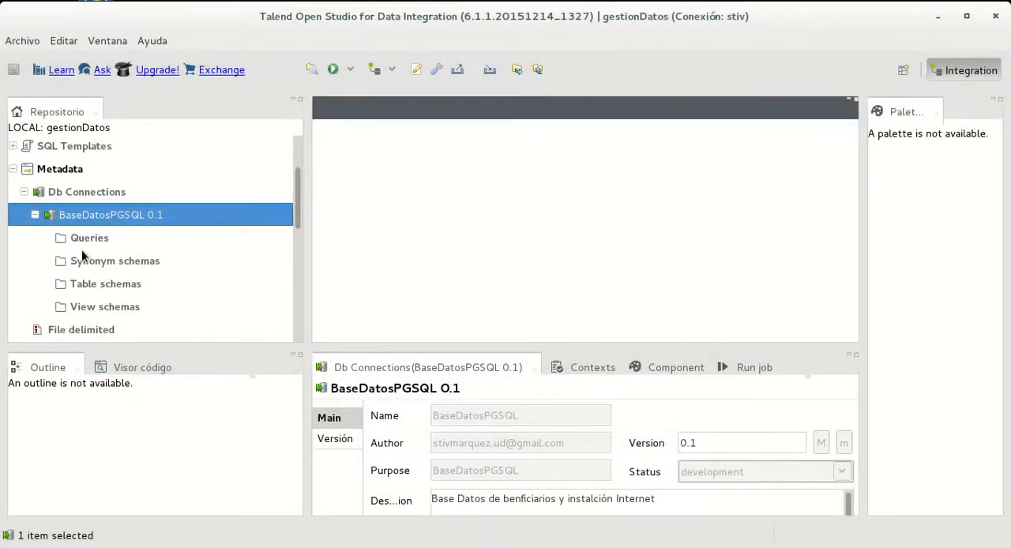
right_click(119, 283)
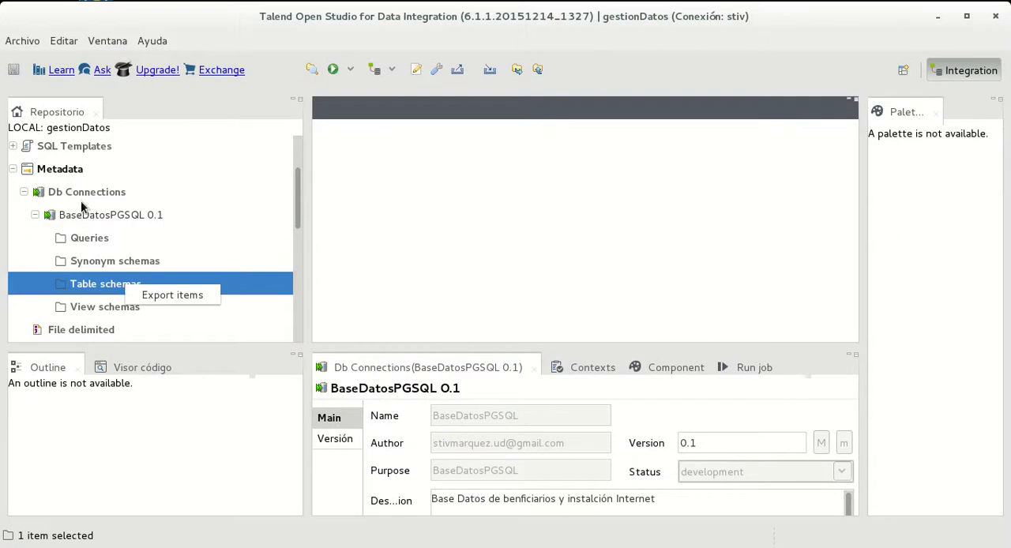
Start extracting the schema of BaseDatosPGSQL 0.1 again with the default name filter and all object types, and continue to the schema selection
right_click(99, 215)
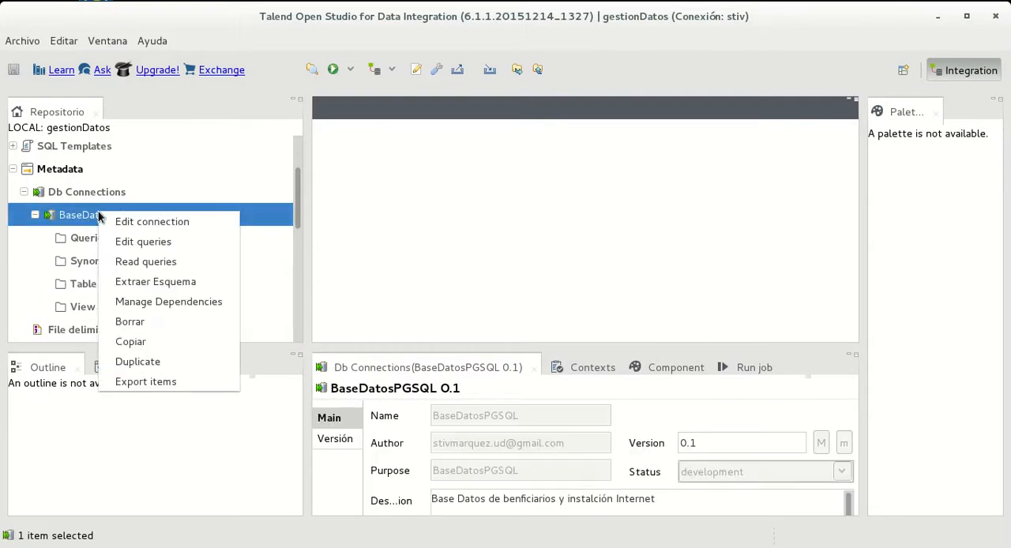
left_click(178, 279)
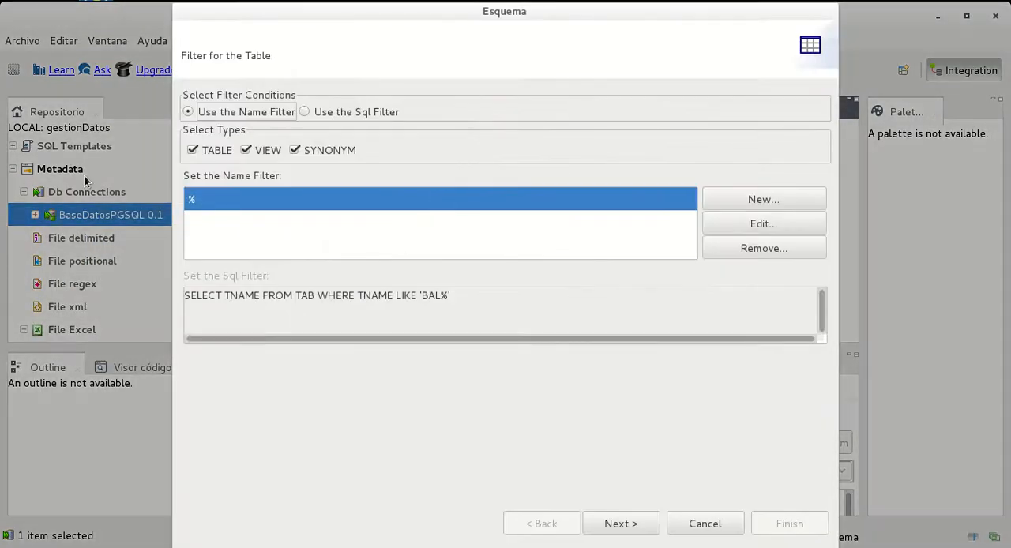
left_click(621, 524)
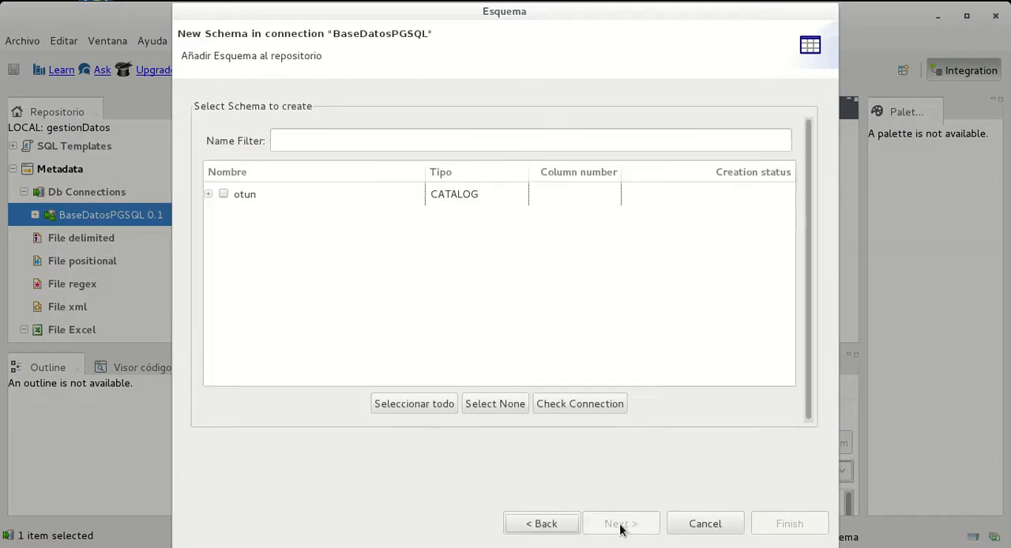
Select the beneficiario and informacion_instalacion tables in the public schema of the otun catalog
left_click(208, 195)
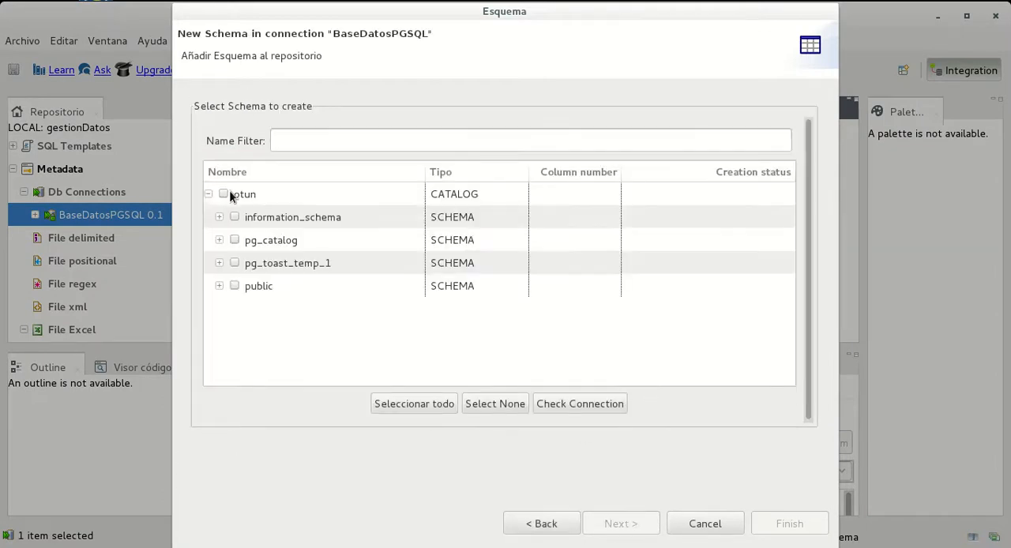
left_click(233, 194)
left_click(241, 285)
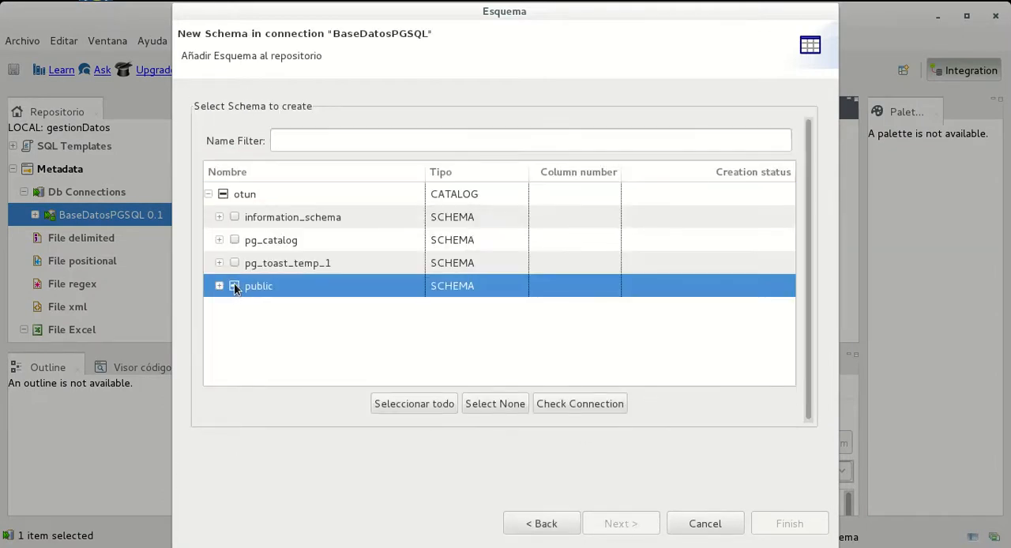
left_click(220, 286)
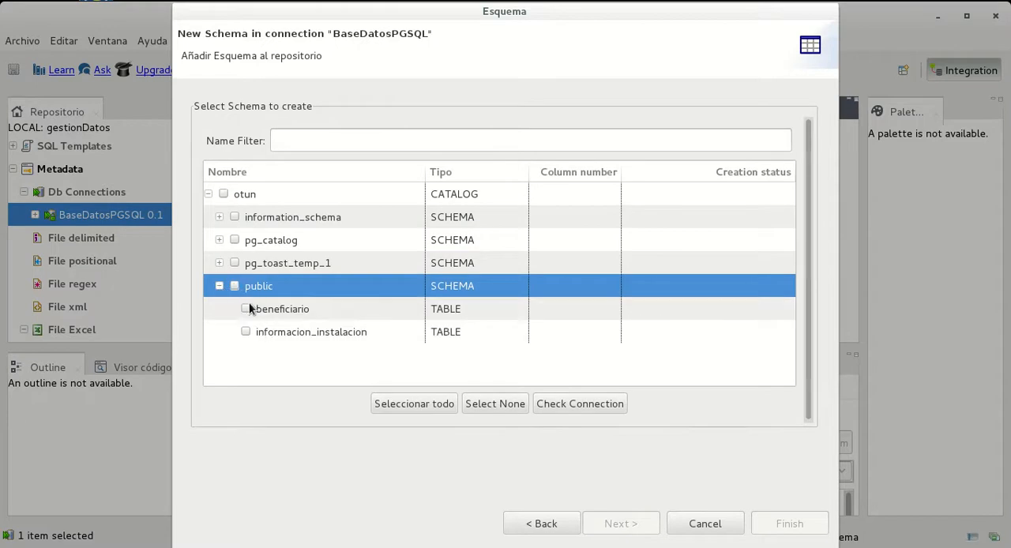
left_click(246, 309)
left_click(245, 332)
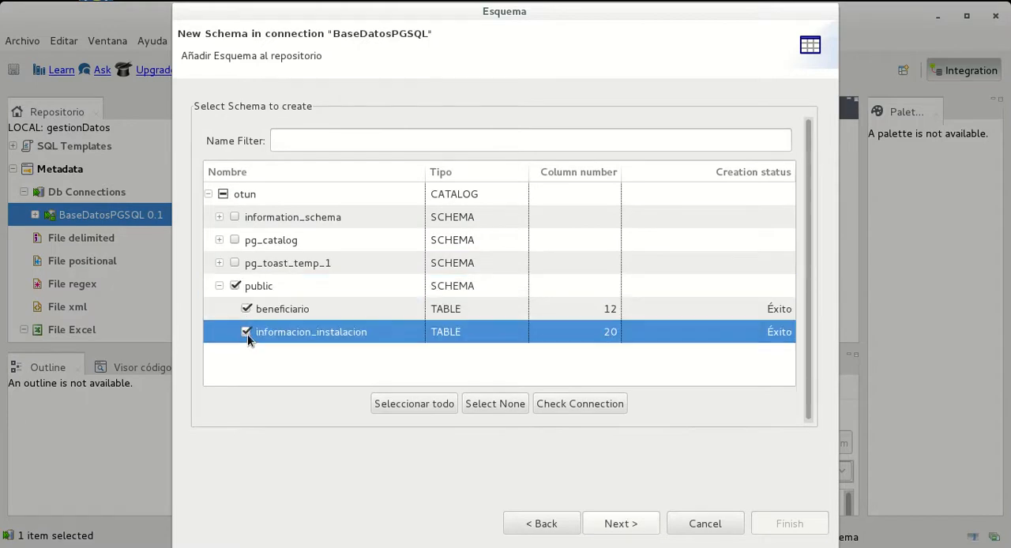
Review the retrieved columns of informacion_instalacion and beneficiario, and finish the schema extraction
left_click(644, 524)
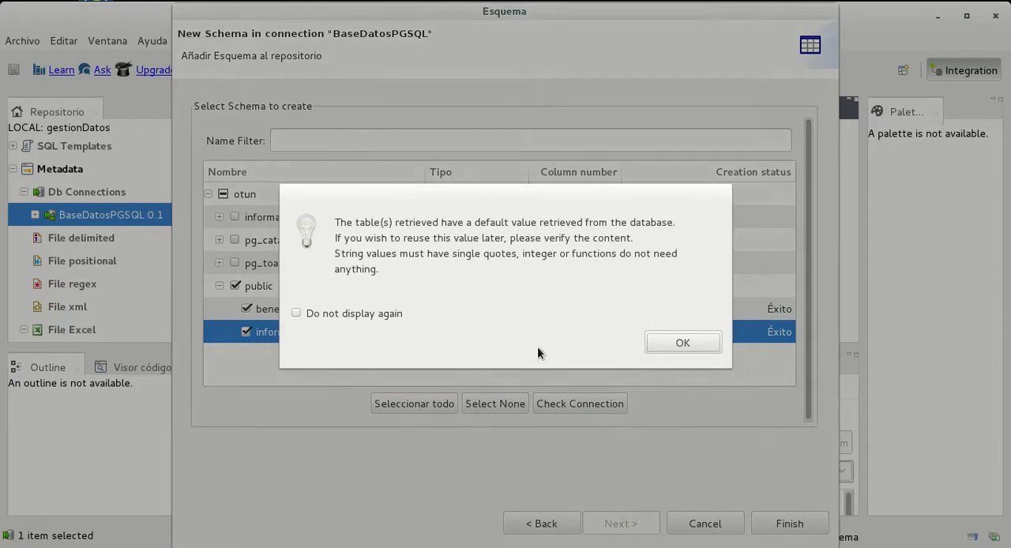
left_click(656, 341)
scroll(454, 379, "down", 5)
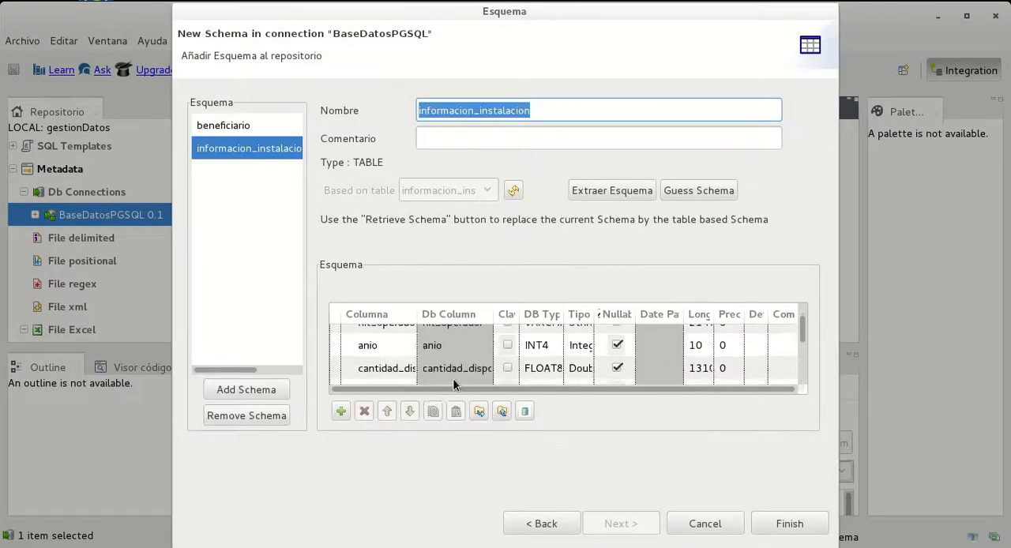
scroll(480, 379, "down", 2)
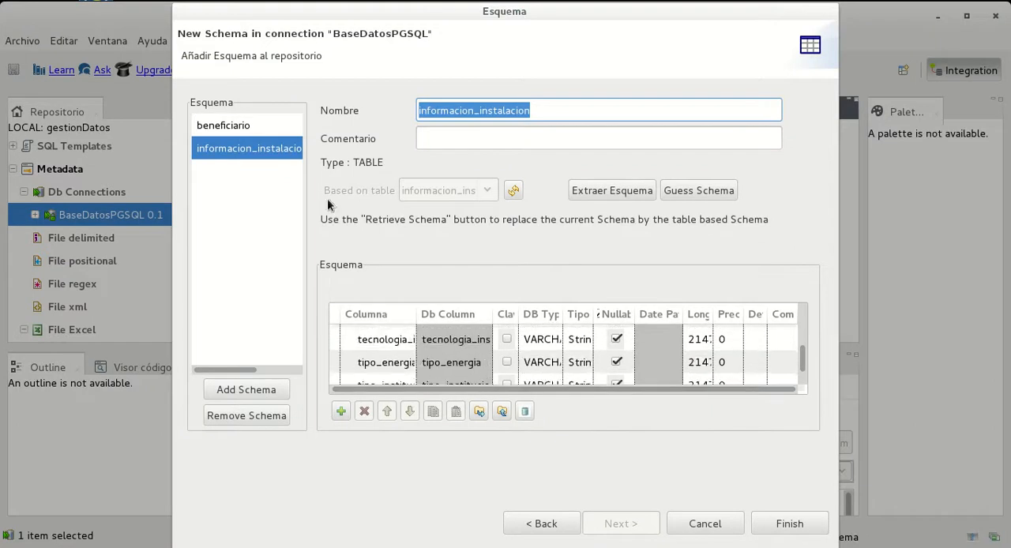
left_click(225, 126)
scroll(614, 376, "up", 8)
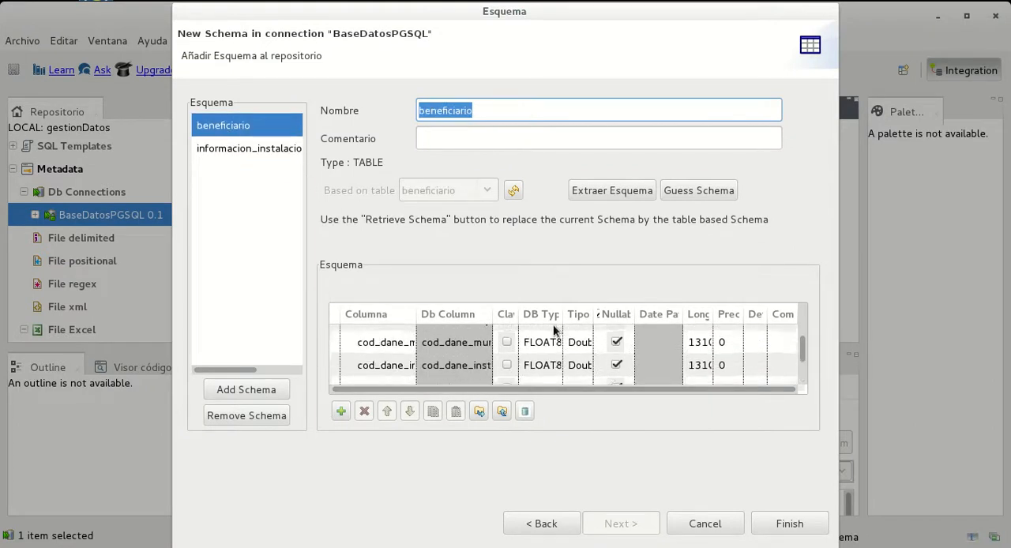
scroll(474, 350, "up", 3)
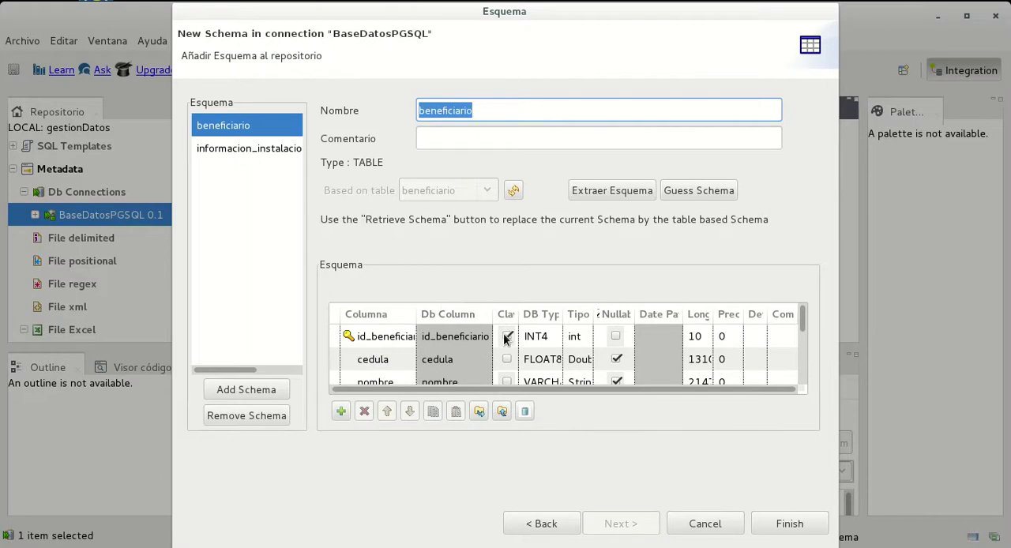
left_click(794, 526)
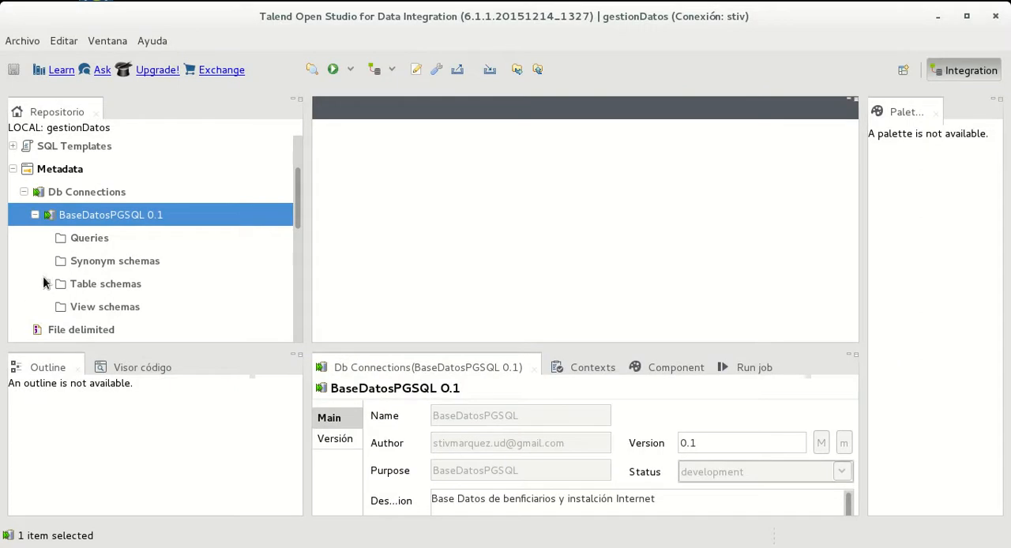
Expand the table schemas of BaseDatosPGSQL 0.1 and examine the extracted tables alongside the DatosExcel 0.1 metadata in the repository
left_click(46, 284)
scroll(253, 241, "down", 1)
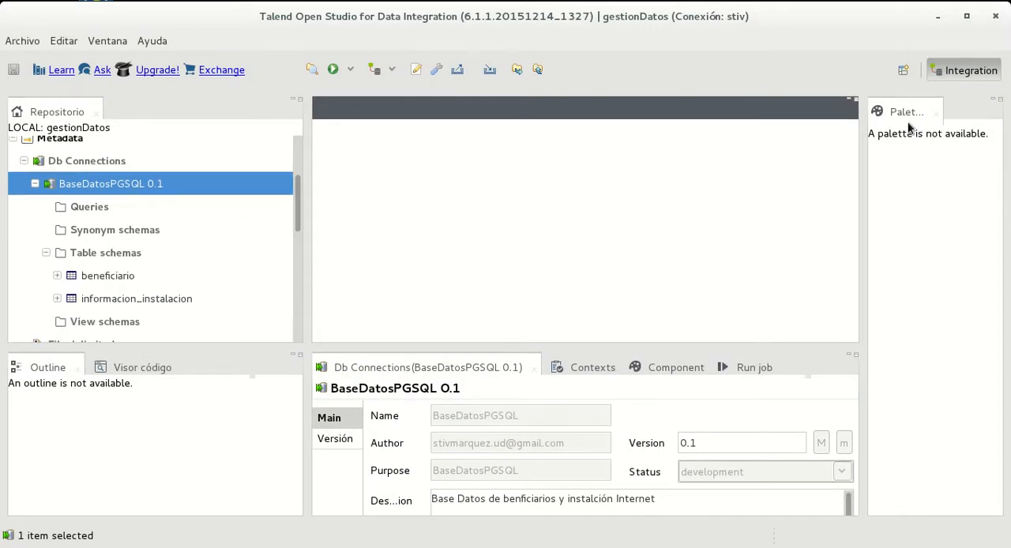
scroll(246, 316, "up", 1)
scroll(189, 229, "down", 5)
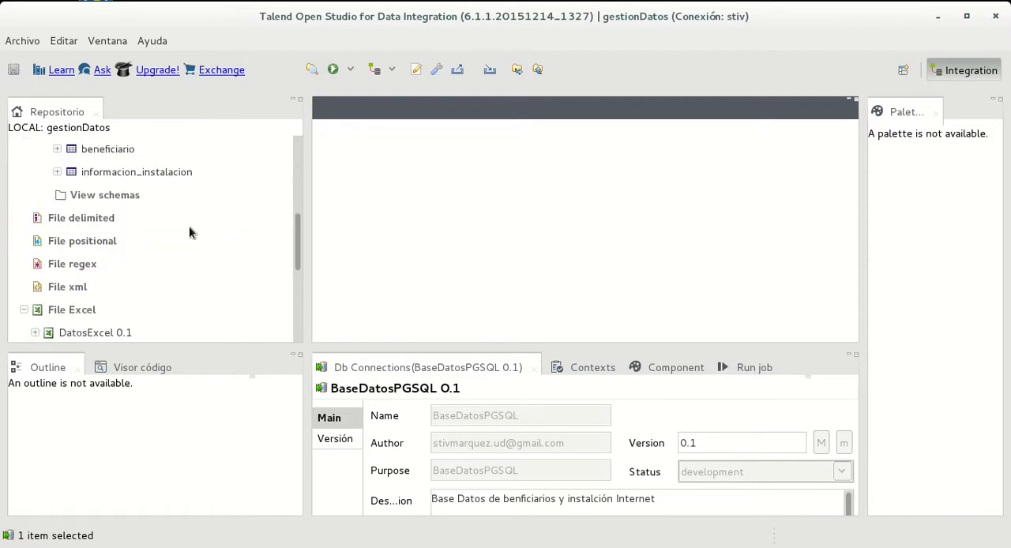
scroll(93, 248, "up", 1)
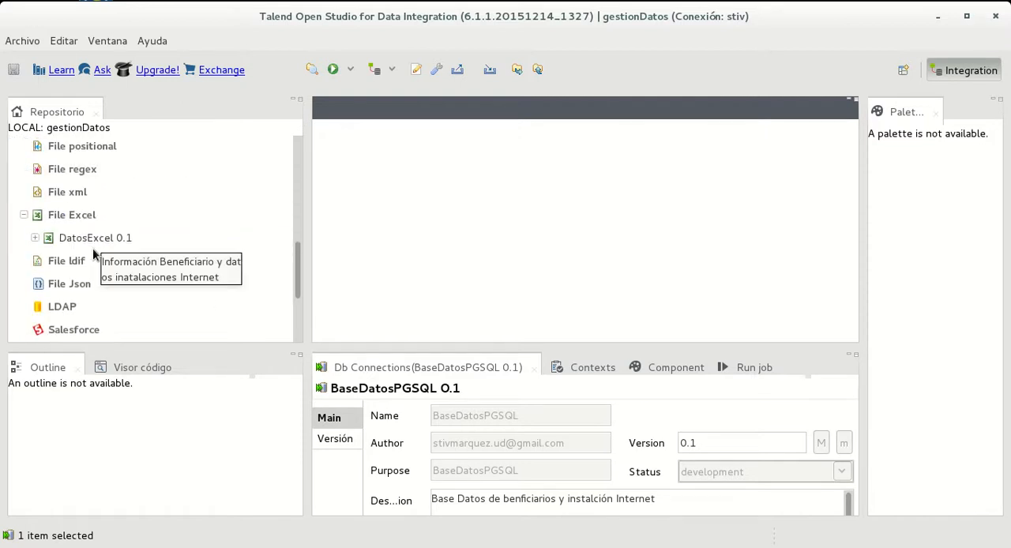
scroll(93, 248, "up", 4)
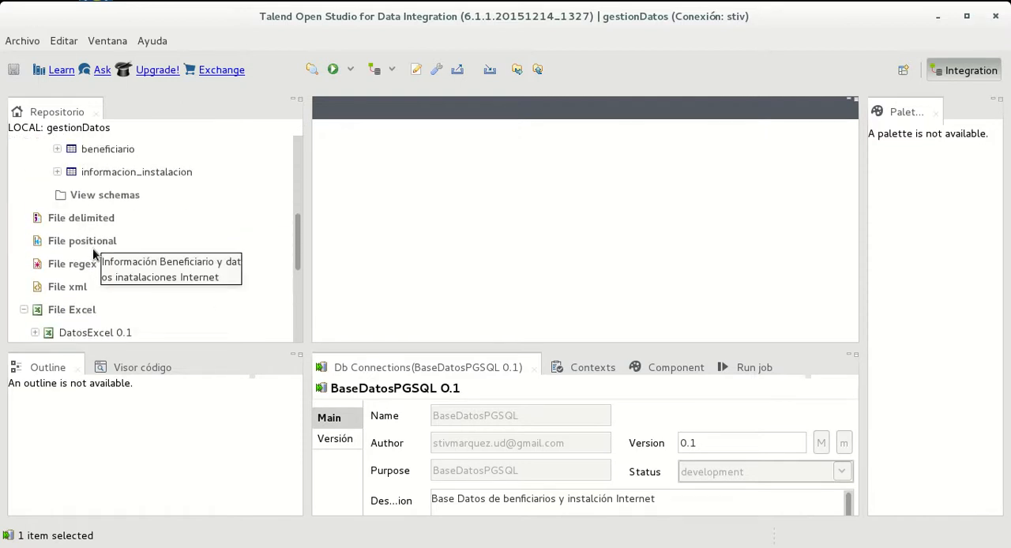
scroll(92, 251, "up", 5)
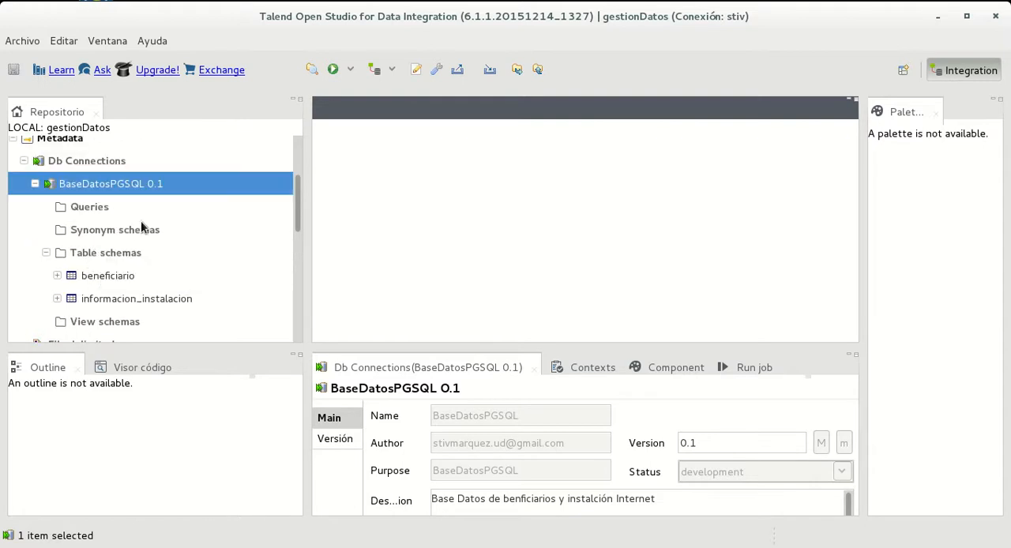
scroll(182, 250, "up", 5)
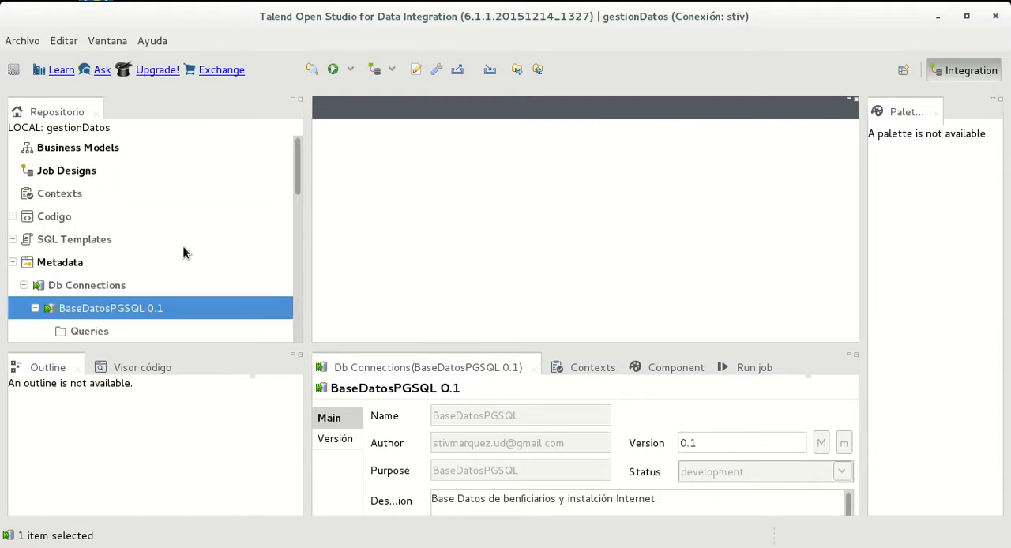
Start a new job under Job Designs with its name, purpose and description all set to migracionDatos
right_click(66, 175)
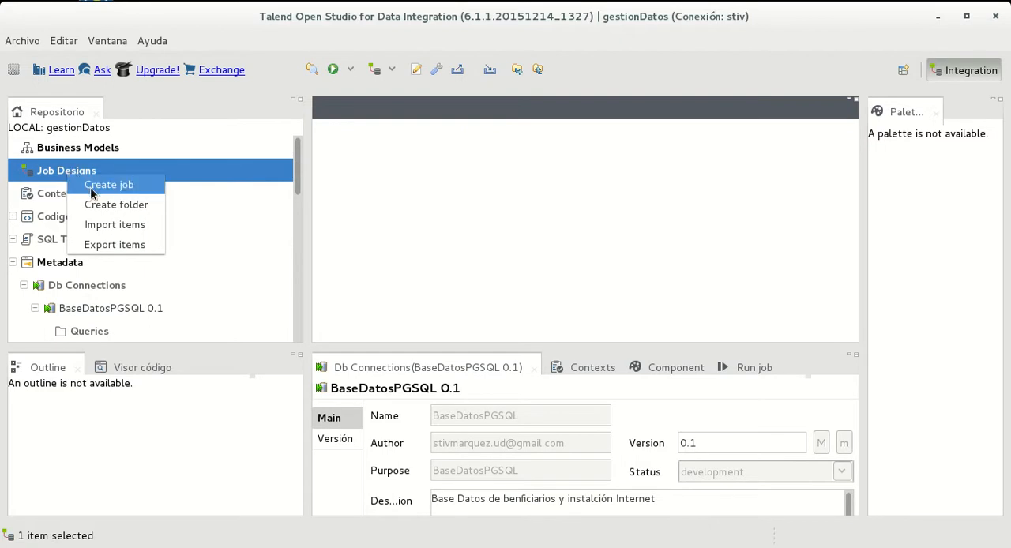
left_click(91, 187)
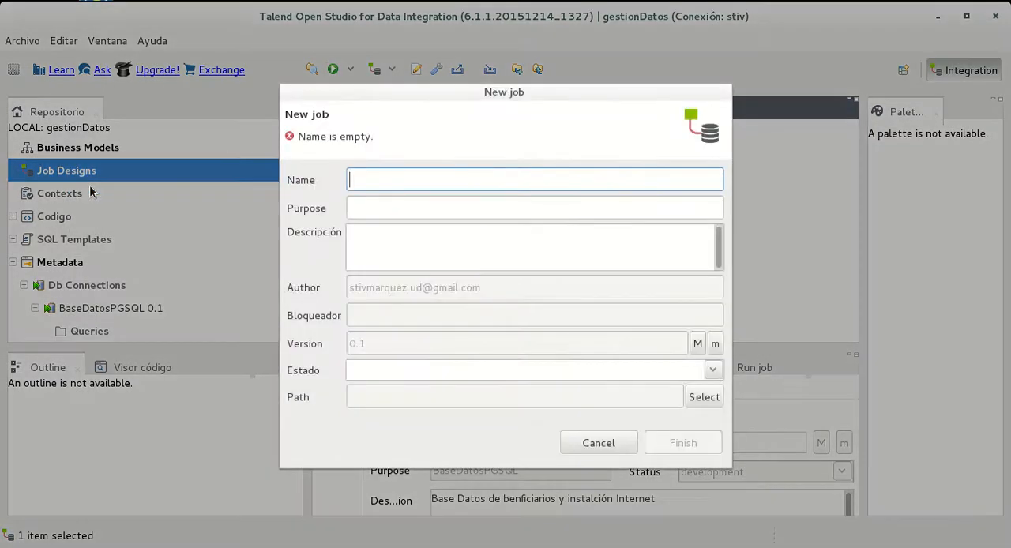
type("migracio")
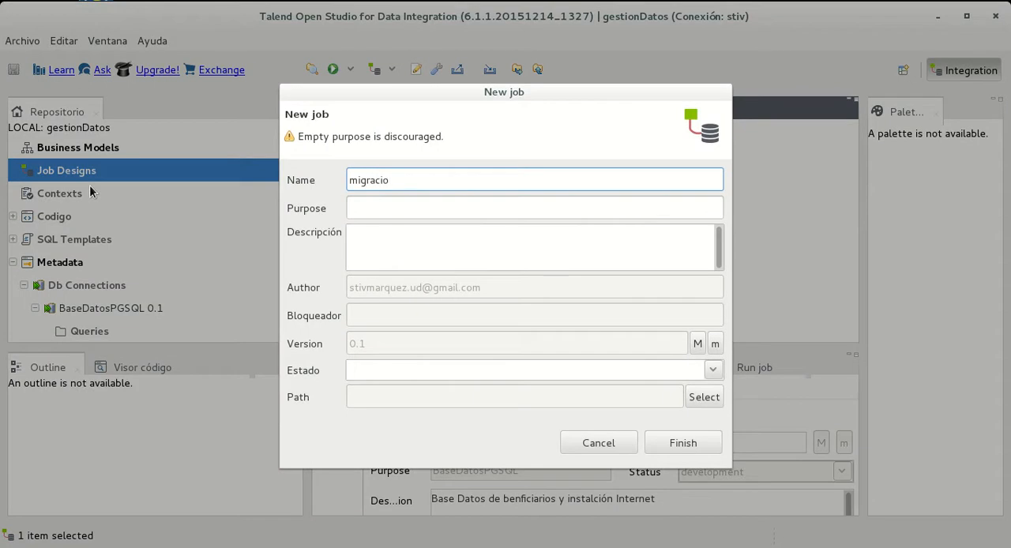
type("nDatos")
left_click_drag(513, 186, 313, 155)
key("ctrl+c")
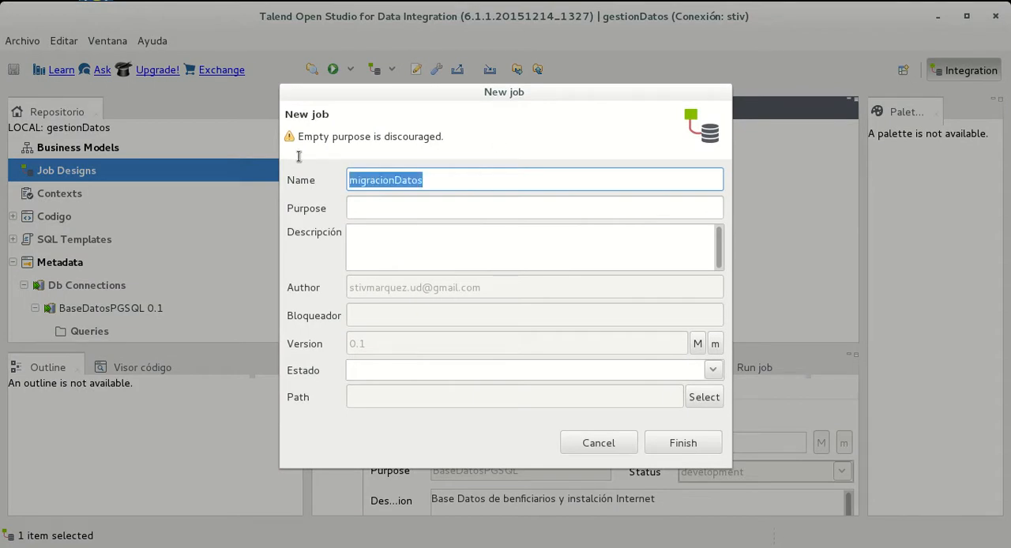
left_click(449, 201)
key("ctrl+v")
left_click(453, 246)
key("ctrl+v")
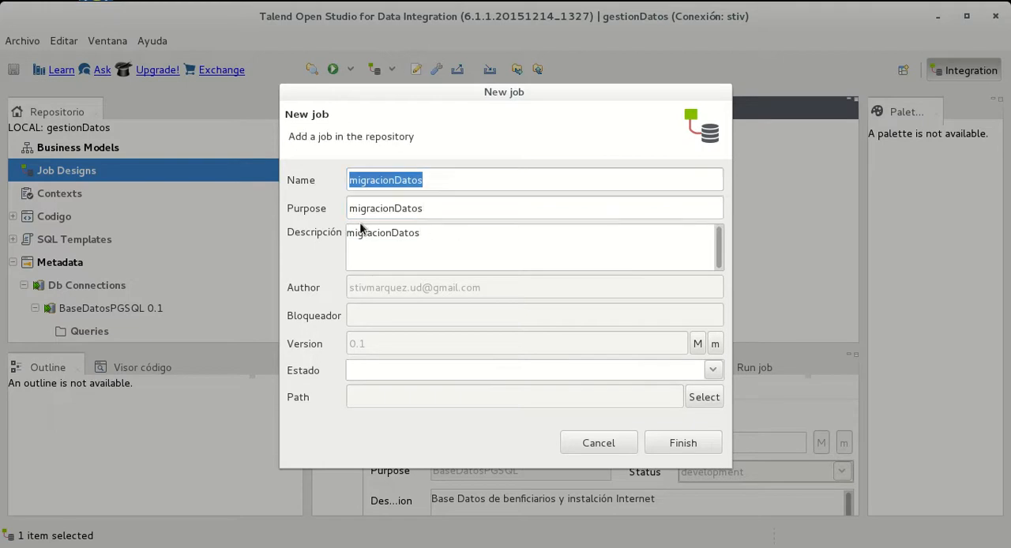
Create the job with its status set to development, and widen the design canvas by narrowing the repository area
left_click(713, 370)
left_click(465, 394)
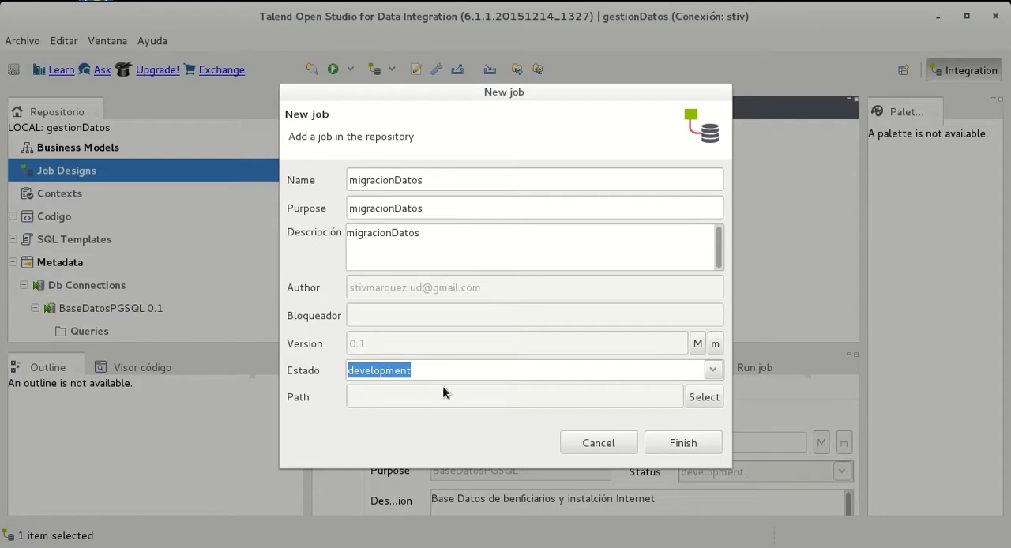
left_click(706, 444)
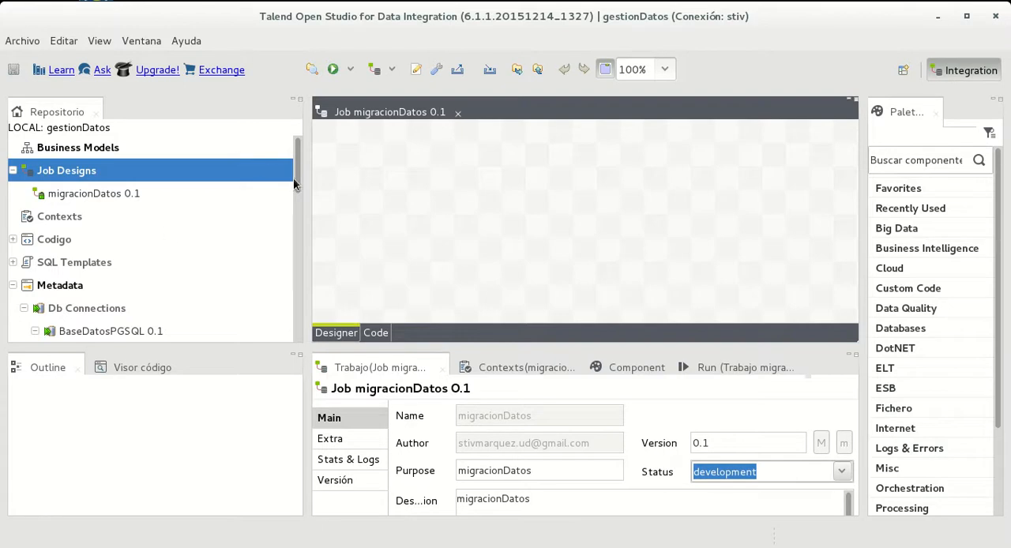
left_click_drag(307, 180, 221, 177)
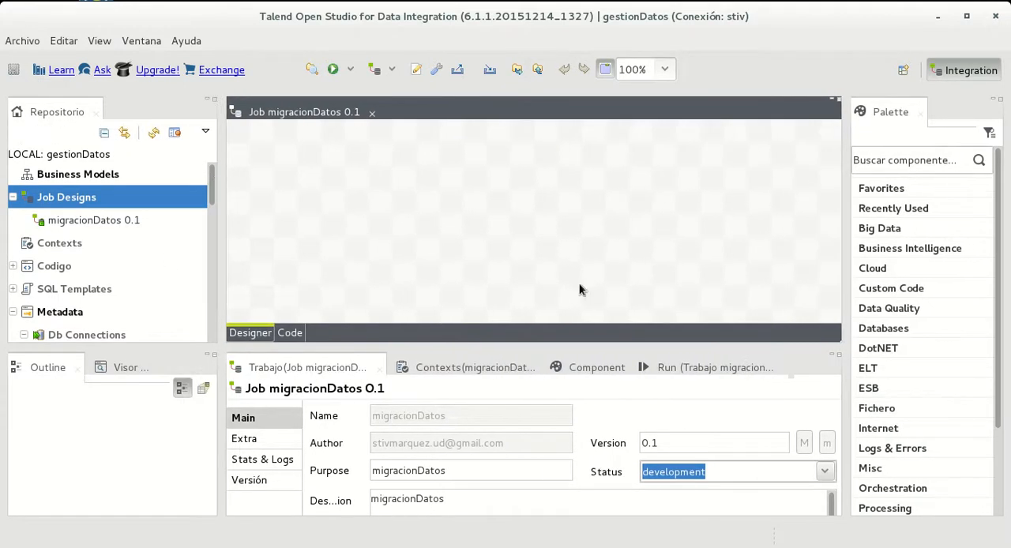
Add the DatosExcel 0.1 metadata from the repository to the job design as a tFileInputExcel component
scroll(124, 234, "down", 5)
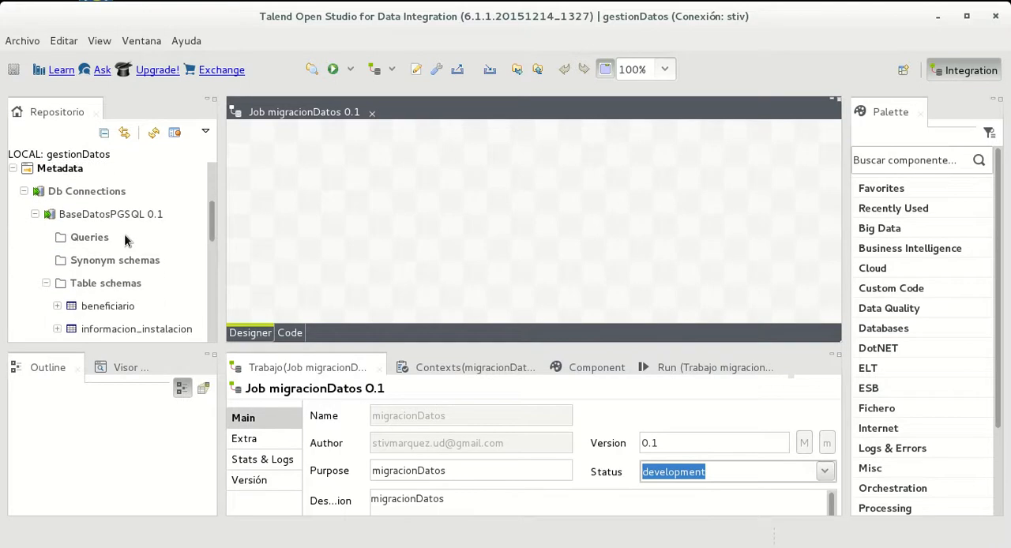
scroll(111, 237, "down", 2)
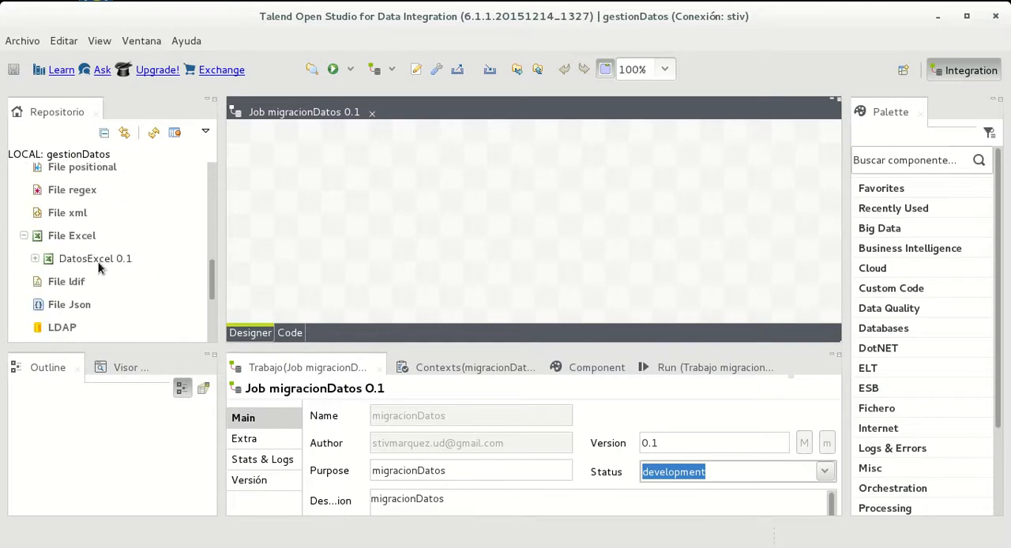
left_click_drag(100, 259, 328, 194)
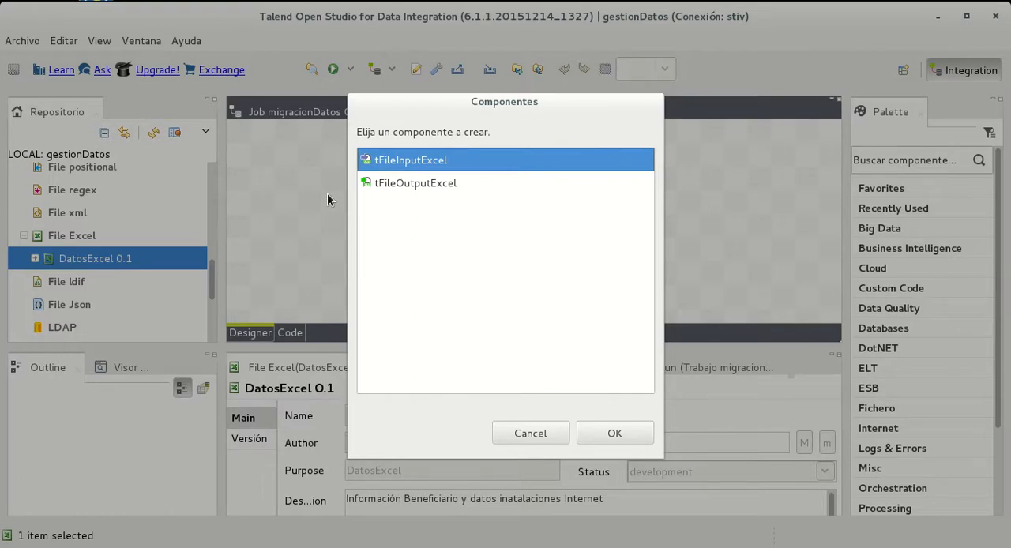
left_click(402, 186)
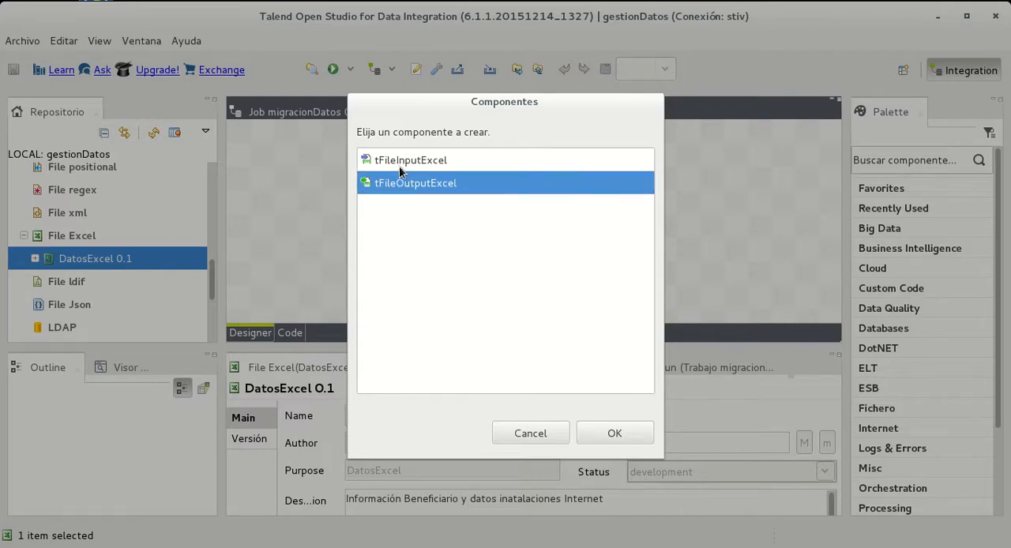
left_click(399, 162)
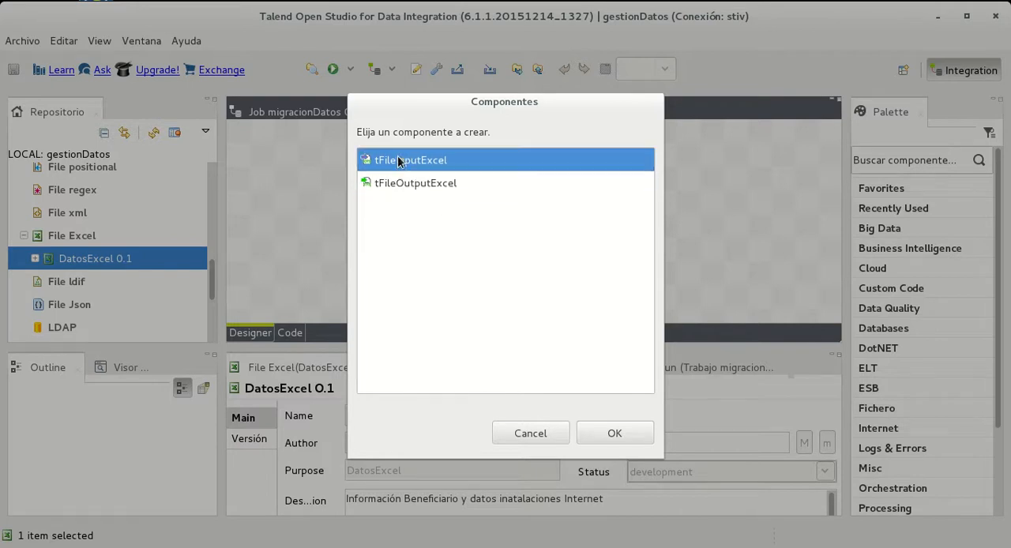
left_click(616, 433)
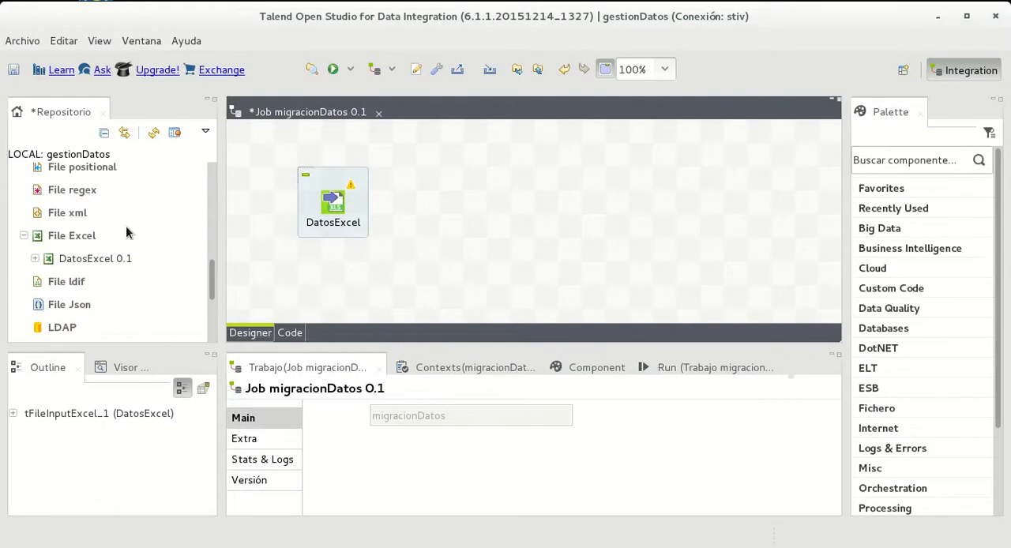
Add the beneficiario table schema to the job design as a tPostgresqlOutput component beside DatosExcel
scroll(74, 288, "up", 5)
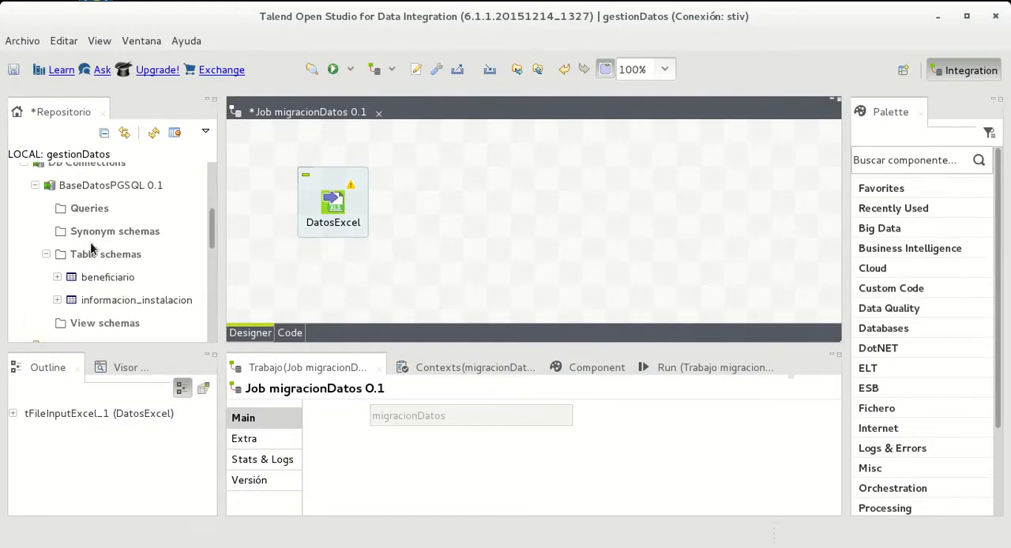
left_click(110, 278)
left_click_drag(111, 278, 622, 193)
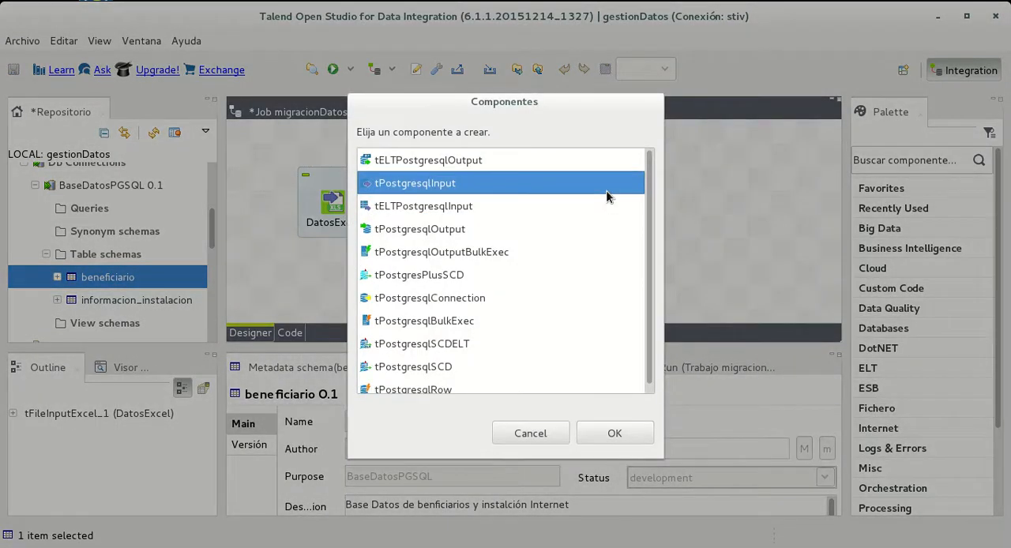
left_click(381, 233)
left_click(615, 440)
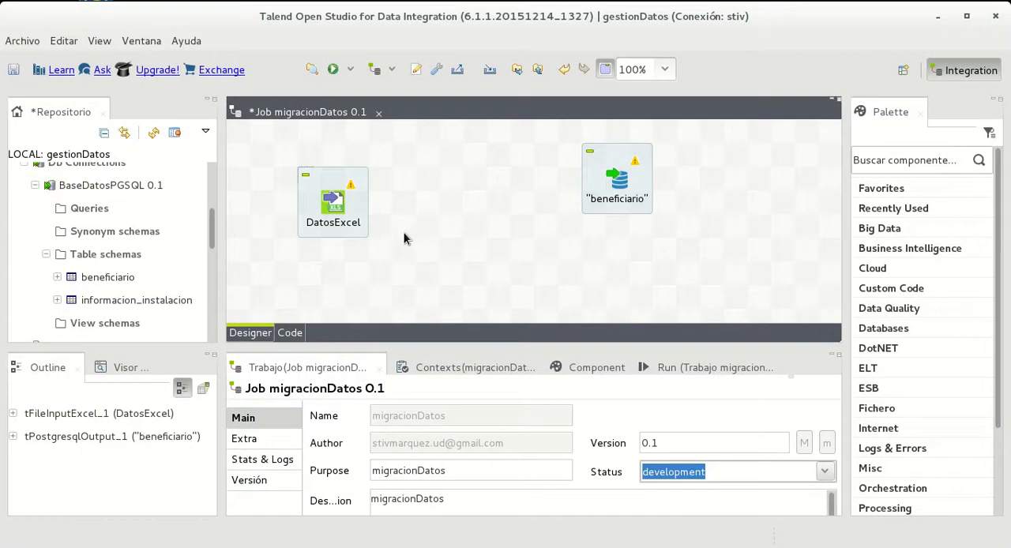
Add the informacion_instalacion table schema as a tPostgresqlOutput below beneficiario, and shift both outputs farther away from DatosExcel
left_click(333, 206)
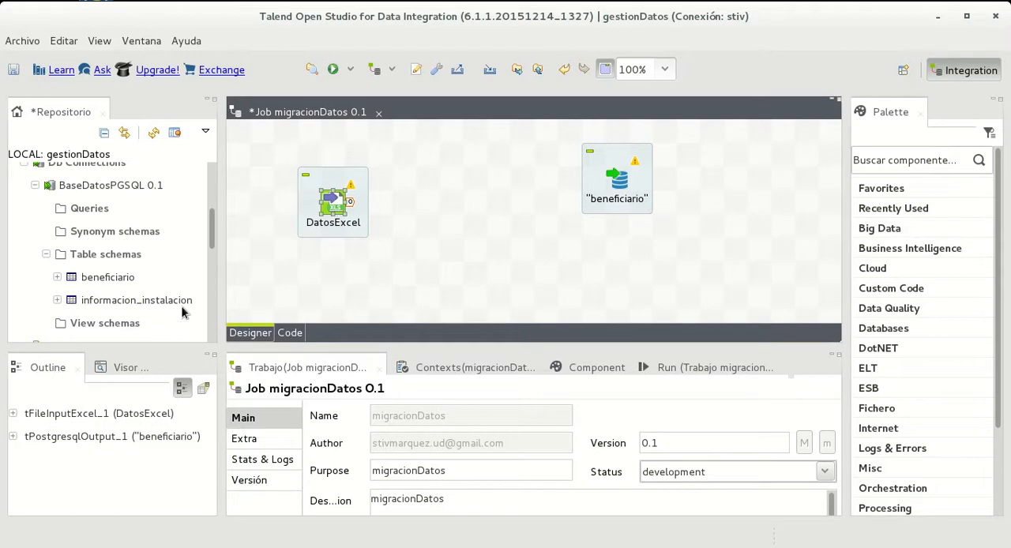
left_click_drag(199, 300, 612, 268)
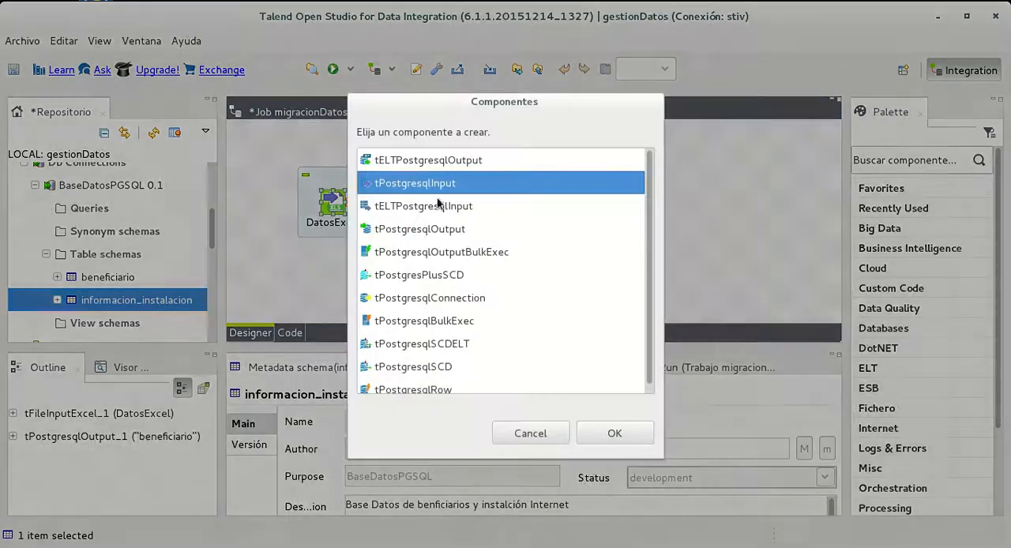
scroll(422, 351, "down", 1)
scroll(422, 351, "up", 1)
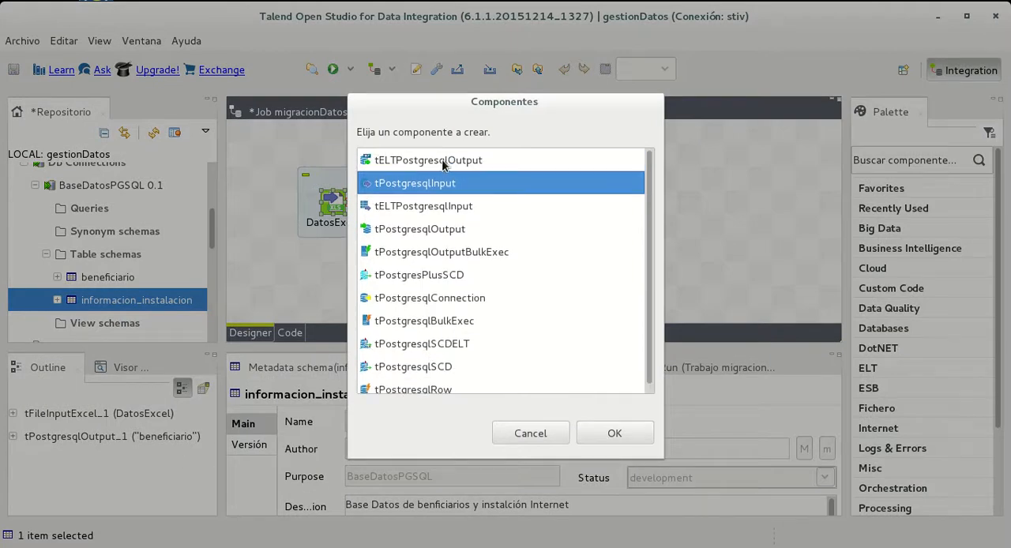
left_click(452, 229)
left_click(591, 431)
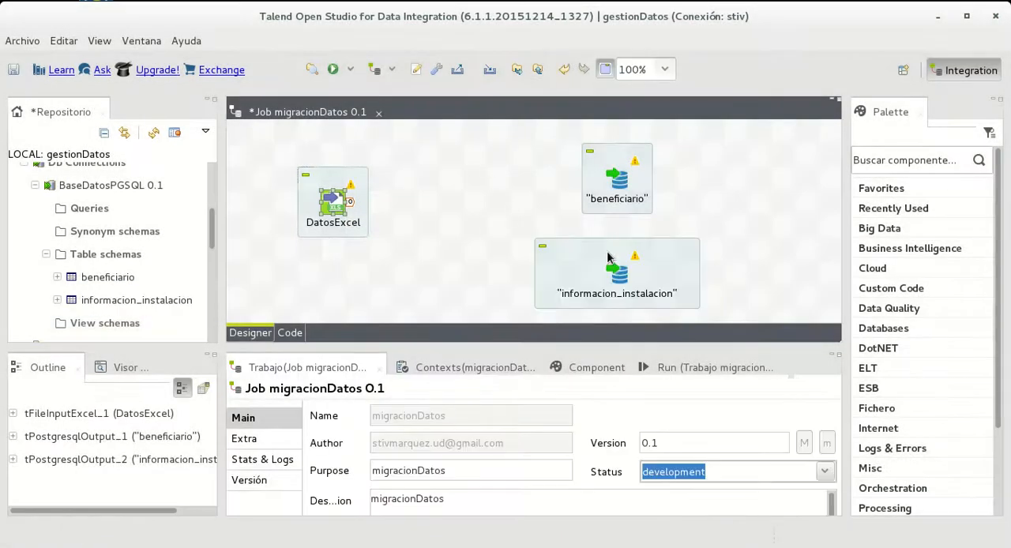
left_click_drag(668, 263, 664, 261)
left_click_drag(626, 166, 697, 169)
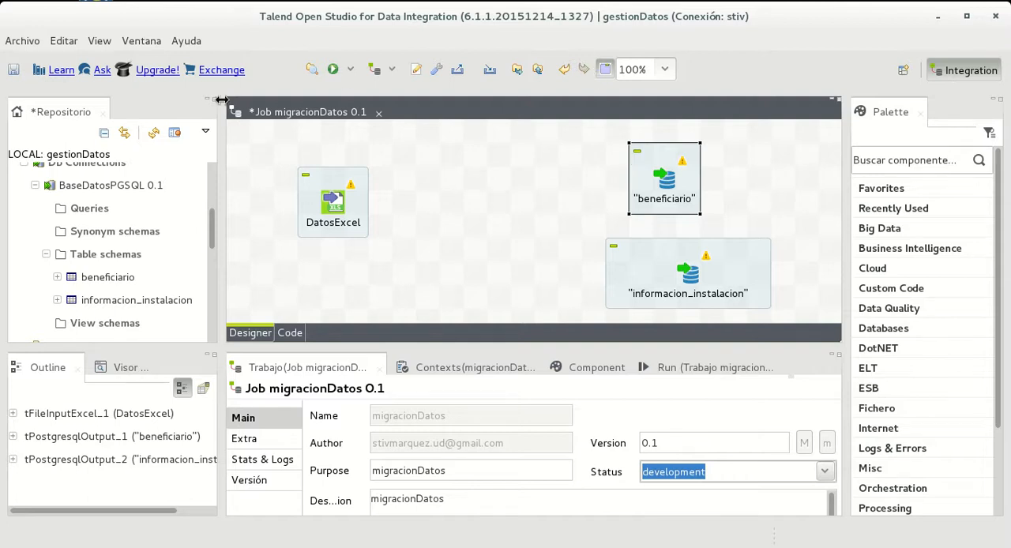
Place a tMap component between DatosExcel and the PostgreSQL outputs, and connect DatosExcel's main row to it
left_click(911, 160)
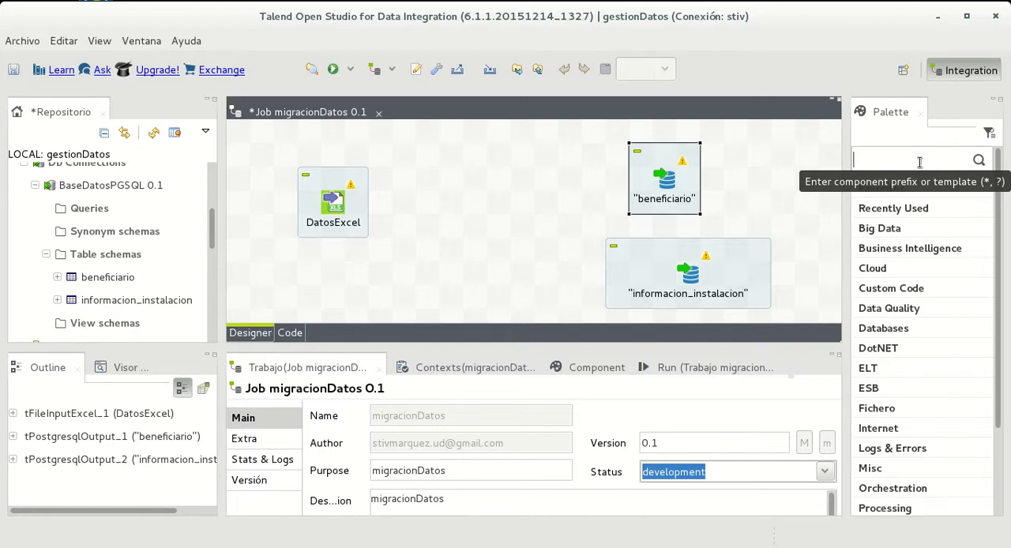
type("tmap")
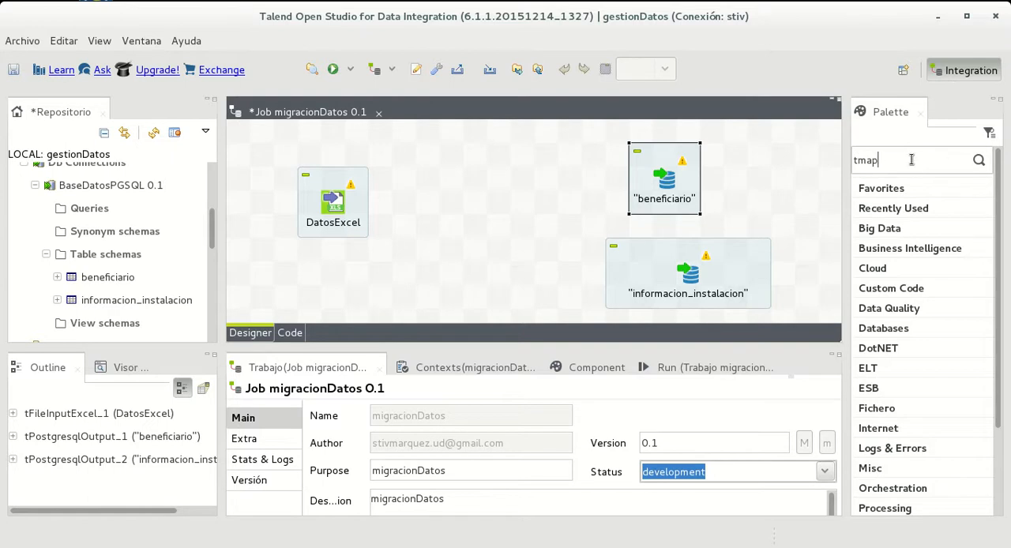
key("Return")
left_click_drag(896, 247, 477, 202)
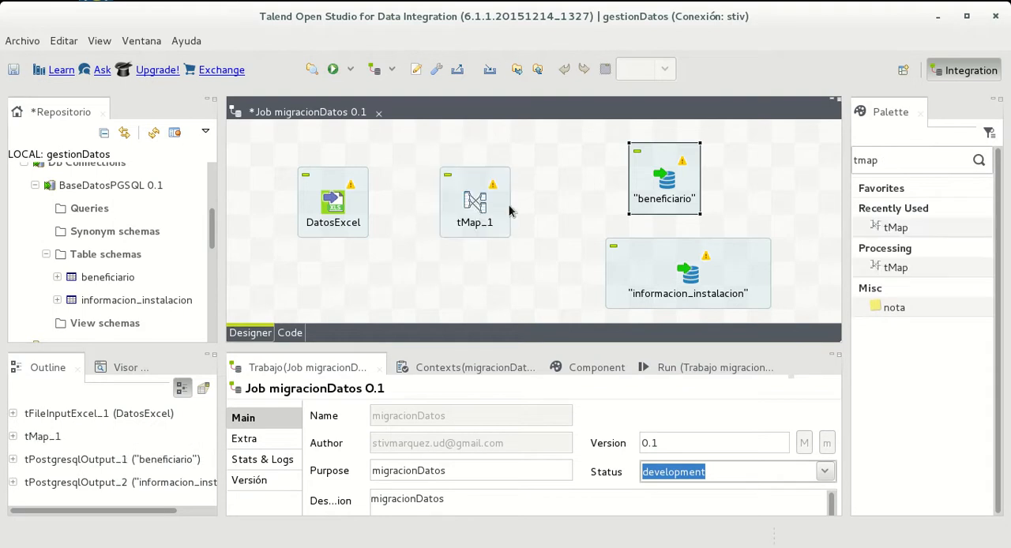
left_click(351, 204)
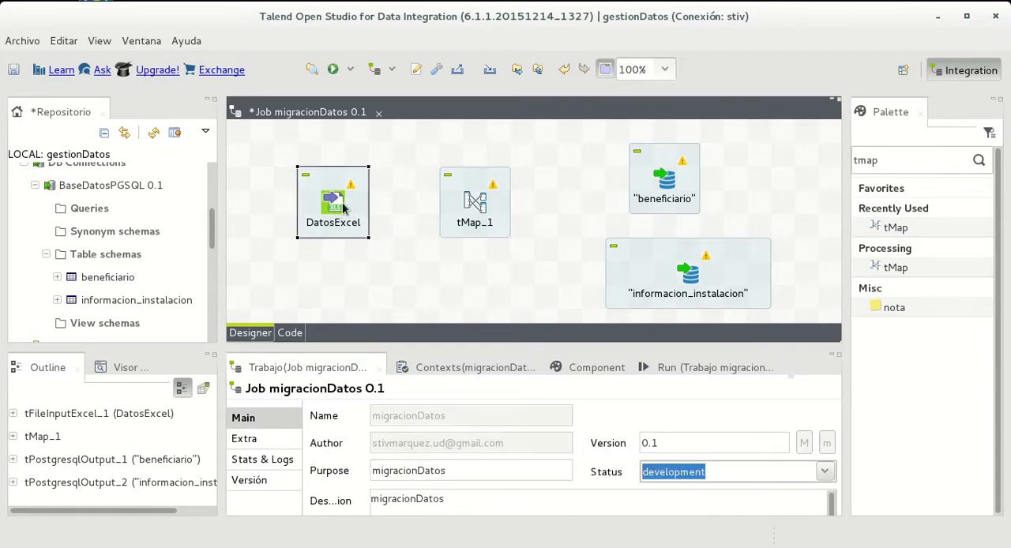
left_click_drag(350, 203, 478, 205)
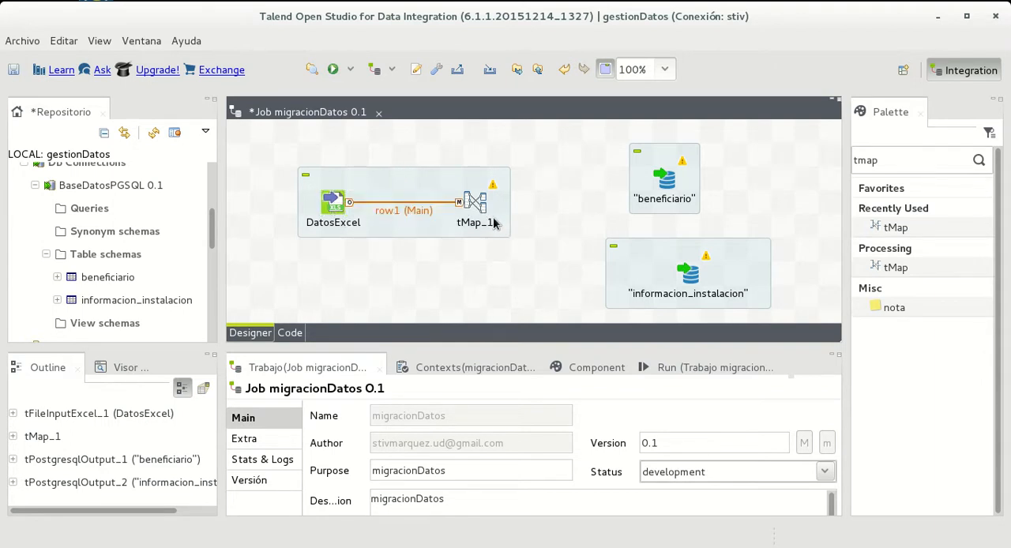
Connect tMap_1 to beneficiario with a new output named registroBeneficiarios, adopting the schema of the target component
left_click(475, 203)
left_click_drag(496, 201, 654, 180)
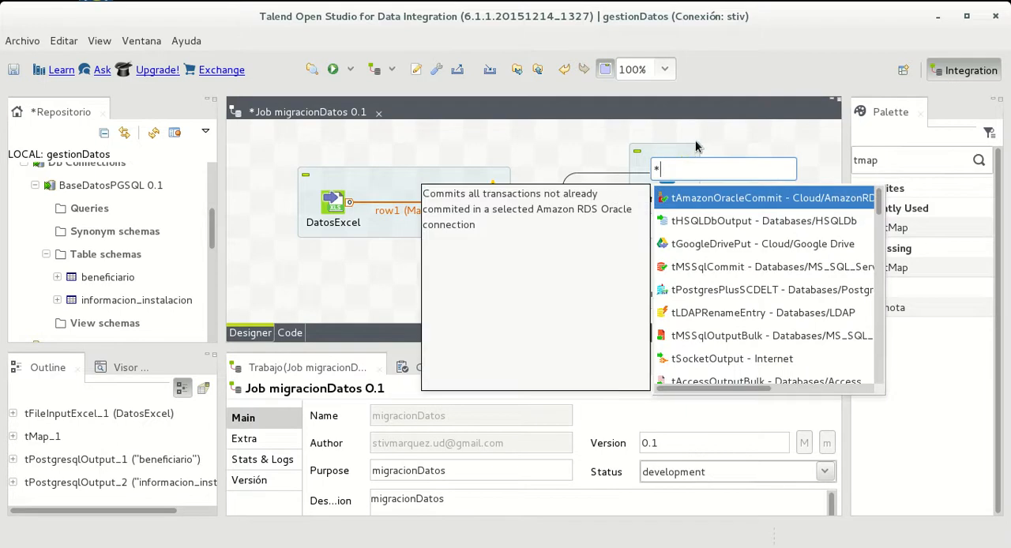
key("Escape")
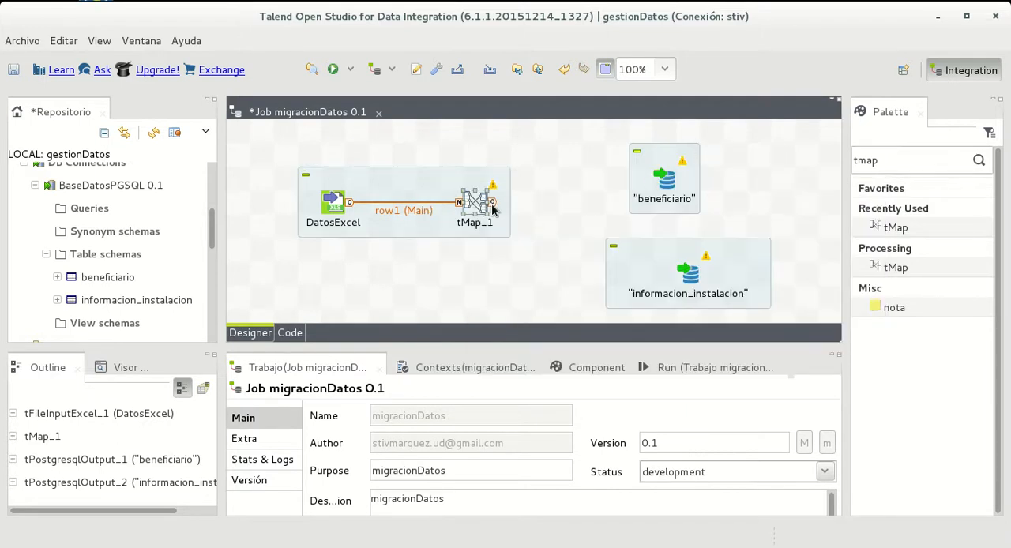
left_click_drag(492, 204, 677, 188)
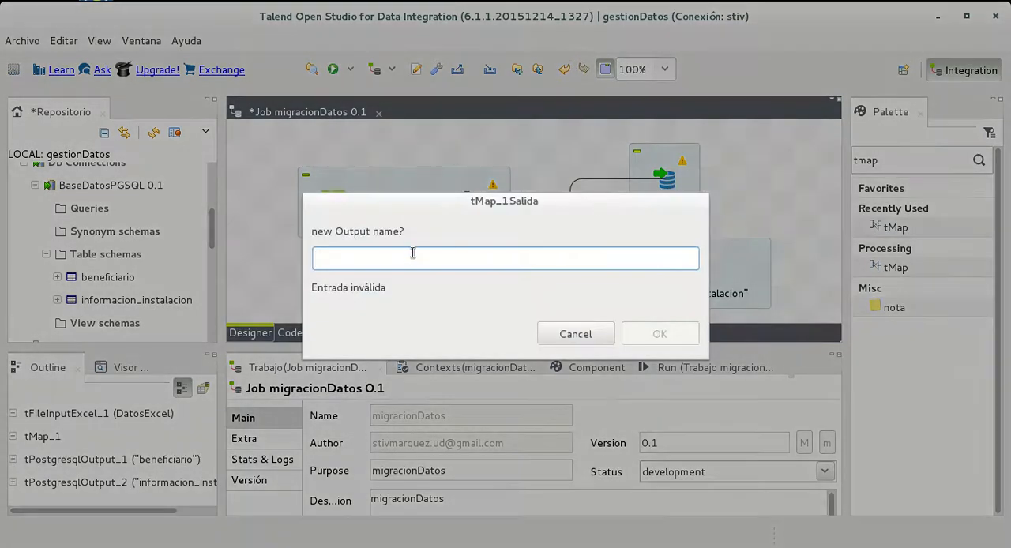
type("registr")
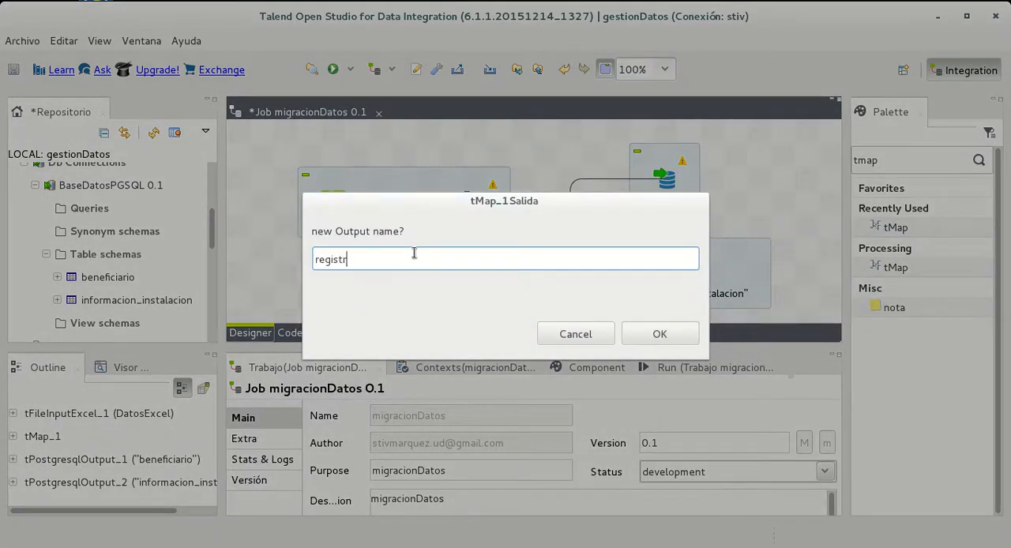
type("o")
key("BackSpace")
type("Beneficiarios")
left_click(644, 337)
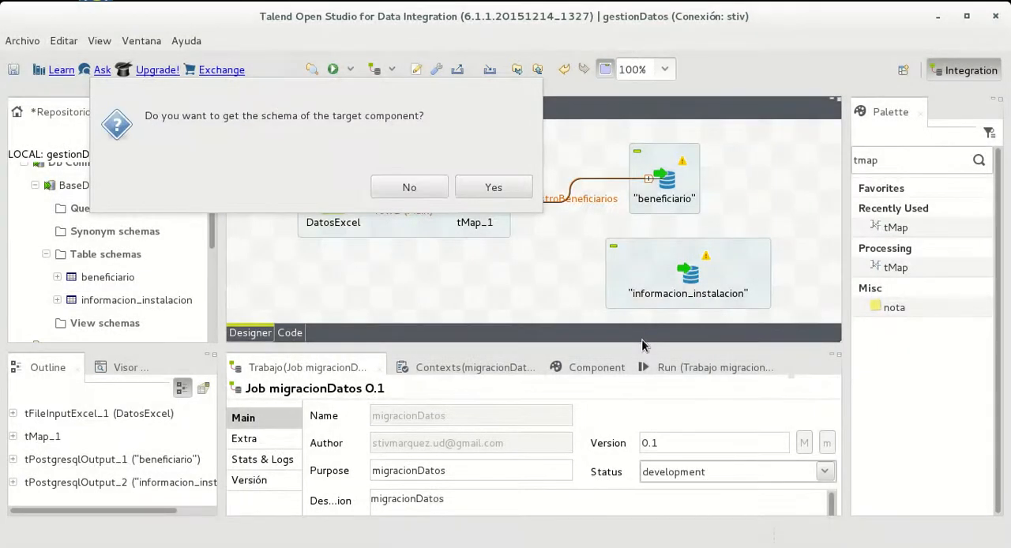
left_click(492, 187)
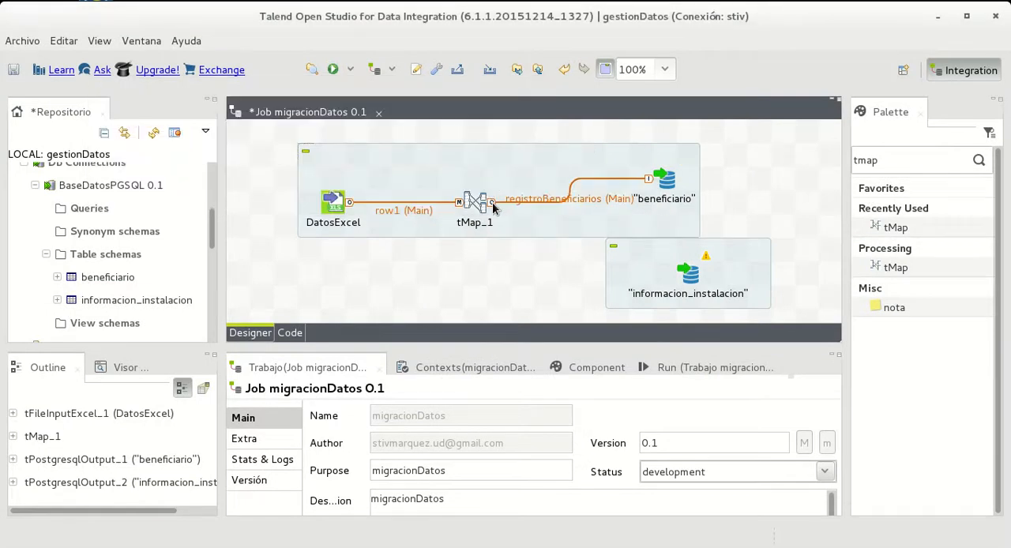
left_click(501, 205)
left_click(477, 204)
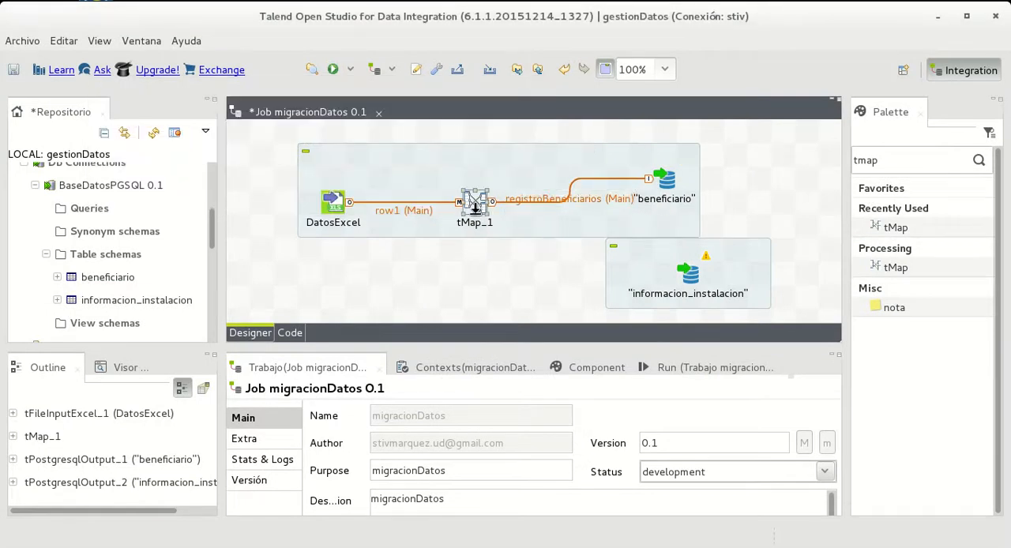
left_click_drag(492, 205, 642, 271)
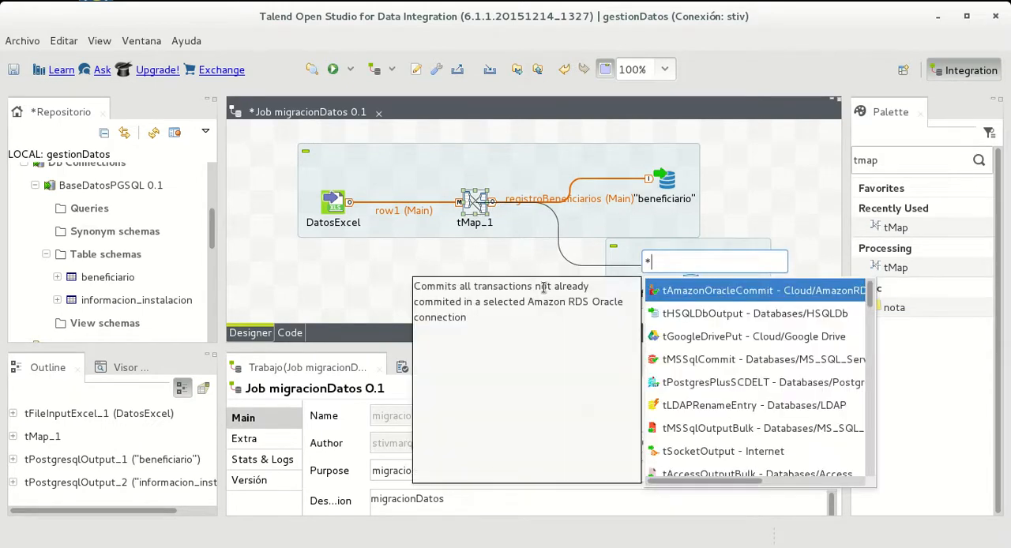
left_click(481, 247)
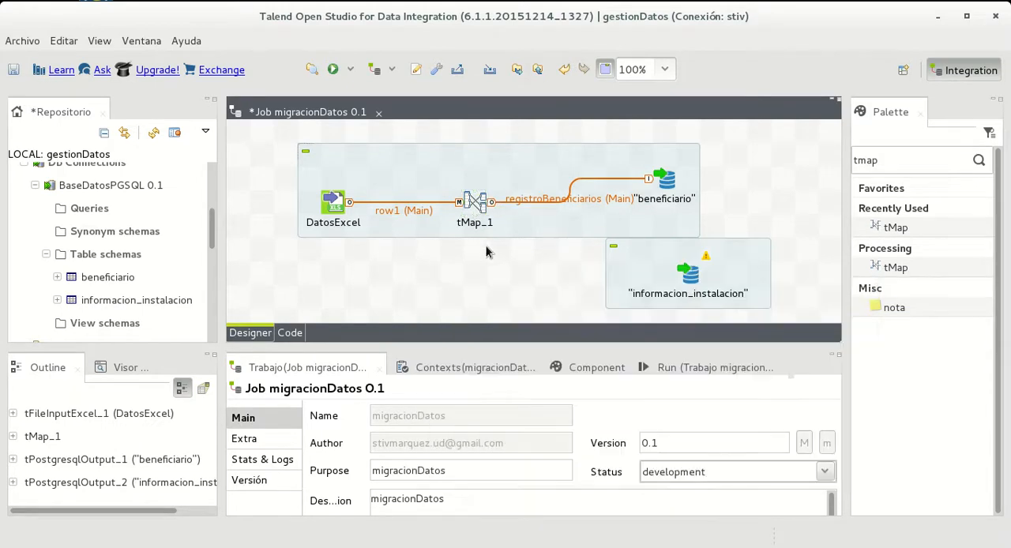
Connect tMap_1 to informacion_instalacion with a new output named registroInformacionConexionesInternet, adopting the schema of the target component
left_click(497, 204)
left_click(484, 203)
left_click_drag(497, 205, 690, 280)
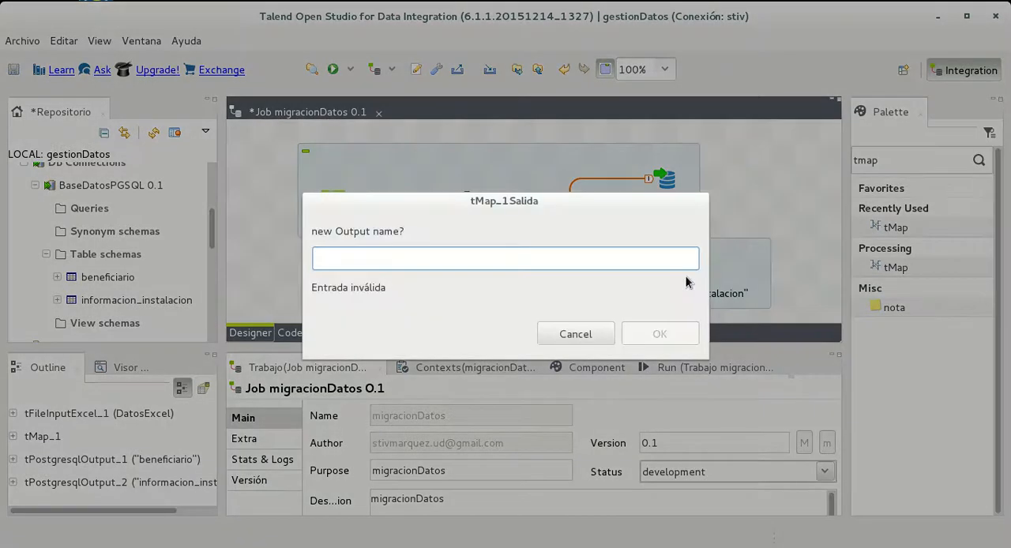
type("reg")
key("BackSpace")
key("BackSpace")
type("registro")
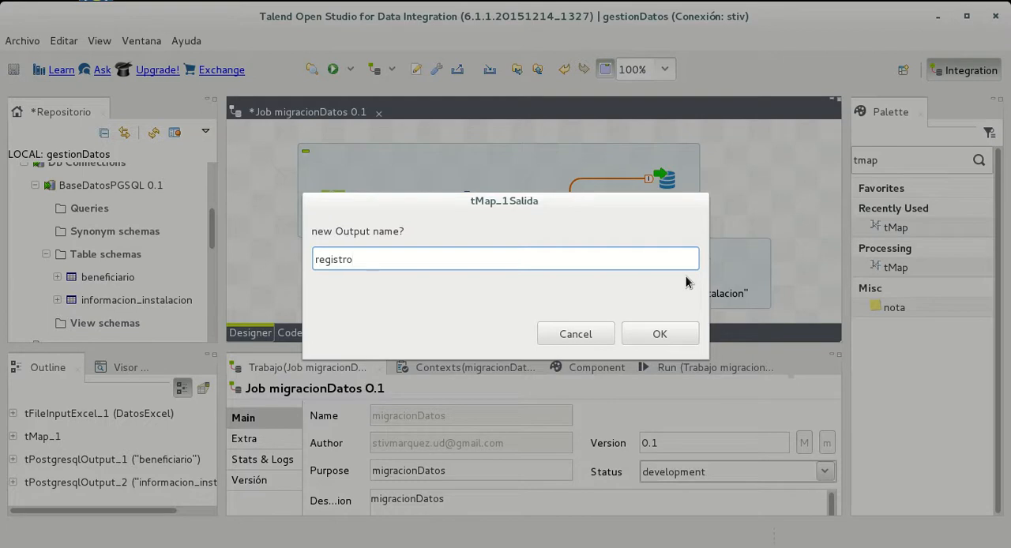
type("D")
key("BackSpace")
type("Informació")
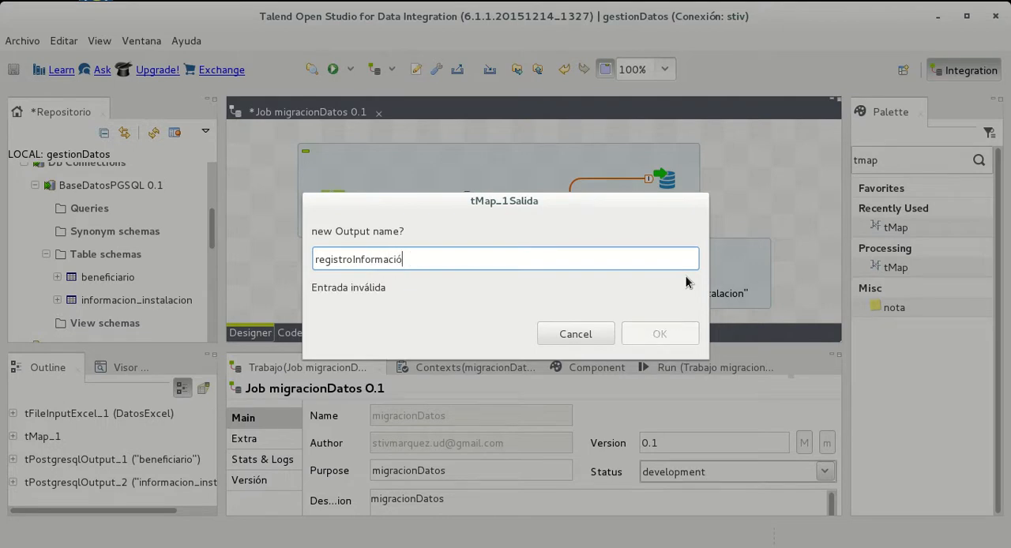
key("BackSpace")
key("BackSpace")
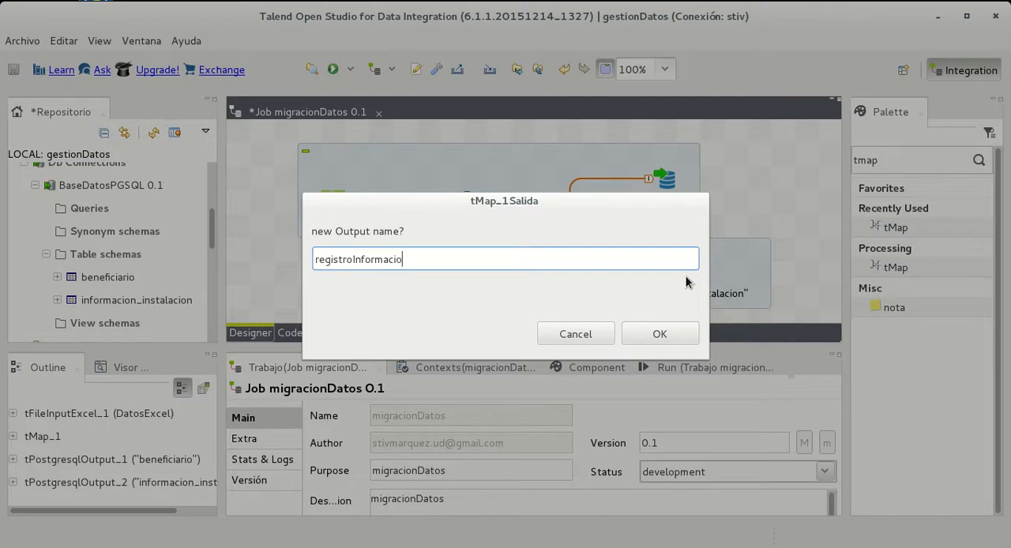
type("onConexionesInterne")
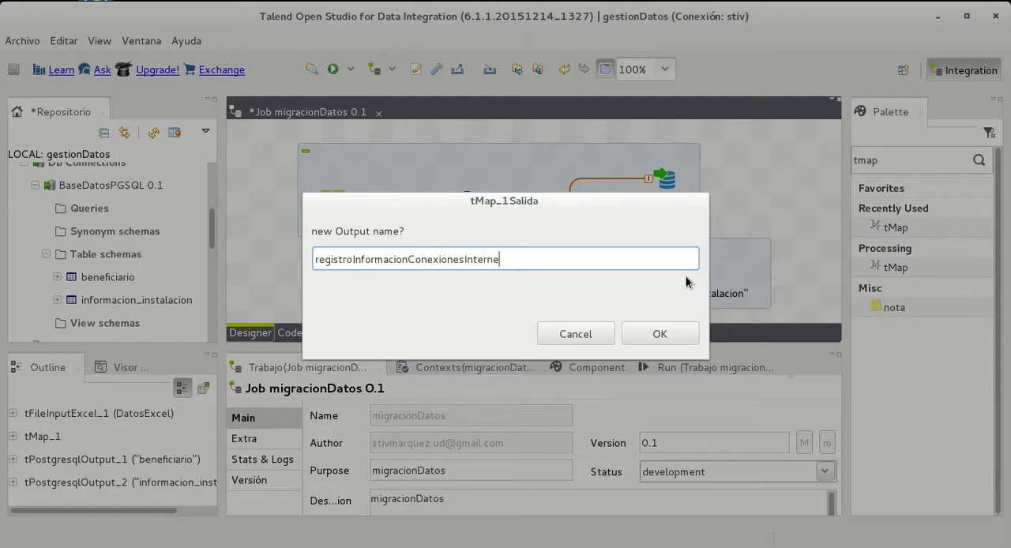
type("t")
left_click(650, 335)
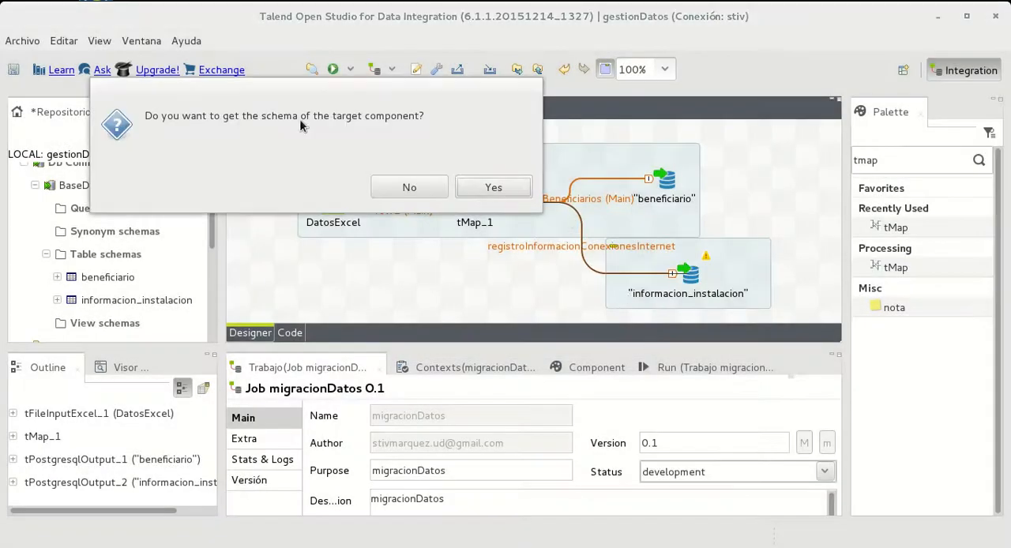
left_click(510, 189)
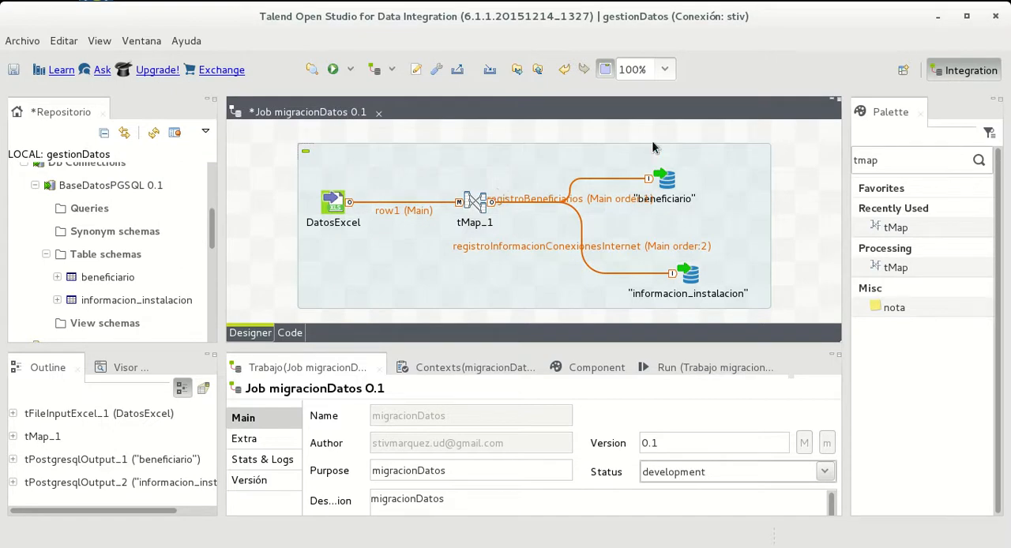
Space the beneficiario output farther from tMap_1, and open tMap_1's mapping editor with an enlarged schema editor
left_click_drag(672, 198, 728, 193)
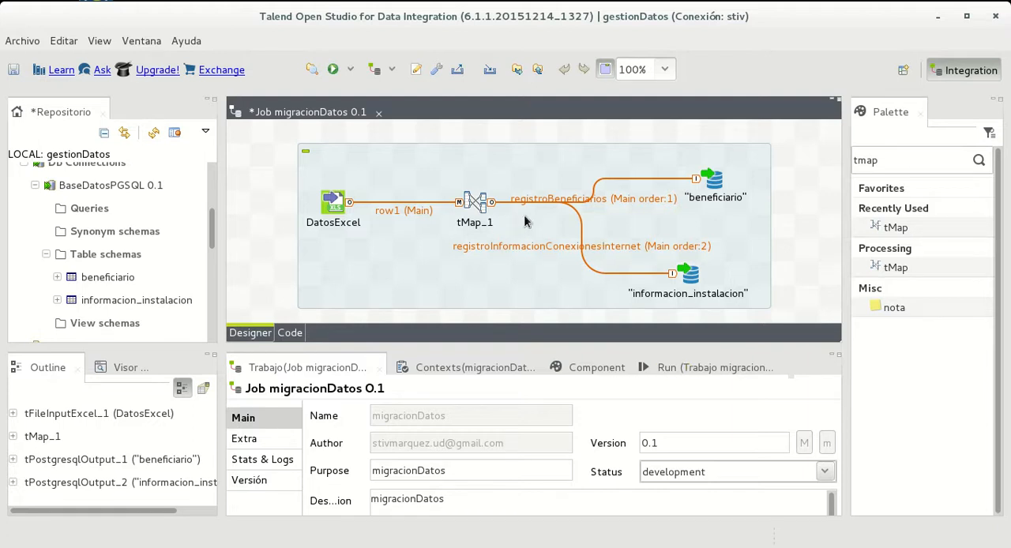
left_click(472, 207)
double_click(474, 199)
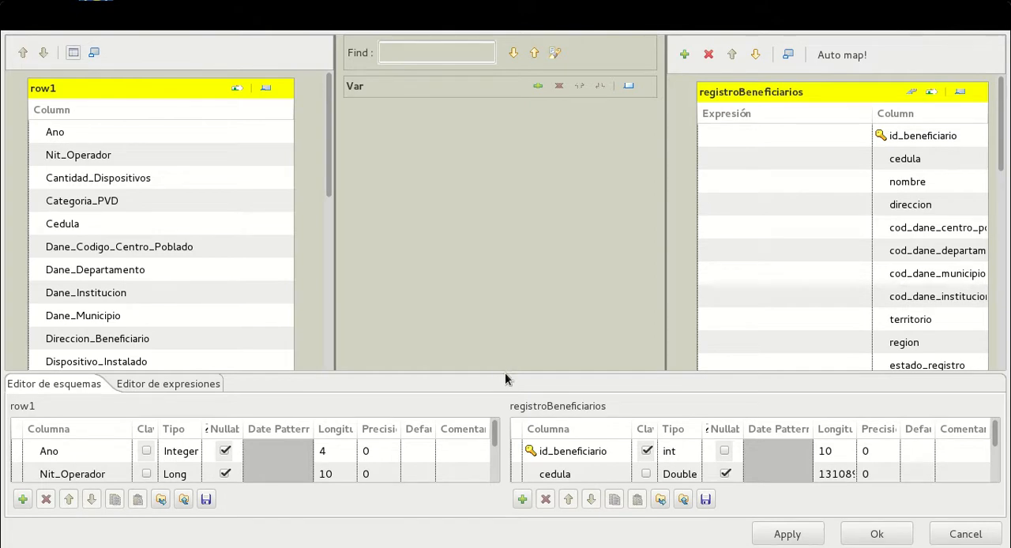
left_click_drag(506, 373, 519, 233)
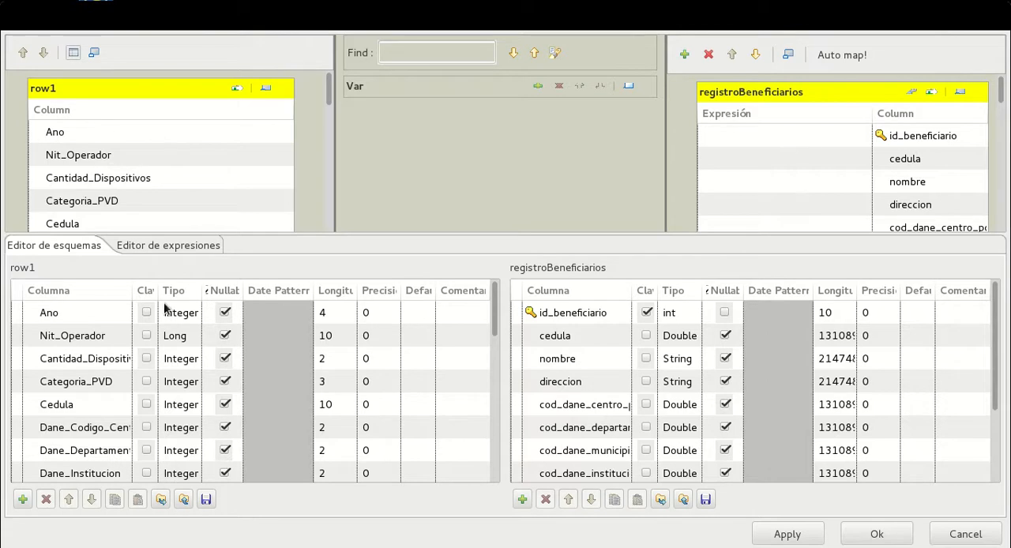
Map row1's ID_Beneficiario to the id_beneficiario column of registroBeneficiarios
scroll(162, 160, "down", 8)
scroll(170, 159, "up", 3)
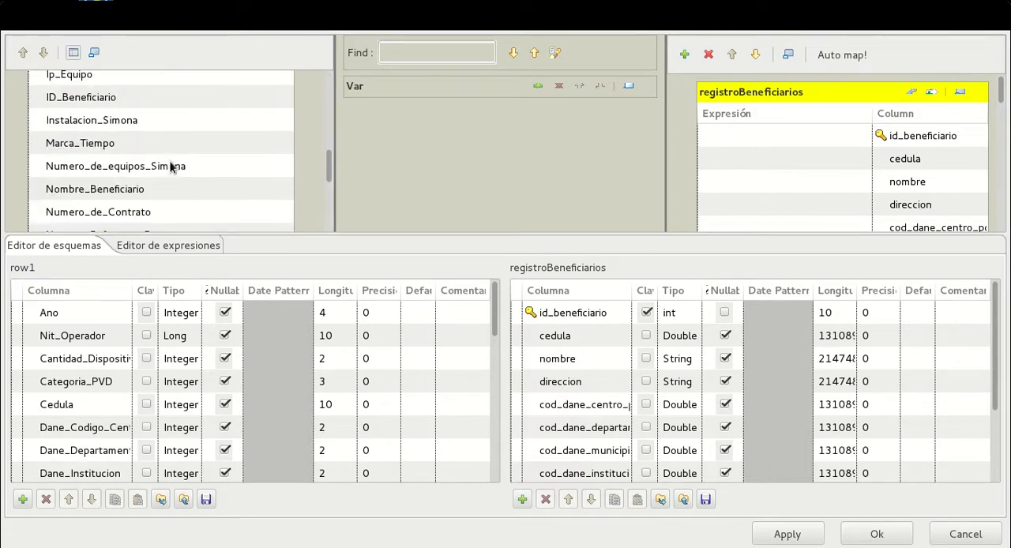
scroll(142, 167, "up", 2)
left_click(132, 201)
left_click_drag(132, 200, 756, 139)
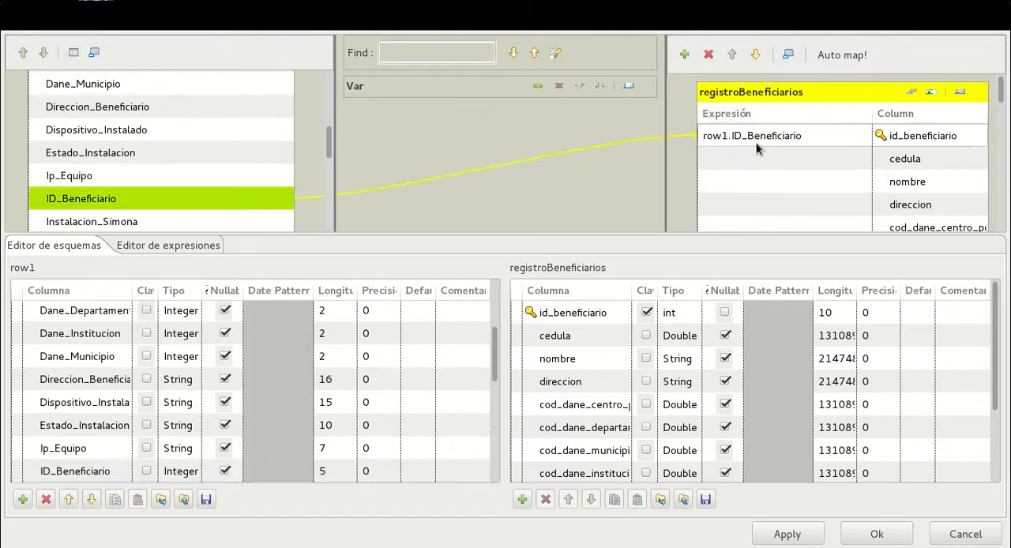
Compare the data types of ID_Beneficiario and id_beneficiario, widening the Tipo column of the registroBeneficiarios schema
left_click(177, 203)
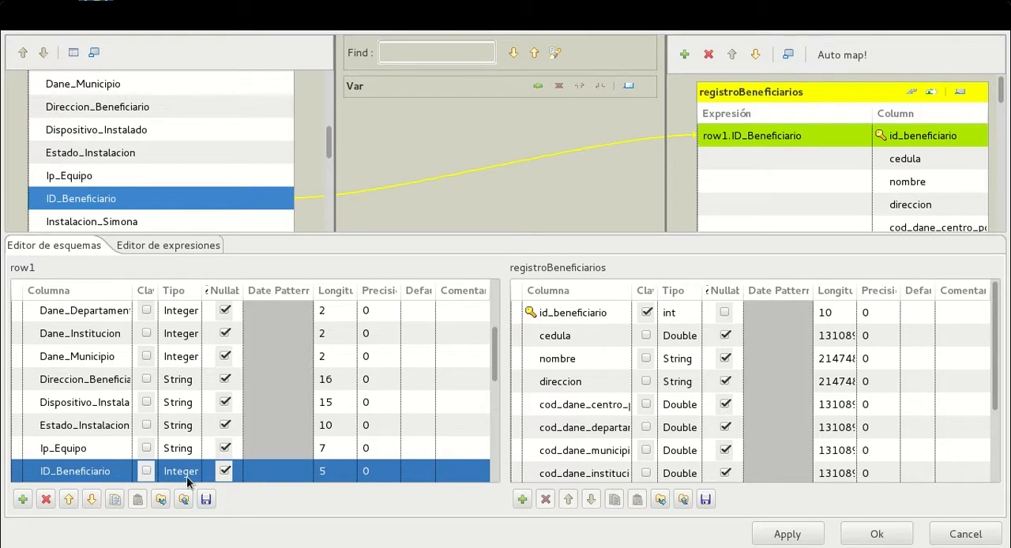
left_click(674, 313)
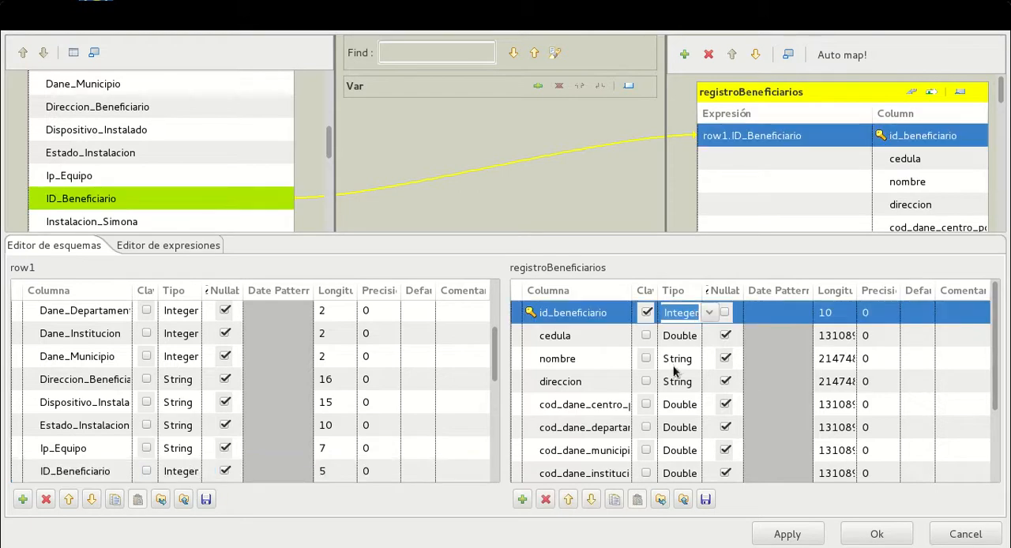
type("int")
left_click(909, 404)
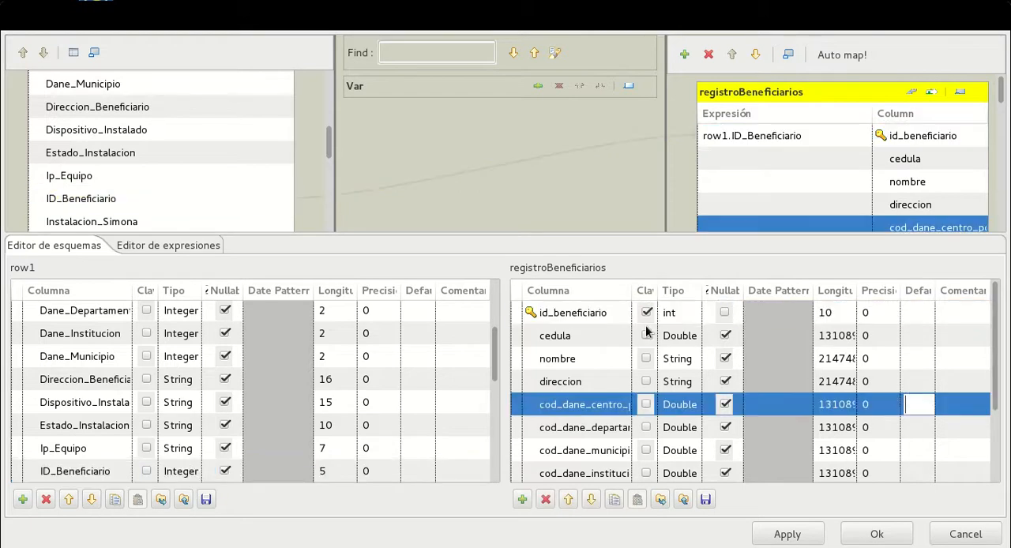
left_click(593, 316)
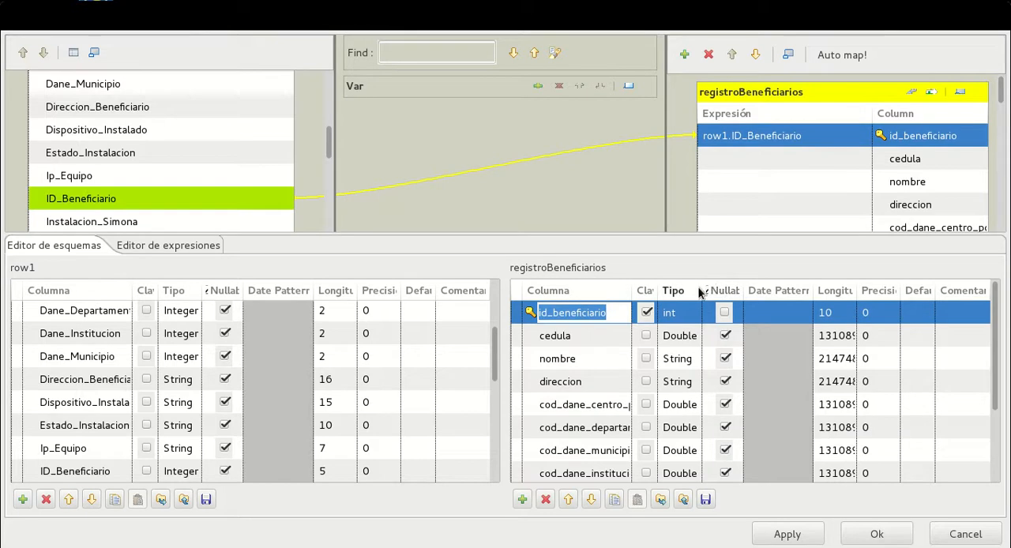
left_click_drag(702, 291, 776, 290)
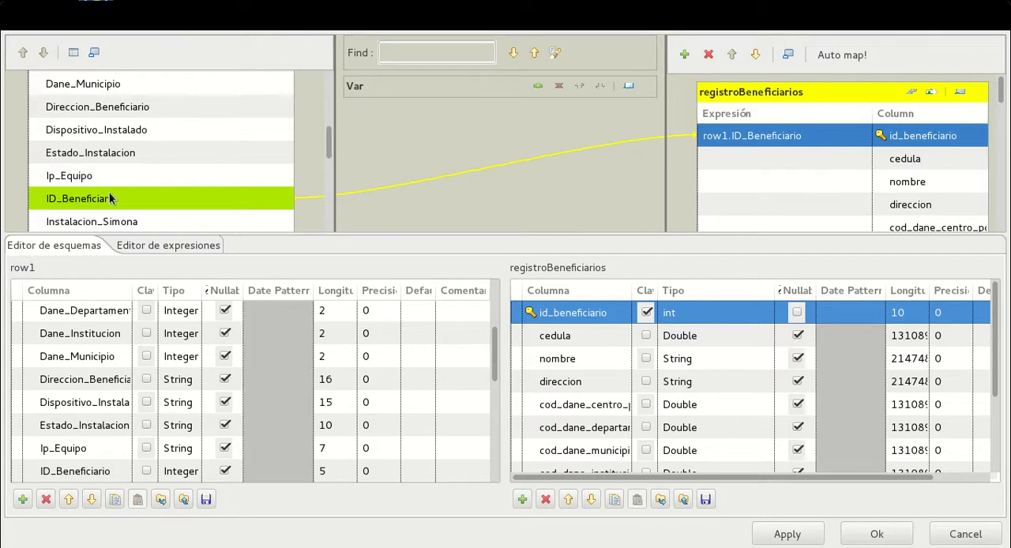
Map row1's Cedula to the cedula column of registroBeneficiarios
scroll(148, 154, "up", 5)
scroll(82, 158, "down", 3)
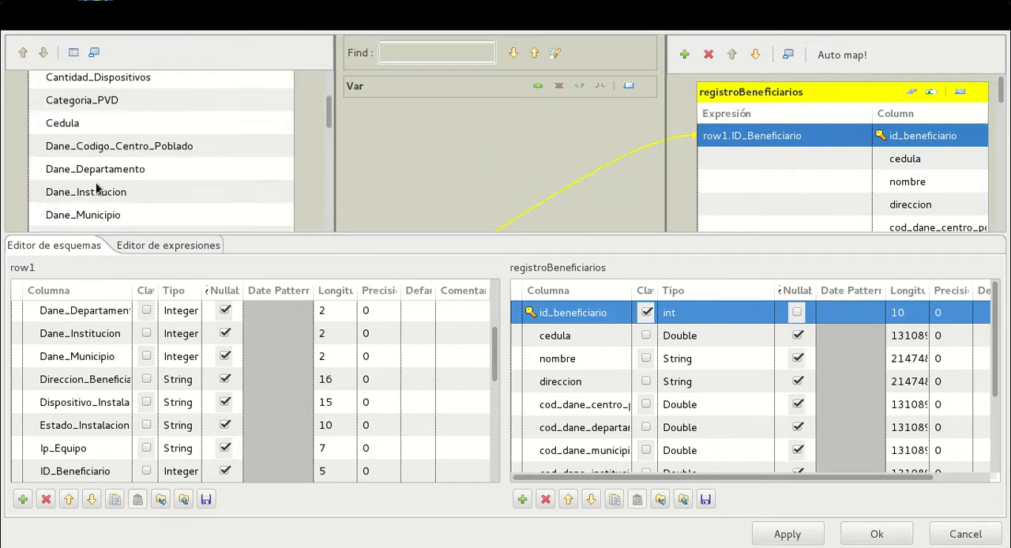
left_click(82, 125)
left_click_drag(289, 126, 730, 157)
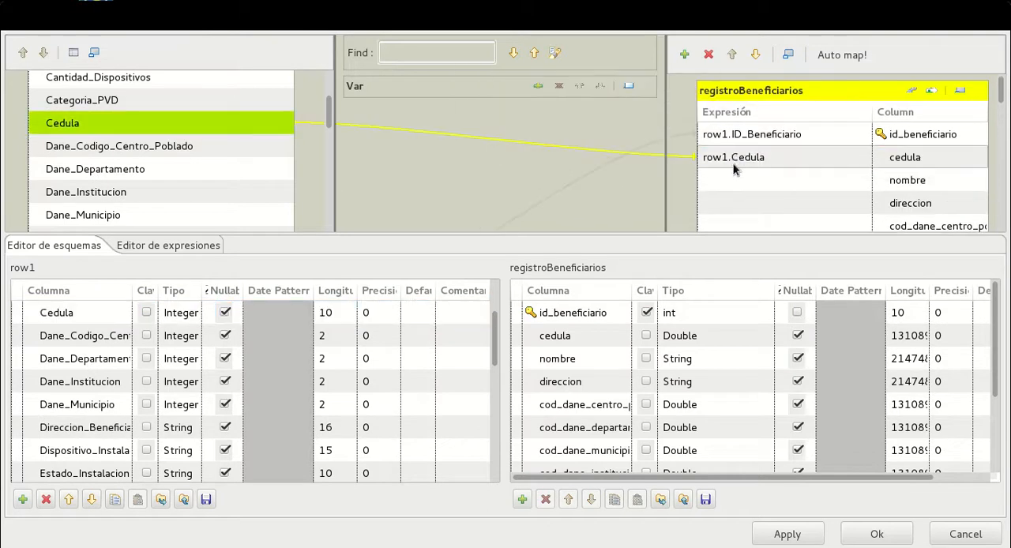
Map row1's Nombre_Beneficiario to the nombre column of registroBeneficiarios
scroll(127, 156, "up", 3)
scroll(128, 156, "down", 10)
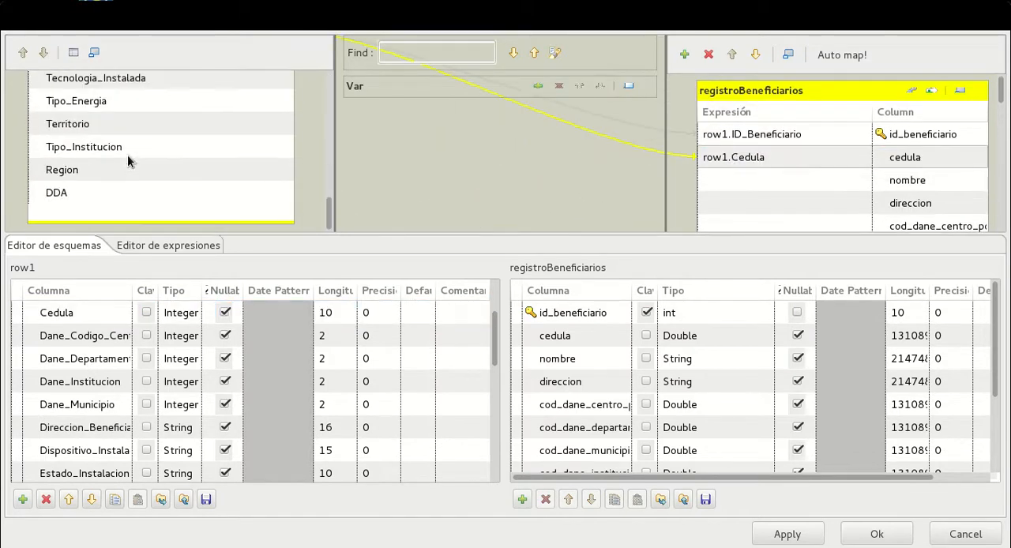
scroll(127, 156, "up", 5)
scroll(127, 154, "up", 2)
scroll(128, 155, "down", 2)
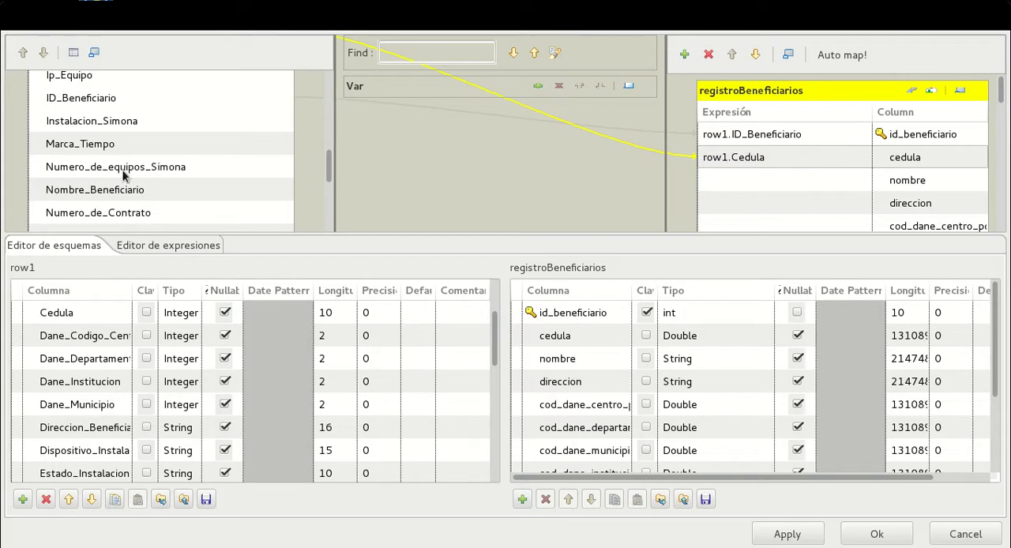
left_click(257, 196)
left_click_drag(364, 203, 762, 179)
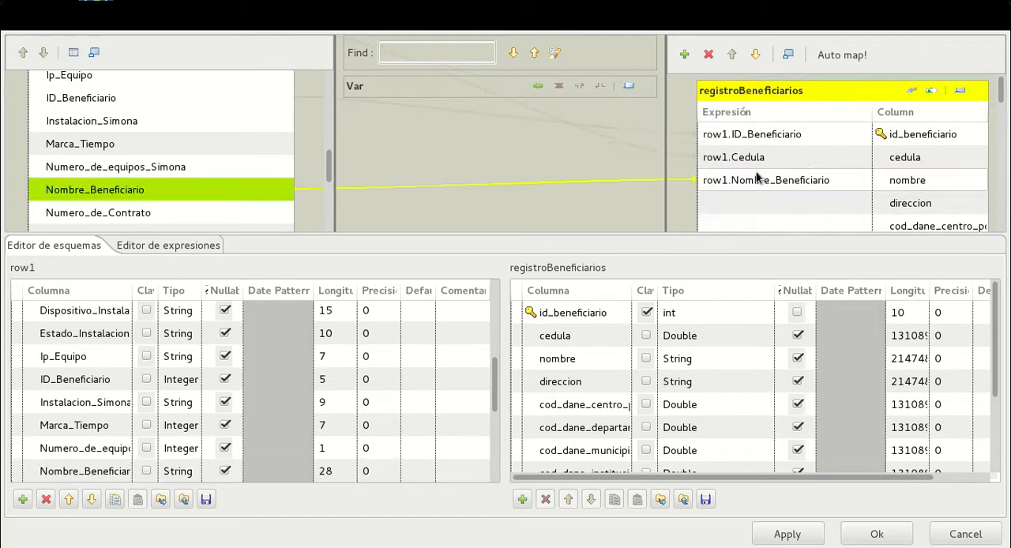
Set the data type of row1's Cedula to Double to match the mapped cedula column of registroBeneficiarios
left_click(800, 158)
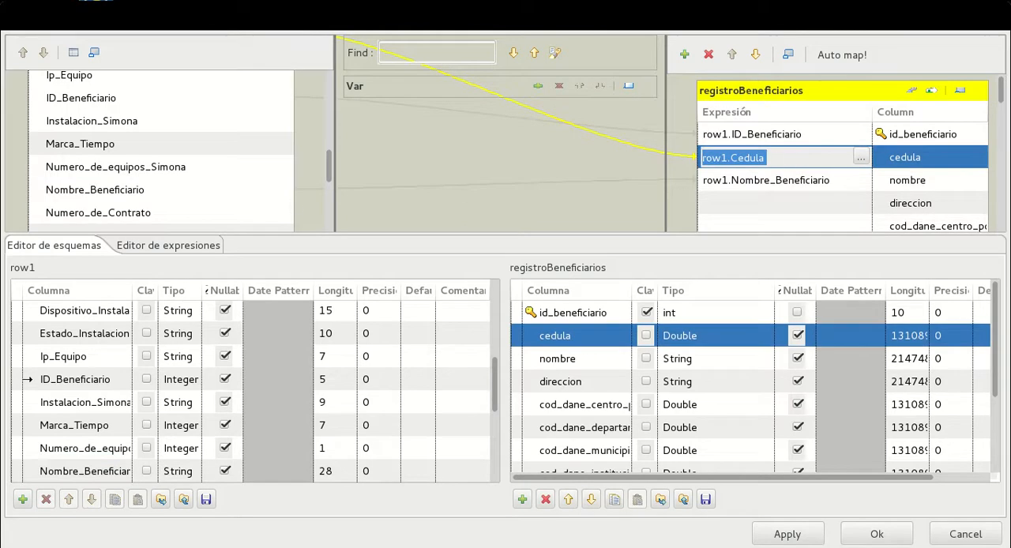
scroll(219, 172, "up", 4)
left_click(161, 222)
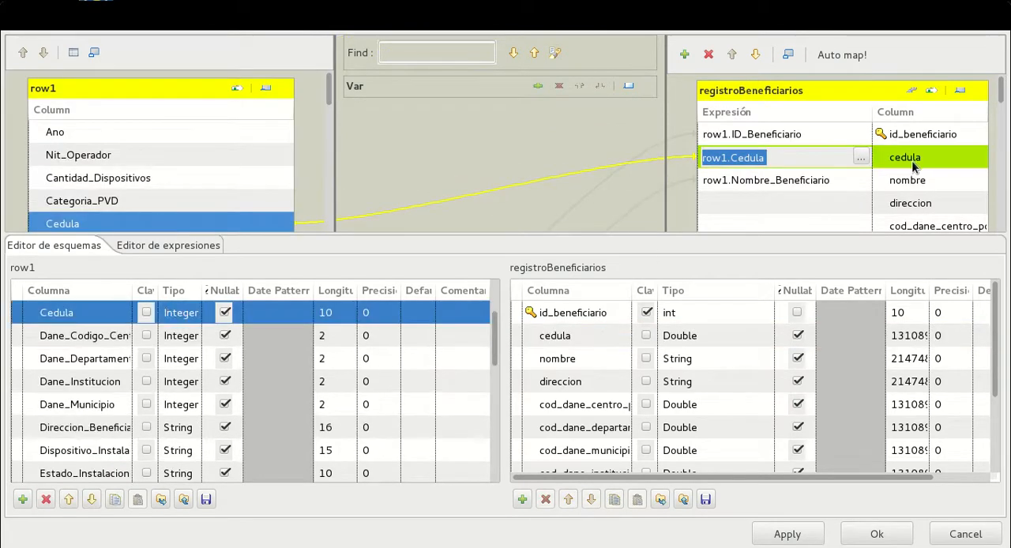
left_click(584, 336)
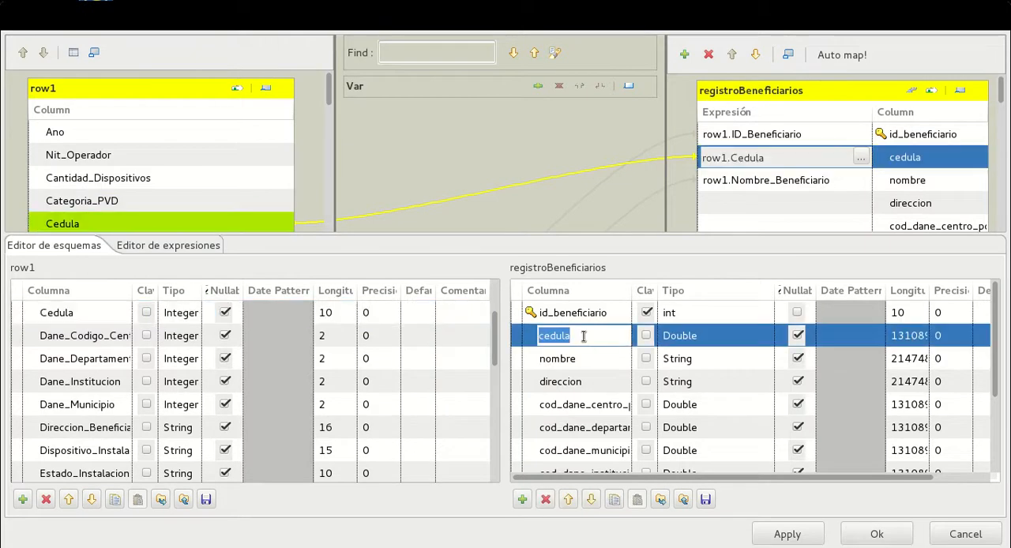
left_click(94, 313)
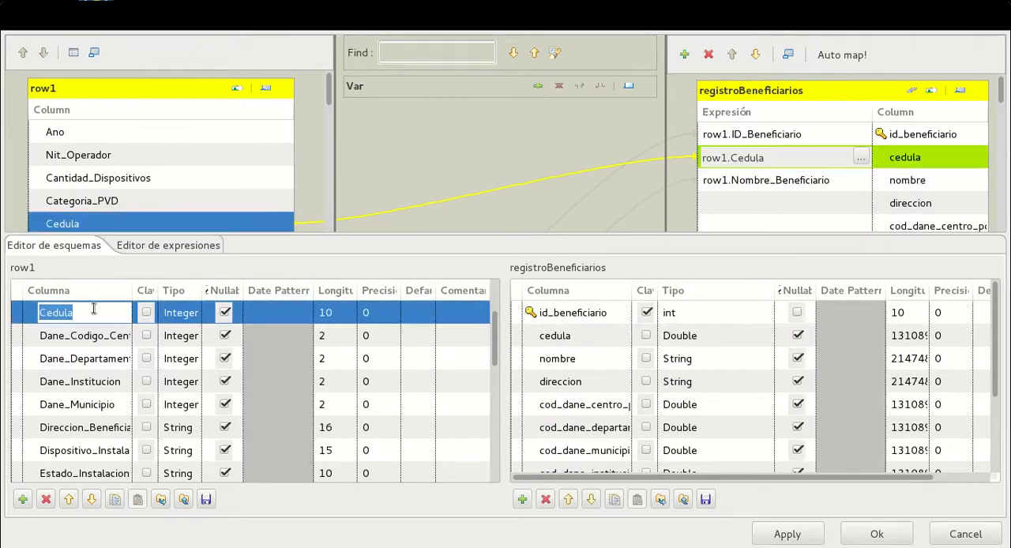
left_click(180, 314)
left_click(209, 313)
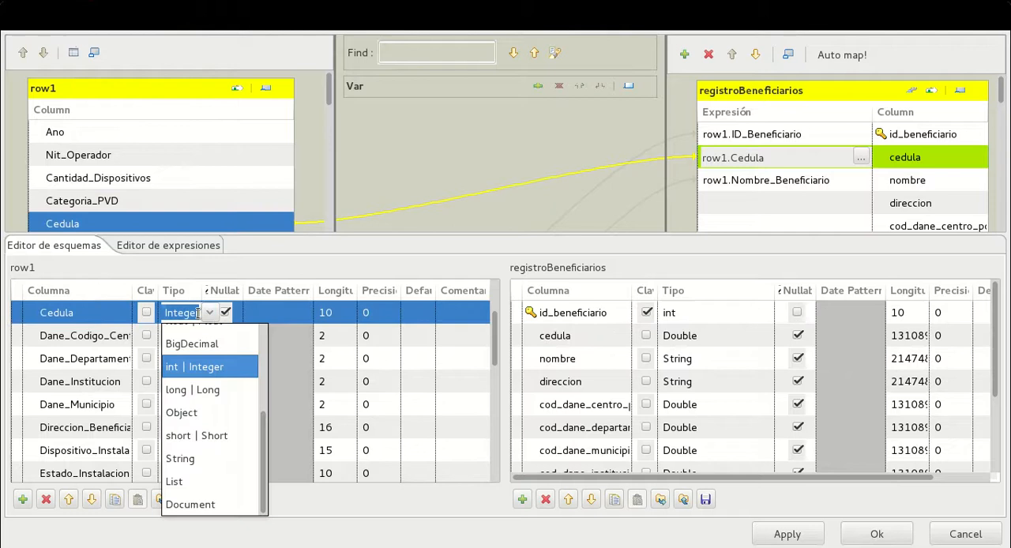
scroll(208, 430, "up", 1)
left_click(201, 386)
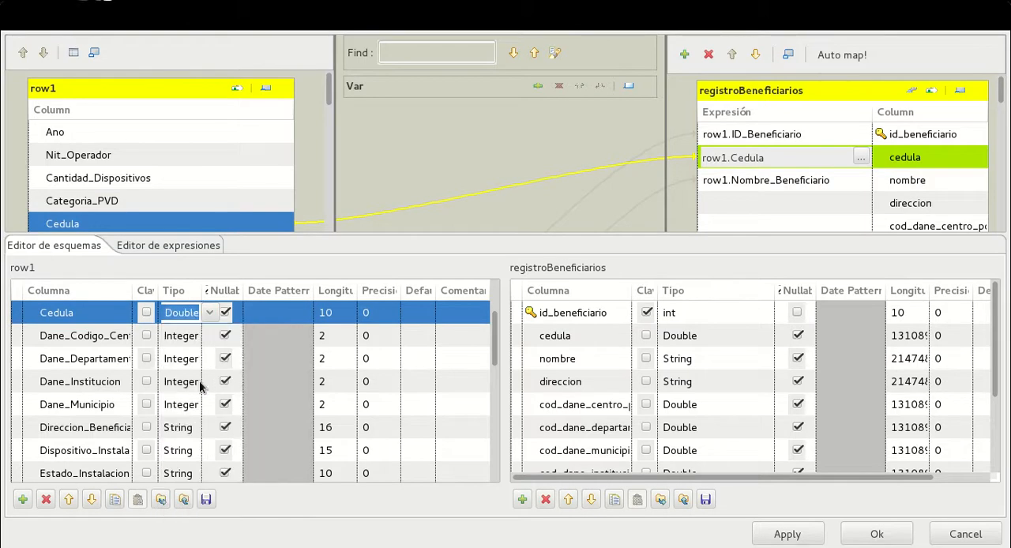
left_click(33, 325)
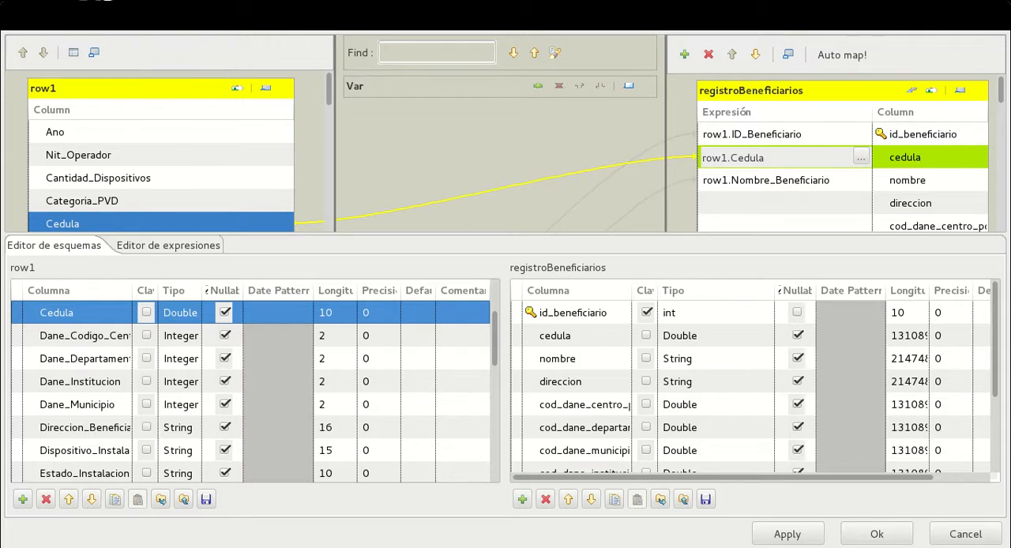
Shrink the schema editor to give the row1 and registroBeneficiarios column lists more room for mapping
scroll(123, 150, "down", 5)
scroll(123, 150, "up", 2)
scroll(123, 150, "up", 2)
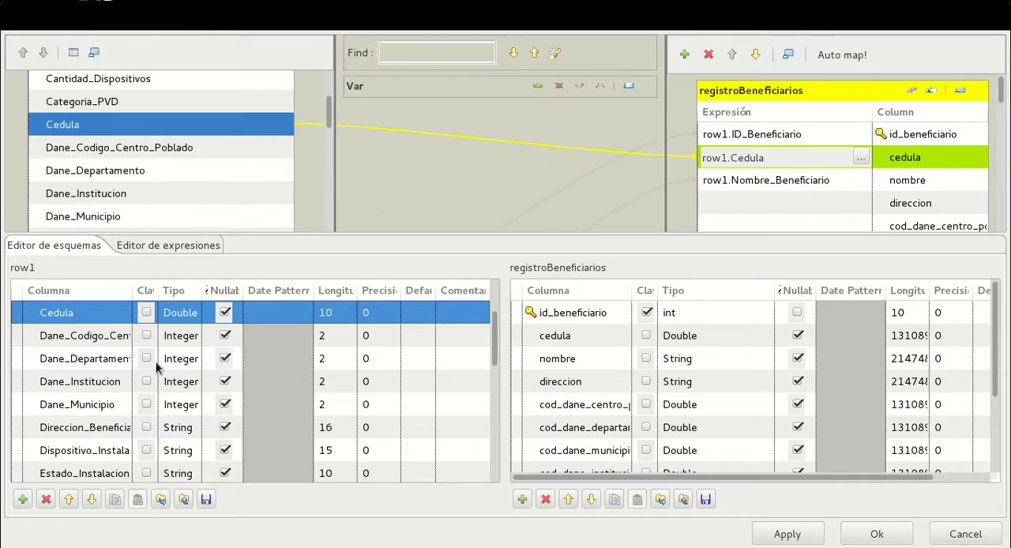
left_click(89, 338)
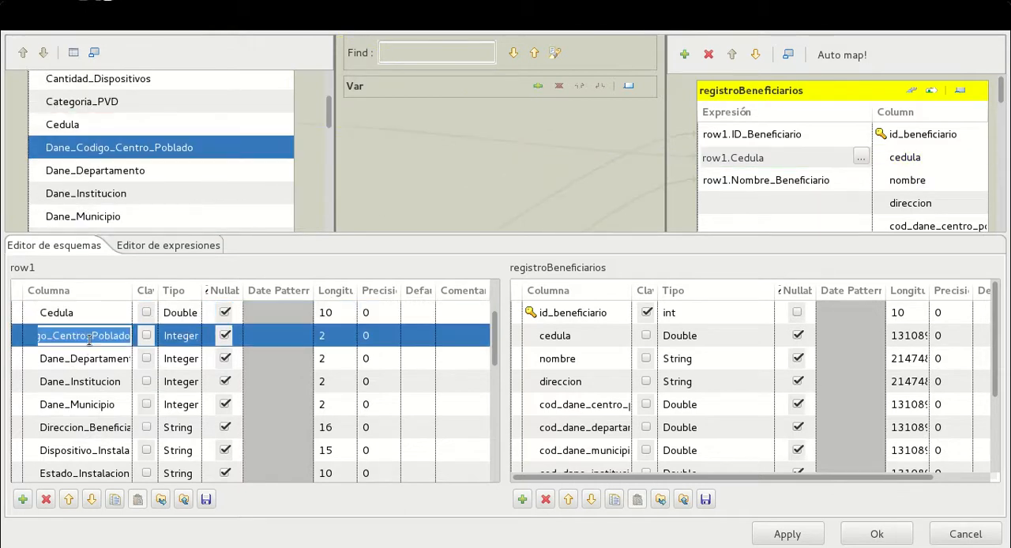
left_click(833, 203)
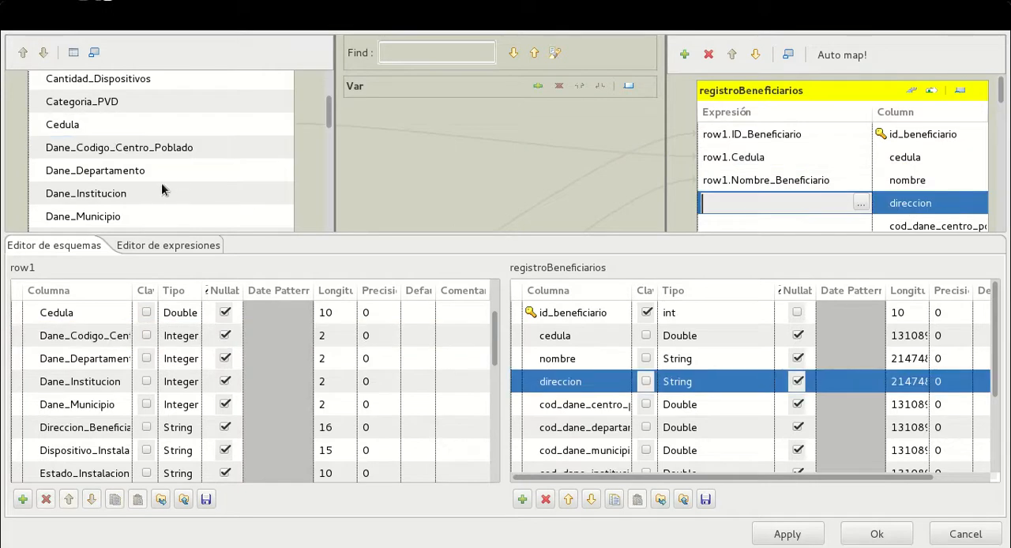
scroll(160, 188, "up", 1)
scroll(160, 188, "down", 8)
scroll(159, 188, "up", 4)
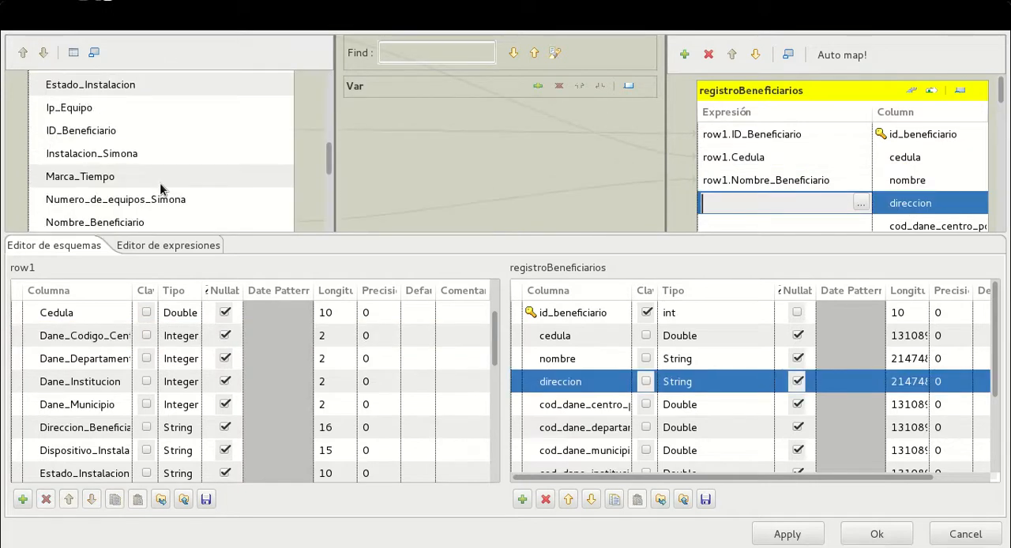
left_click_drag(451, 245, 459, 360)
Map row1's Direccion_Beneficiario to the direccion column of registroBeneficiarios
scroll(114, 238, "up", 3)
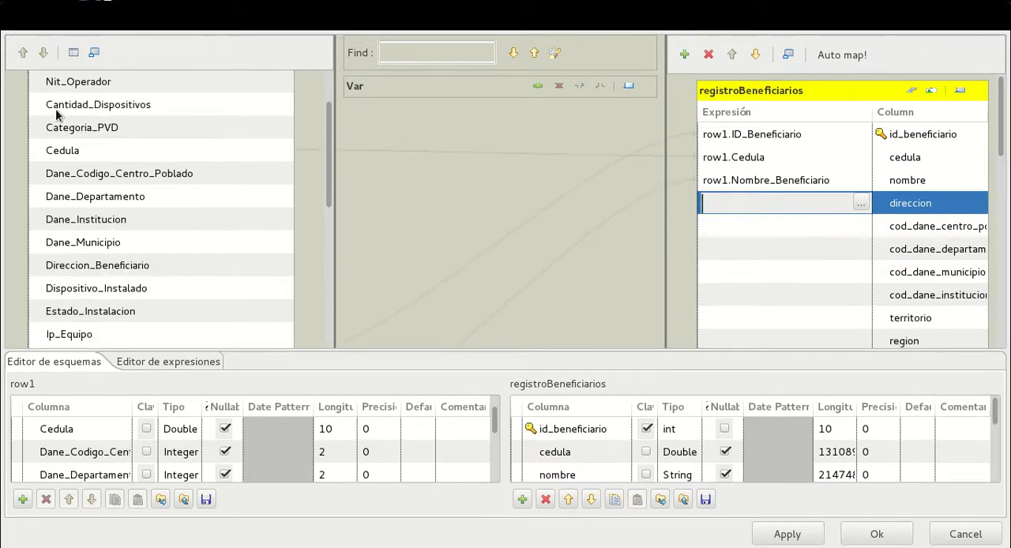
left_click_drag(250, 267, 786, 193)
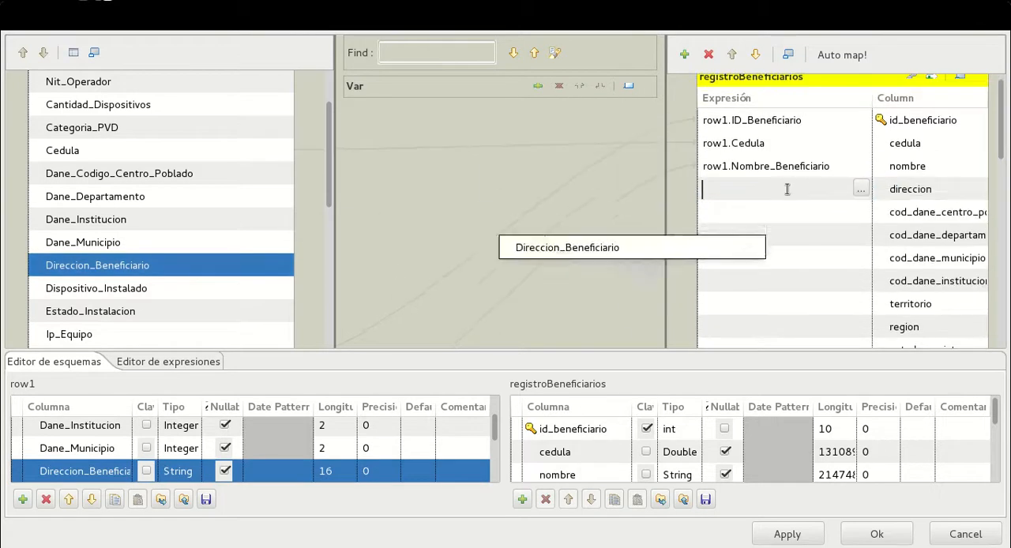
left_click(757, 213)
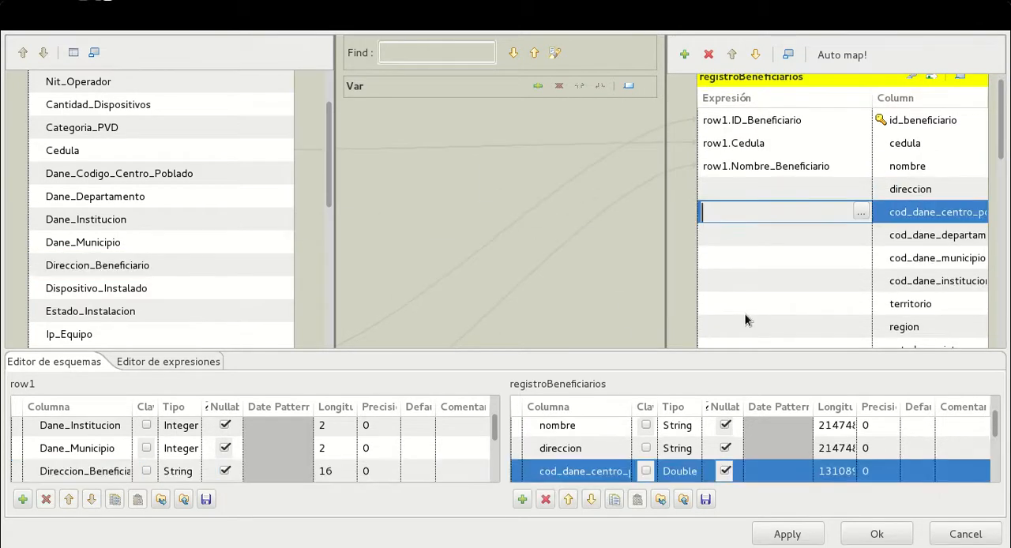
left_click_drag(147, 267, 786, 202)
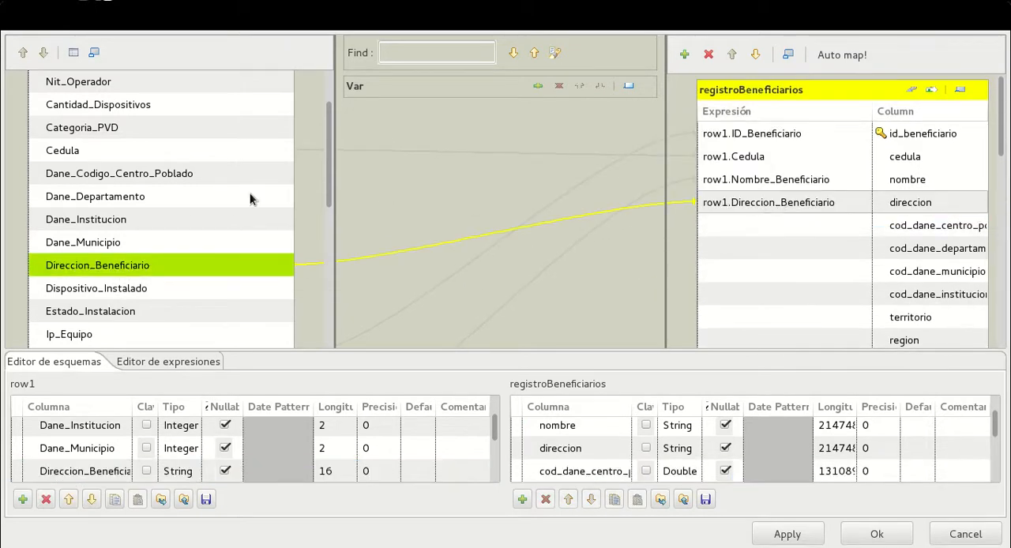
left_click(136, 269)
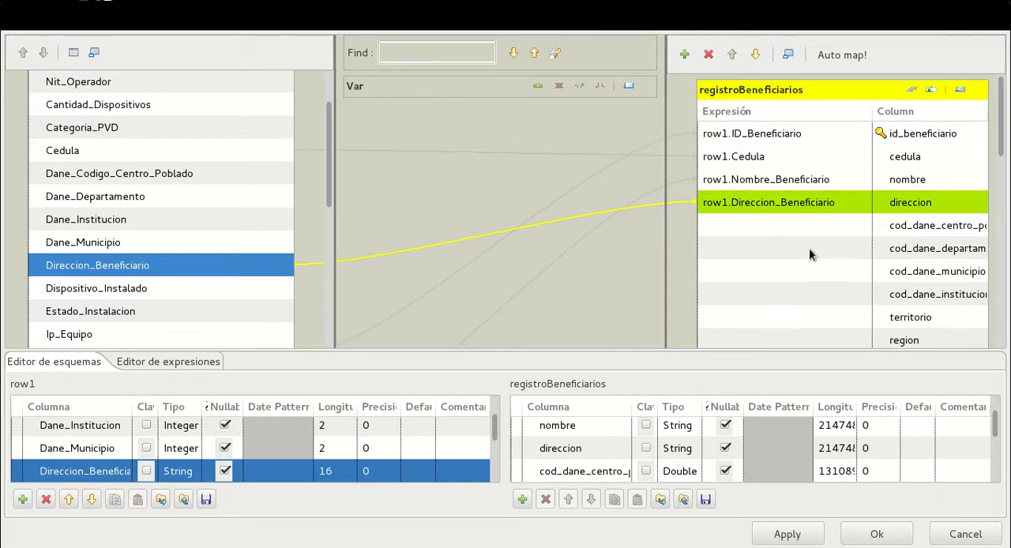
scroll(220, 237, "down", 5)
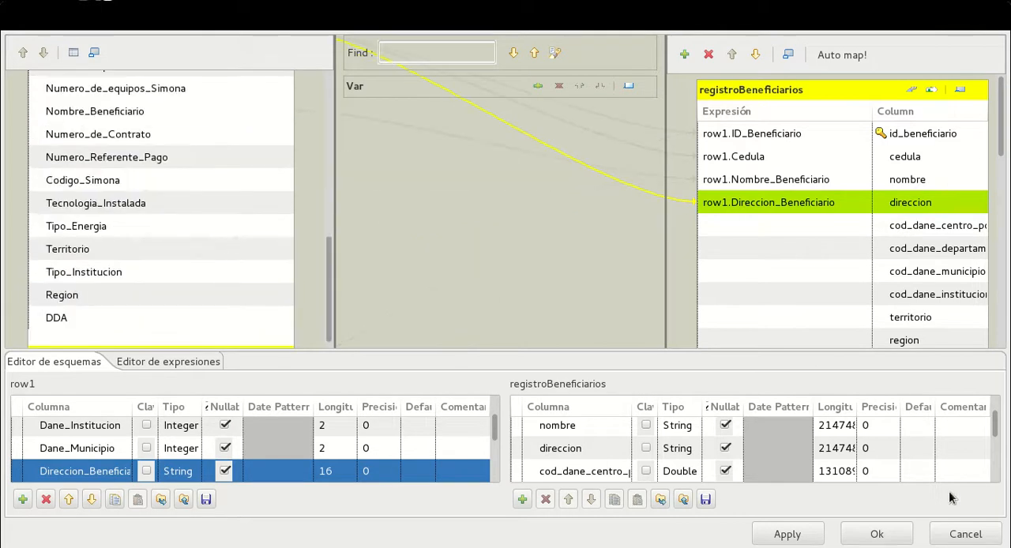
scroll(158, 162, "up", 6)
scroll(159, 168, "down", 3)
scroll(159, 169, "up", 2)
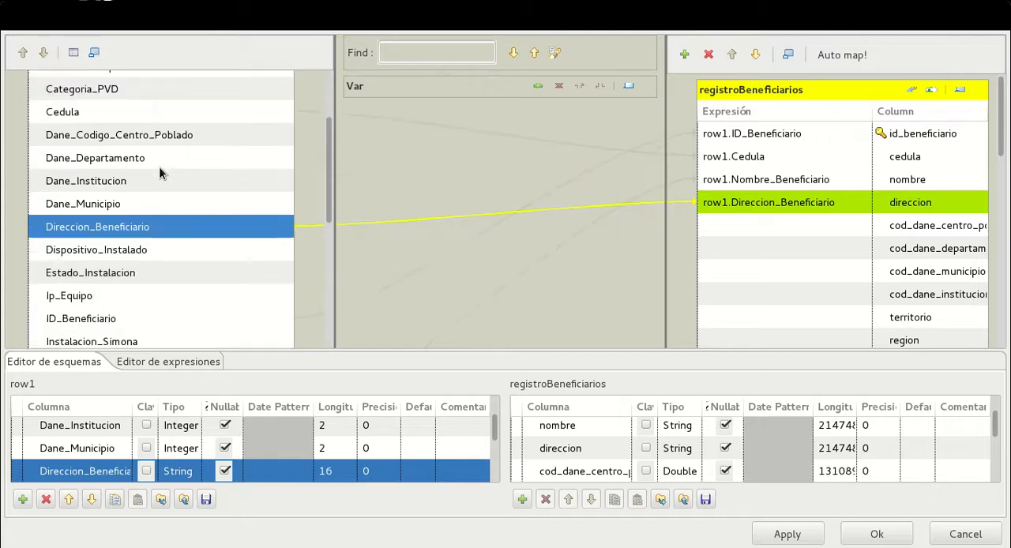
mouse_move(927, 543)
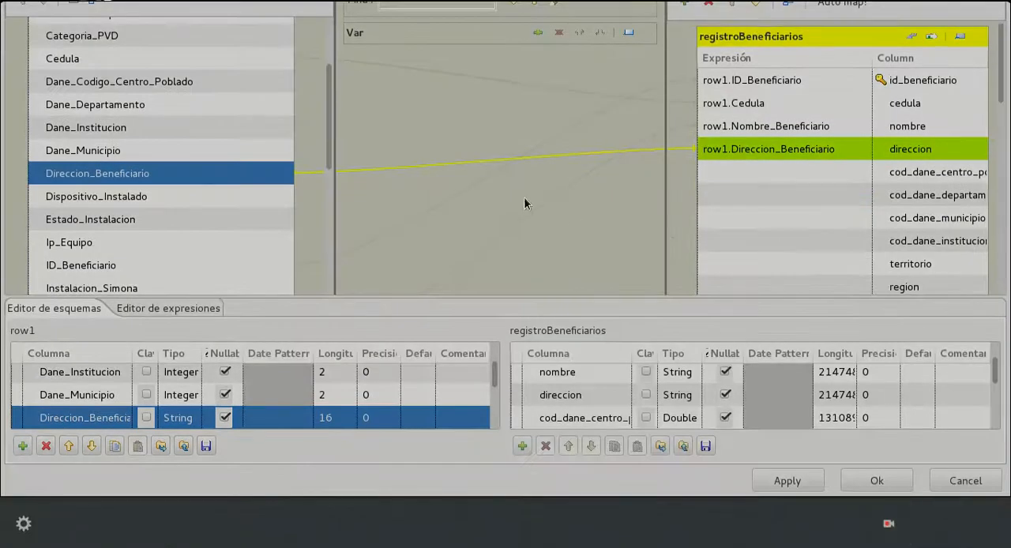
left_click(888, 523)
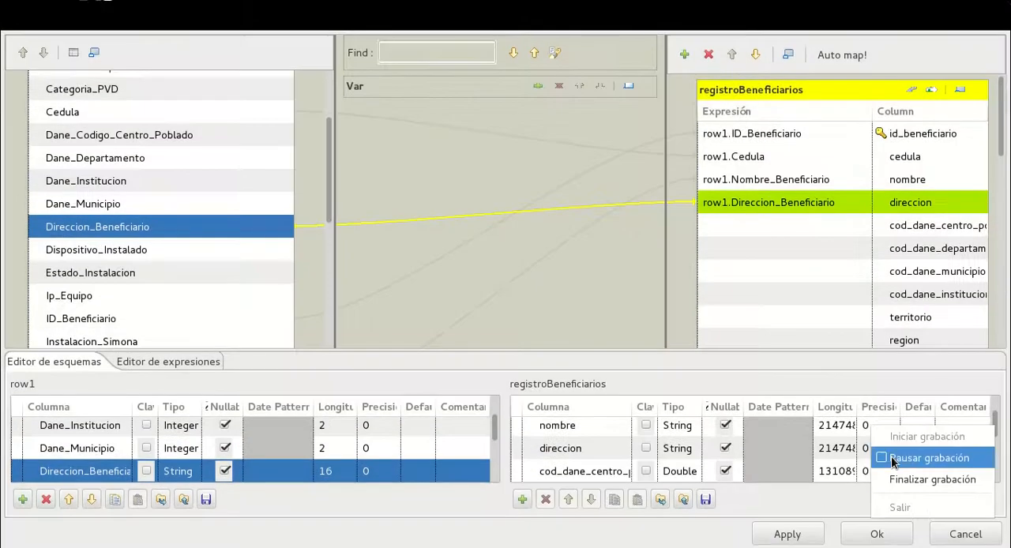
left_click(896, 457)
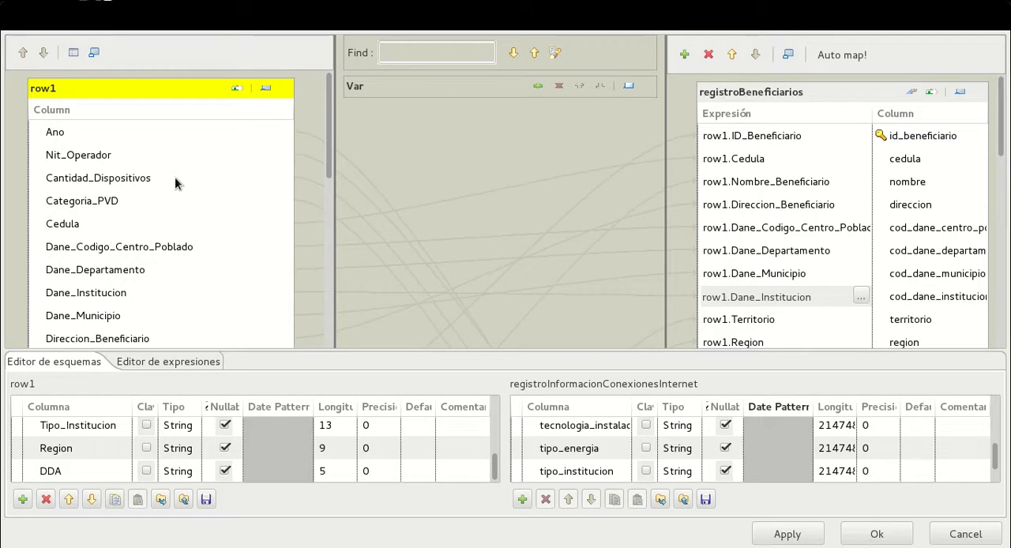
Review the column mappings of the registroBeneficiarios and registroInformacionConexionesInternet outputs in the map editor
left_click(795, 95)
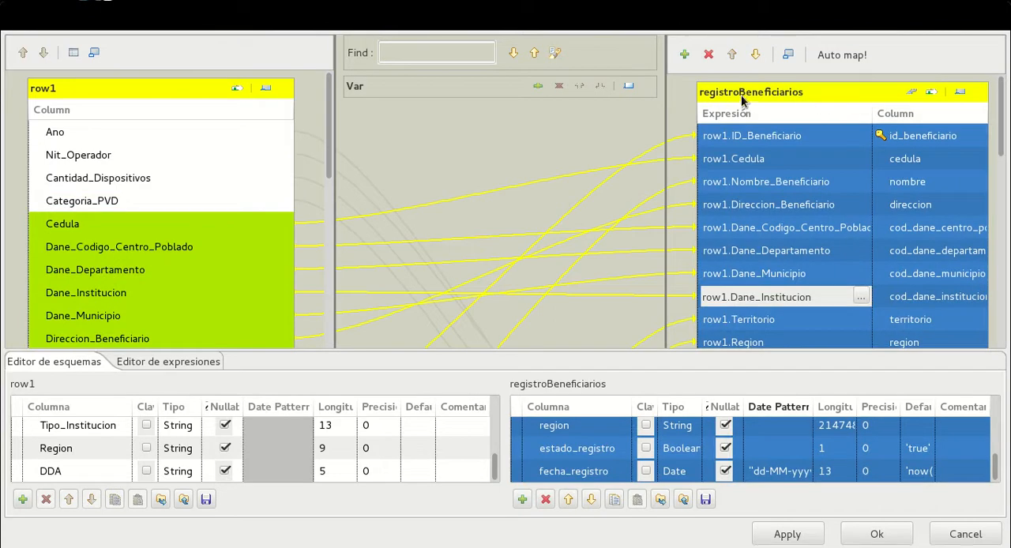
scroll(826, 123, "down", 9)
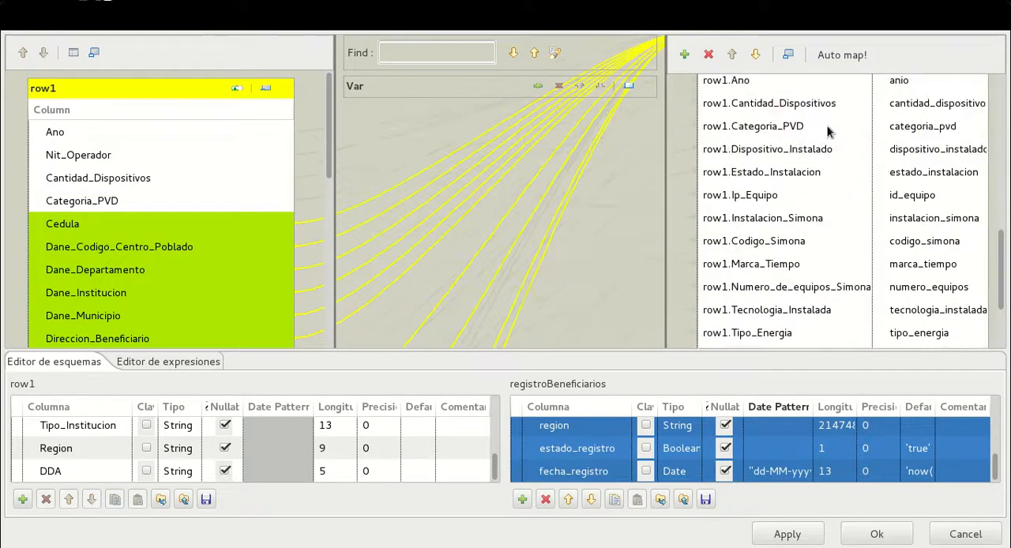
scroll(817, 126, "down", 5)
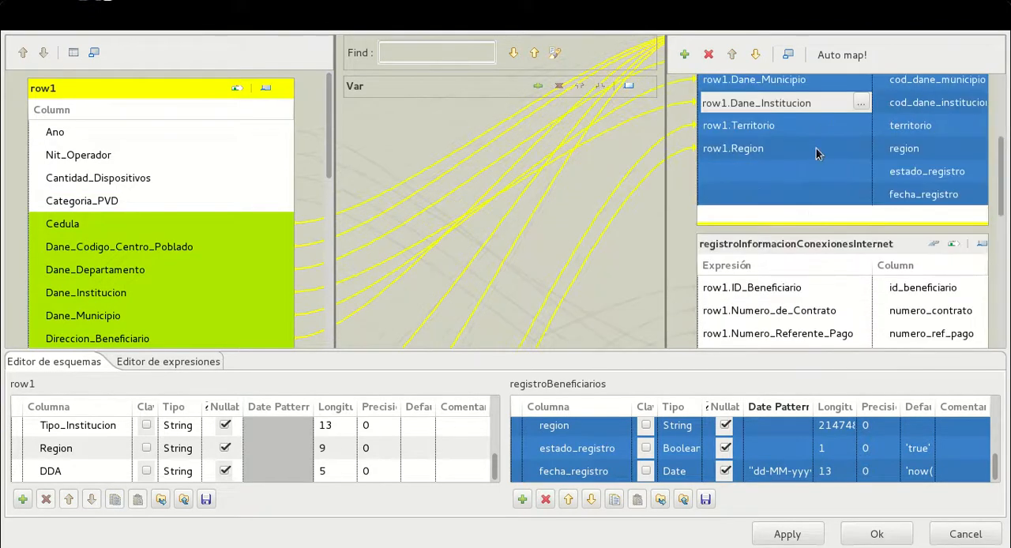
left_click(824, 244)
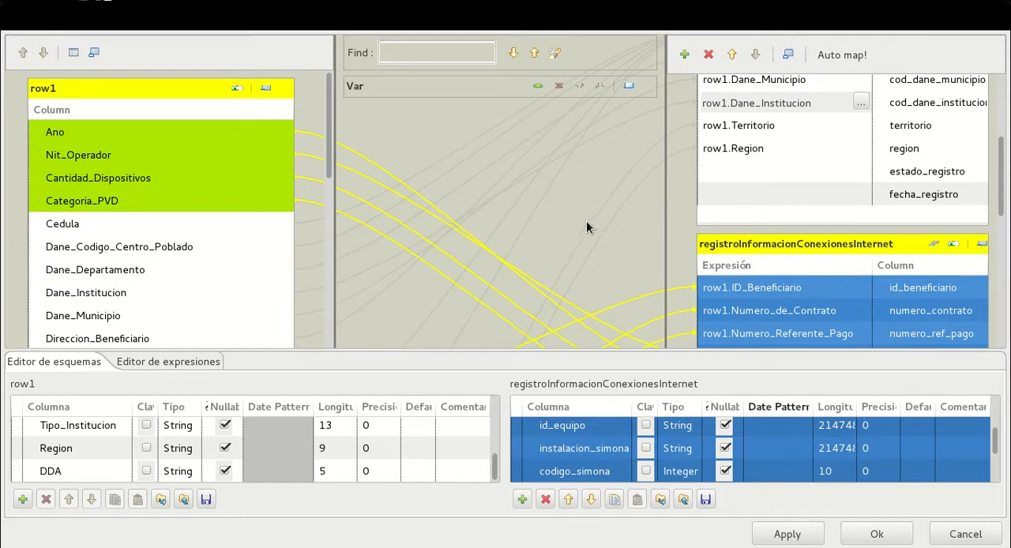
scroll(727, 258, "up", 5)
left_click(733, 158)
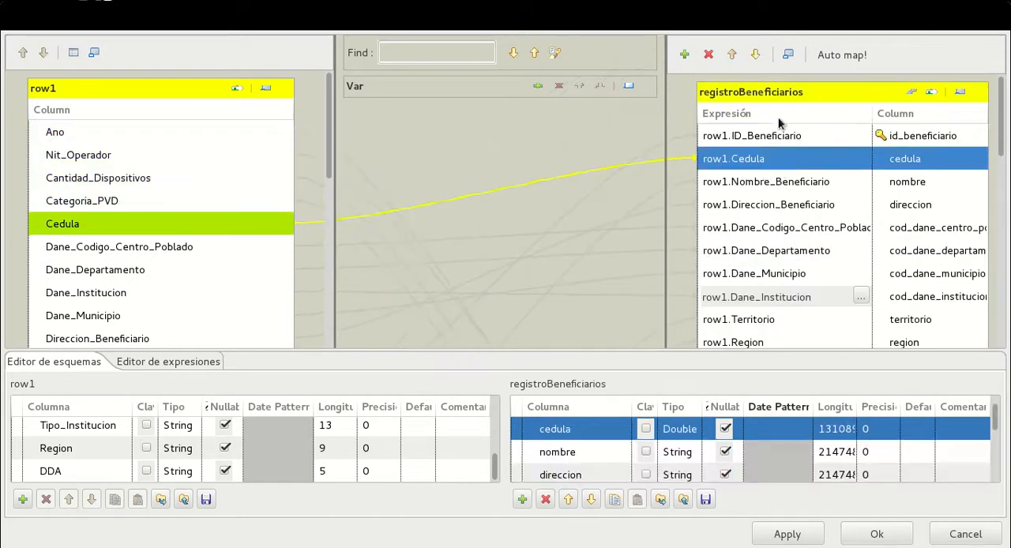
Compare the data type of row1's Cedula with that of the mapped cedula column in registroBeneficiarios
left_click(783, 93)
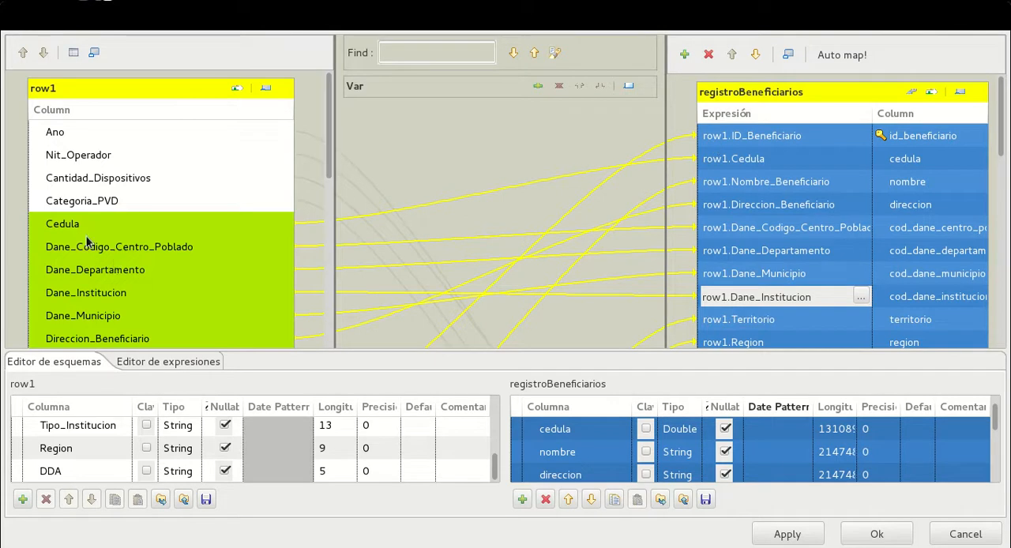
left_click(174, 227)
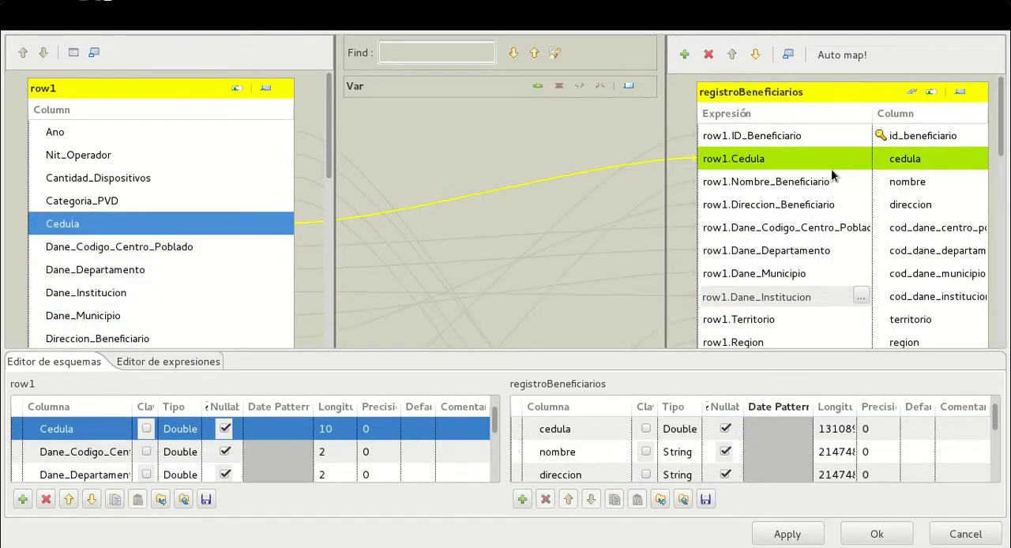
left_click(792, 167)
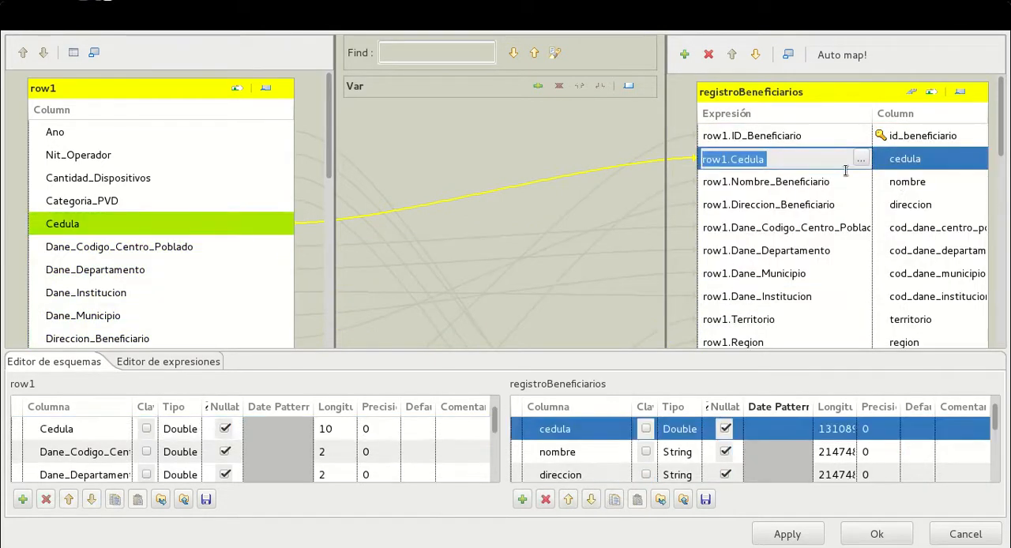
left_click(689, 432)
left_click(129, 203)
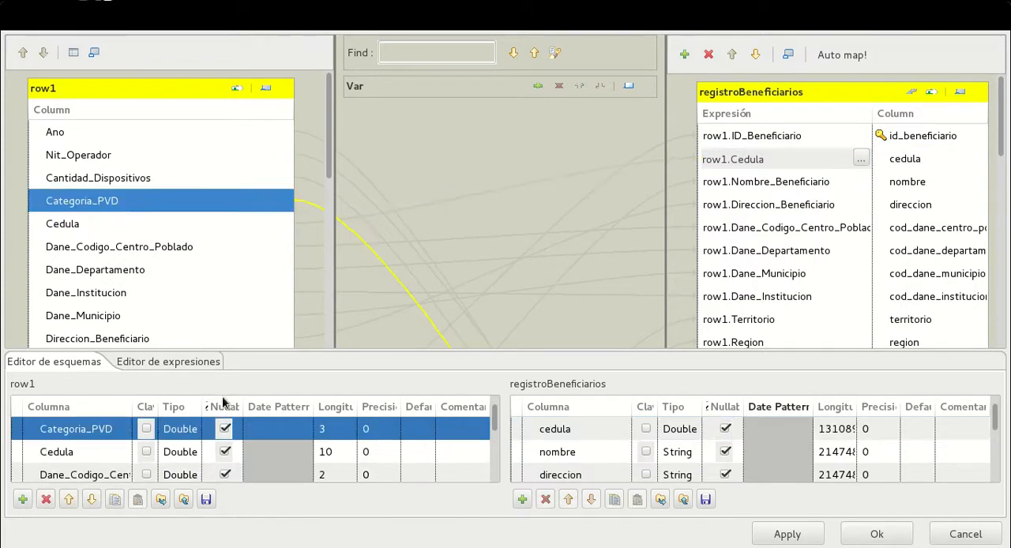
left_click(130, 224)
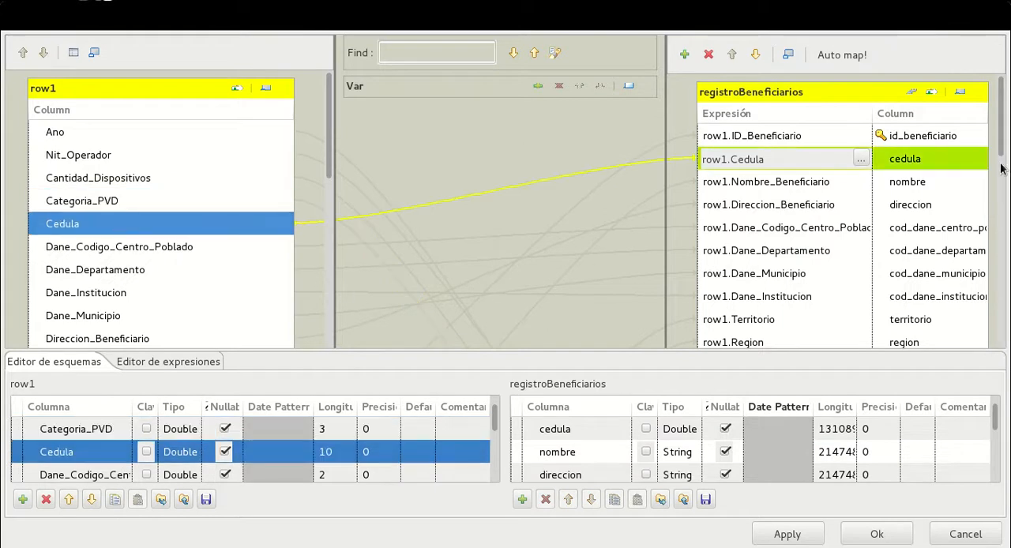
Apply the completed column mappings and close the tMap_1 editor
scroll(1000, 90, "down", 3)
scroll(914, 250, "down", 10)
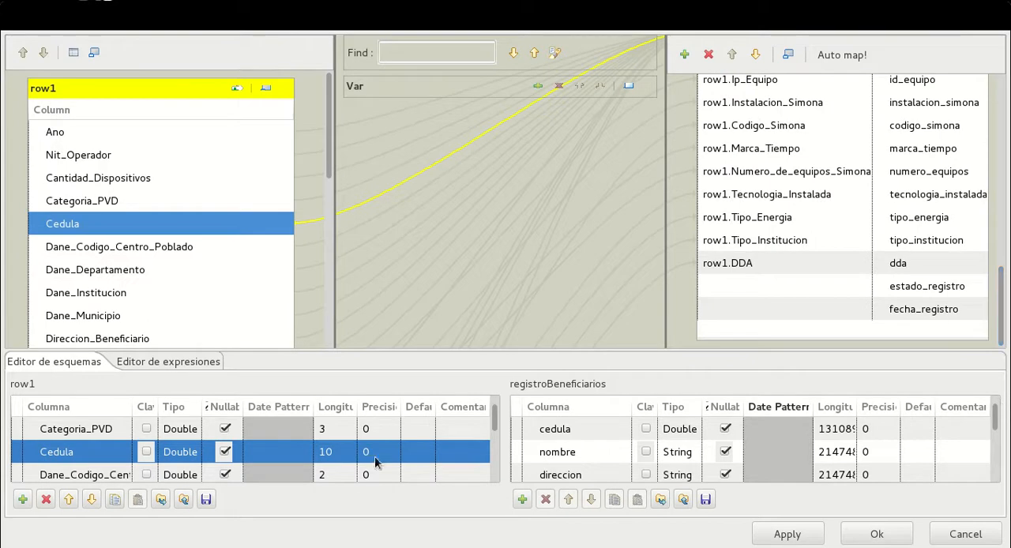
left_click(788, 537)
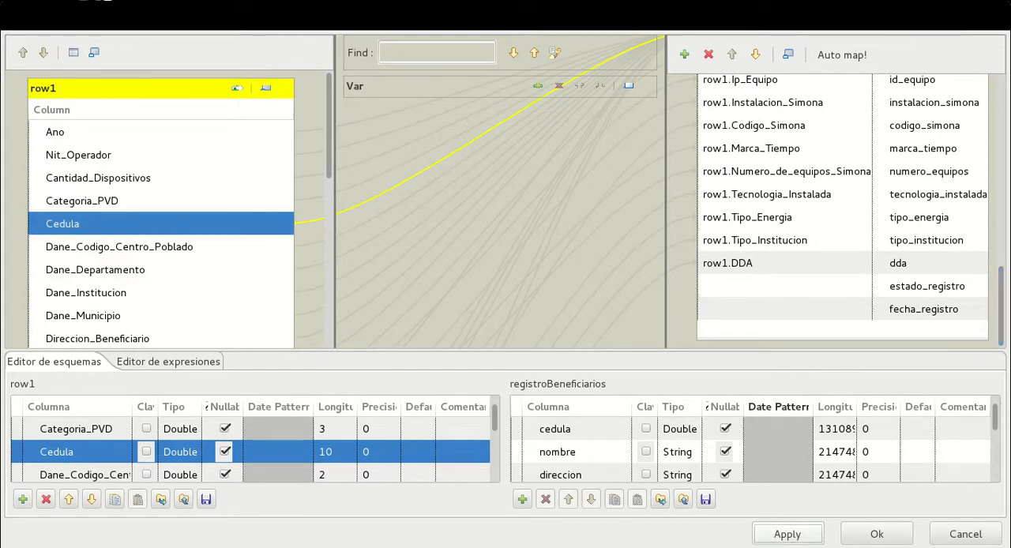
left_click(877, 535)
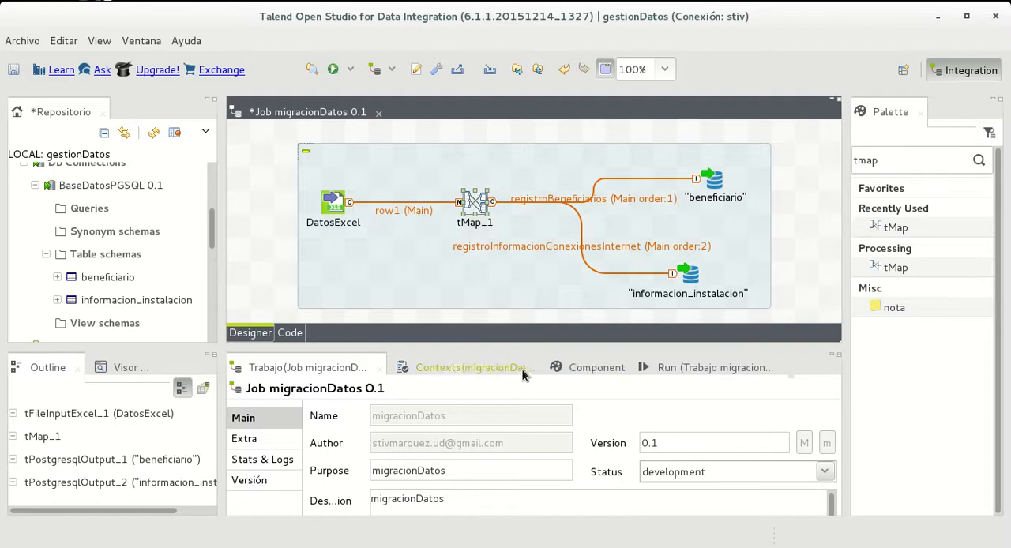
Show the run view of the migracionDatos job and enlarge it by shrinking the palette, repository and design areas
left_click(451, 367)
left_click(603, 365)
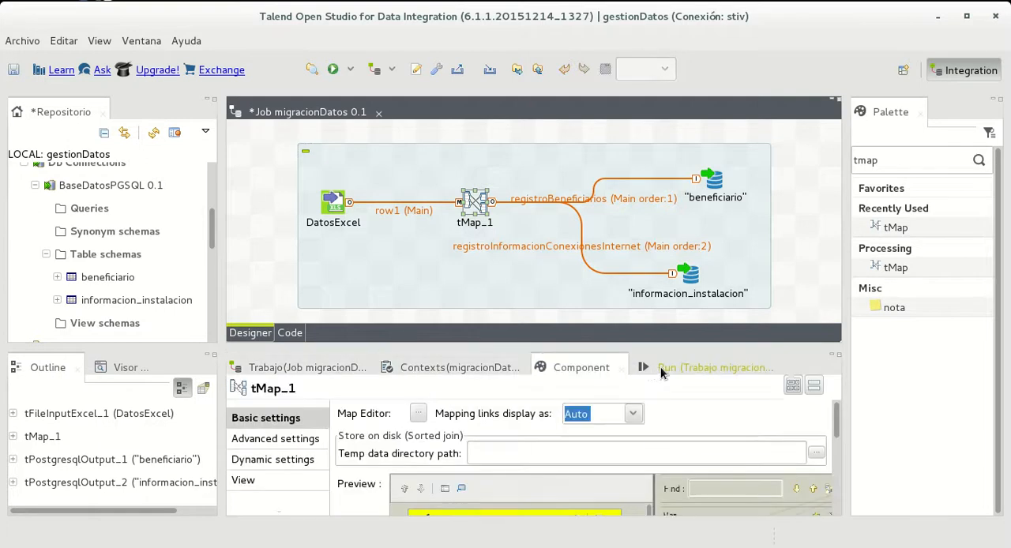
left_click(660, 367)
left_click_drag(578, 345, 601, 323)
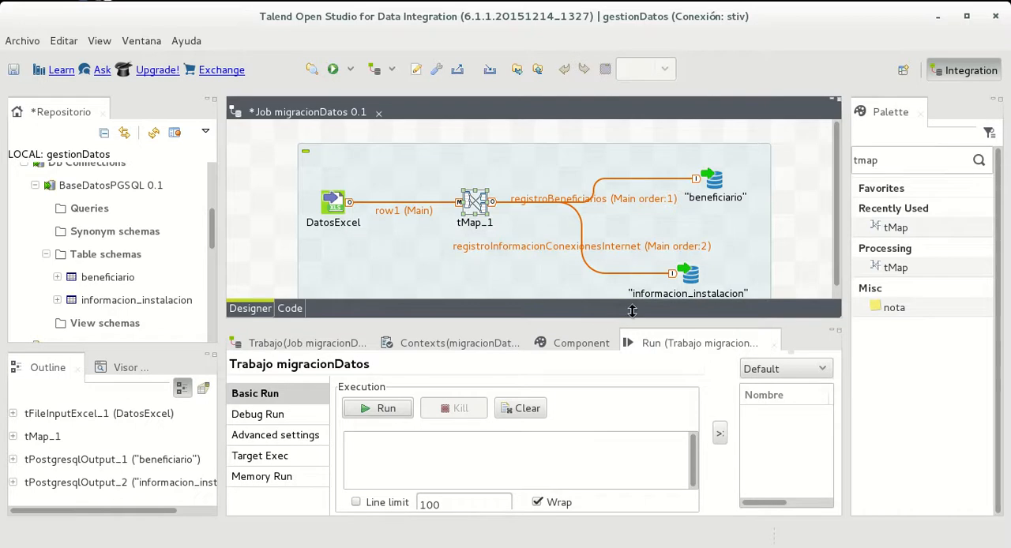
left_click(918, 115)
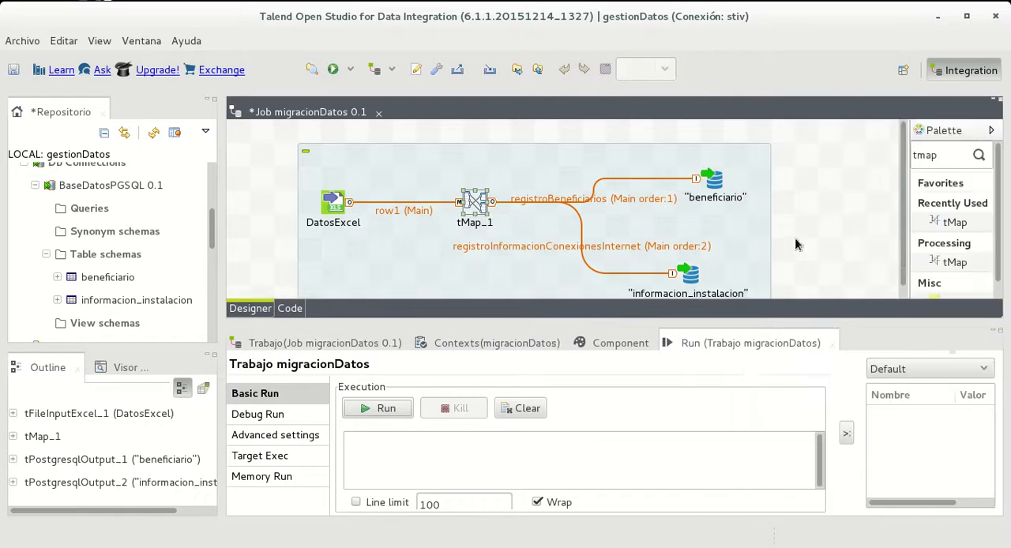
left_click_drag(226, 108, 38, 111)
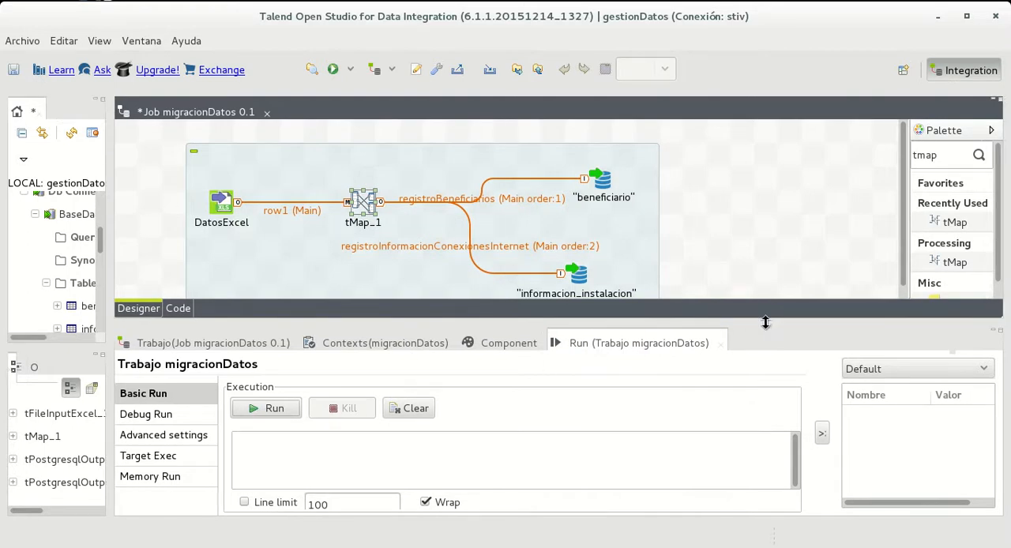
left_click_drag(760, 317, 726, 198)
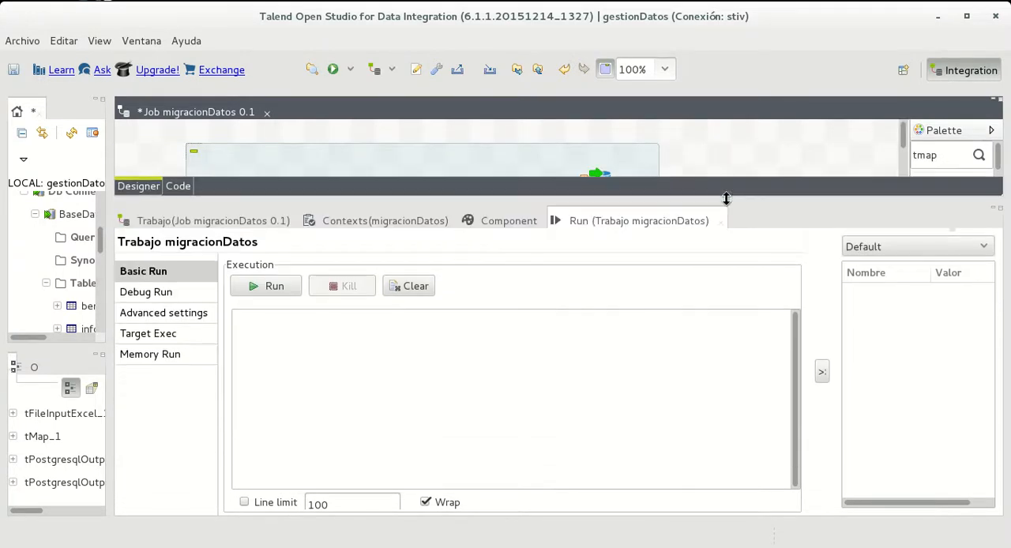
Save the migracionDatos job and run it
left_click(28, 41)
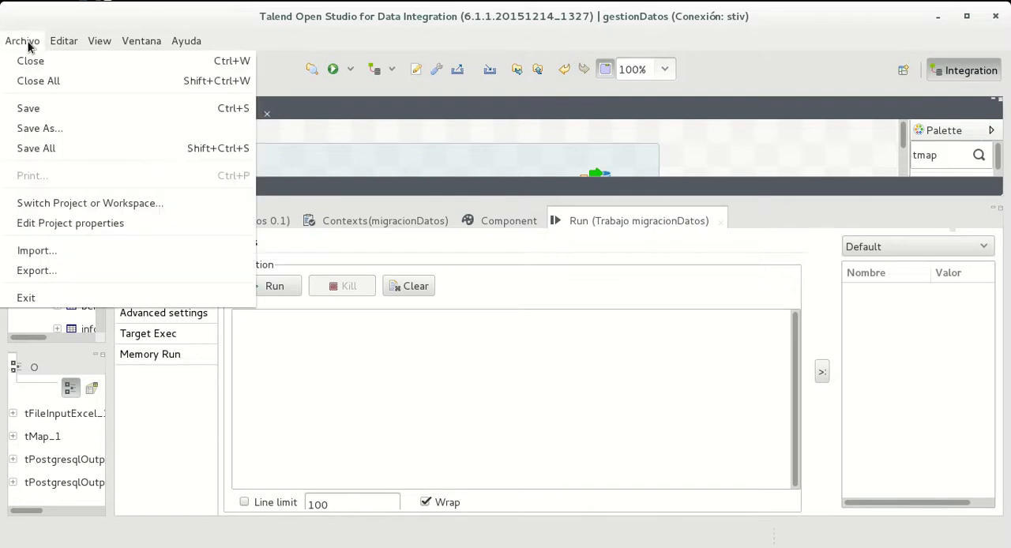
left_click(61, 109)
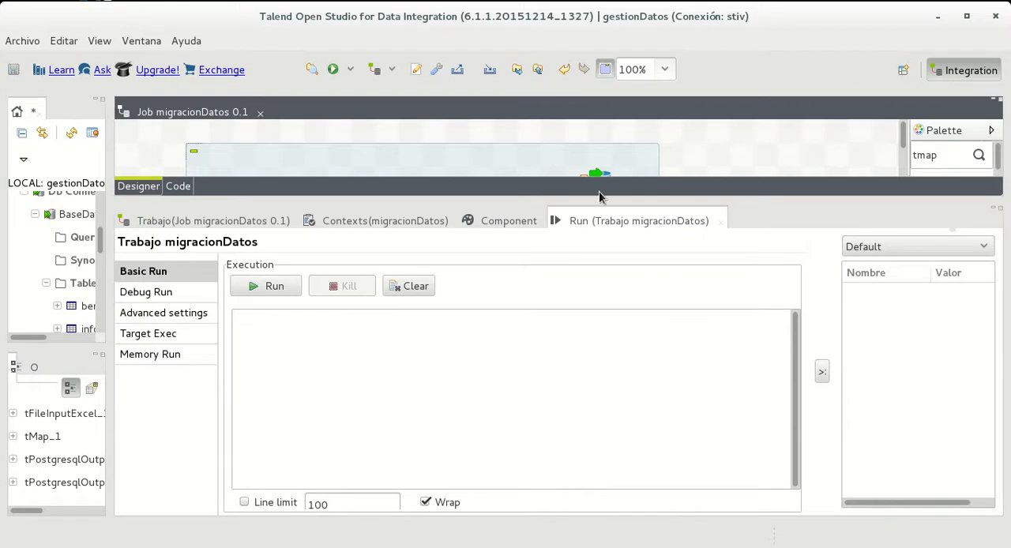
left_click(282, 286)
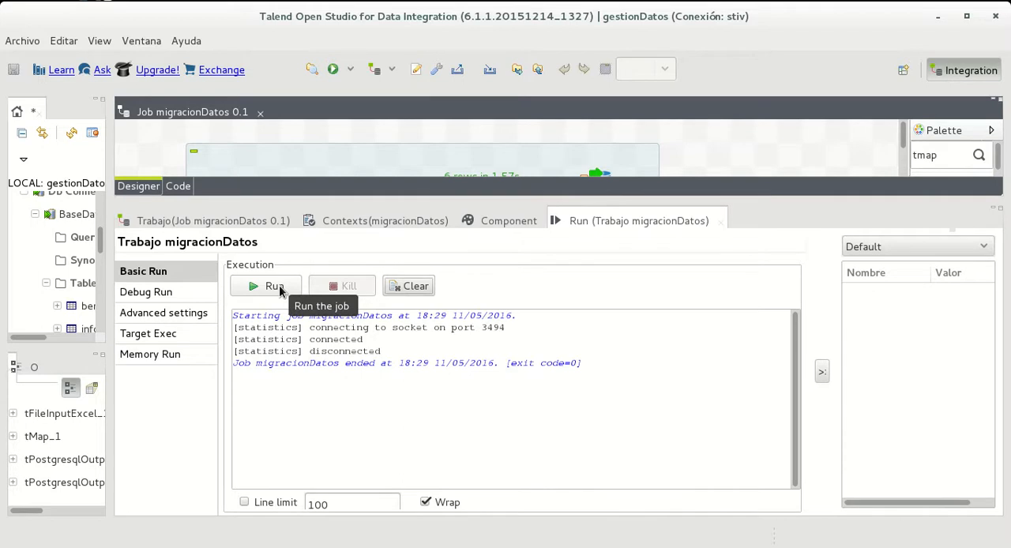
Launch pgAdmin III and connect to the localhost server by entering the postgres user's password
key("super")
type("pg")
key("Return")
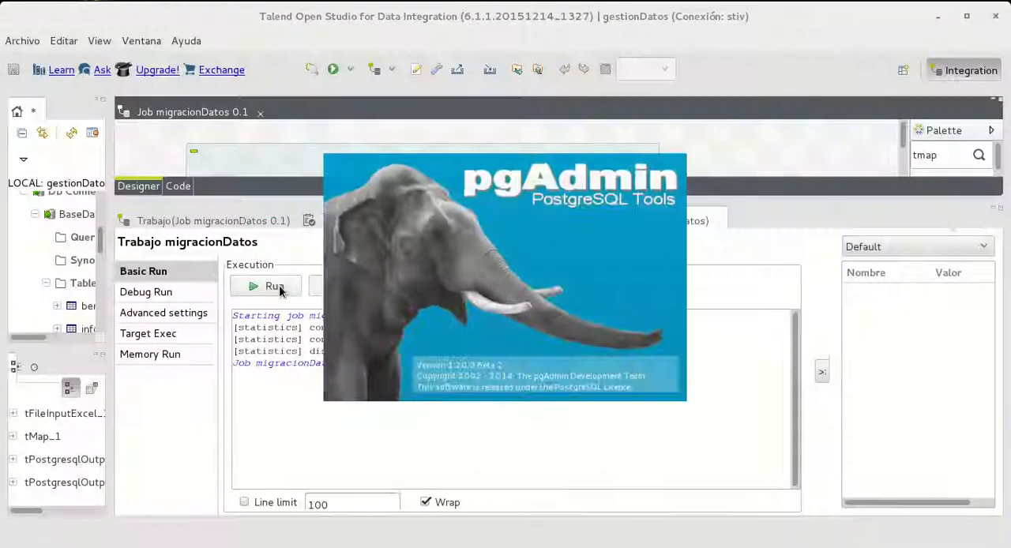
left_click(151, 393)
double_click(151, 395)
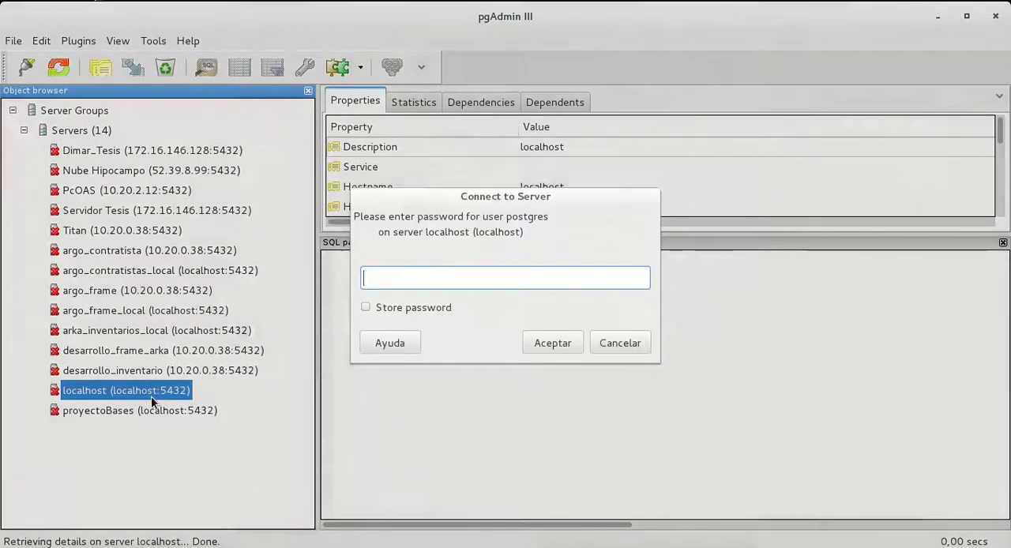
type("postgres")
key("Return")
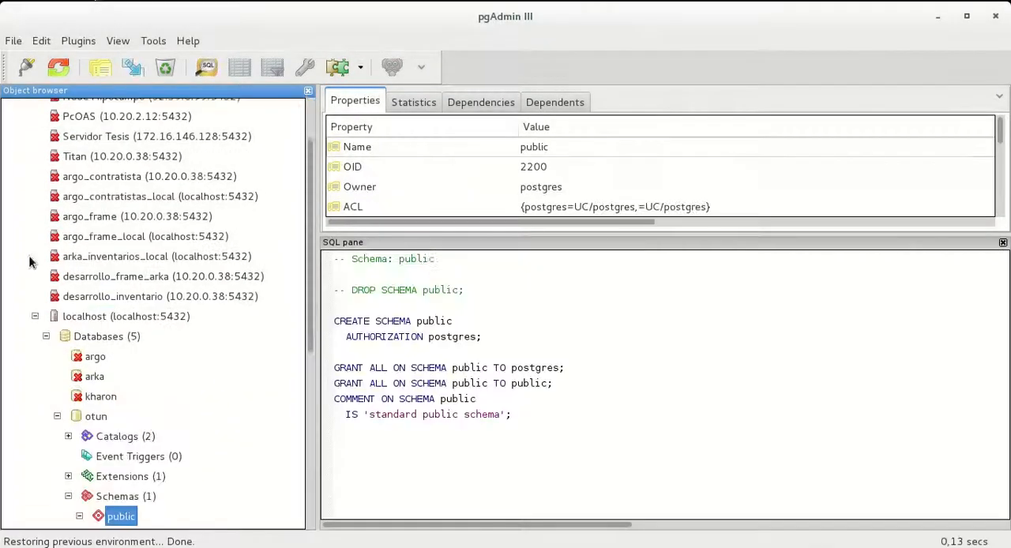
View the data of the beneficiario table in the otun database's public schema across all its columns, and close it
scroll(58, 293, "down", 1)
double_click(142, 356)
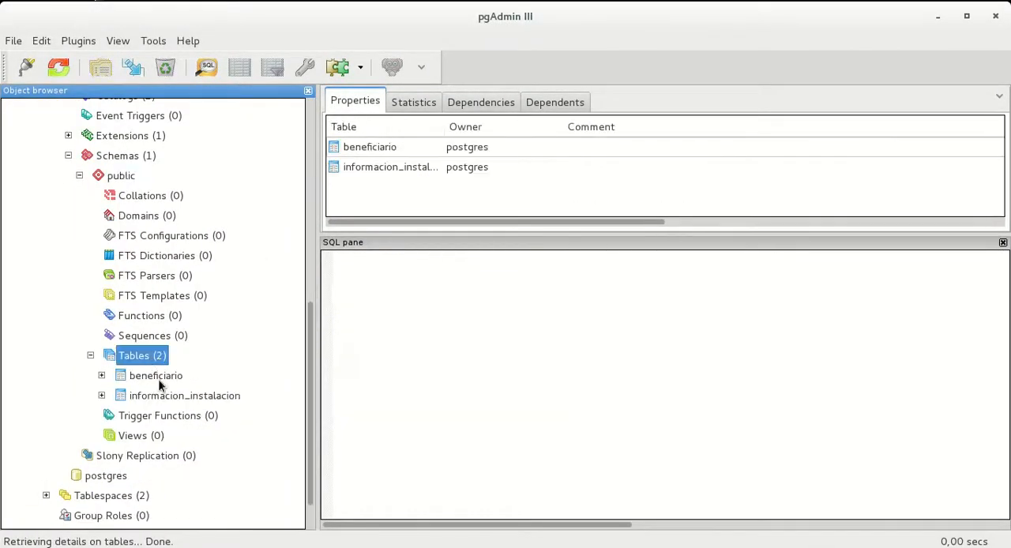
left_click(155, 375)
left_click(239, 68)
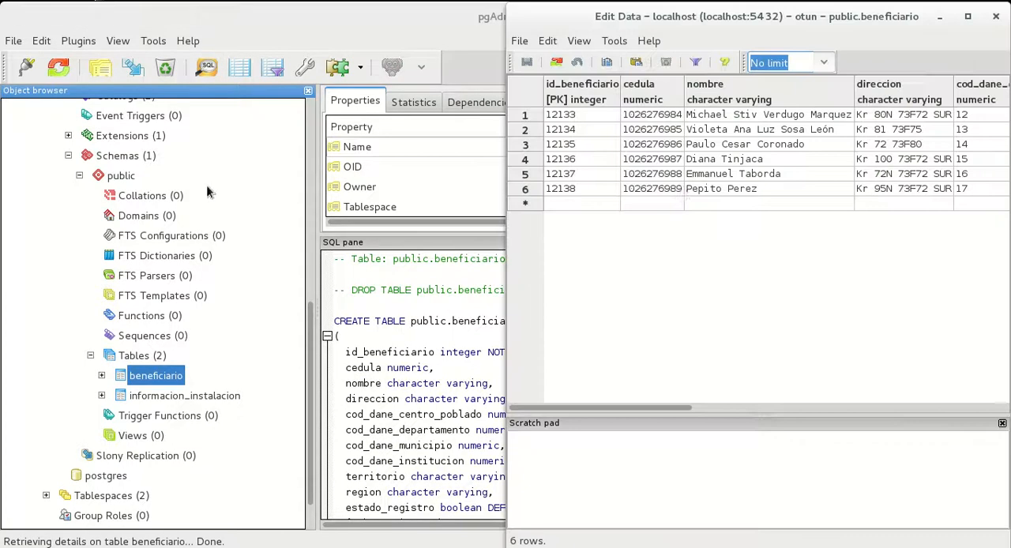
left_click_drag(601, 408, 1004, 344)
left_click_drag(948, 404, 530, 405)
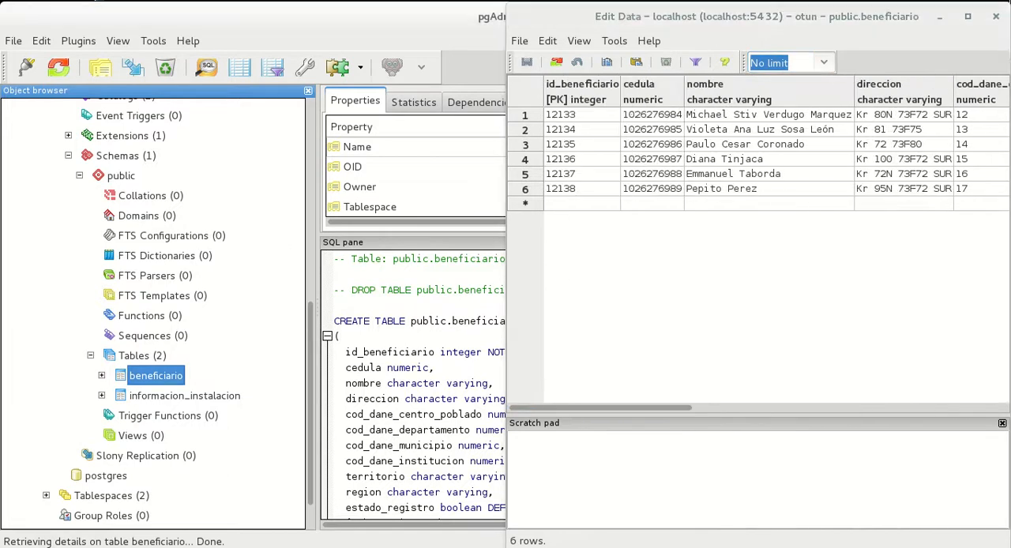
left_click(996, 16)
View the data of the informacion_instalacion table, dismissing the primary key hint, and close it
left_click(187, 395)
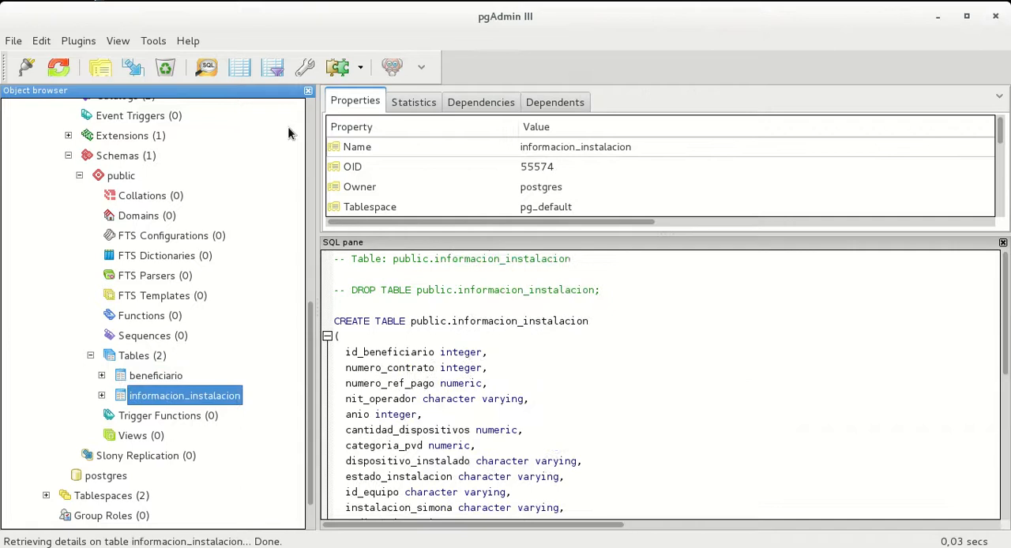
left_click(240, 68)
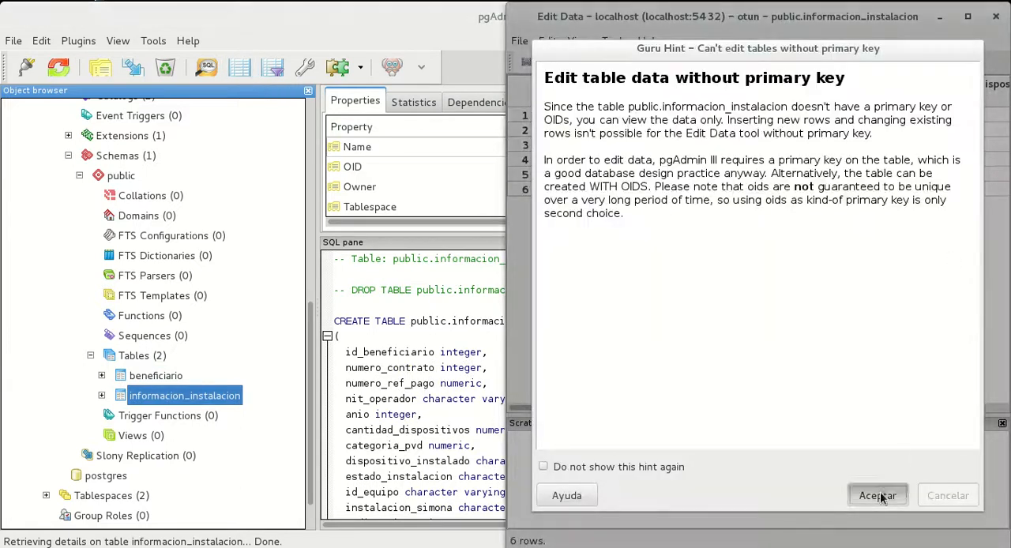
left_click(878, 495)
left_click(569, 90)
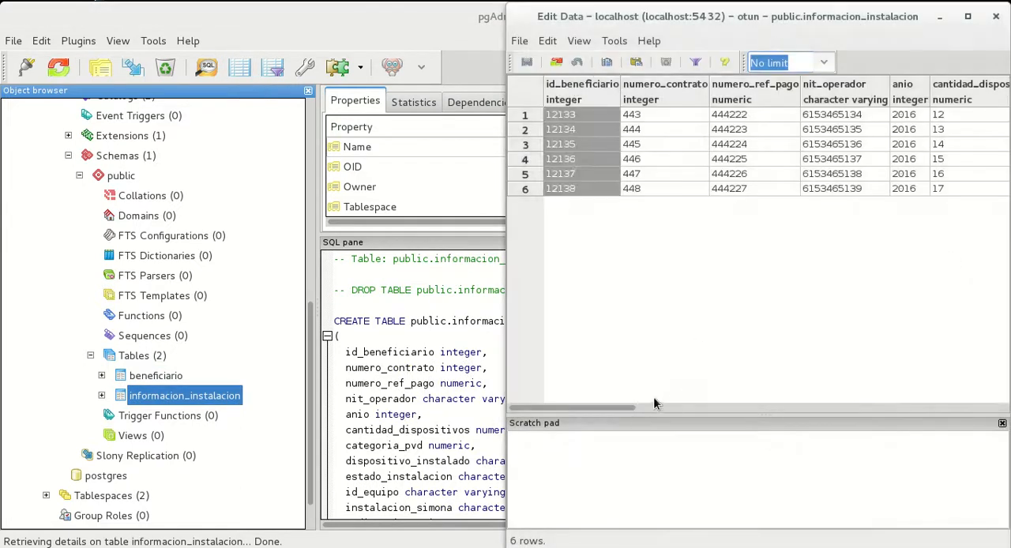
left_click_drag(623, 407, 579, 386)
left_click(463, 49)
left_click(934, 32)
left_click(997, 16)
Switch back to Talend Open Studio and enlarge the design area to show the whole migracionDatos job
left_click(938, 16)
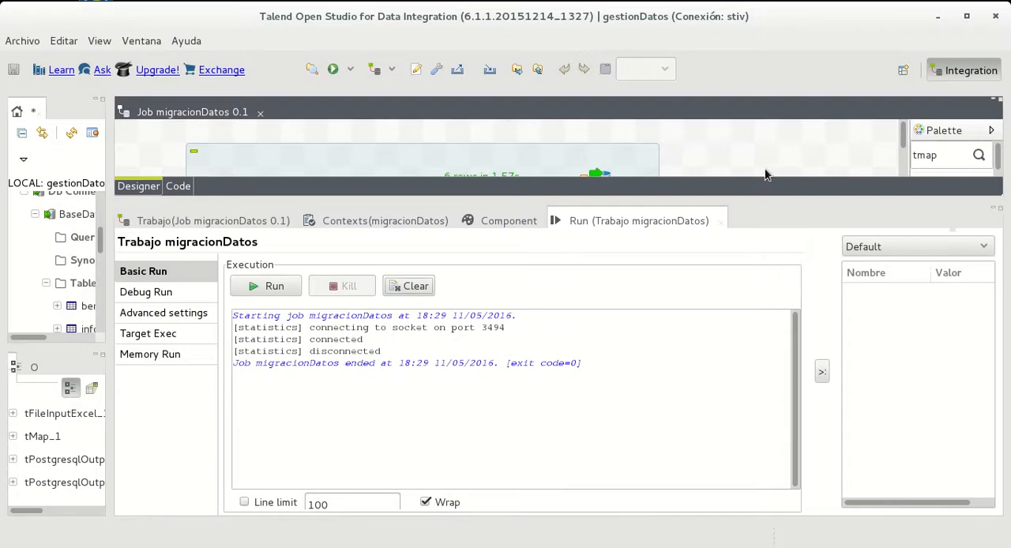
left_click_drag(759, 195, 751, 342)
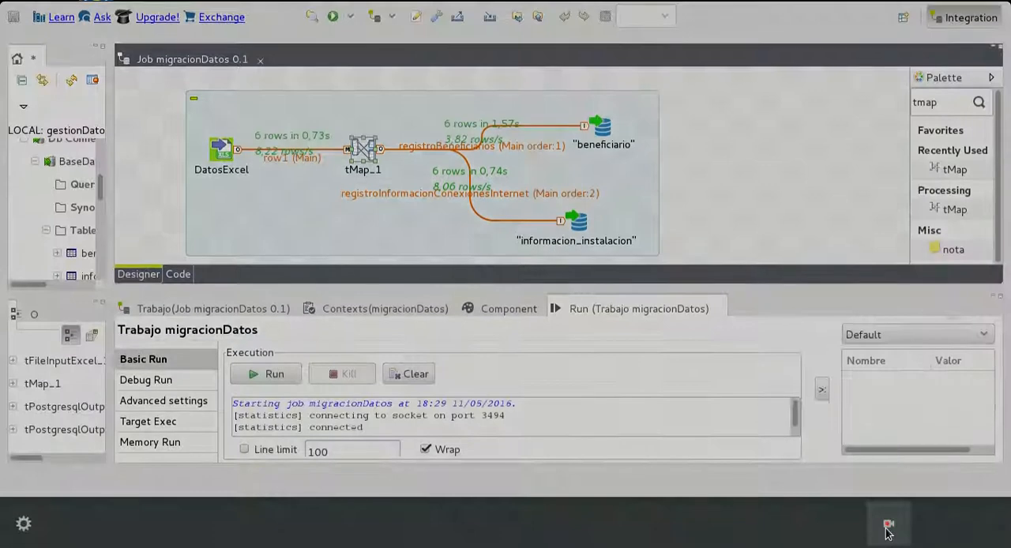
left_click(888, 525)
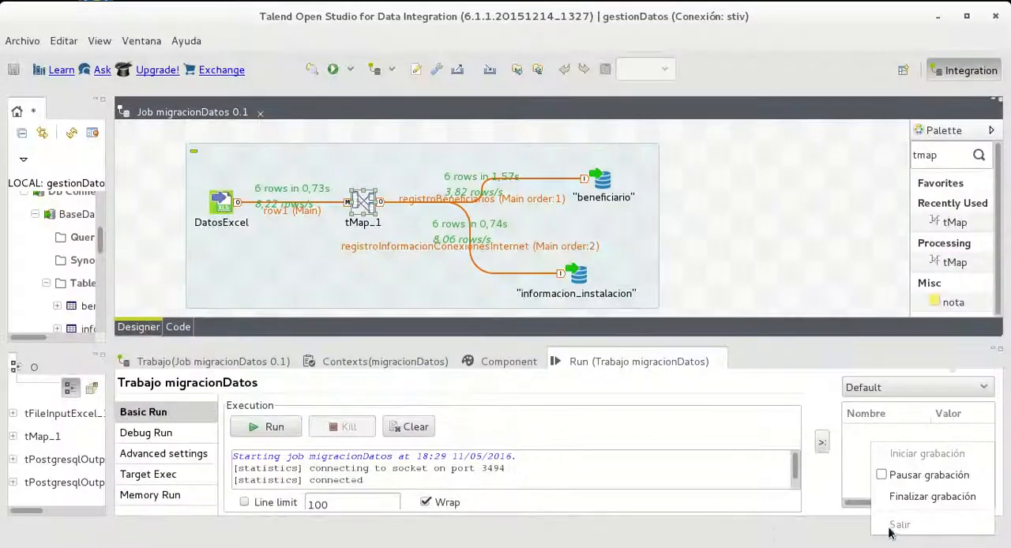